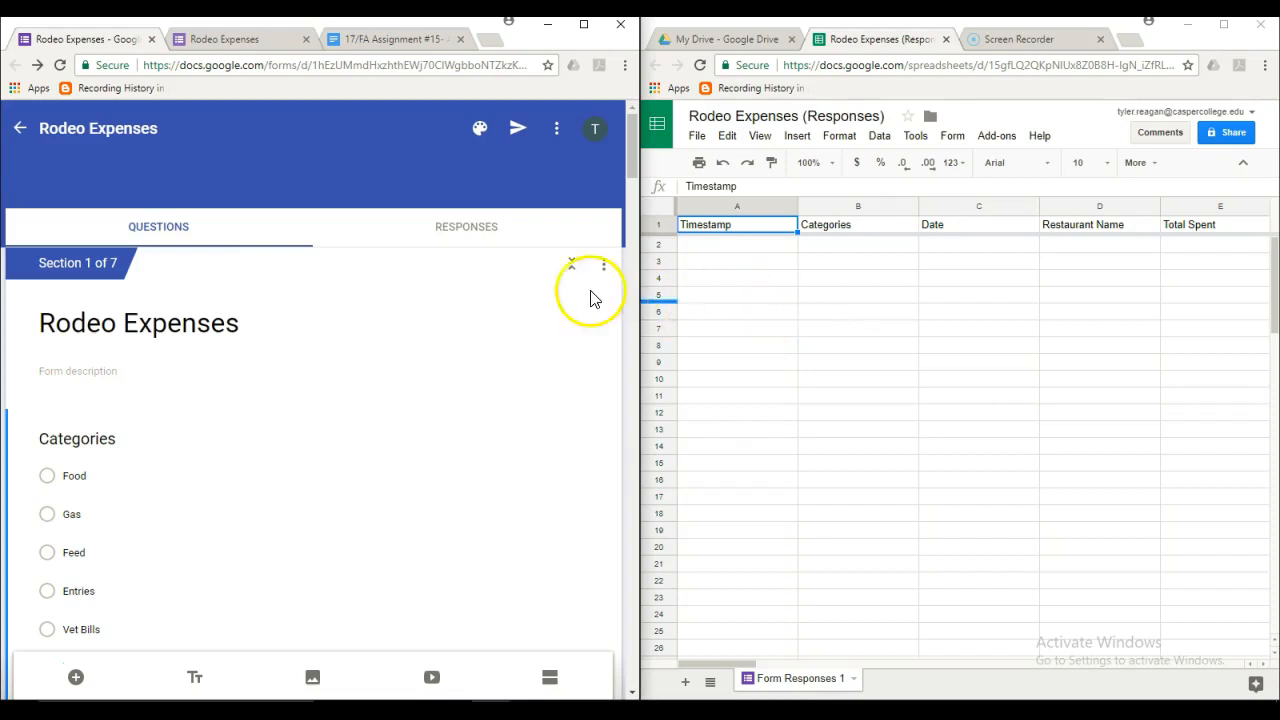
# Open the Rodeo Expenses form in preview so a test response can be filled in.
pyautogui.click(491, 236)
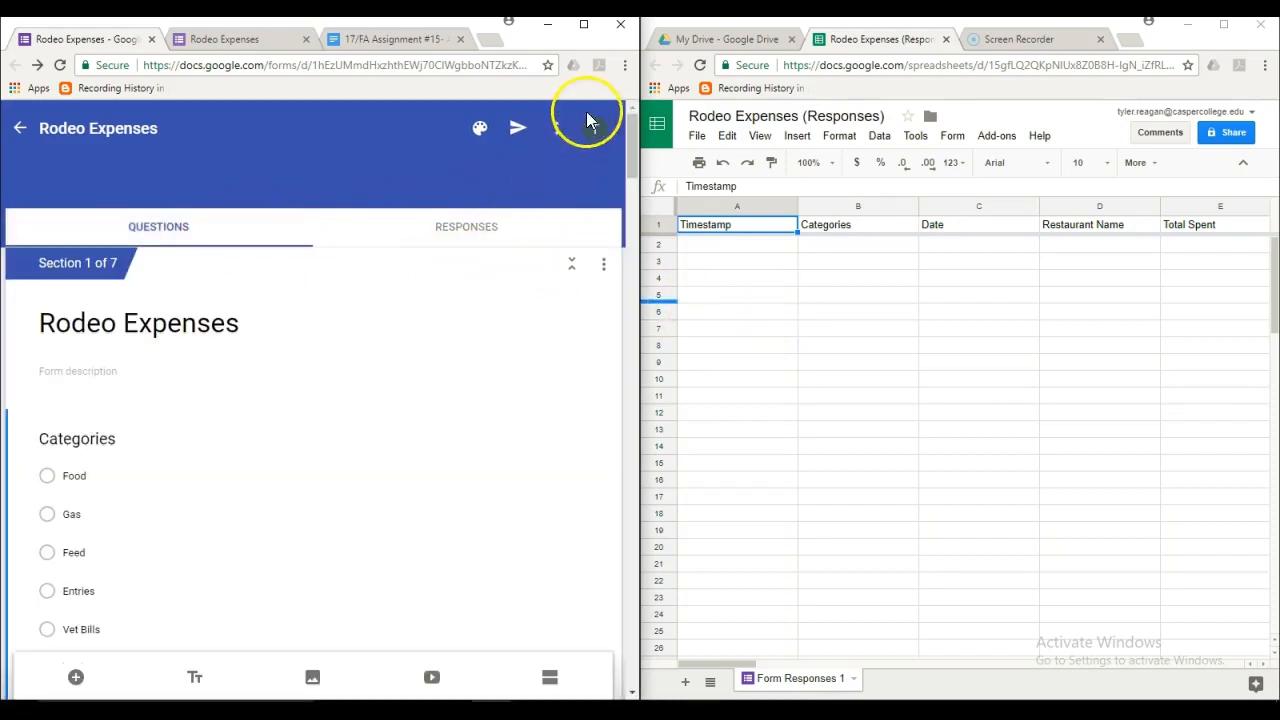
pyautogui.click(560, 129)
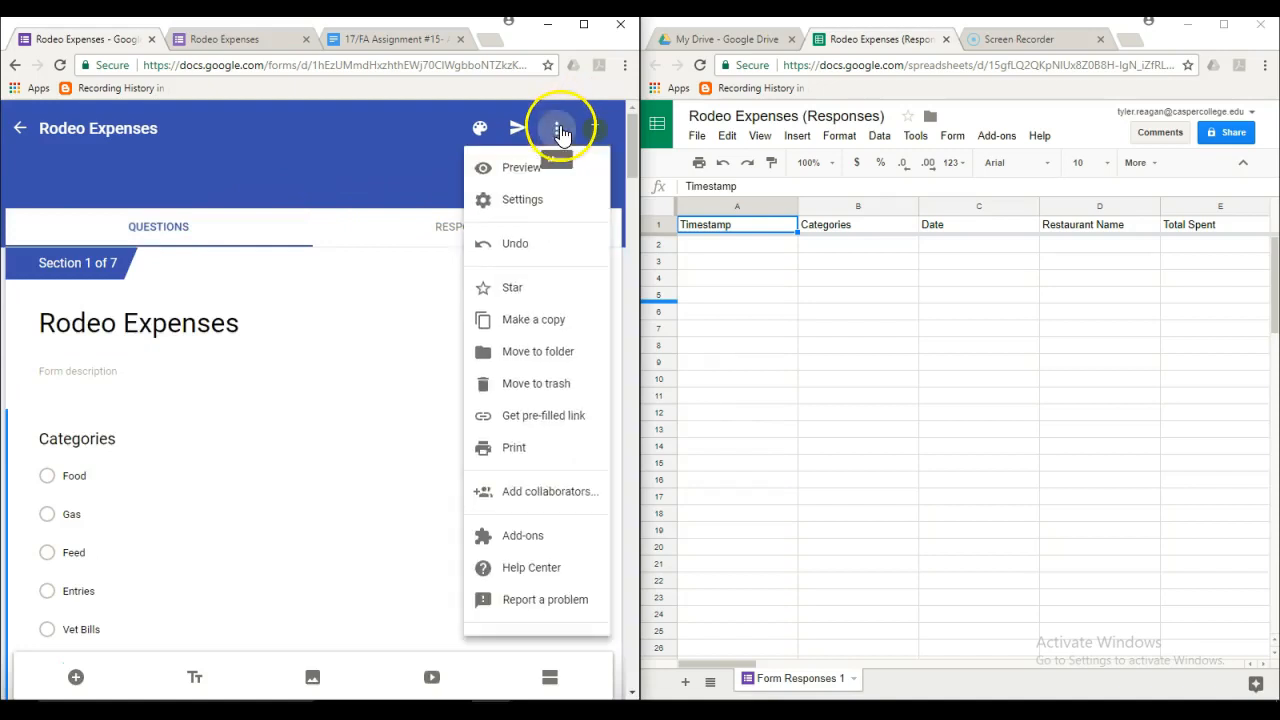
pyautogui.click(540, 186)
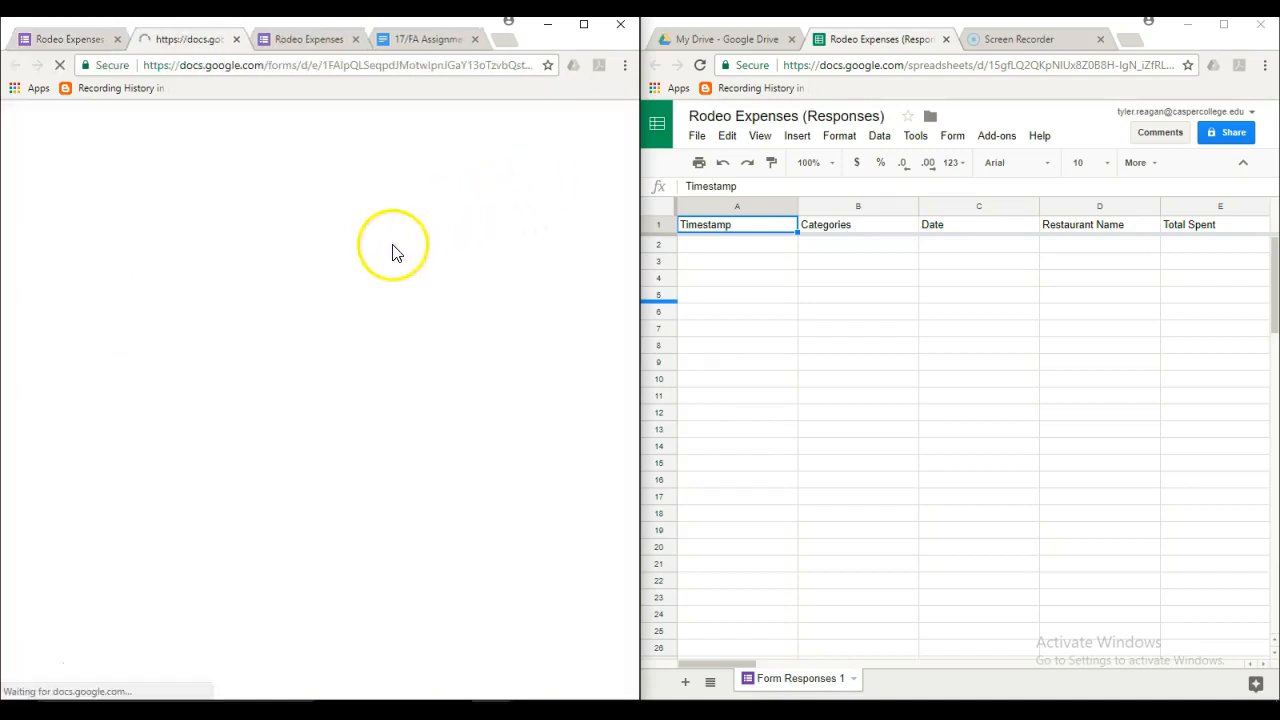
# Choose Gas as the category, set the date to 11/01/2017 and continue to the Gas section.
pyautogui.scroll(-2, 280, 280)
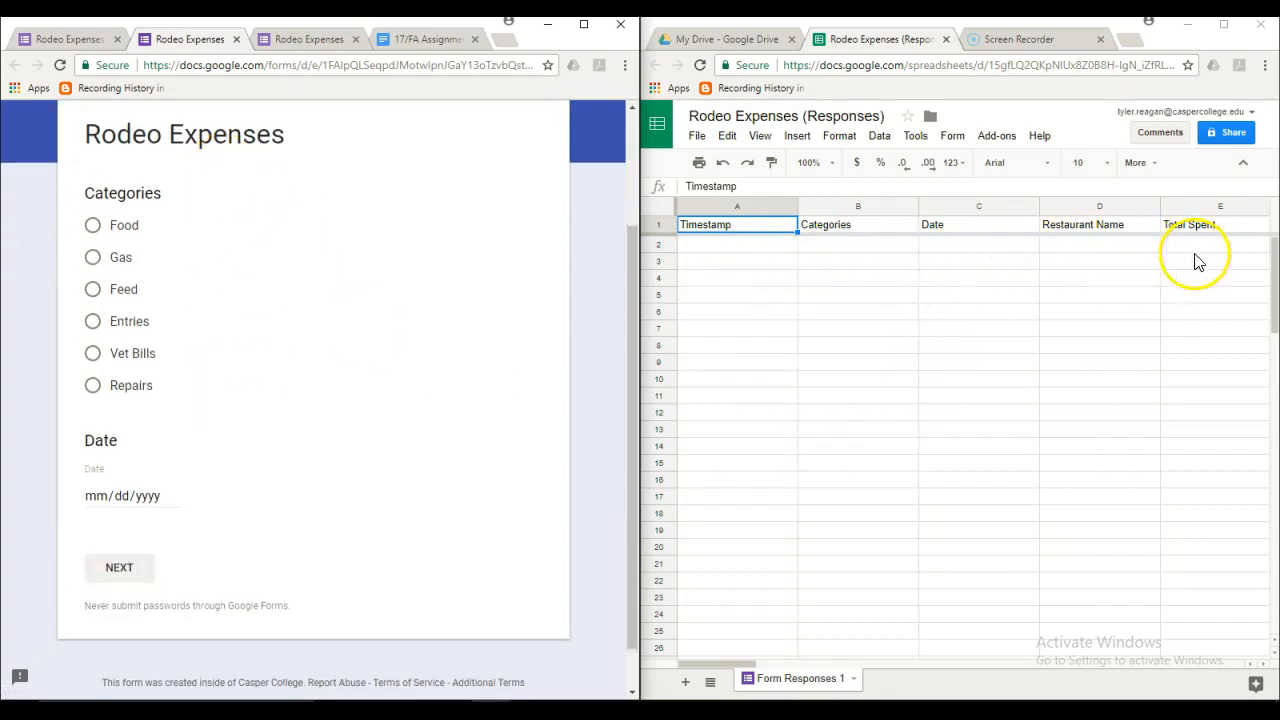
pyautogui.click(92, 257)
pyautogui.click(122, 495)
pyautogui.click(172, 497)
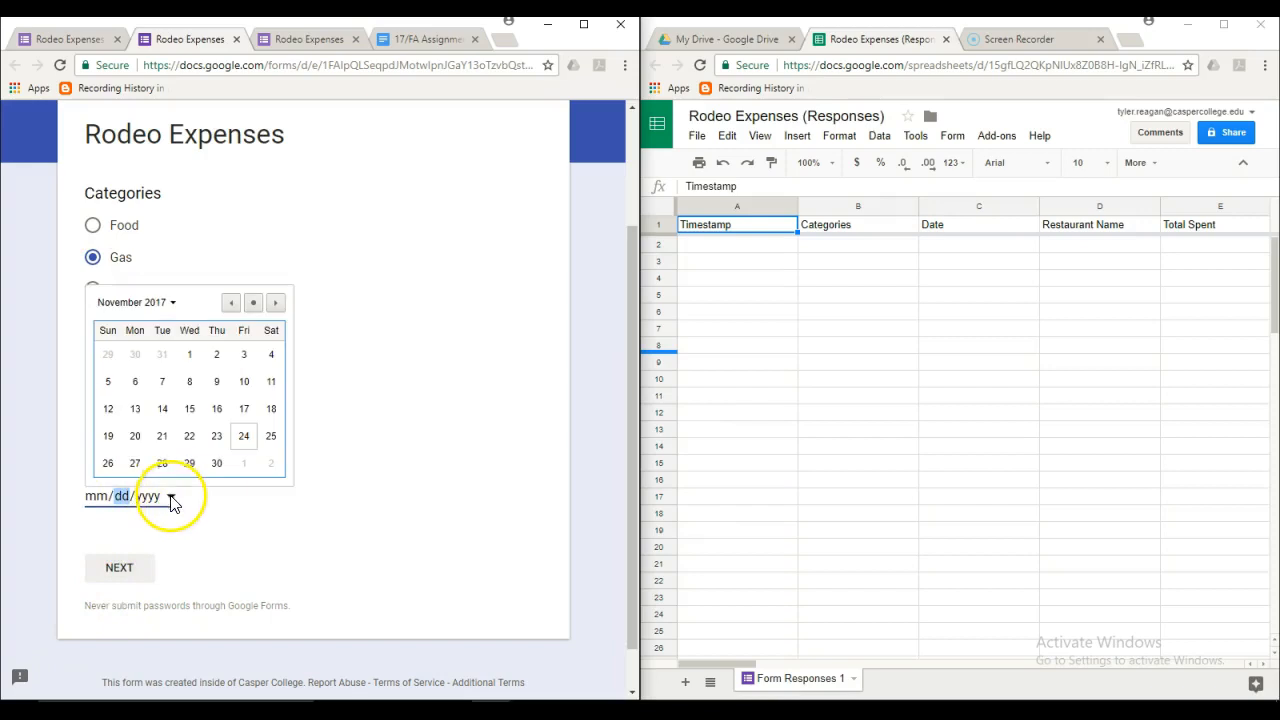
pyautogui.click(189, 356)
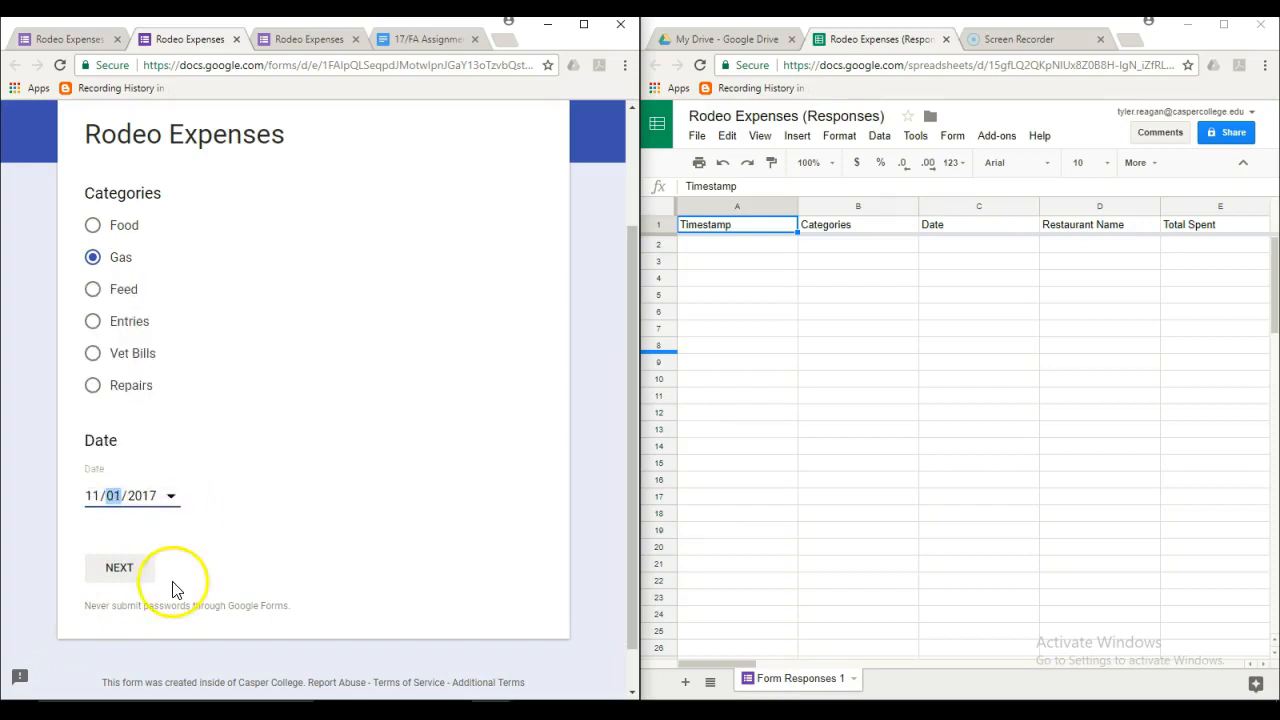
pyautogui.click(130, 575)
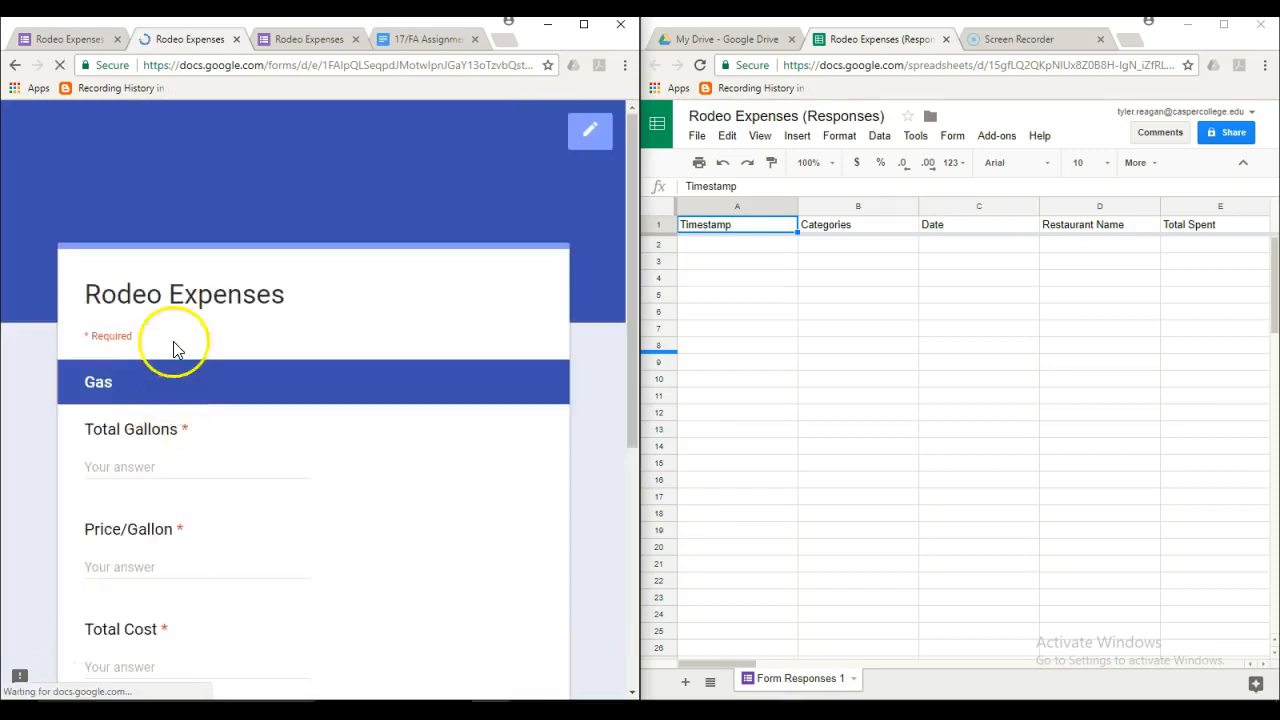
# Fill in the Gas section with 20 total gallons, a price per gallon of 2.25 and a total cost of 45.
pyautogui.click(176, 465)
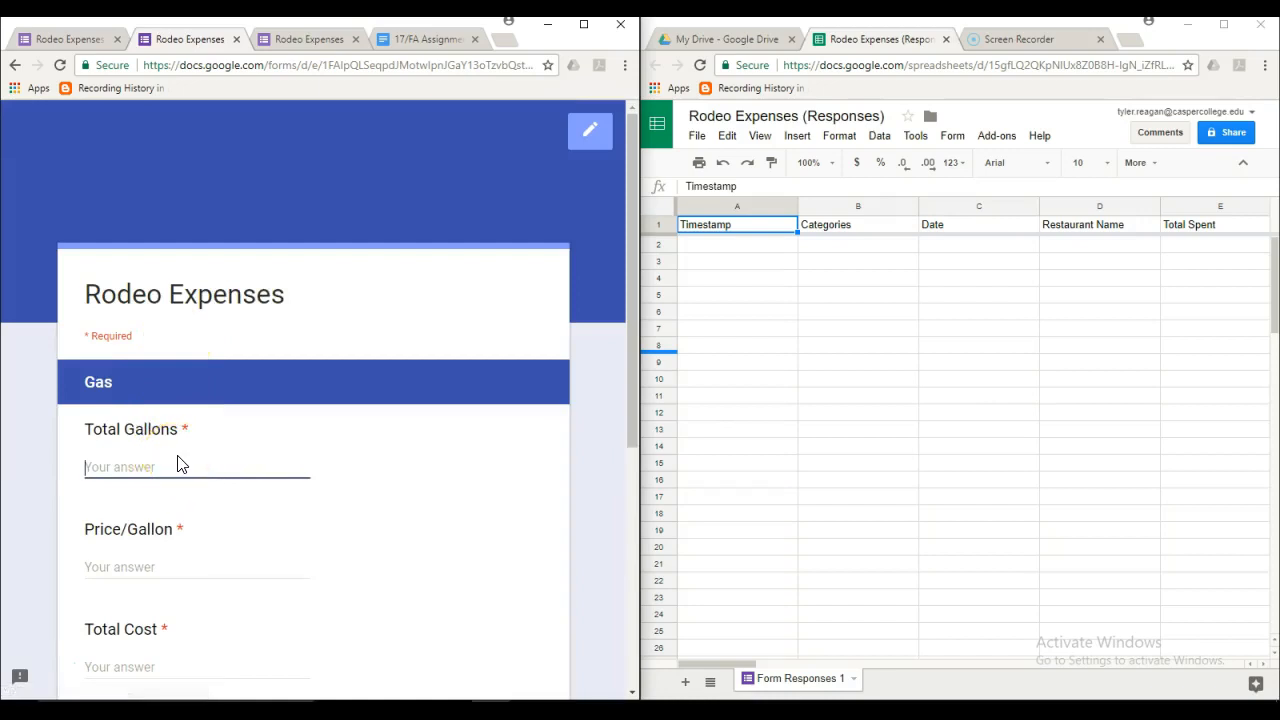
pyautogui.write('20')
pyautogui.click(135, 570)
pyautogui.write('2')
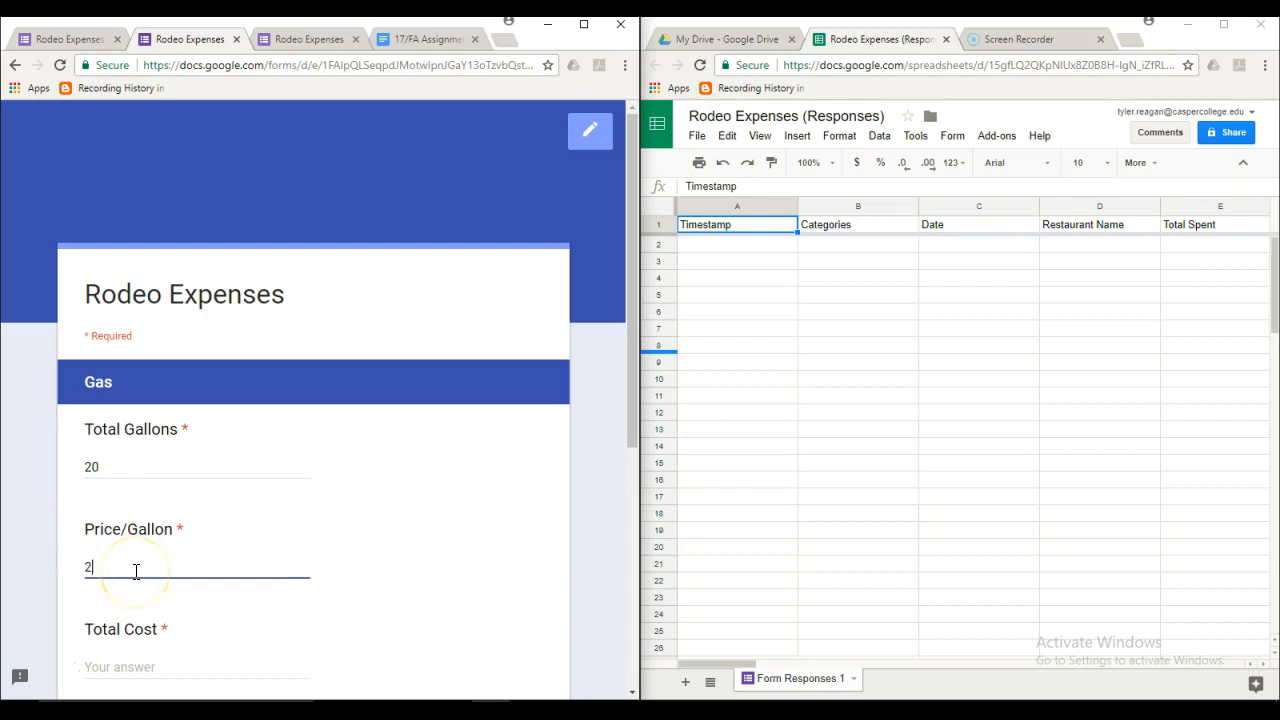
pyautogui.scroll(-1, 140, 585)
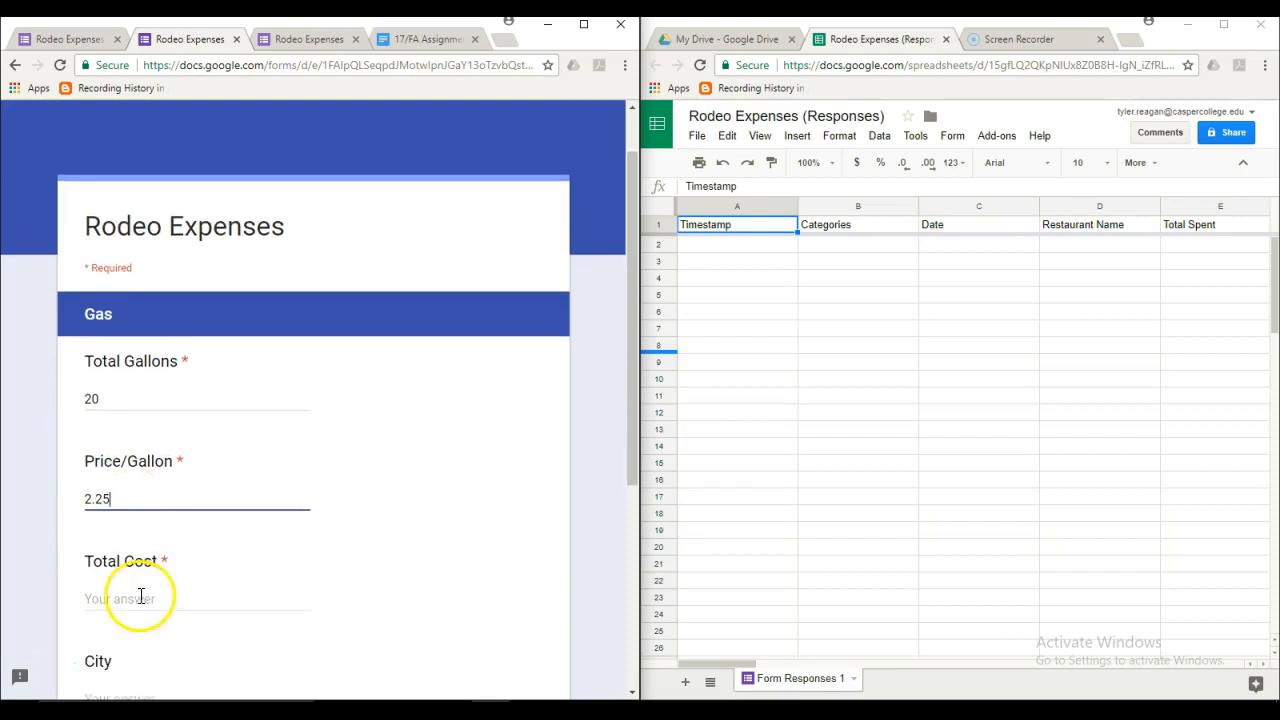
pyautogui.click(145, 586)
pyautogui.write('45')
# Enter Cheyenne as the city, fill in the state, submit the response and open a blank form for another one.
pyautogui.scroll(-2, 163, 585)
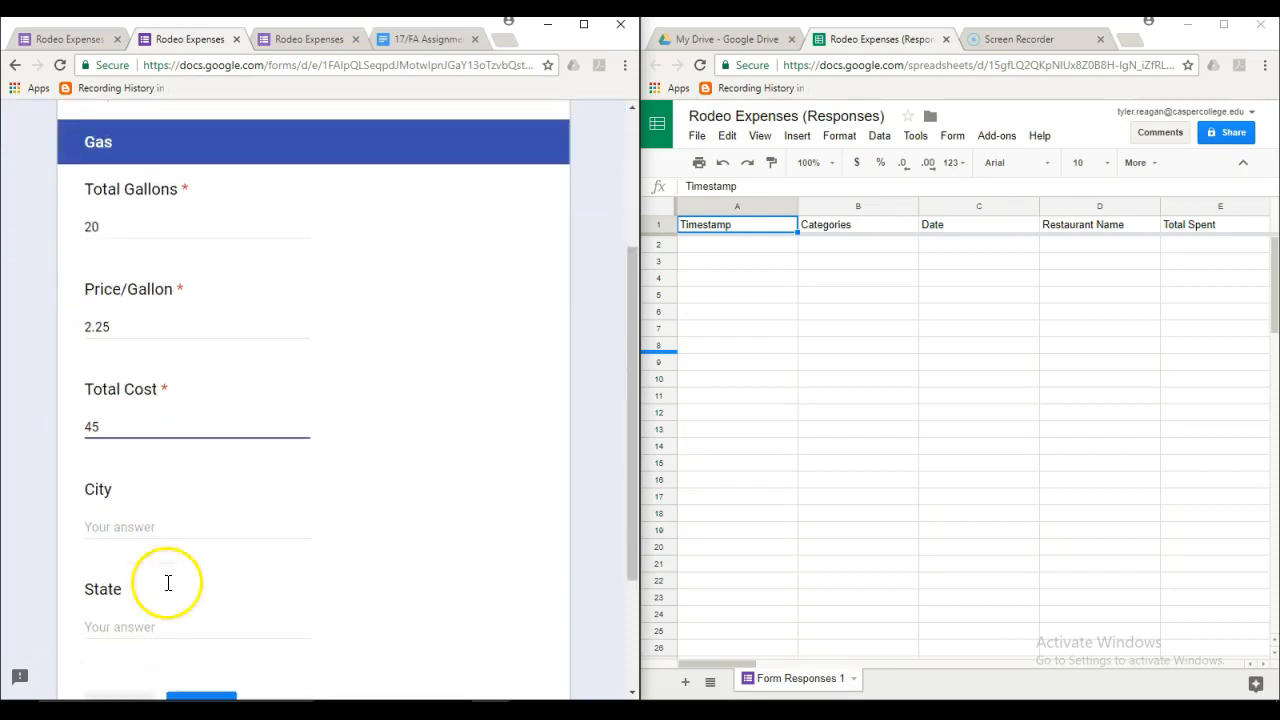
pyautogui.click(151, 520)
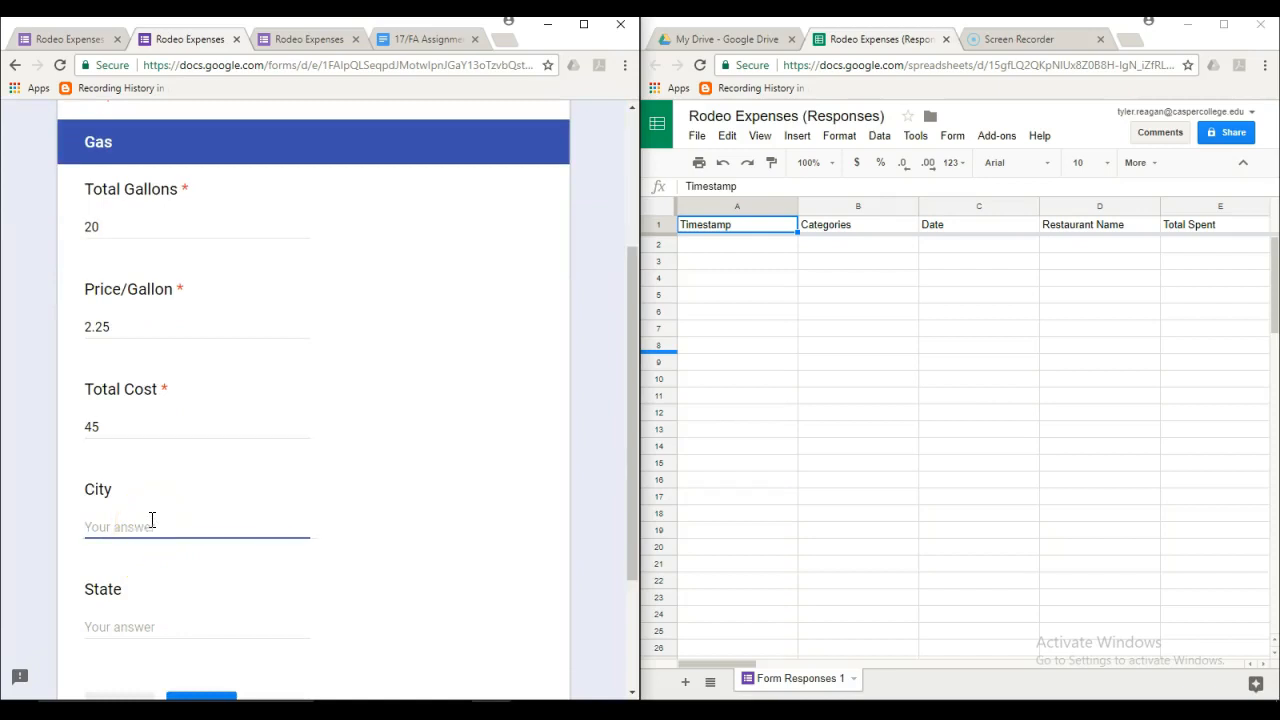
pyautogui.write('Cheyenne')
pyautogui.press('Tab')
pyautogui.write('W')
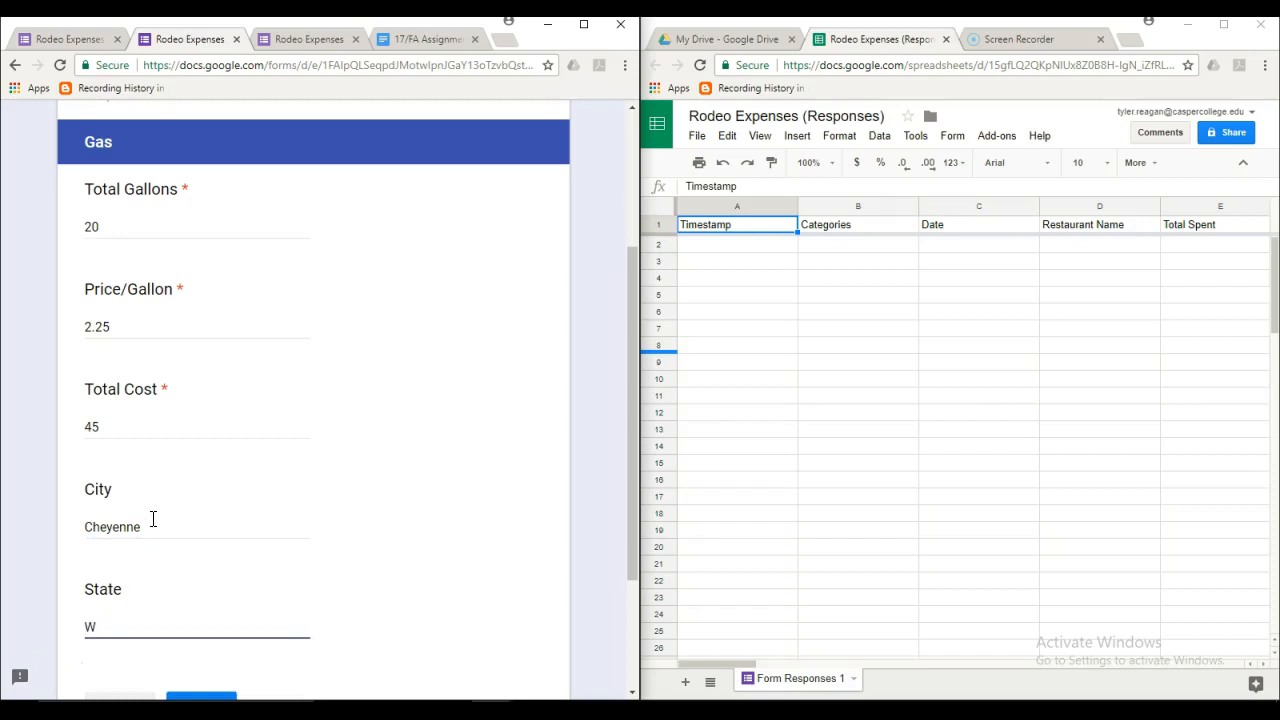
pyautogui.scroll(-2, 234, 549)
pyautogui.click(206, 548)
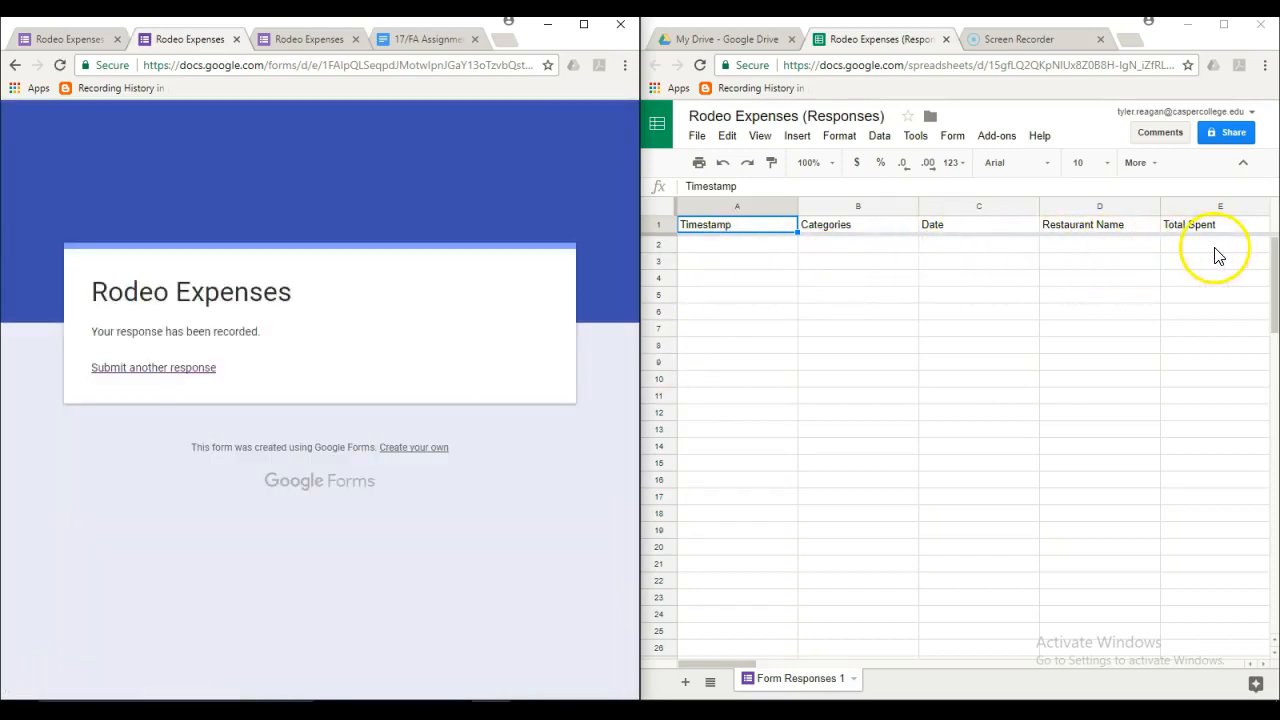
pyautogui.click(164, 370)
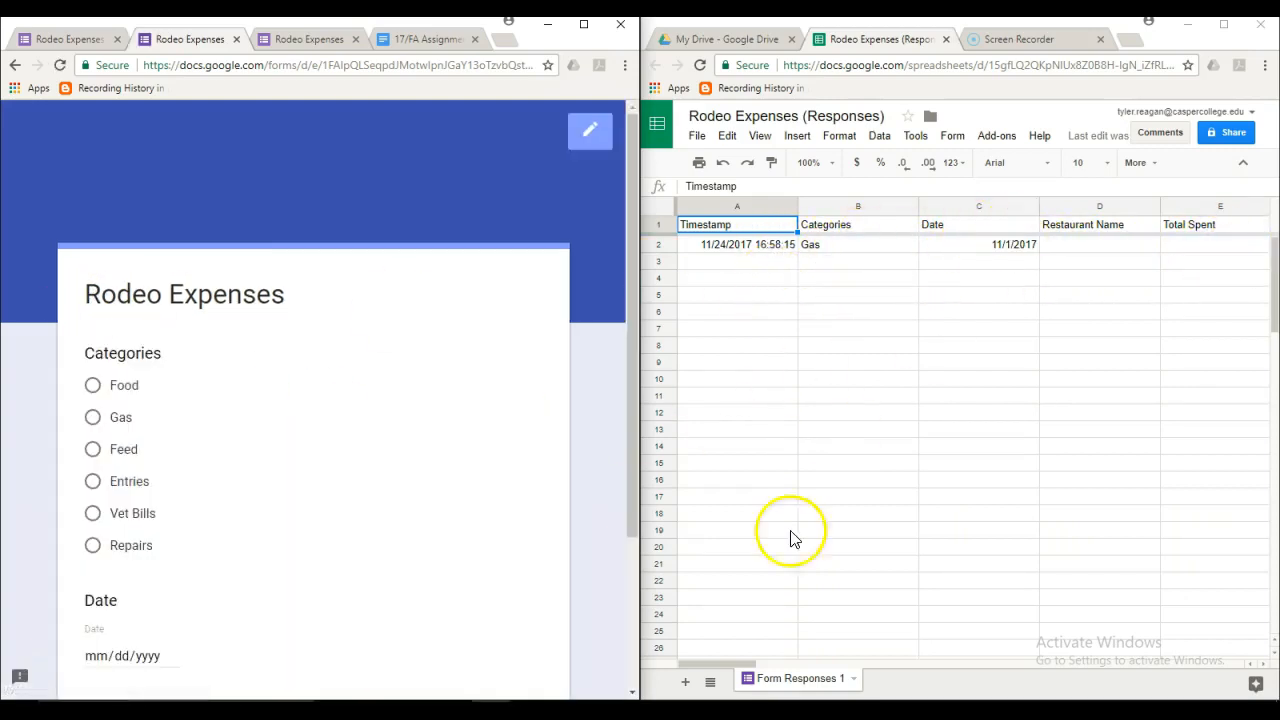
# Add a new sheet to the responses spreadsheet and rename it Query.
pyautogui.moveTo(728, 663)
pyautogui.mouseDown()
pyautogui.moveTo(897, 656)
pyautogui.moveTo(724, 657)
pyautogui.mouseUp()
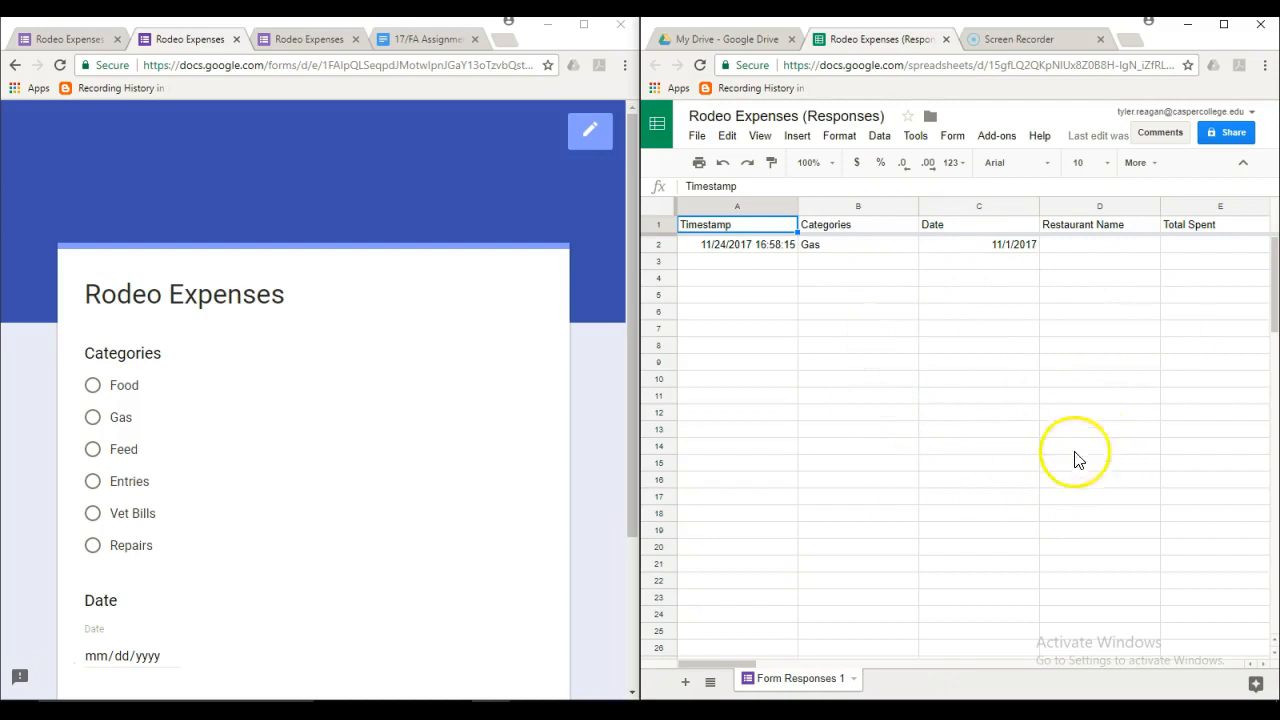
pyautogui.click(686, 688)
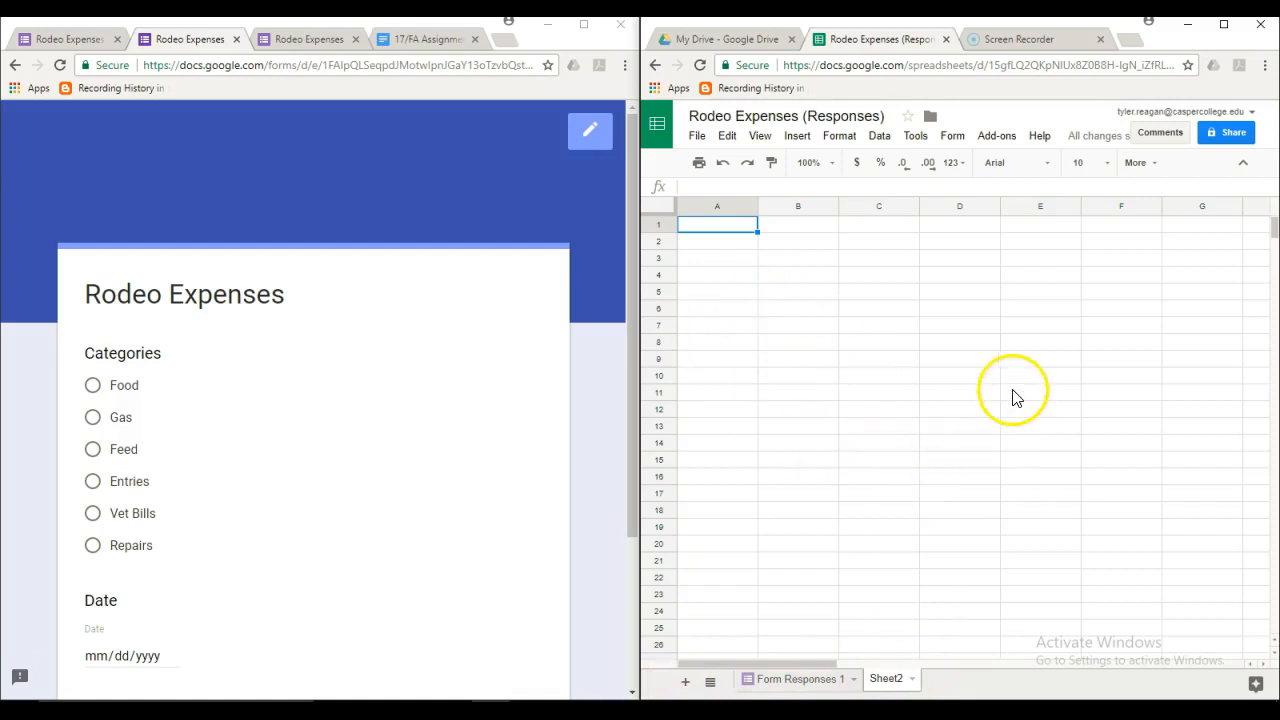
pyautogui.click(913, 679)
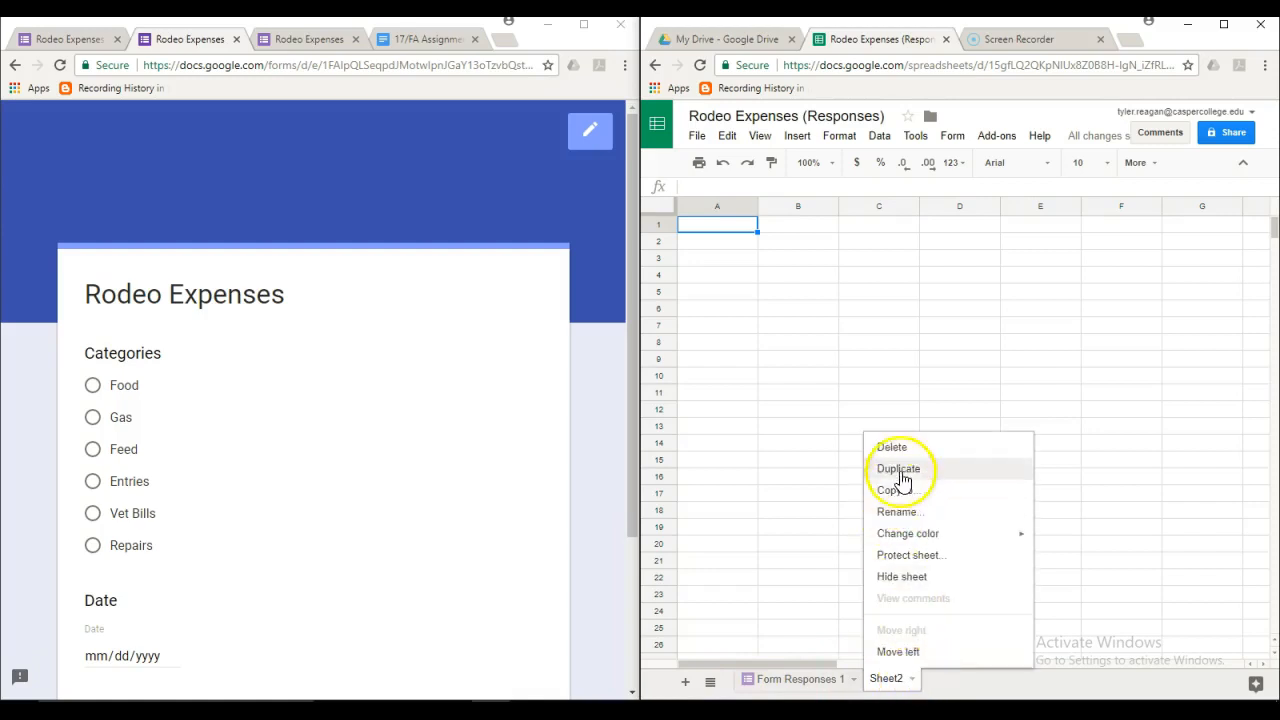
pyautogui.click(910, 512)
pyautogui.write('Query')
pyautogui.press('Return')
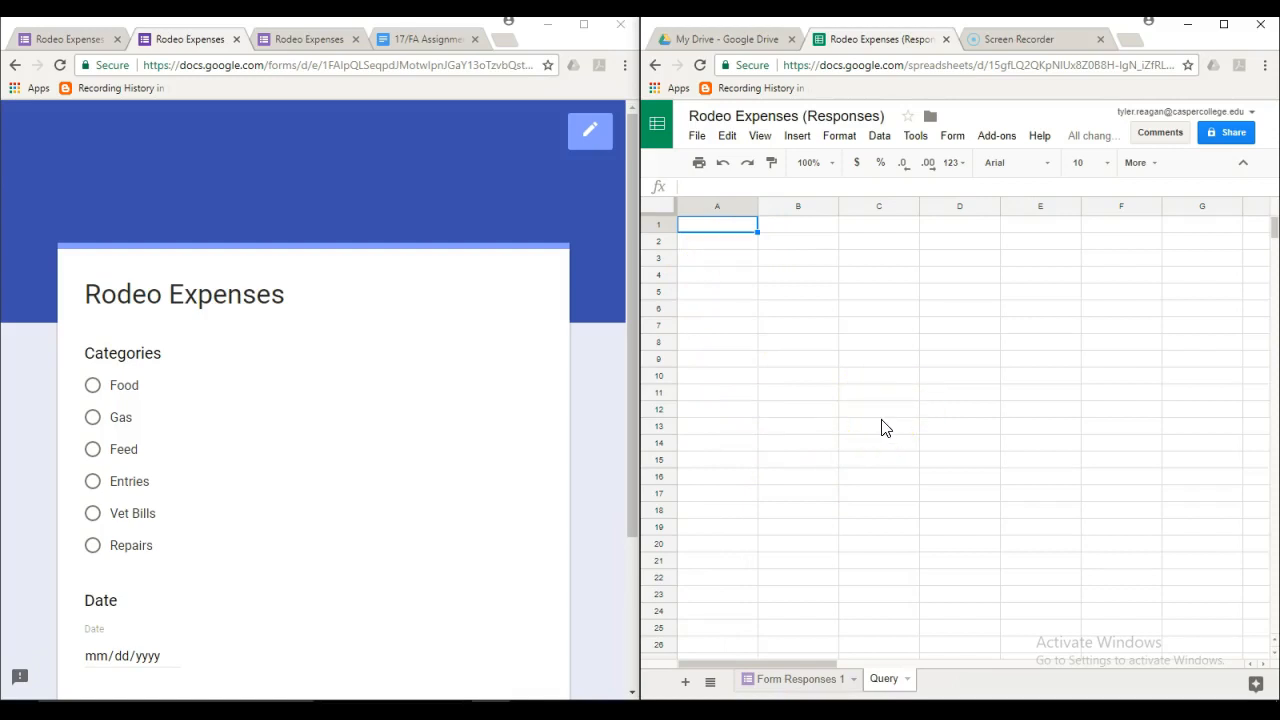
# Start a formula in cell A1 of the Query sheet that references cell A1 of Form Responses 1.
pyautogui.click(731, 276)
pyautogui.click(720, 227)
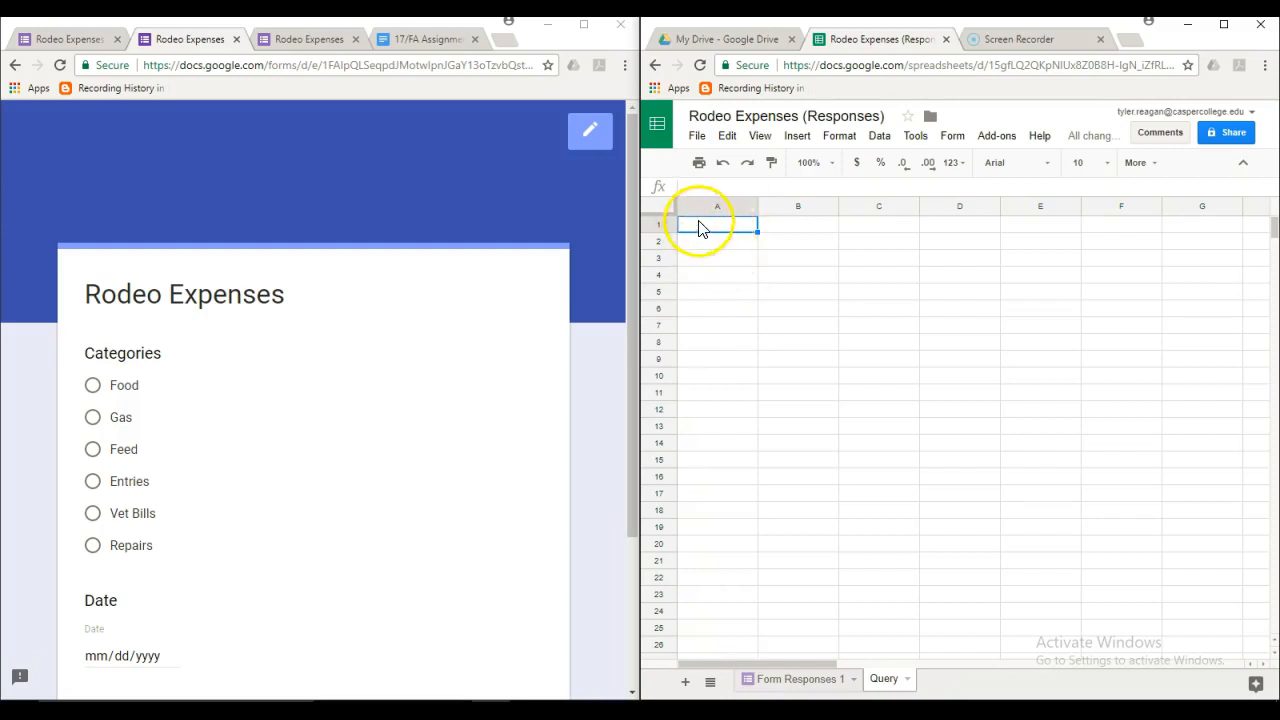
pyautogui.click(815, 681)
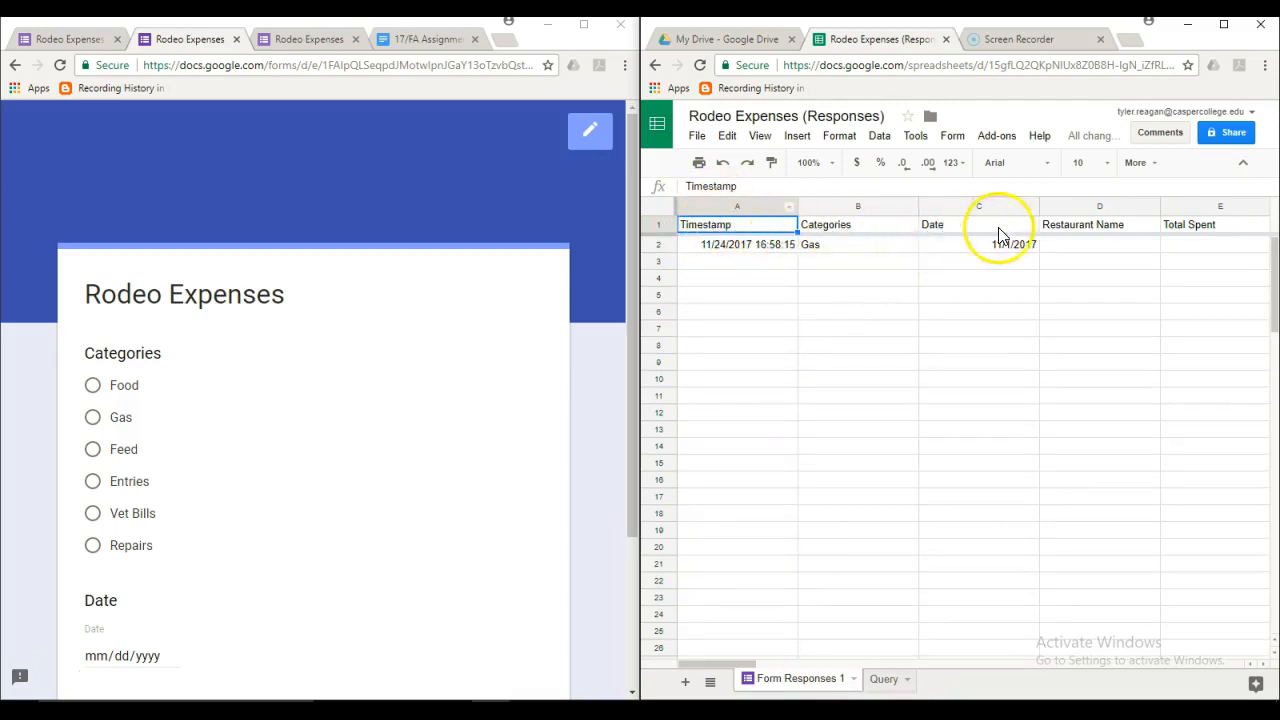
pyautogui.click(884, 679)
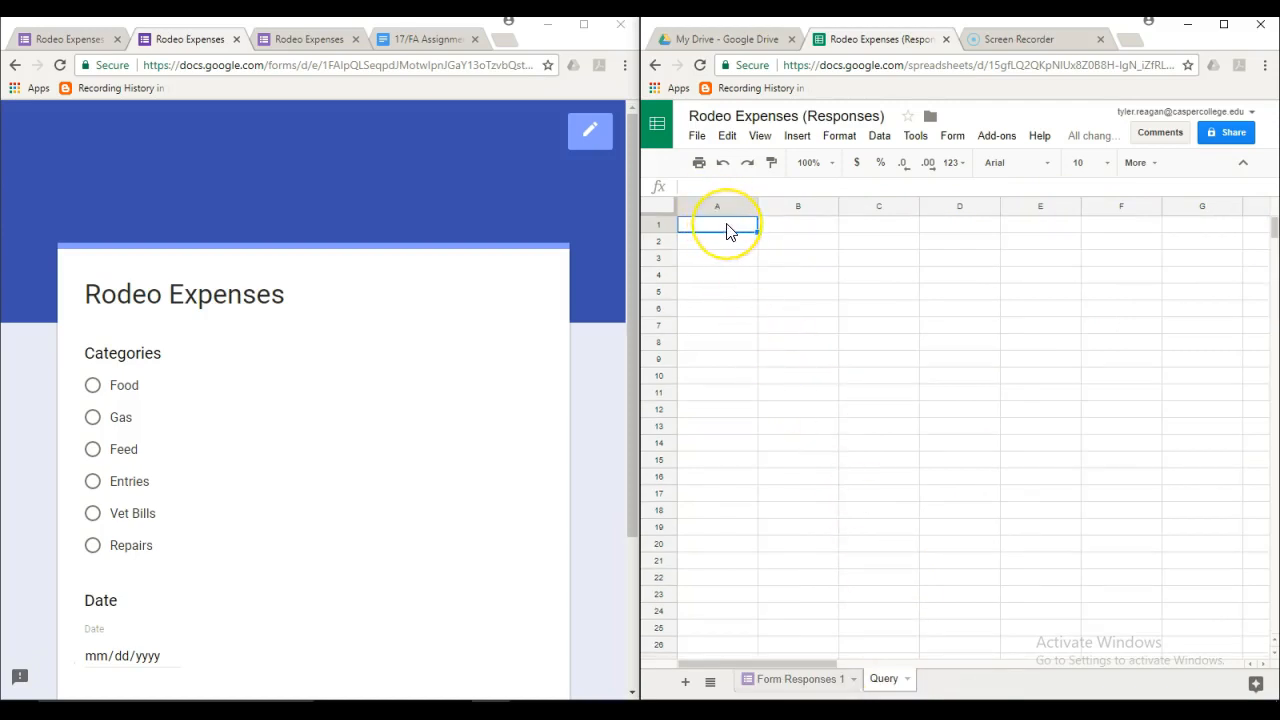
pyautogui.write('=')
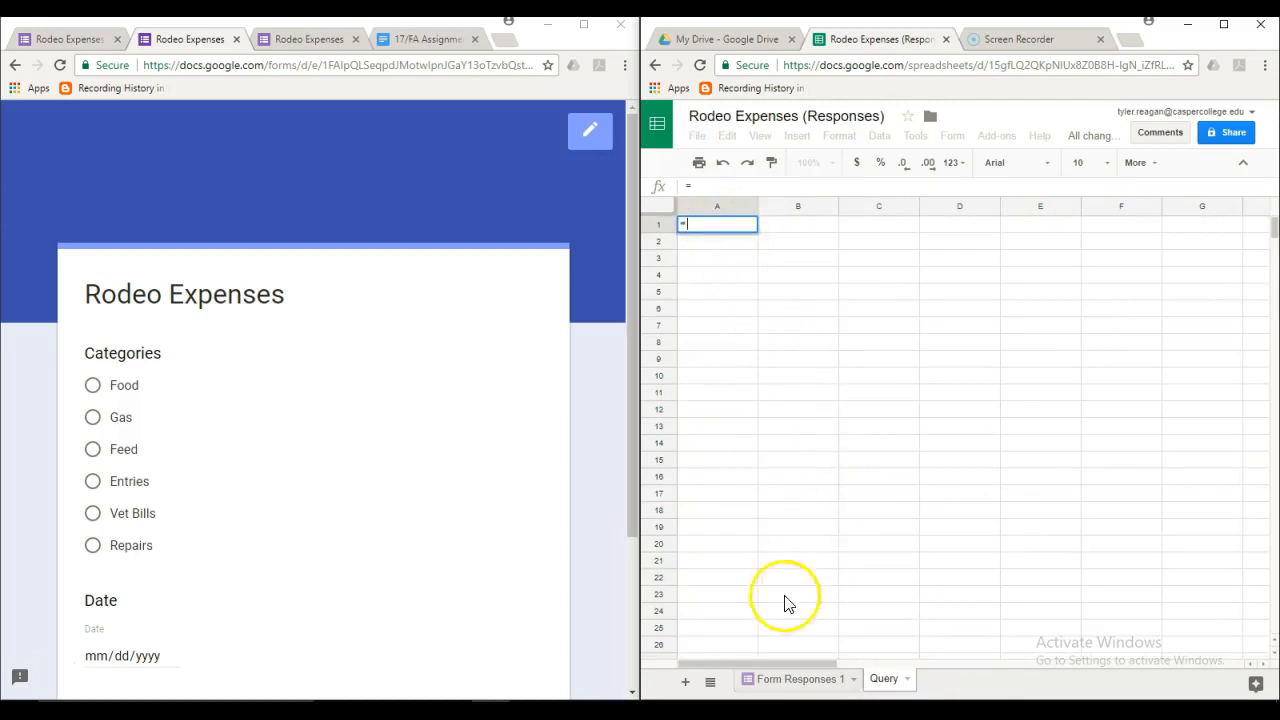
pyautogui.click(785, 688)
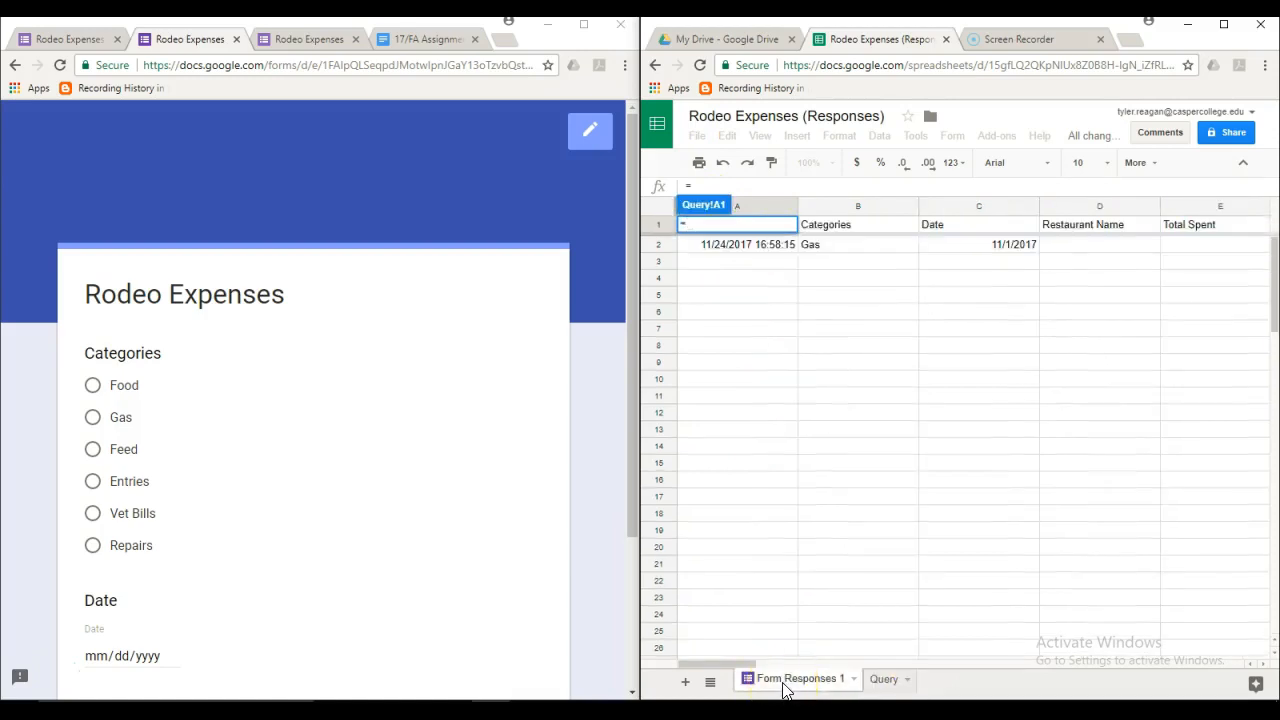
pyautogui.click(796, 226)
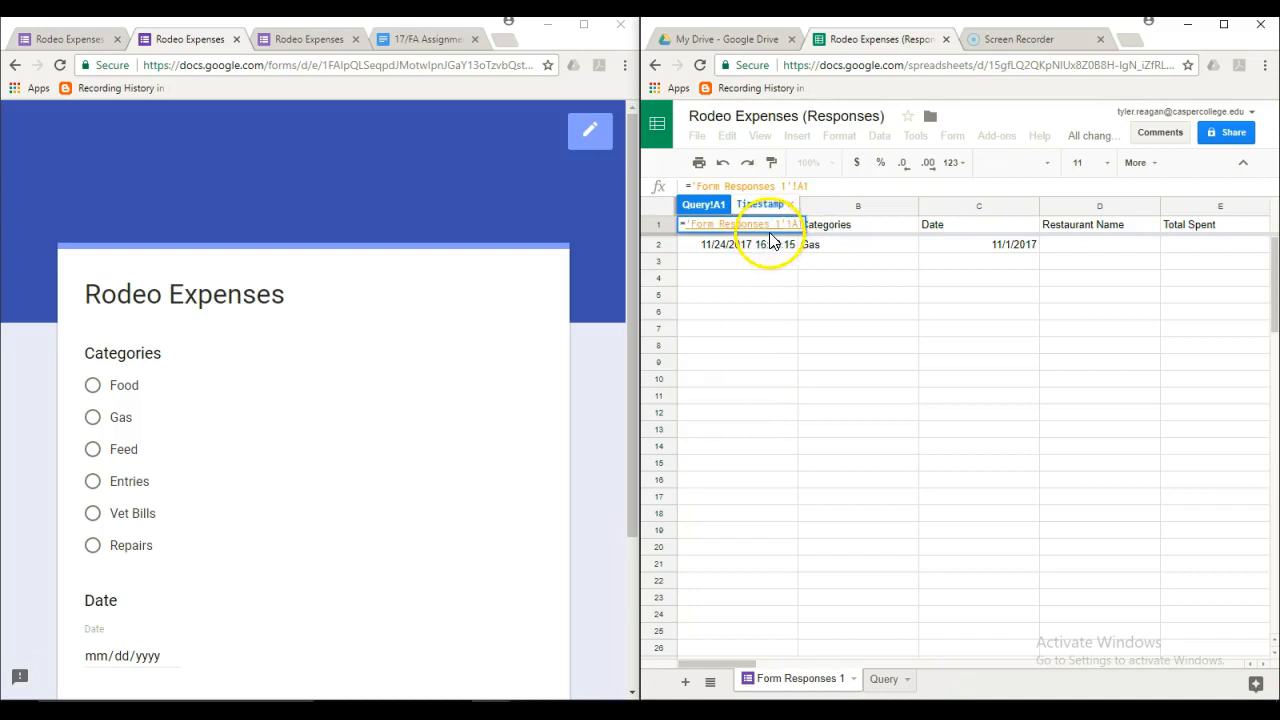
# Change the formula's reference to B1 and back to A1, and commit it as ='Form Responses 1'!A1.
pyautogui.click(852, 228)
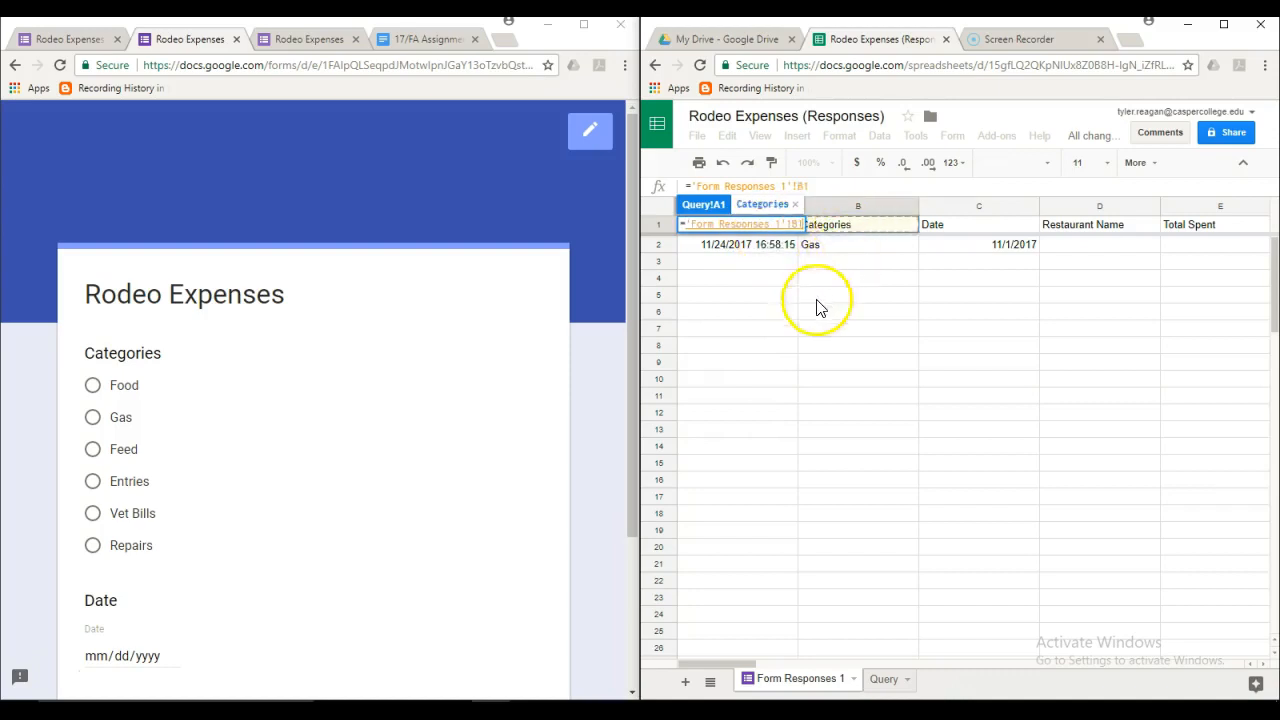
pyautogui.click(800, 228)
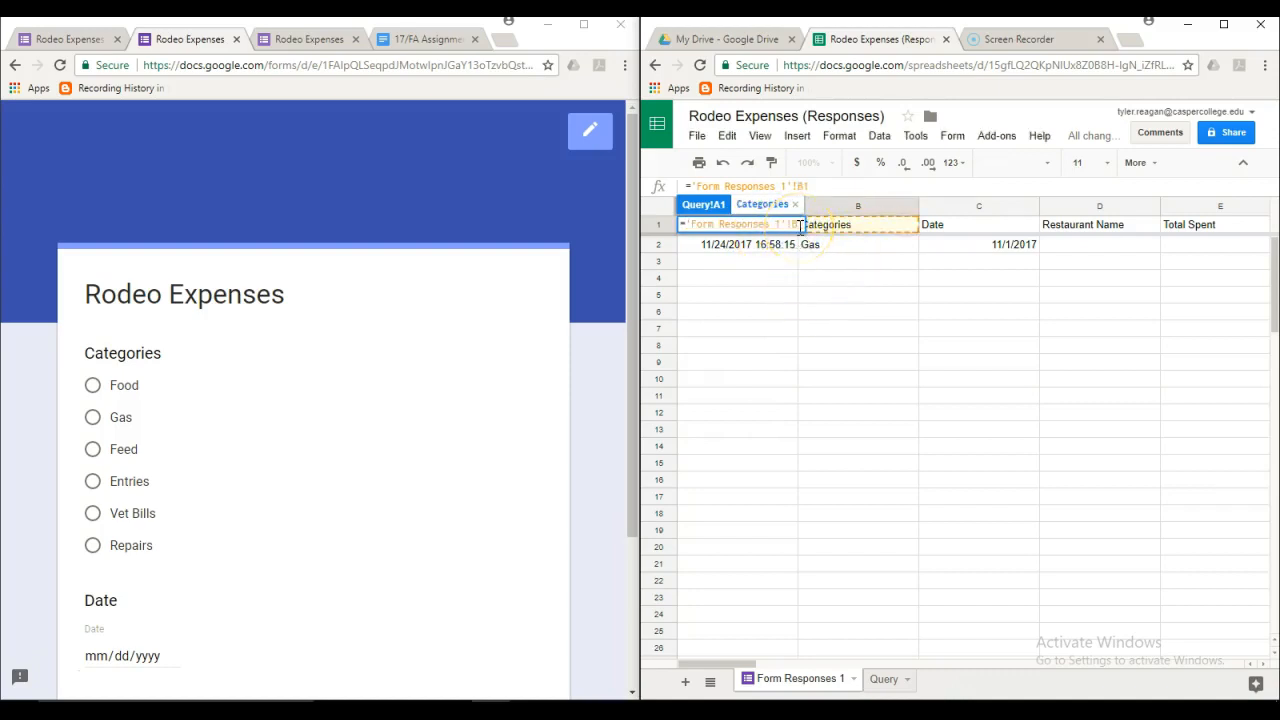
pyautogui.press('BackSpace')
pyautogui.press('BackSpace')
pyautogui.write('A1')
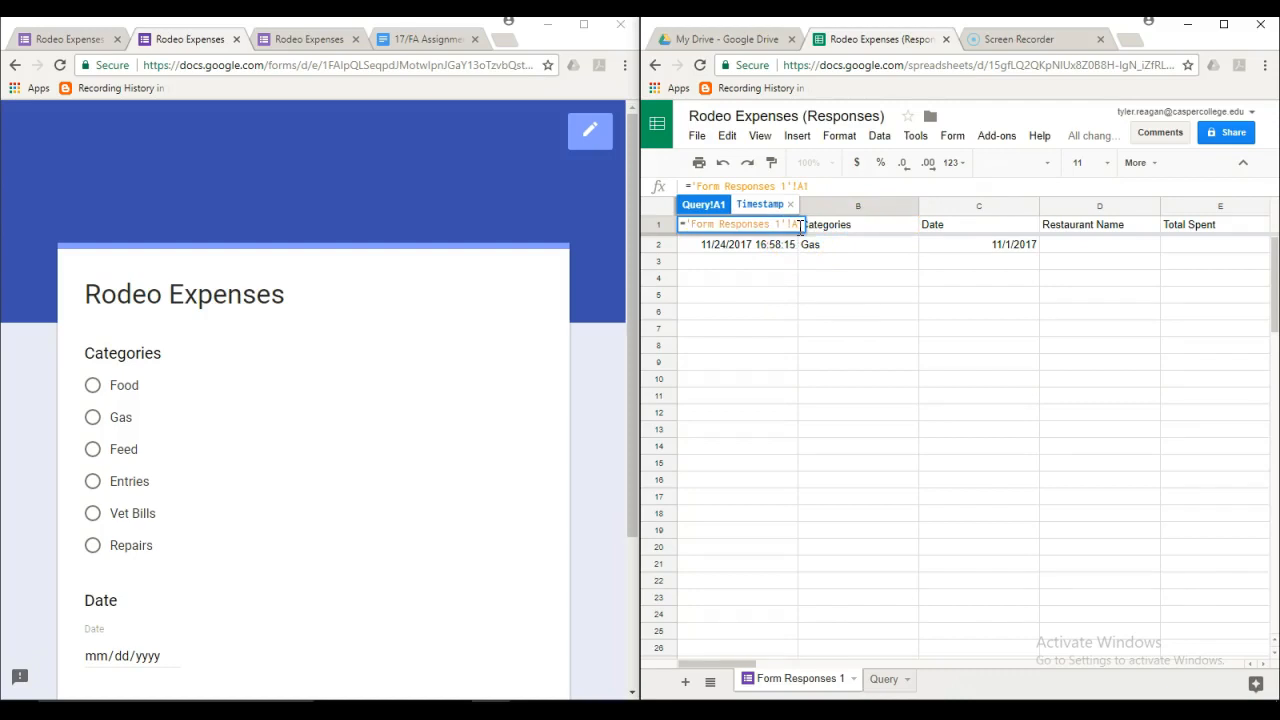
pyautogui.press('Return')
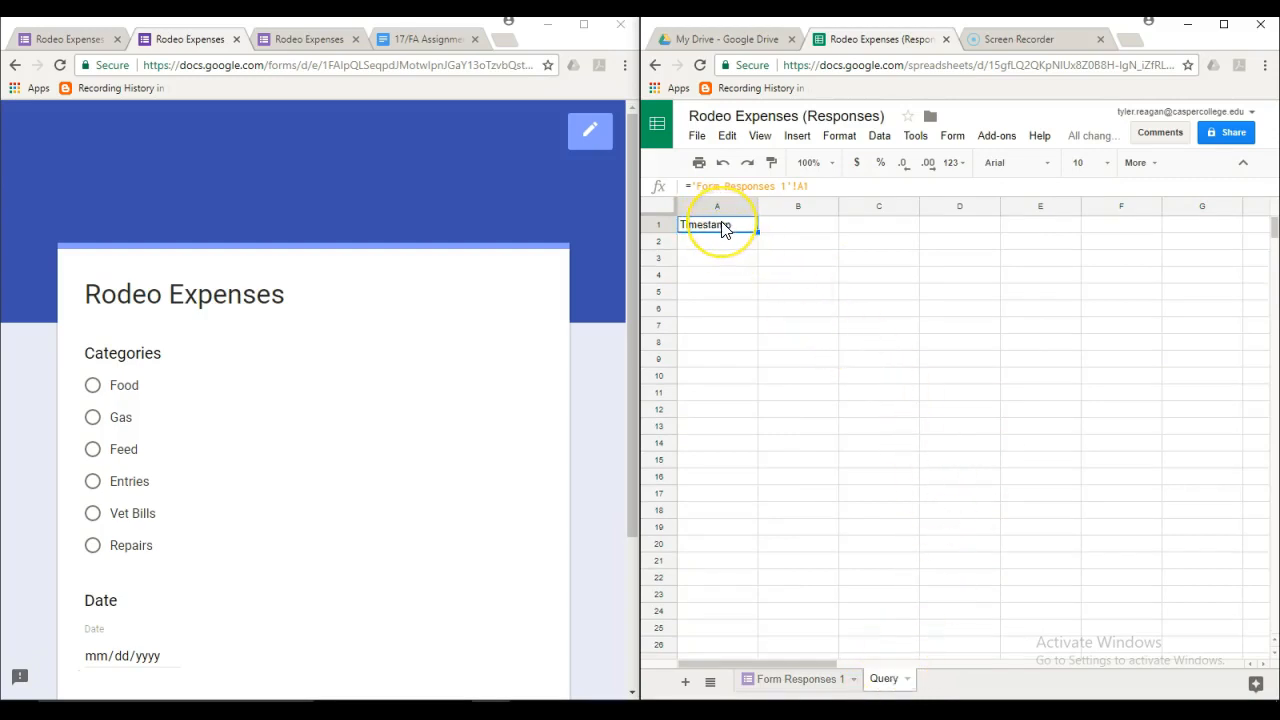
# Change the header in cell A1 of Form Responses 1 to "Timestamp 1" and check the linked cell in the Query sheet.
pyautogui.click(700, 192)
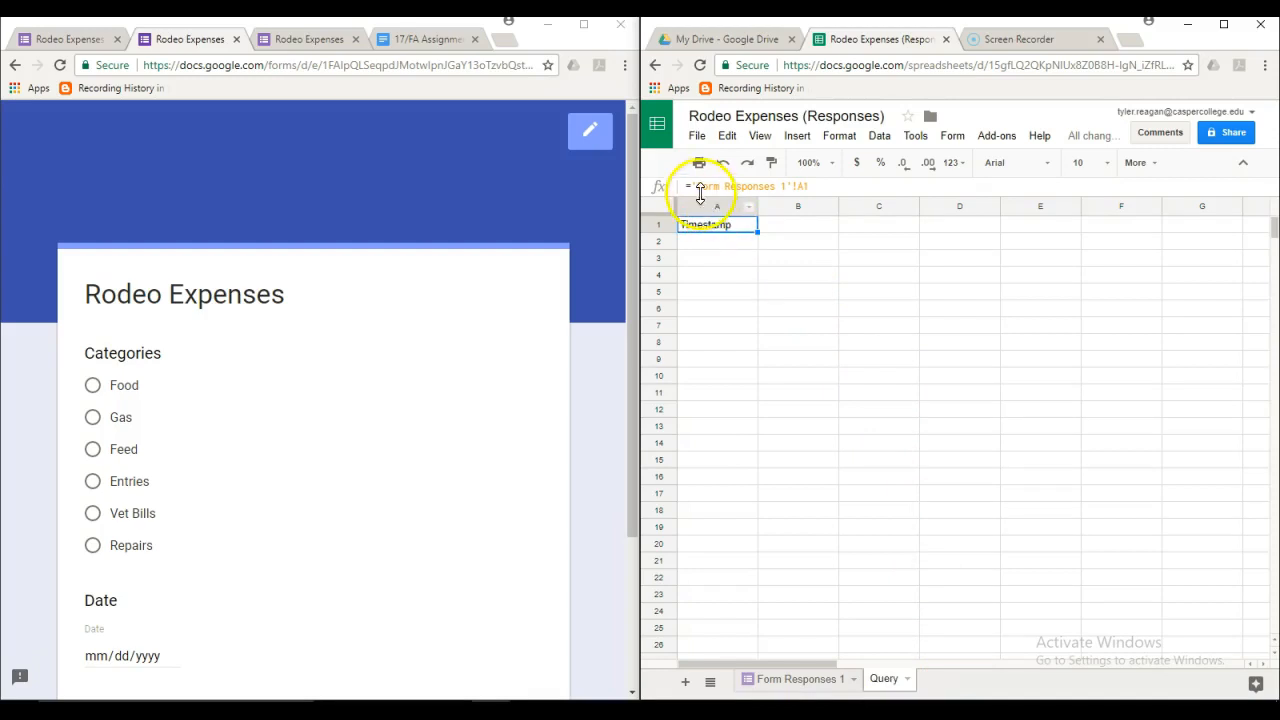
pyautogui.click(790, 680)
pyautogui.doubleClick(746, 225)
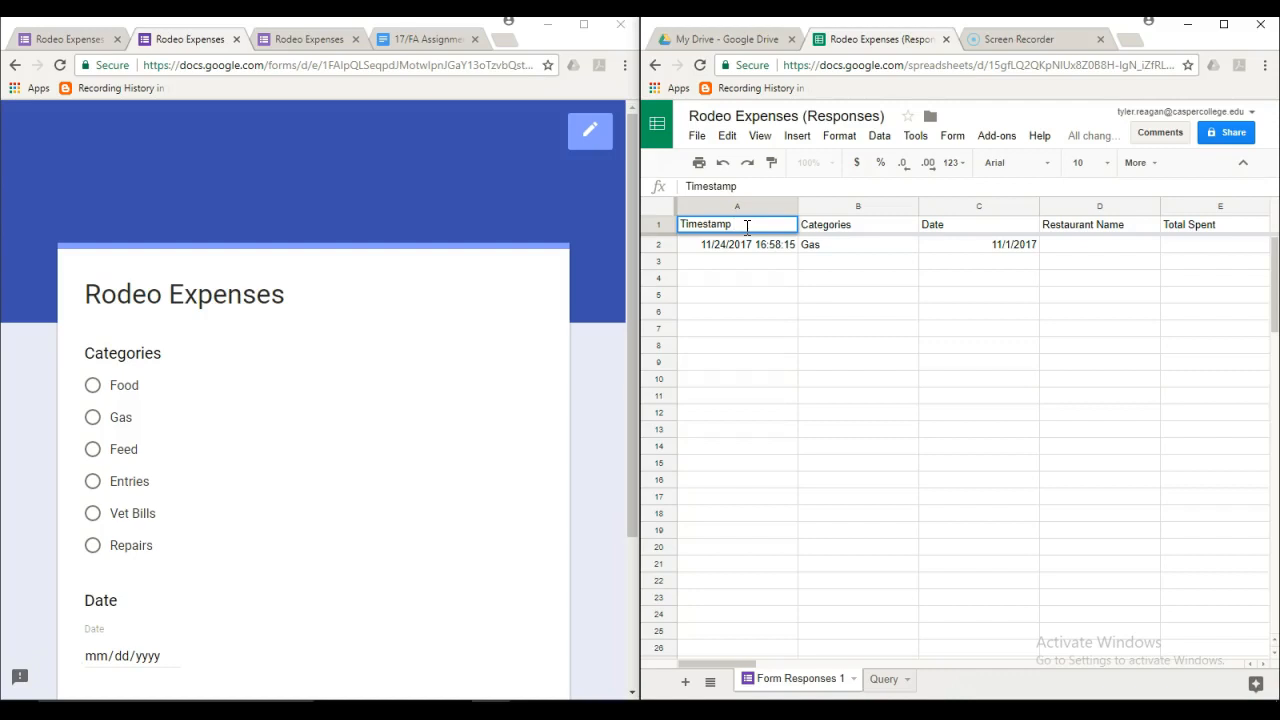
pyautogui.write('1')
pyautogui.press('Return')
pyautogui.click(886, 680)
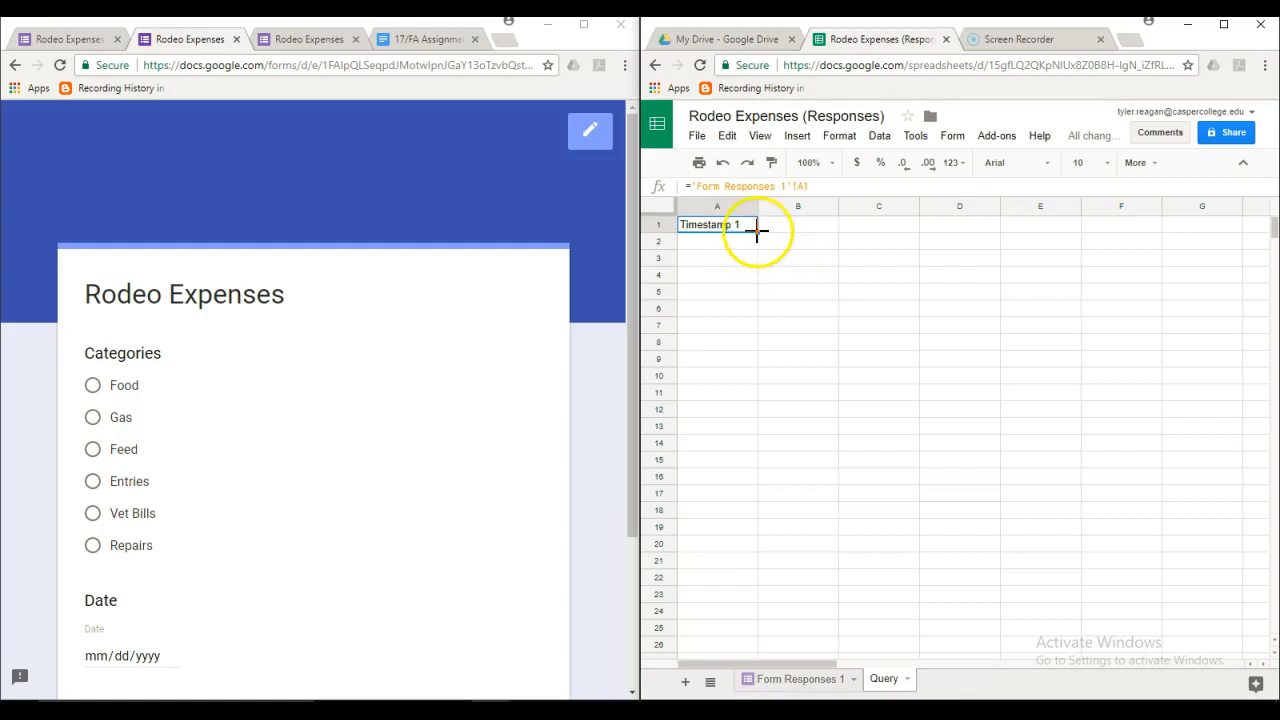
# Fill the A1 header formula across row 1 of the Query sheet through column Z.
pyautogui.moveTo(757, 230); pyautogui.dragTo(1268, 228)
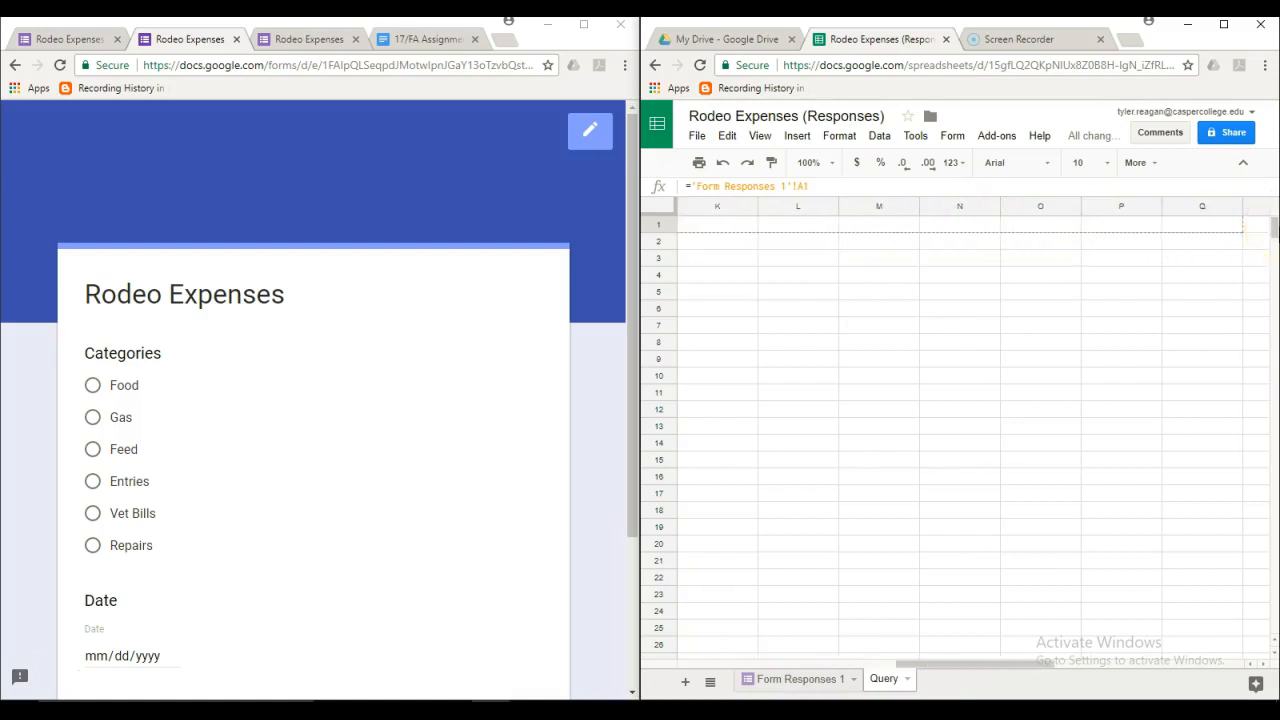
pyautogui.moveTo(1268, 228); pyautogui.dragTo(1270, 230)
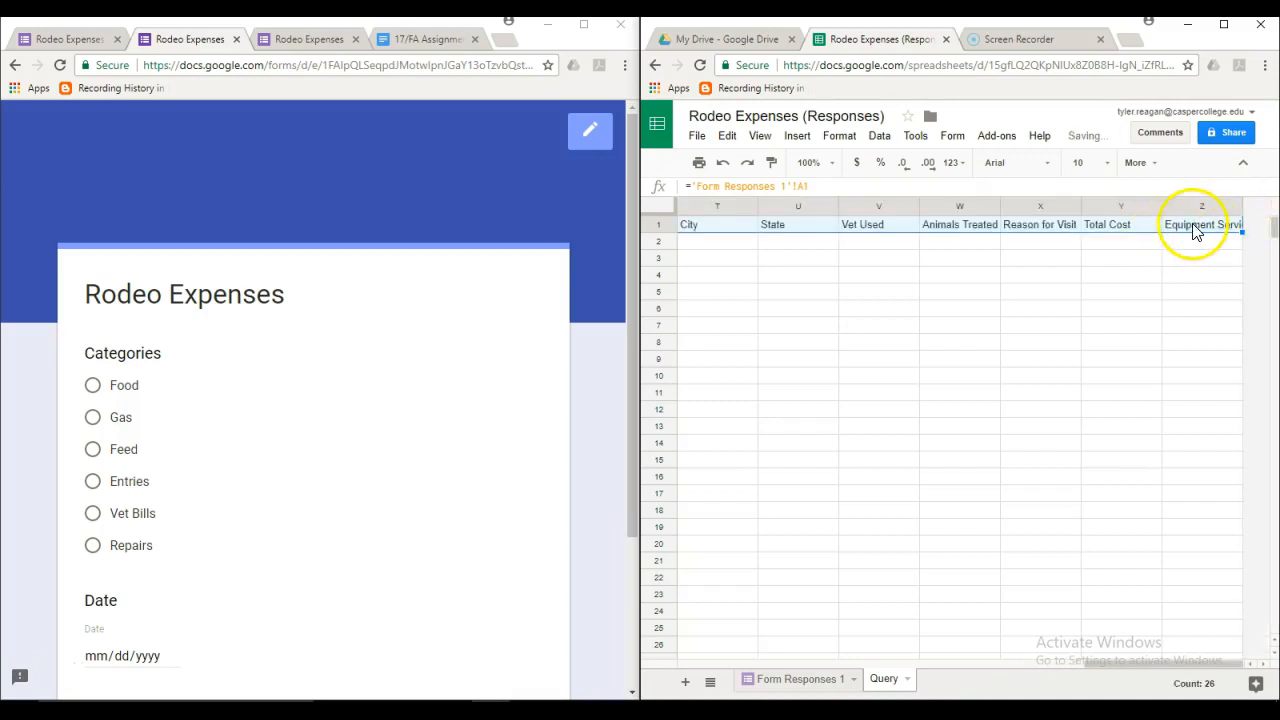
pyautogui.click(1196, 230)
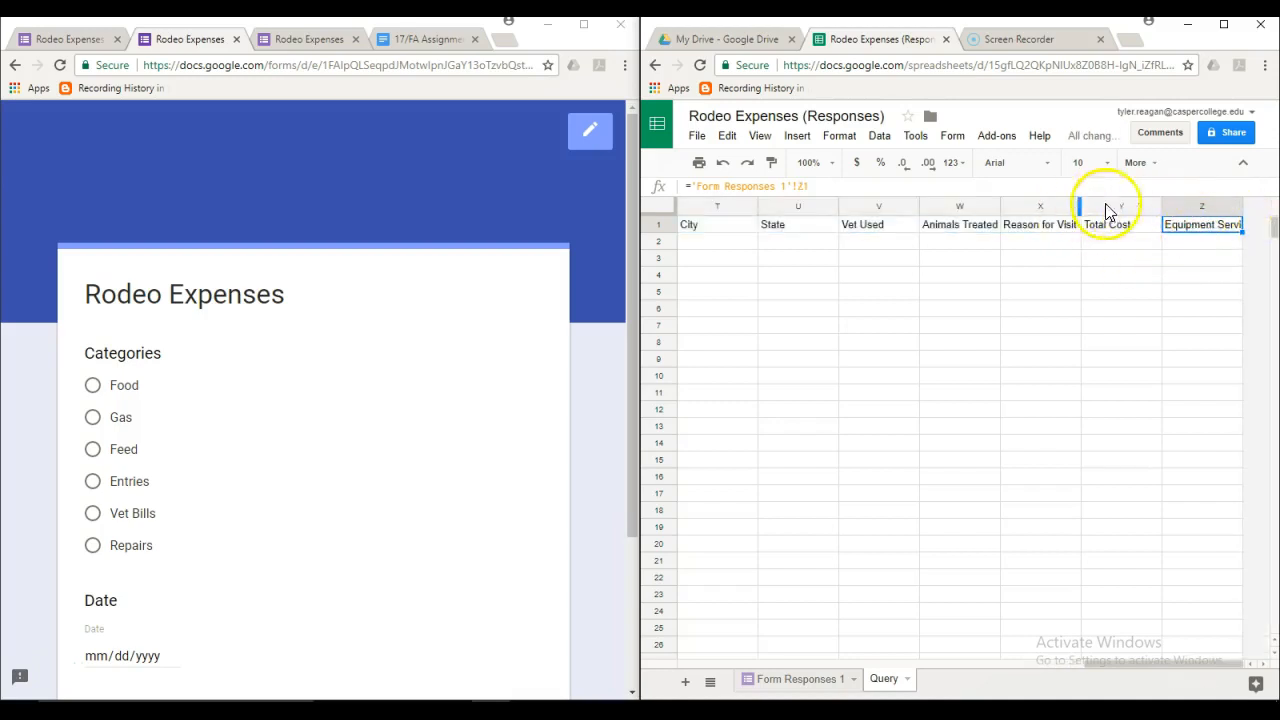
# Check the last header columns in Form Responses 1 and insert three columns after column Z of the Query sheet.
pyautogui.click(790, 680)
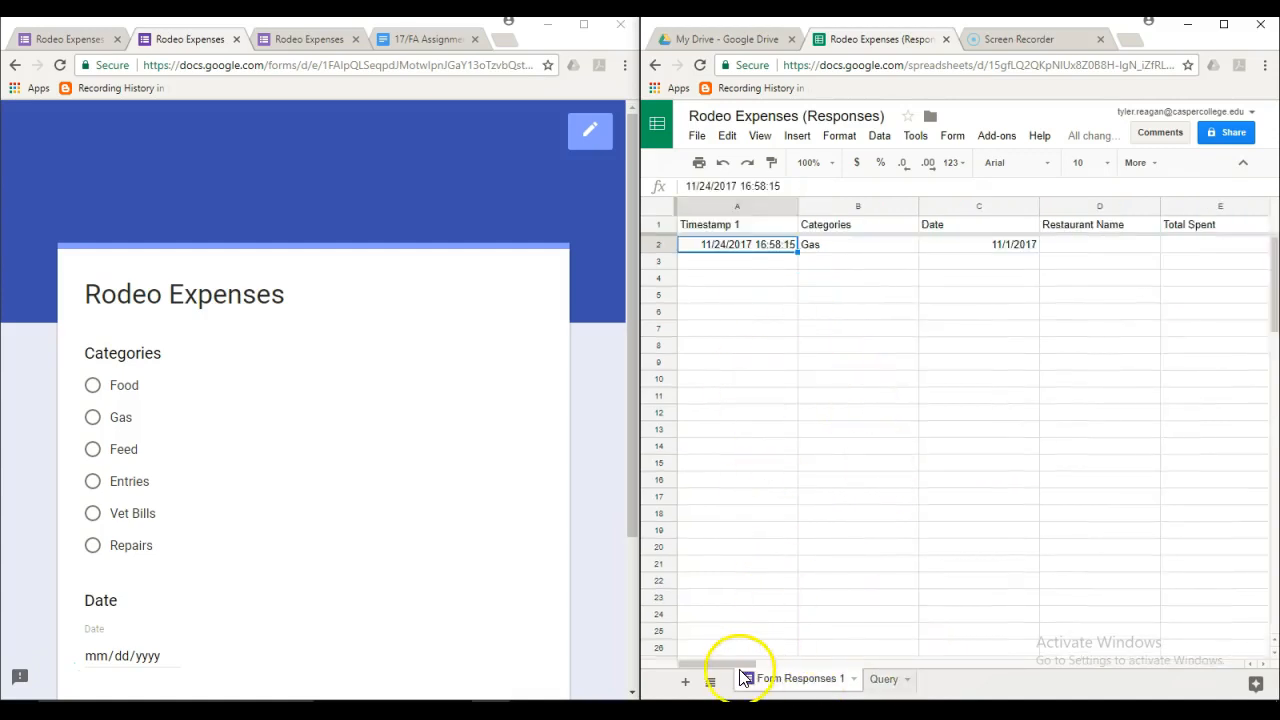
pyautogui.moveTo(743, 664); pyautogui.dragTo(1166, 686)
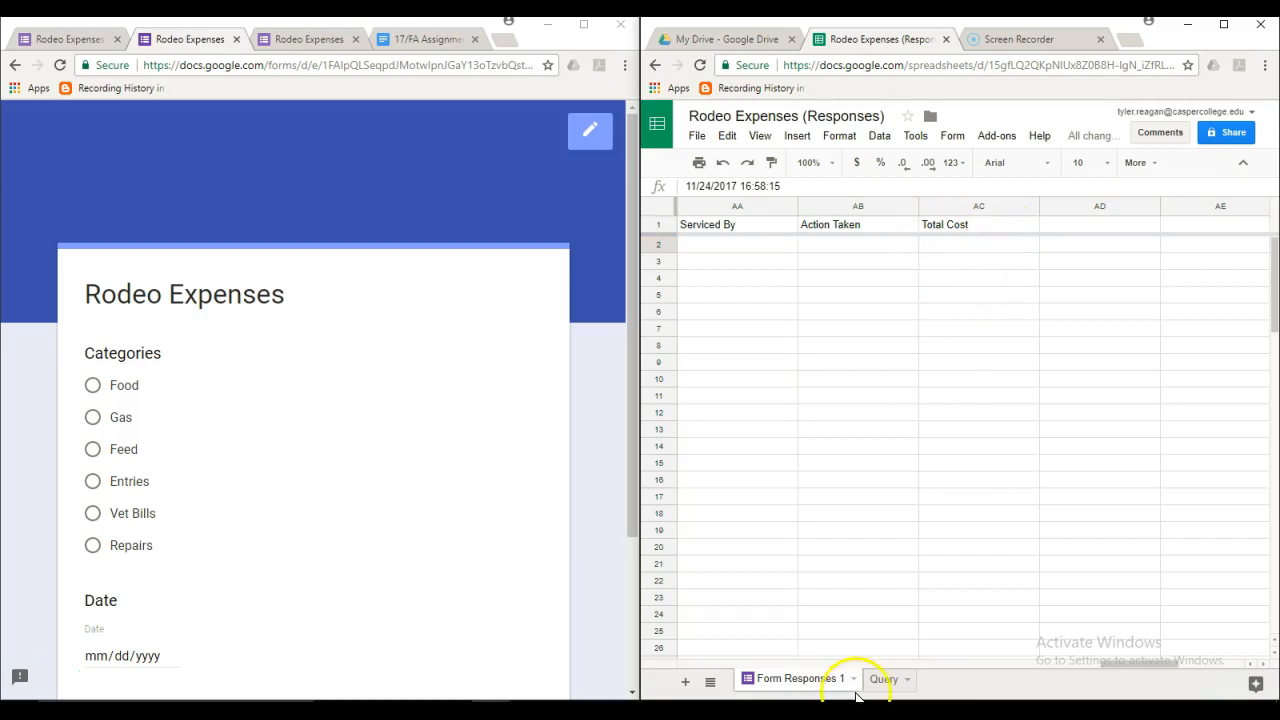
pyautogui.click(884, 680)
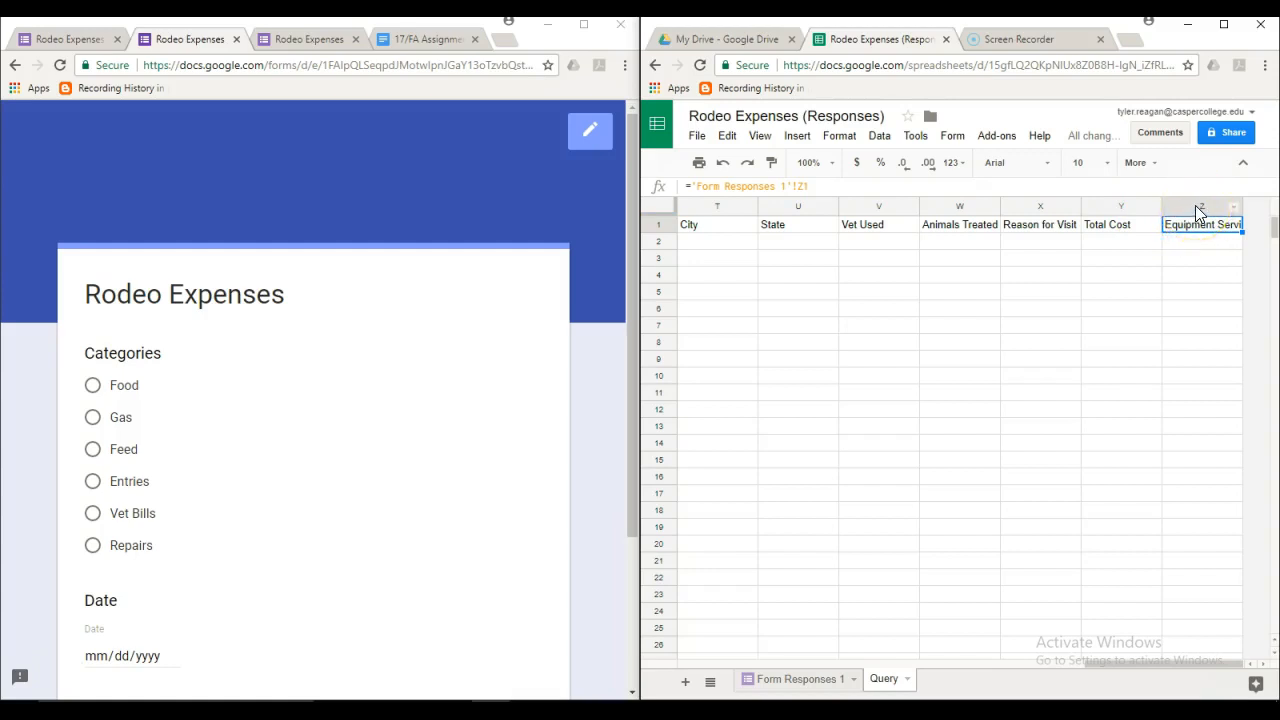
pyautogui.moveTo(1195, 205); pyautogui.dragTo(1044, 205)
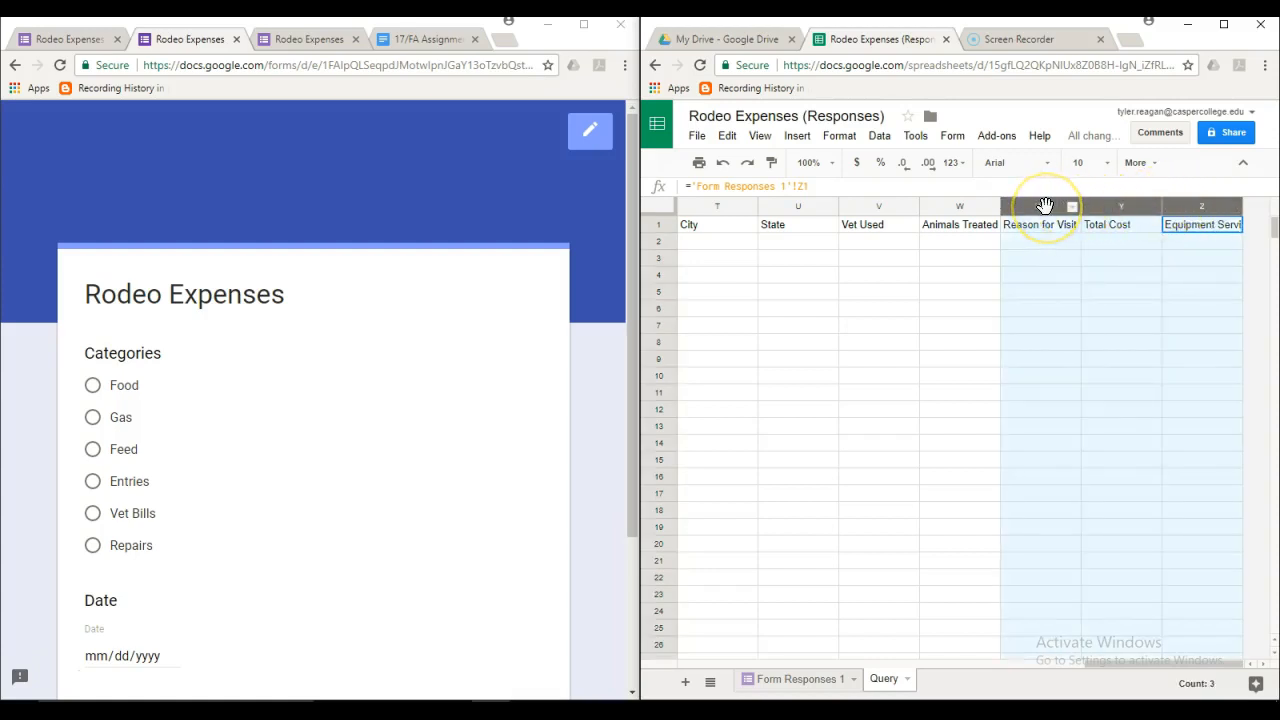
pyautogui.rightClick(1042, 205)
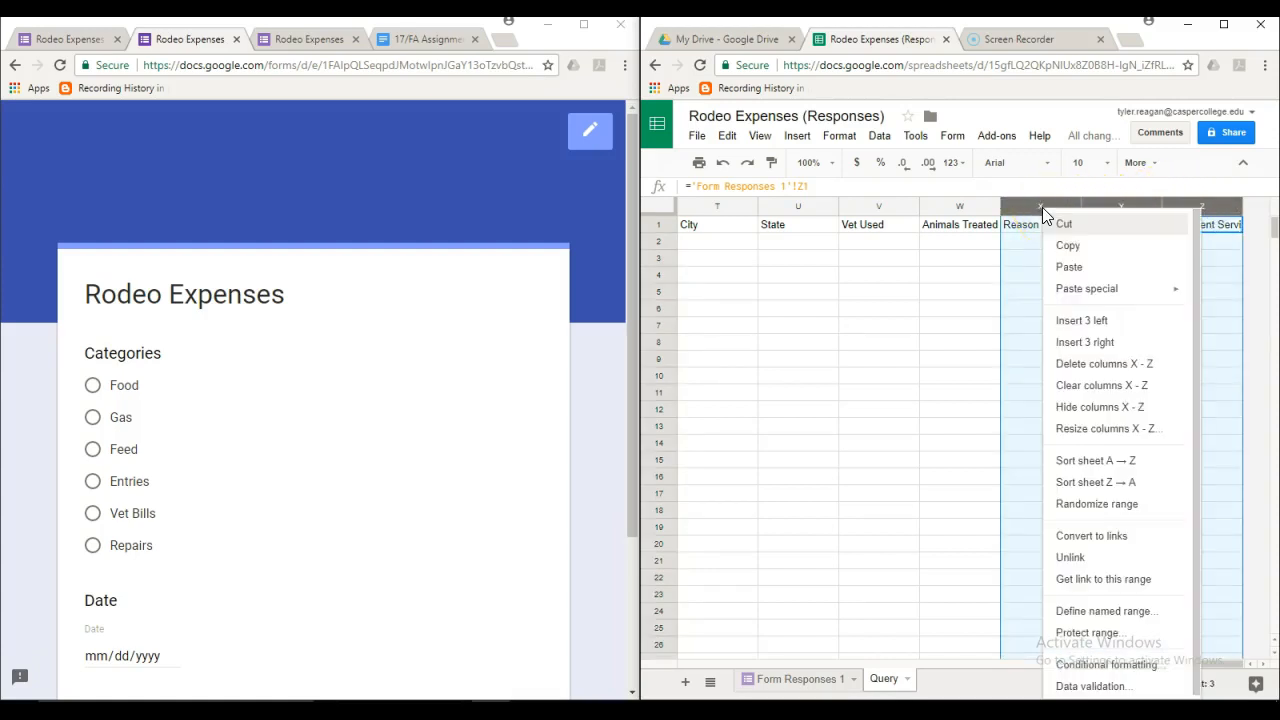
pyautogui.click(1090, 342)
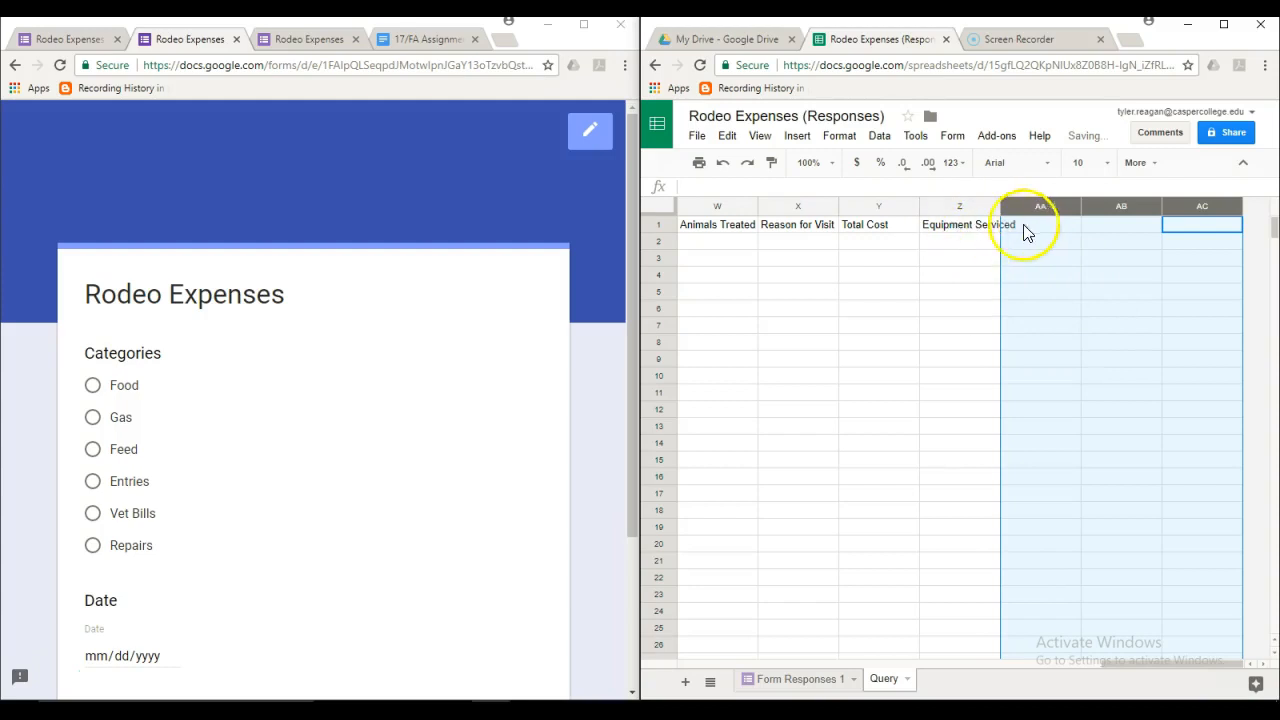
# Fill the Z1 header formula across the new columns of the Query sheet through AC1.
pyautogui.click(976, 226)
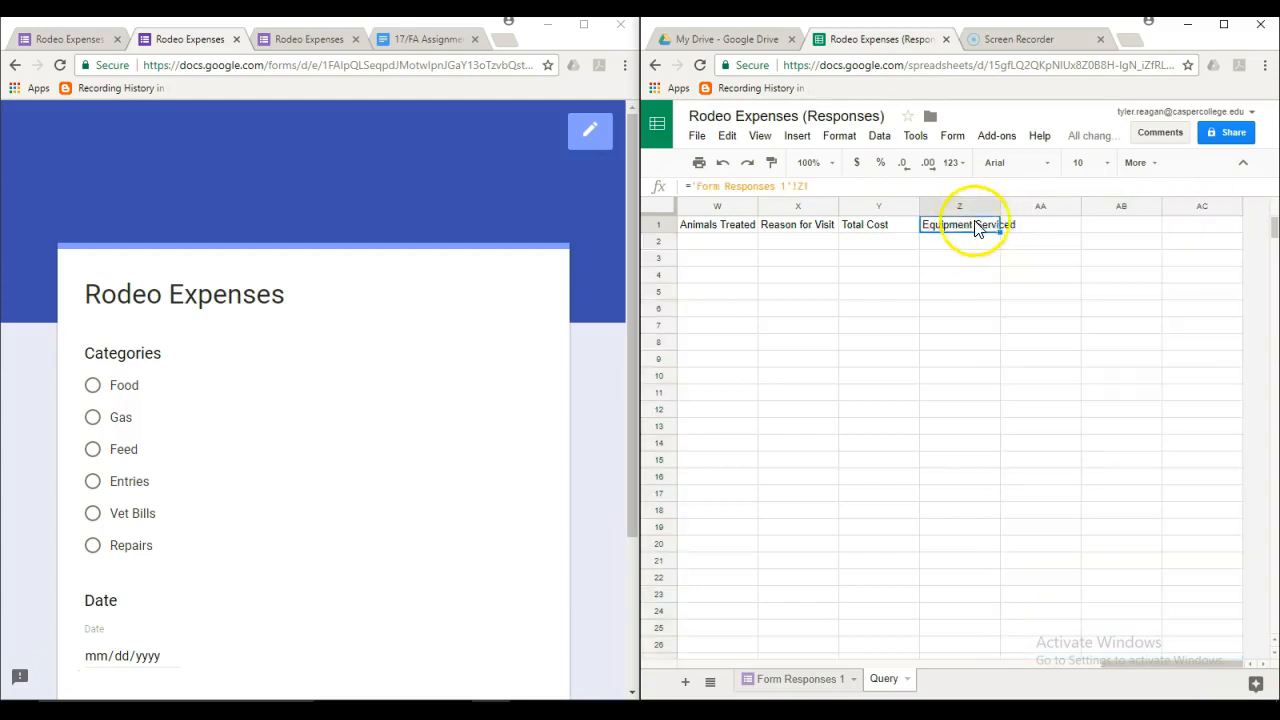
pyautogui.moveTo(1002, 234); pyautogui.dragTo(1221, 252)
pyautogui.click(1220, 236)
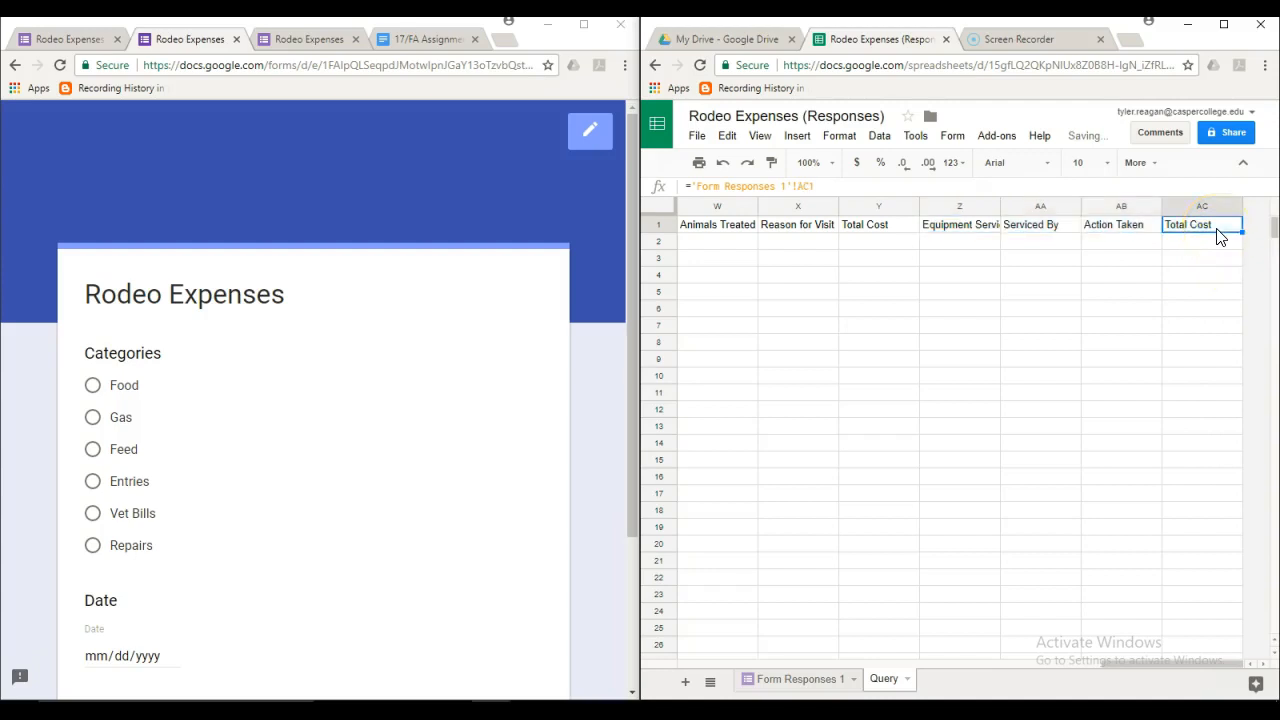
# Review the linked headers in row 1 of the Query sheet from column AC back to A1.
pyautogui.press('Left')
pyautogui.press('Left')
pyautogui.press('Left')
pyautogui.press('Left')
pyautogui.press('Left')
pyautogui.press('Left')
pyautogui.press('Left')
pyautogui.press('Left')
pyautogui.press('Left')
pyautogui.press('Left')
pyautogui.press('Left')
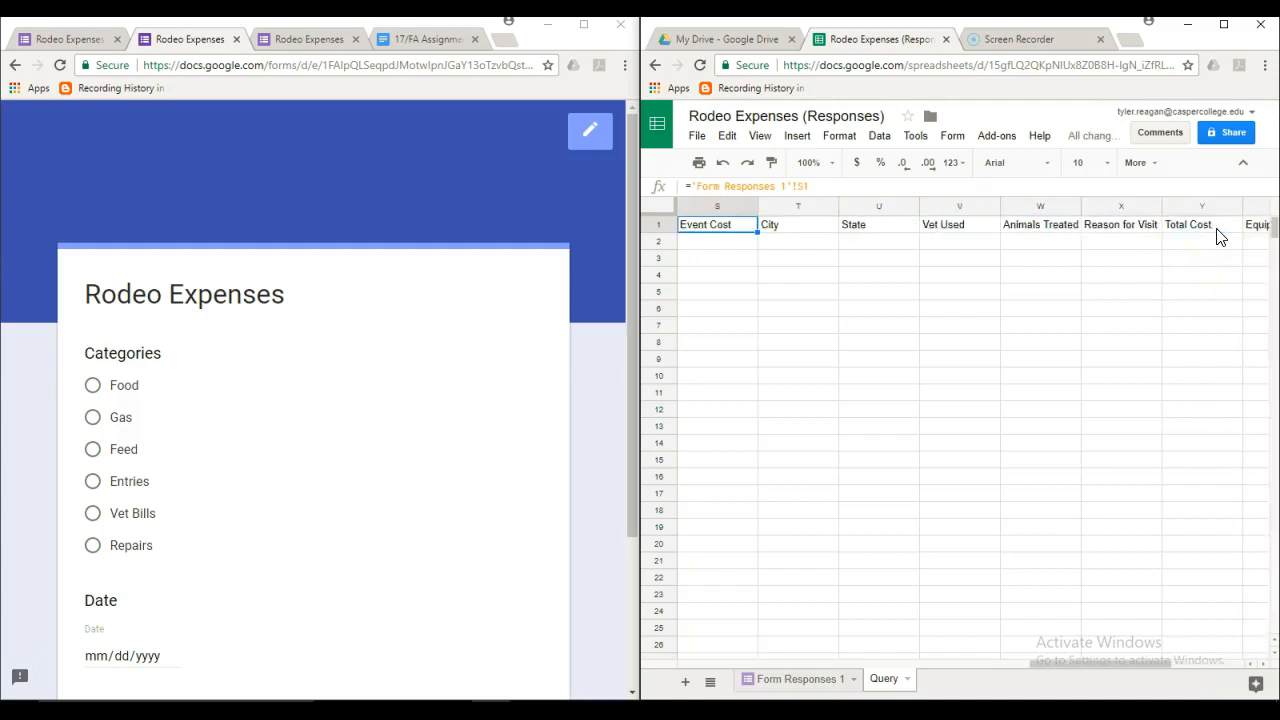
pyautogui.press('Left')
pyautogui.press('Left')
pyautogui.press('Left')
pyautogui.press('Left')
pyautogui.press('Left')
pyautogui.press('Left')
pyautogui.press('Left')
pyautogui.press('Left')
pyautogui.press('Left')
pyautogui.press('Left')
pyautogui.press('Left')
pyautogui.press('Left')
pyautogui.press('Left')
pyautogui.press('Left')
pyautogui.press('Left')
pyautogui.press('Left')
pyautogui.press('Left')
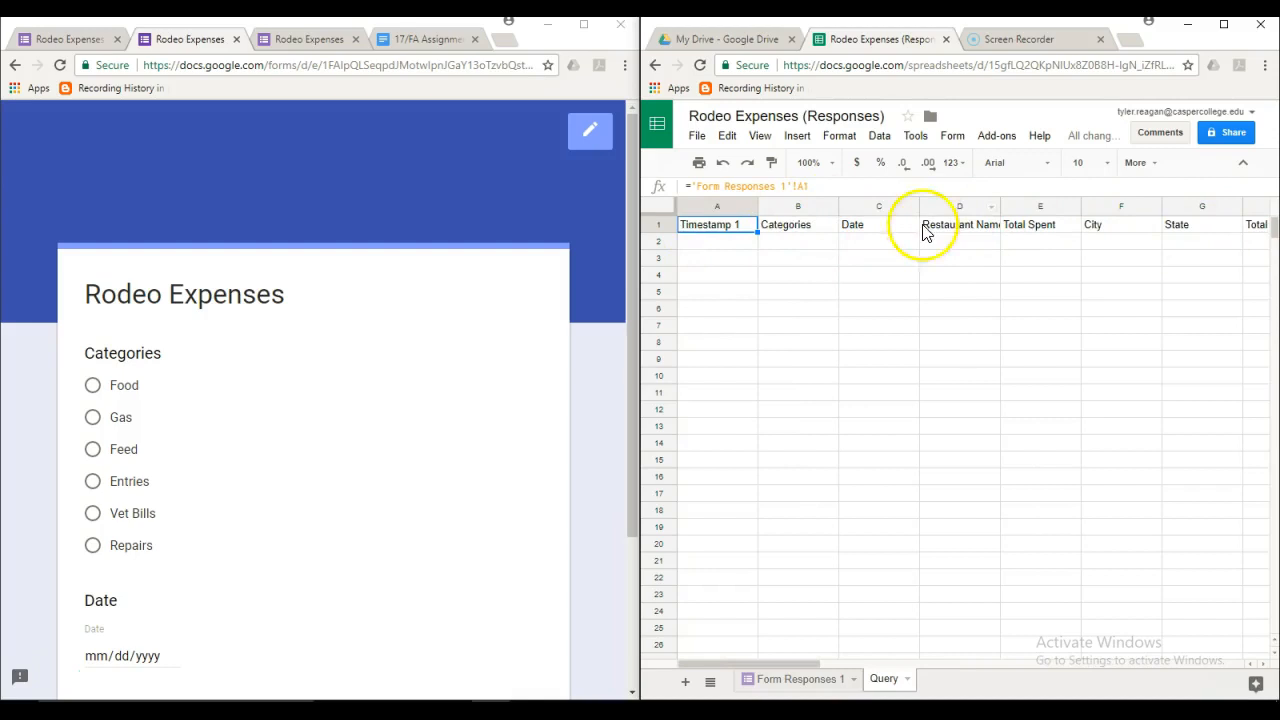
# Start a QUERY formula in cell A2 of the Query sheet, beneath the first header.
pyautogui.click(714, 245)
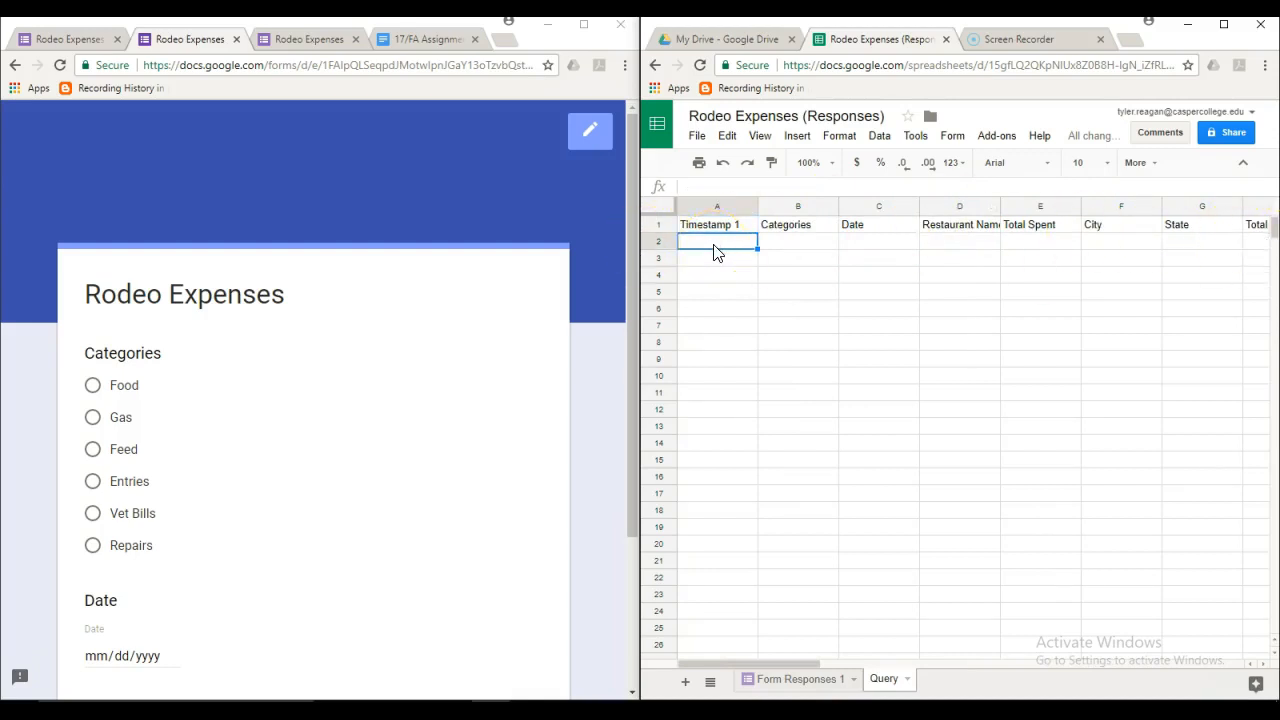
pyautogui.write('=')
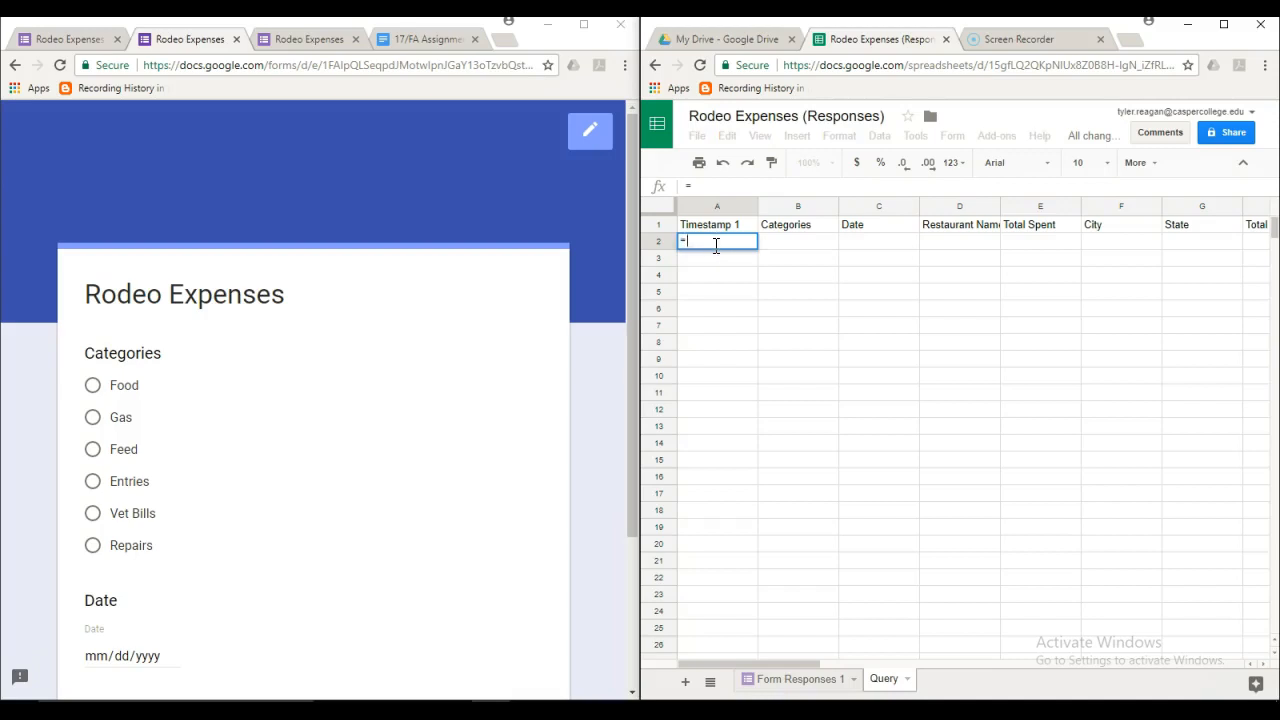
pyautogui.write('q')
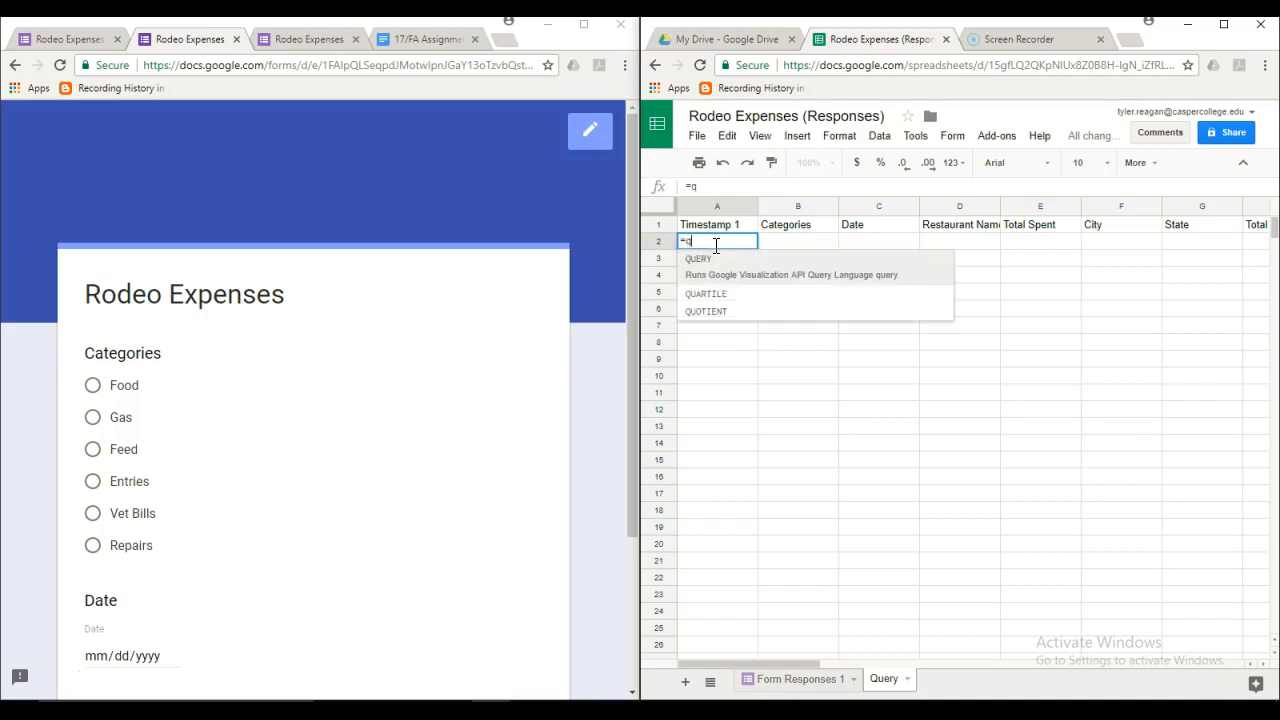
pyautogui.write('uery')
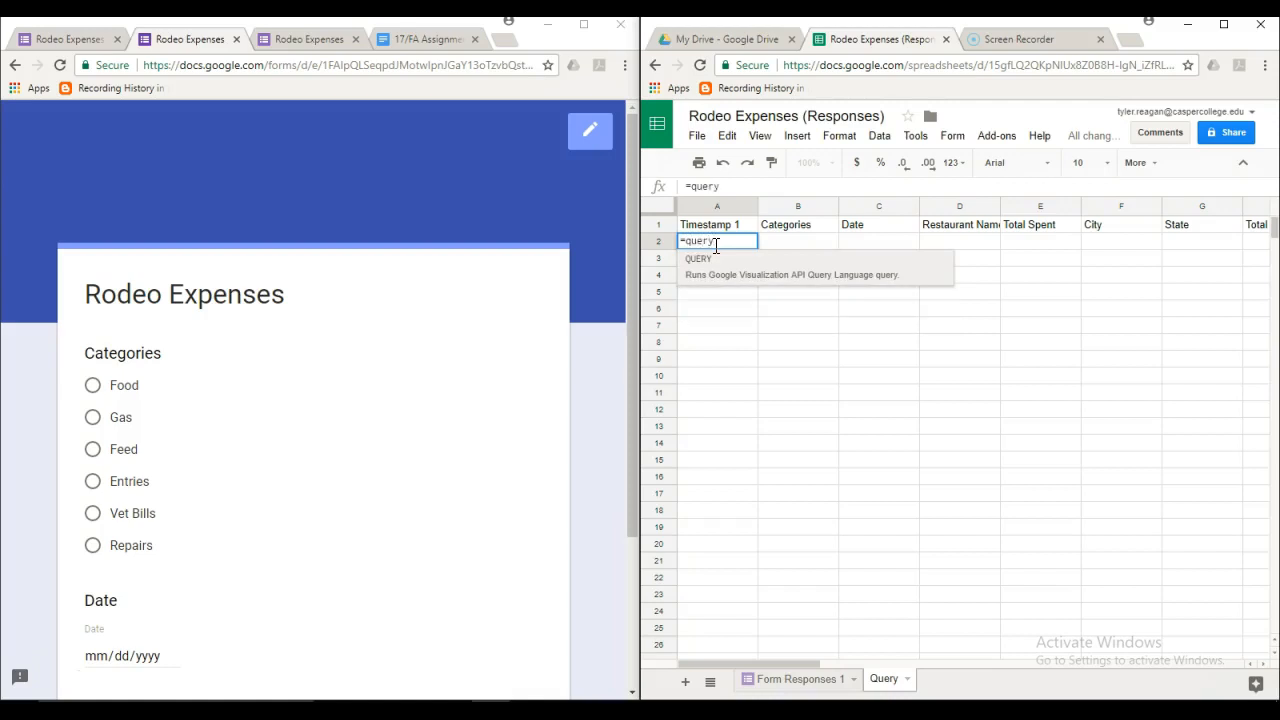
pyautogui.write('(')
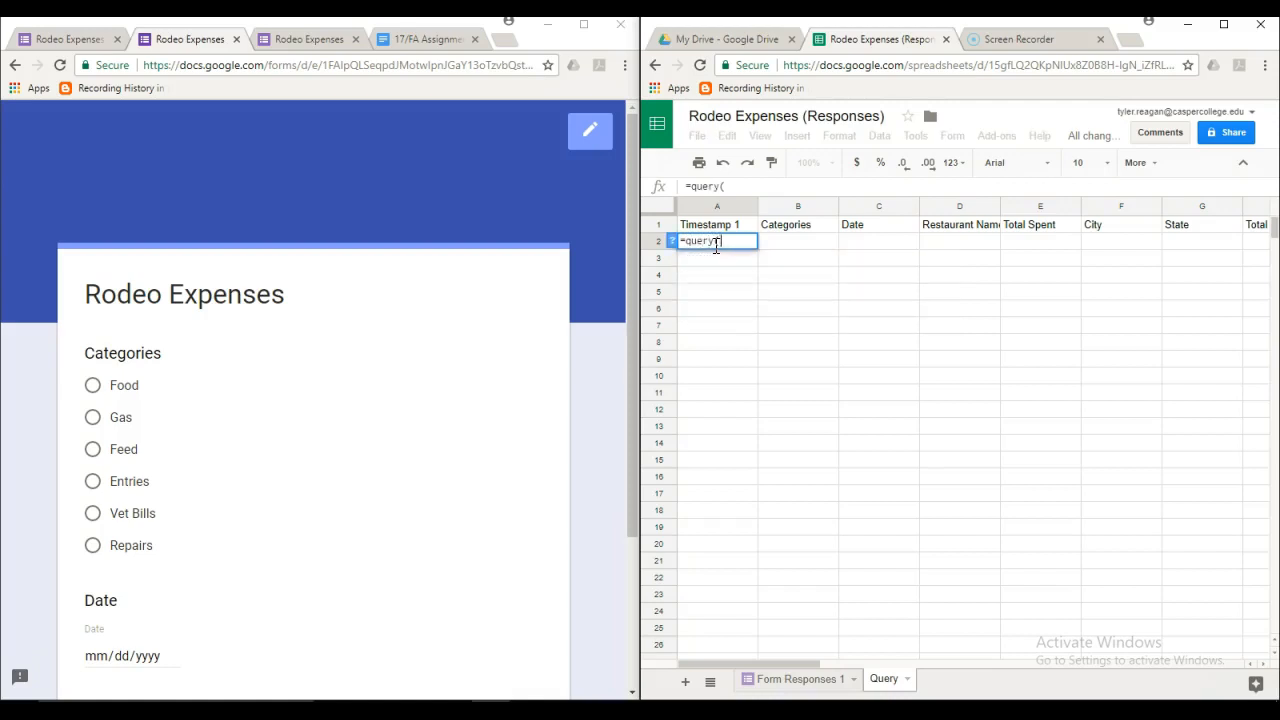
# Reference A2:AC101 of Form Responses 1 as the data range and commit the formula as =query('Form Responses 1'!A2:AC101).
pyautogui.click(797, 680)
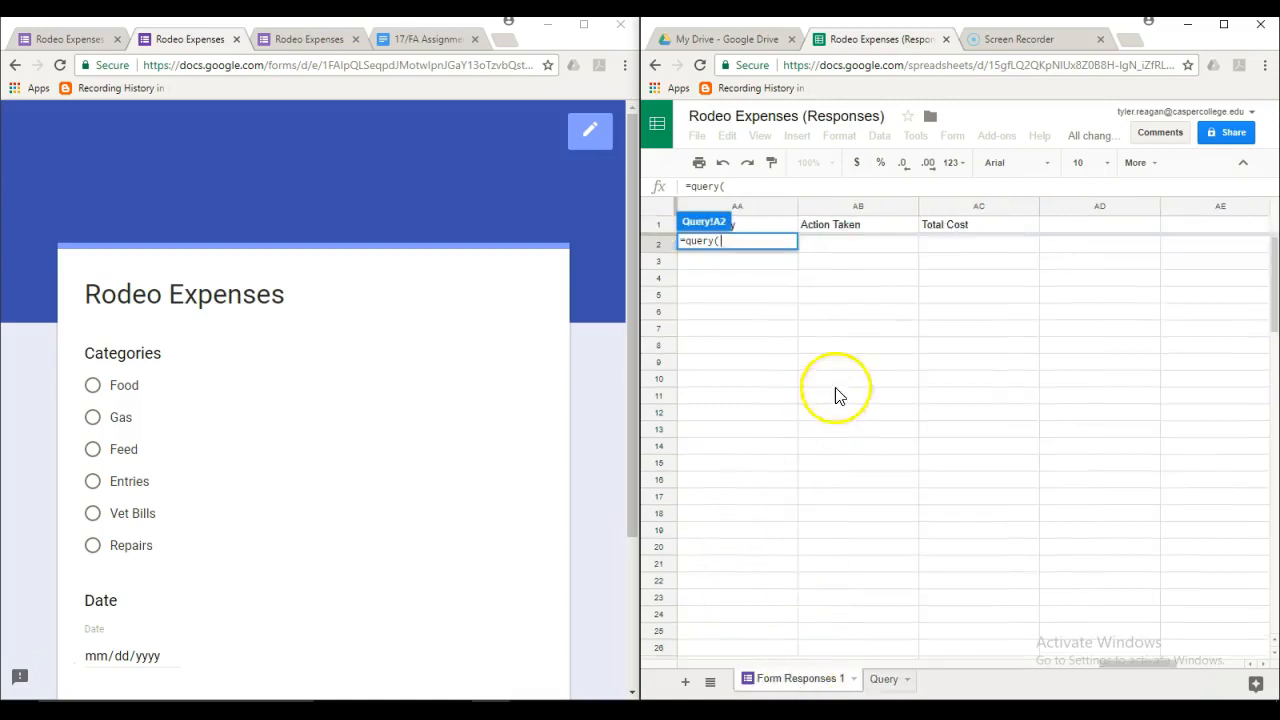
pyautogui.click(794, 250)
pyautogui.moveTo(1122, 664); pyautogui.dragTo(710, 658)
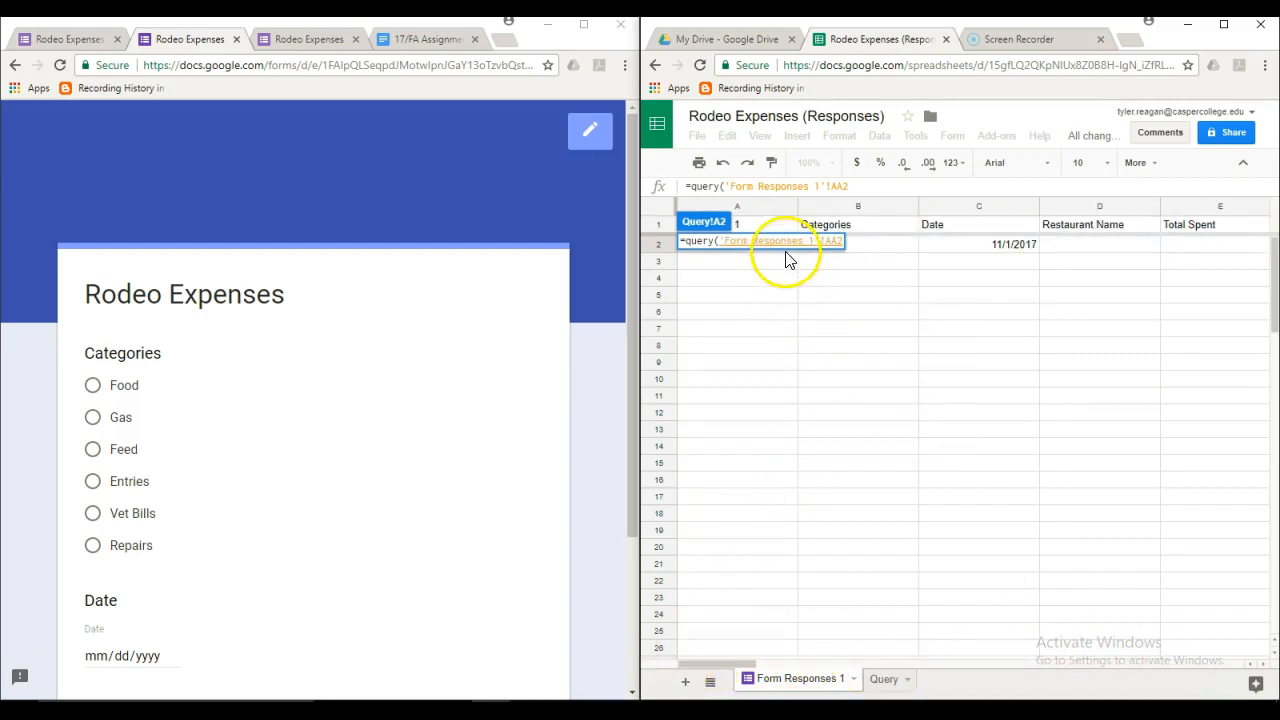
pyautogui.press('BackSpace')
pyautogui.moveTo(786, 253); pyautogui.dragTo(755, 232)
pyautogui.moveTo(684, 259); pyautogui.dragTo(1177, 684)
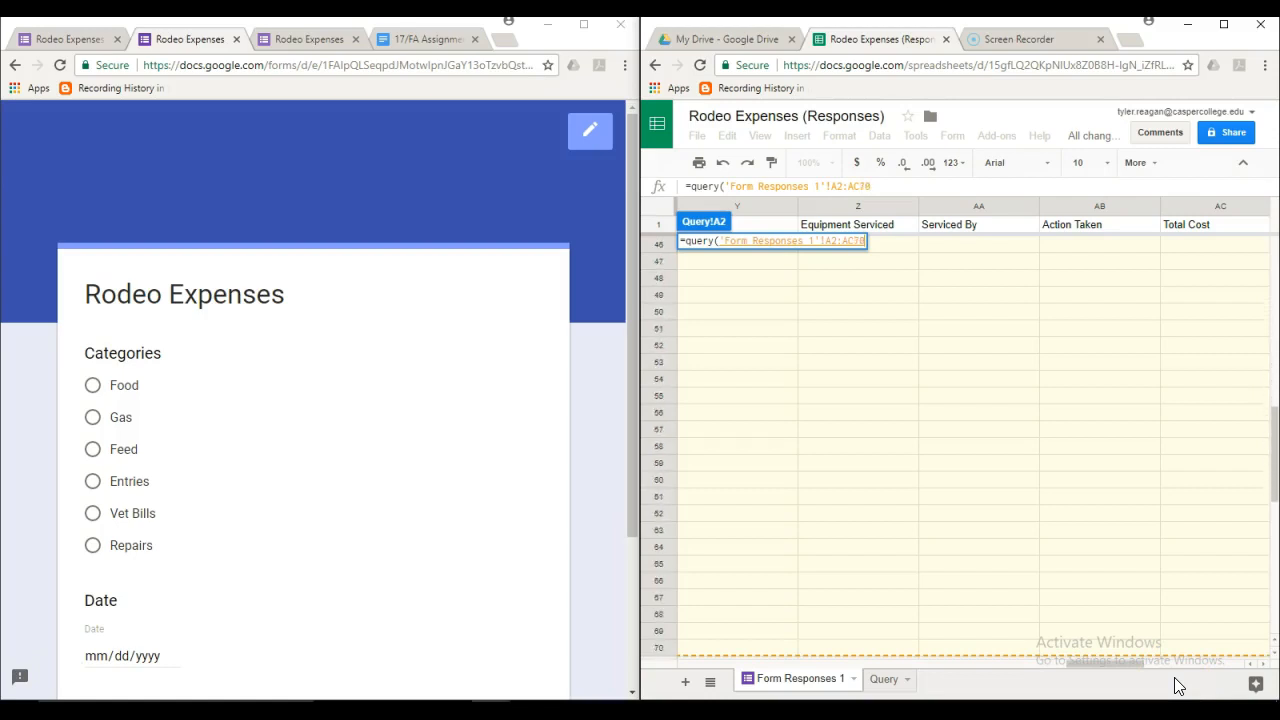
pyautogui.moveTo(1177, 684); pyautogui.dragTo(1177, 684)
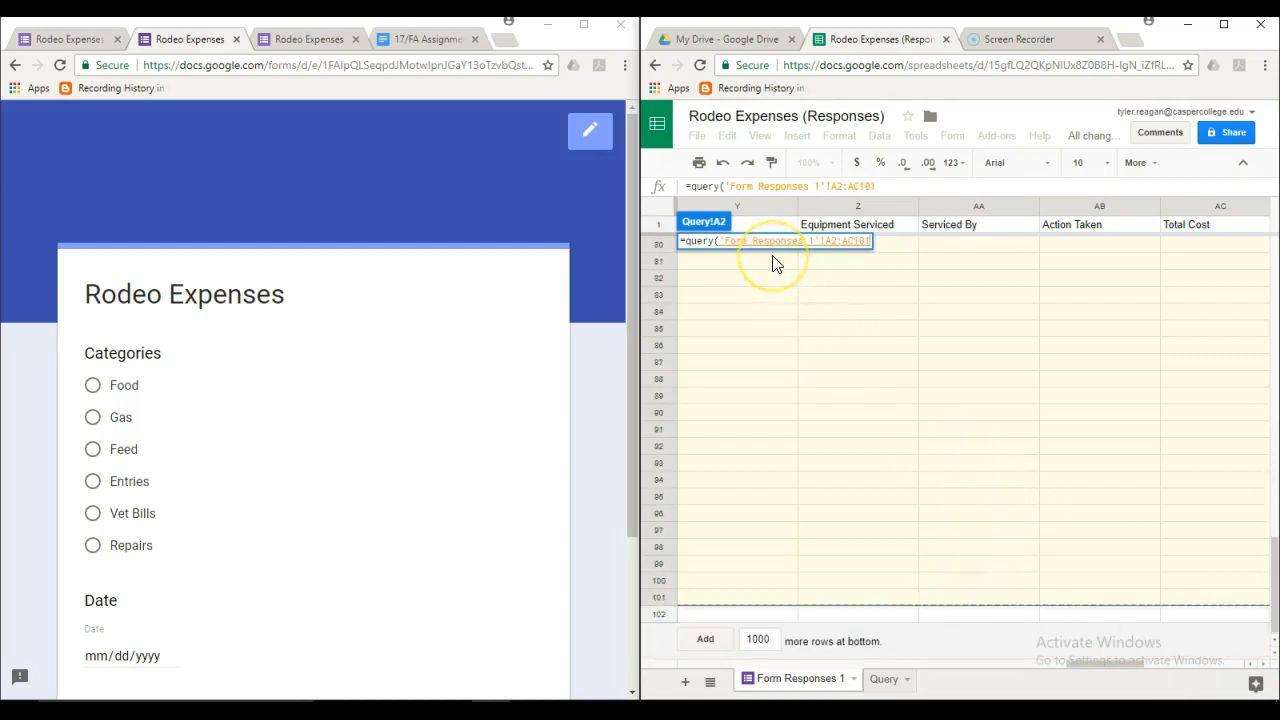
pyautogui.write(')')
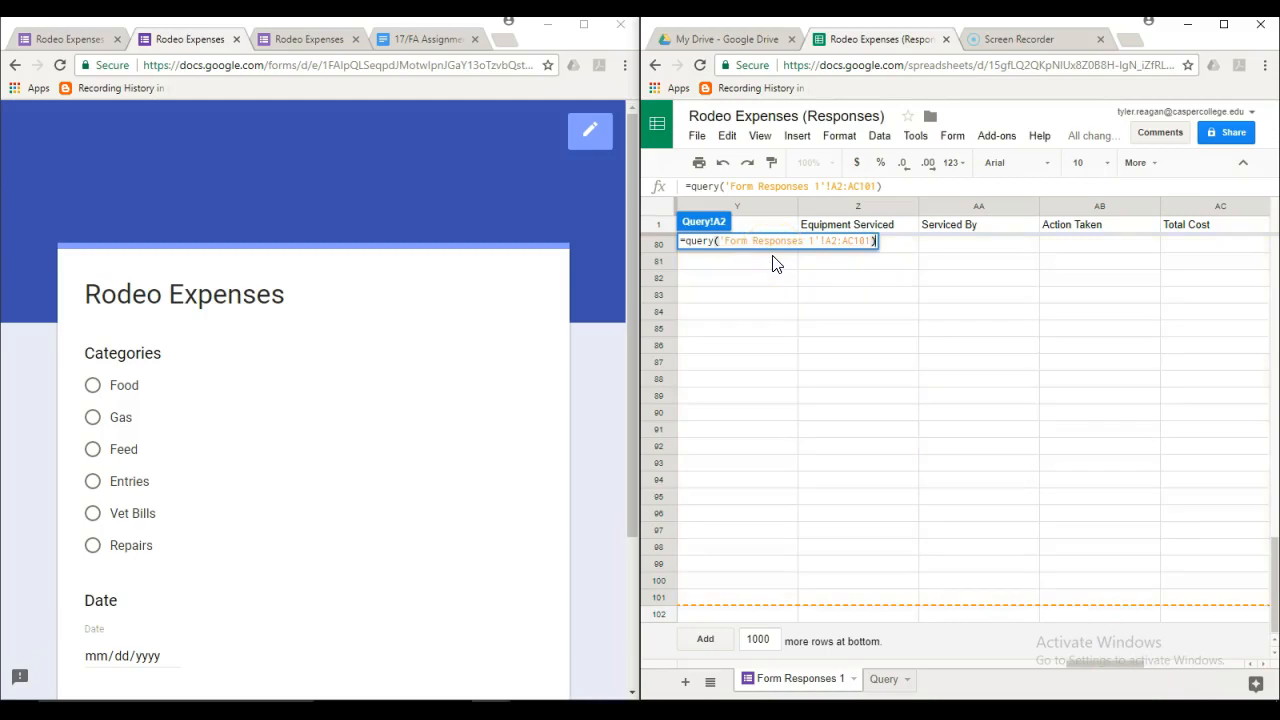
pyautogui.press('Return')
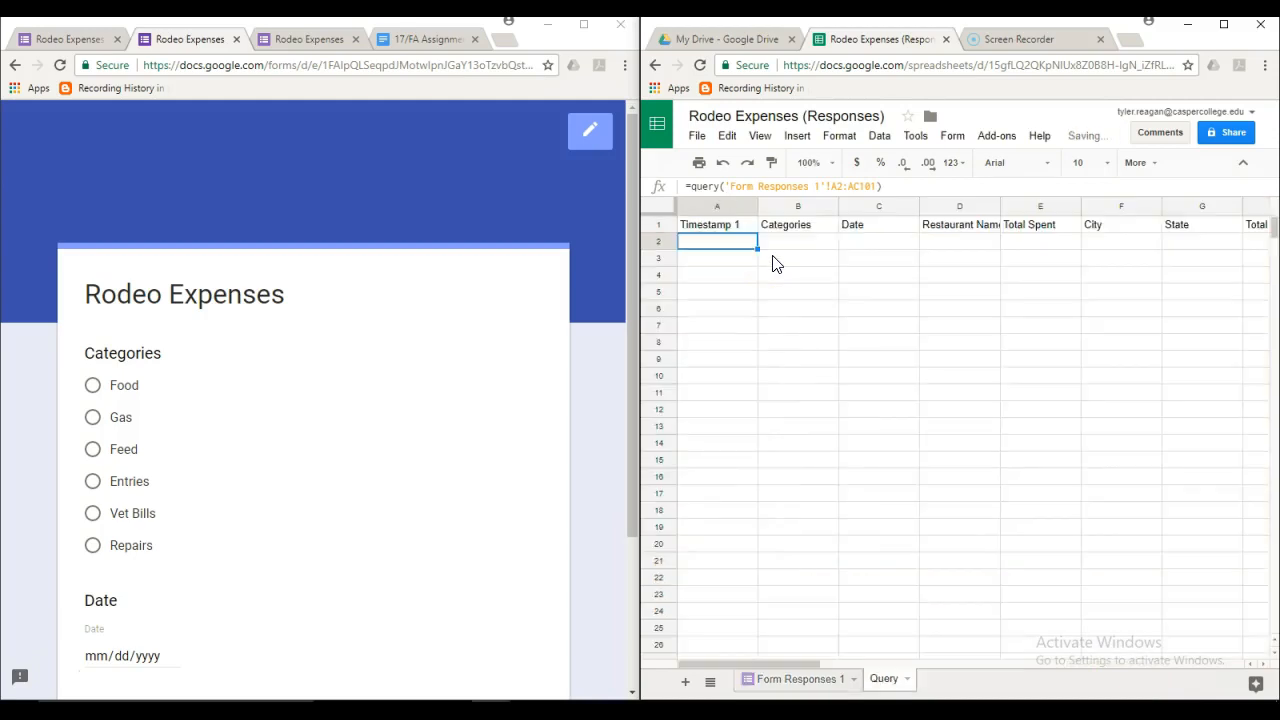
# Examine the QUERY formula in A2 and trace its source range across Form Responses 1 before returning to the Query sheet.
pyautogui.click(724, 251)
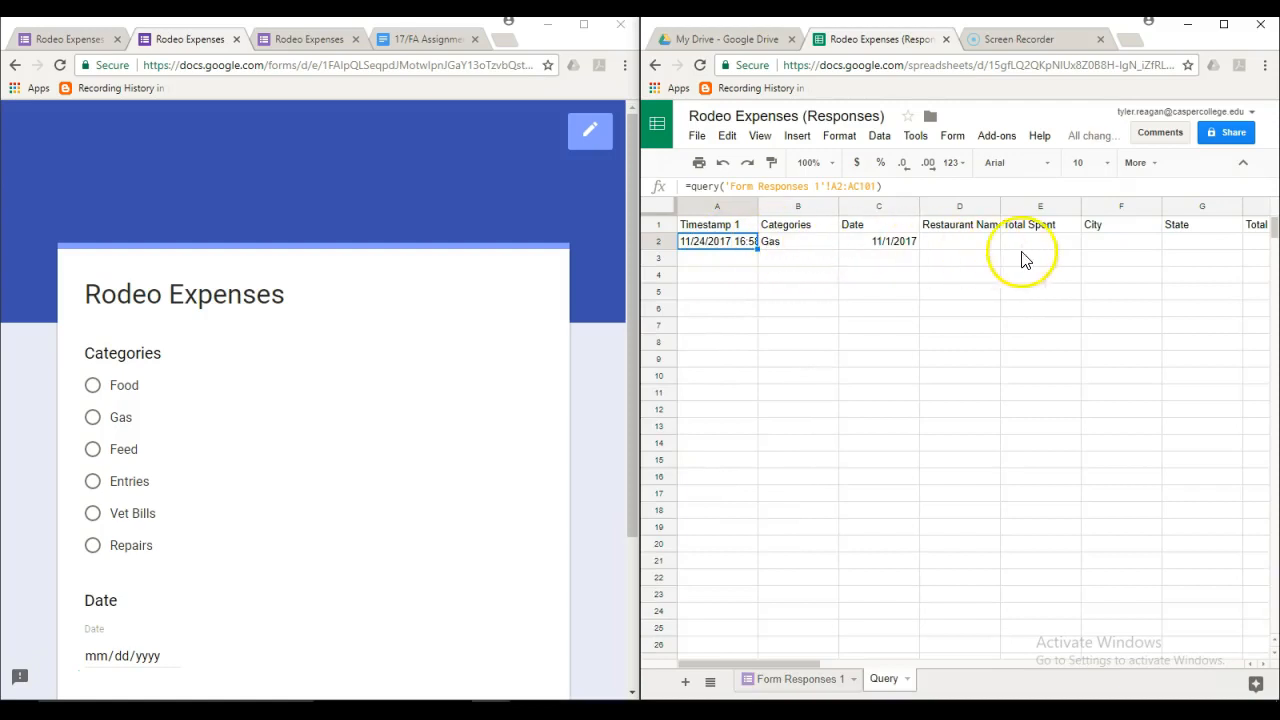
pyautogui.click(705, 186)
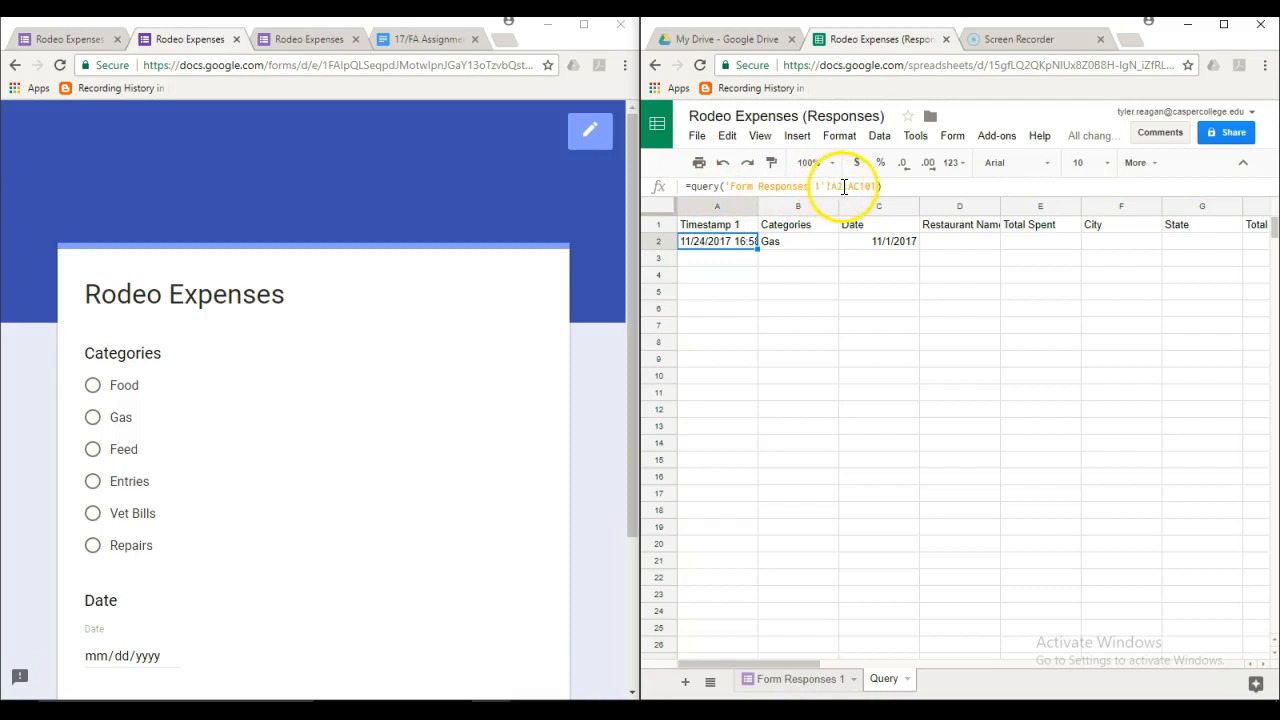
pyautogui.click(791, 684)
pyautogui.moveTo(1101, 660); pyautogui.dragTo(663, 672)
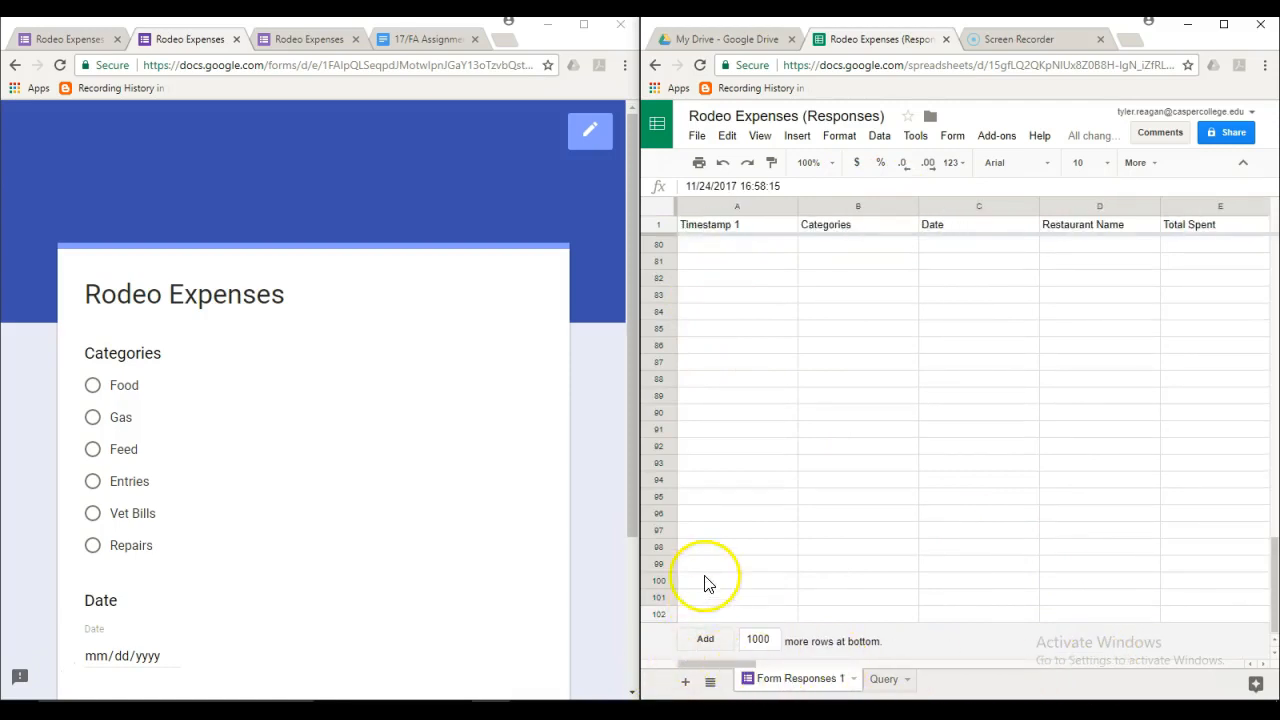
pyautogui.scroll(5, 707, 583)
pyautogui.moveTo(1274, 477); pyautogui.dragTo(1271, 249)
pyautogui.moveTo(700, 662); pyautogui.dragTo(1102, 648)
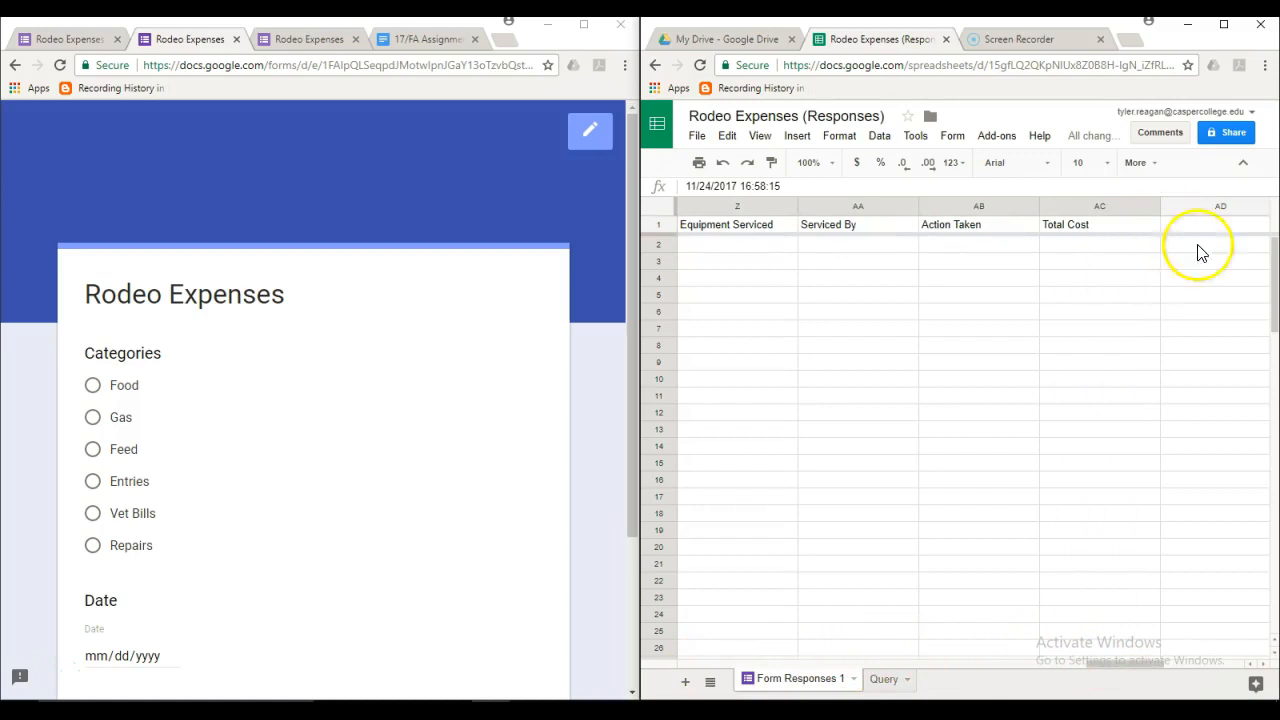
pyautogui.moveTo(1276, 290); pyautogui.dragTo(1270, 675)
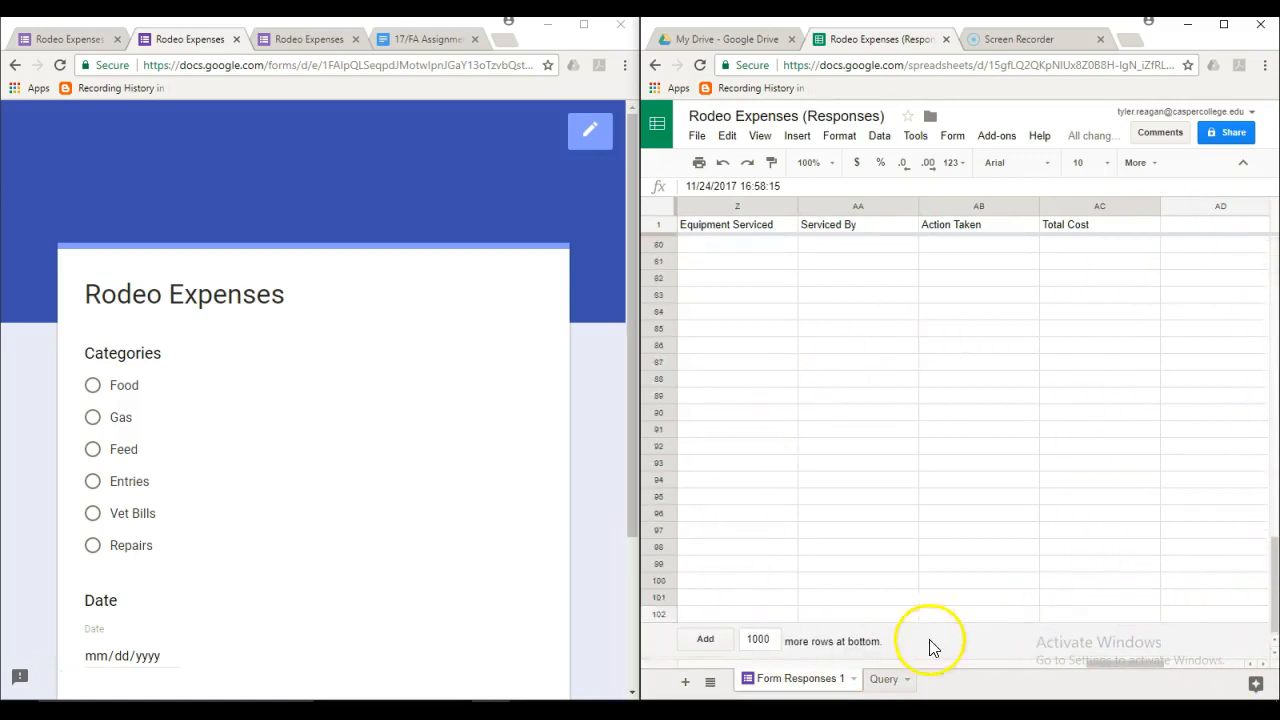
pyautogui.moveTo(1134, 668); pyautogui.dragTo(669, 641)
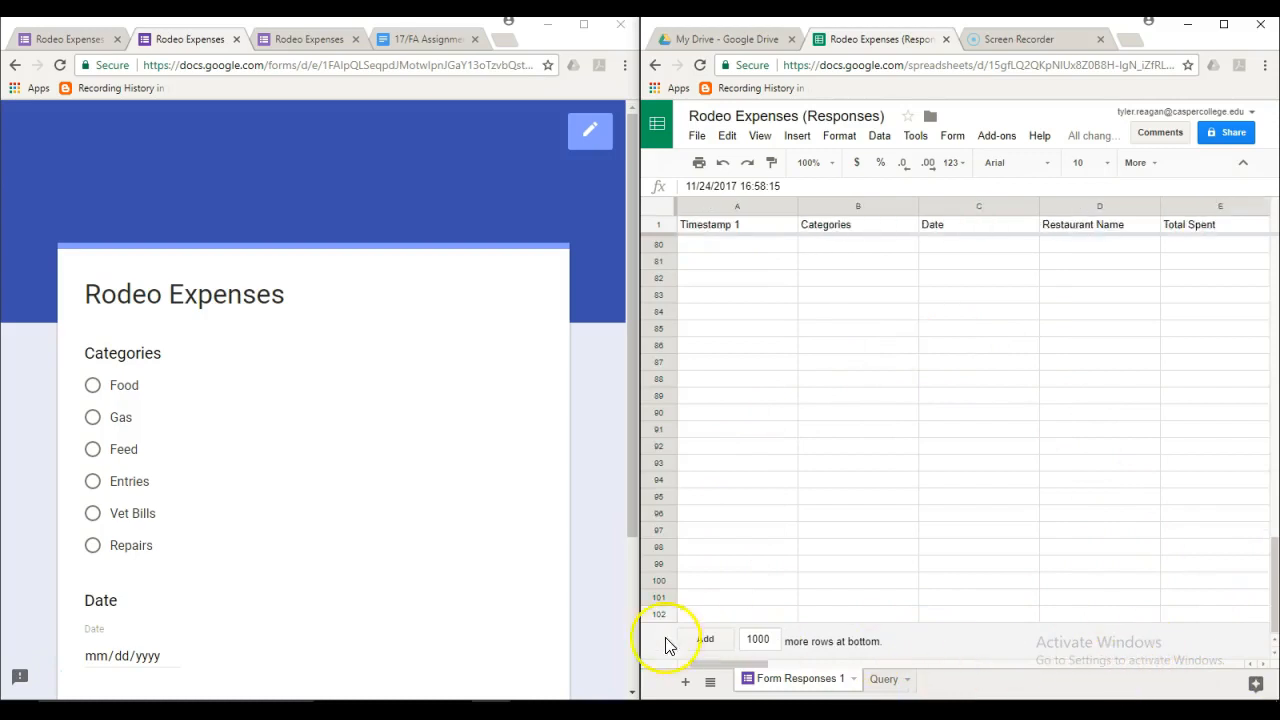
pyautogui.moveTo(1272, 556); pyautogui.dragTo(1270, 305)
pyautogui.moveTo(1270, 518); pyautogui.dragTo(1243, 234)
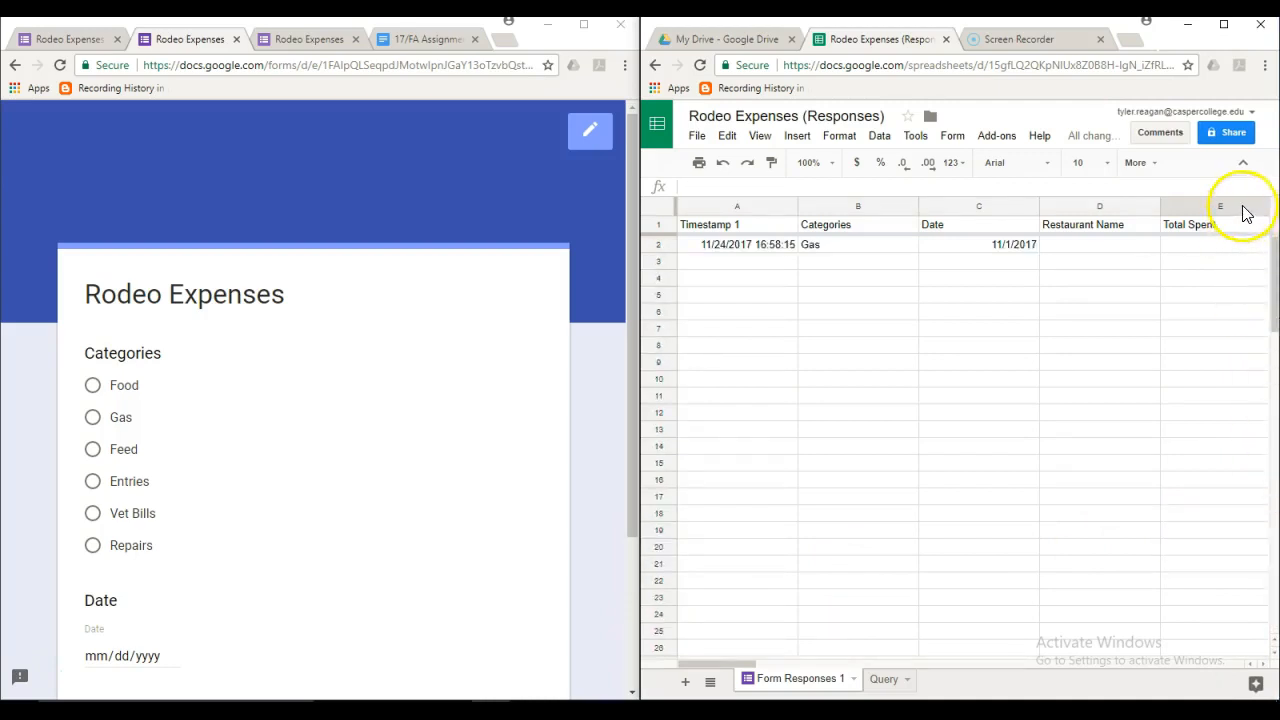
pyautogui.click(882, 679)
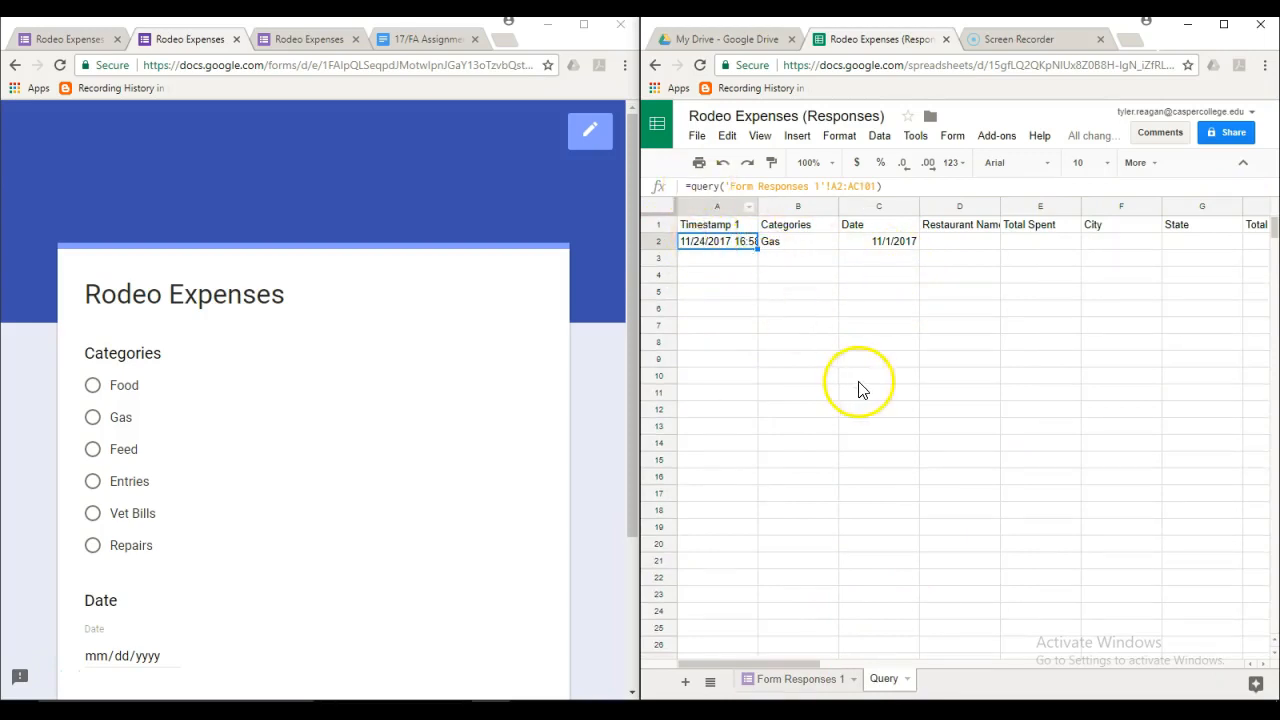
# Enter 4 in cell E2 inside the query's output as a test, and clear it after reading the error on A2.
pyautogui.click(818, 310)
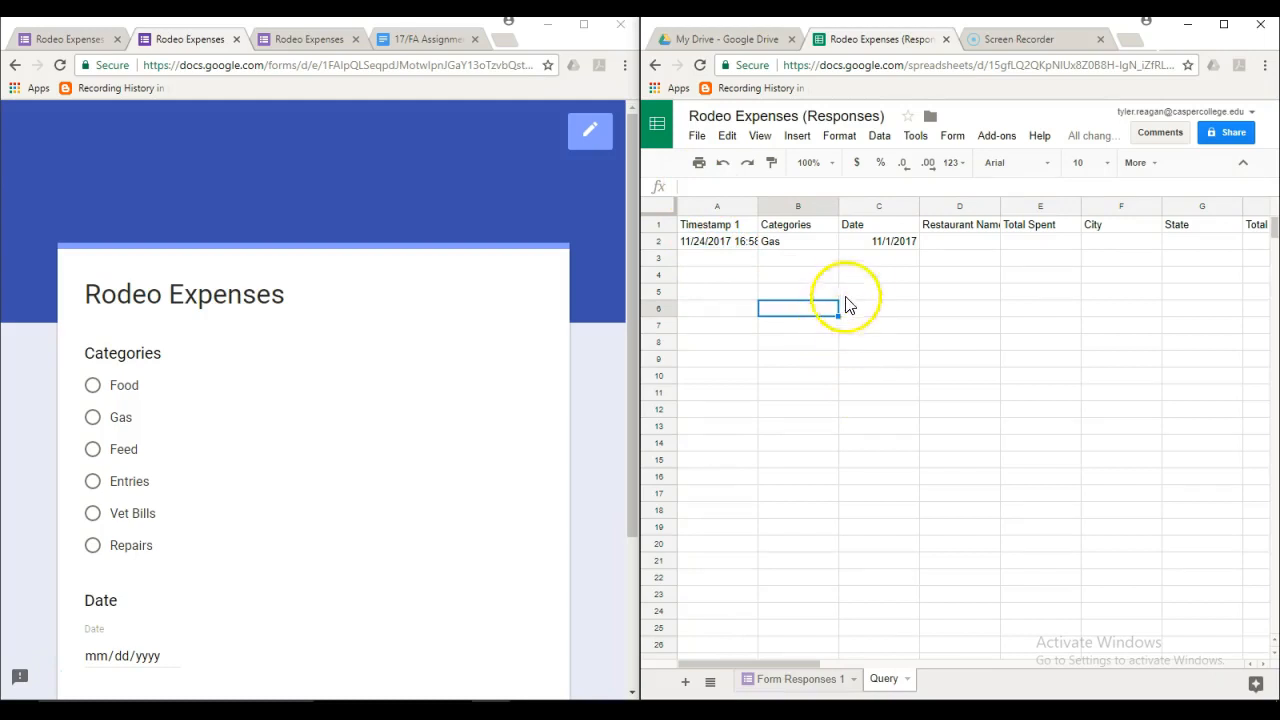
pyautogui.click(1008, 248)
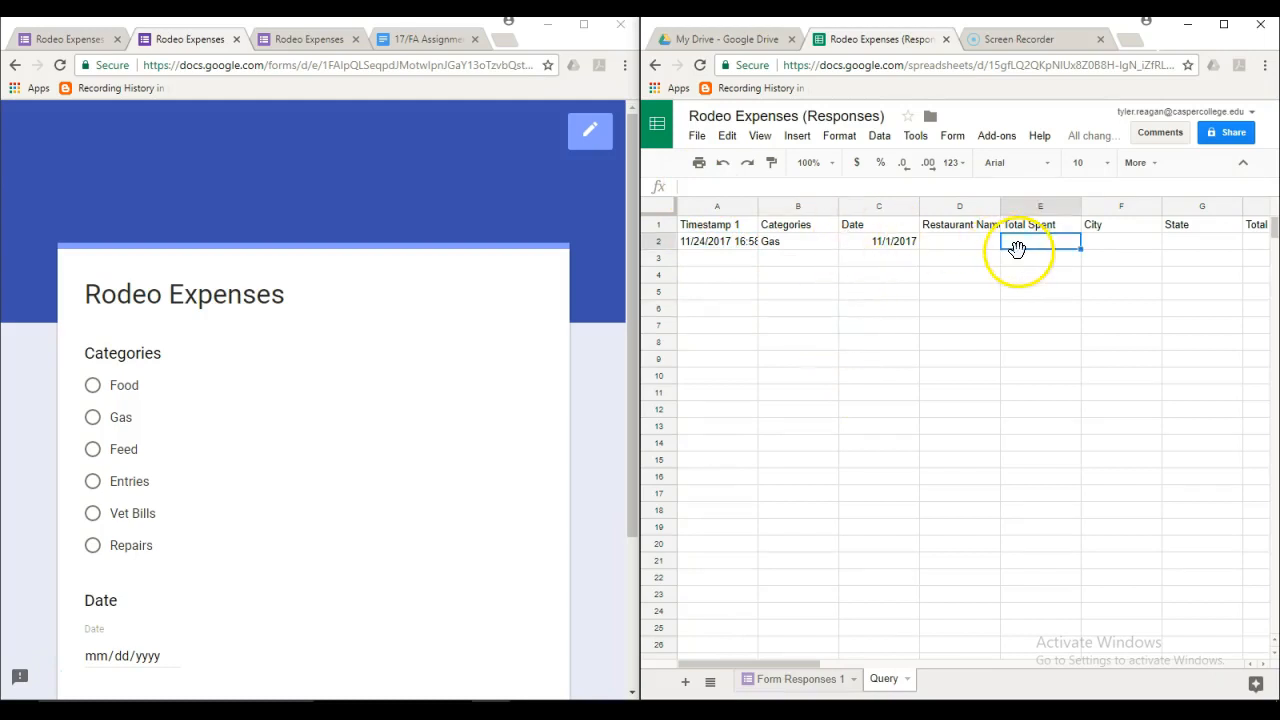
pyautogui.write('4')
pyautogui.press('Return')
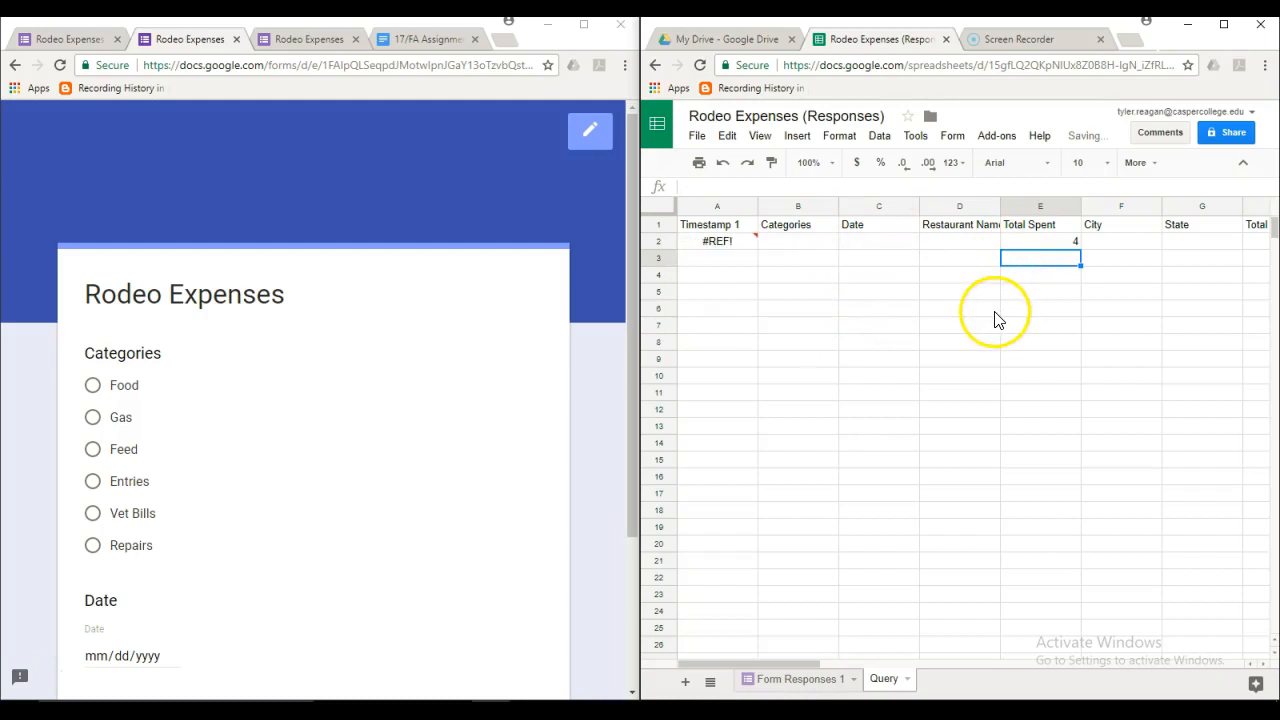
pyautogui.moveTo(718, 247)
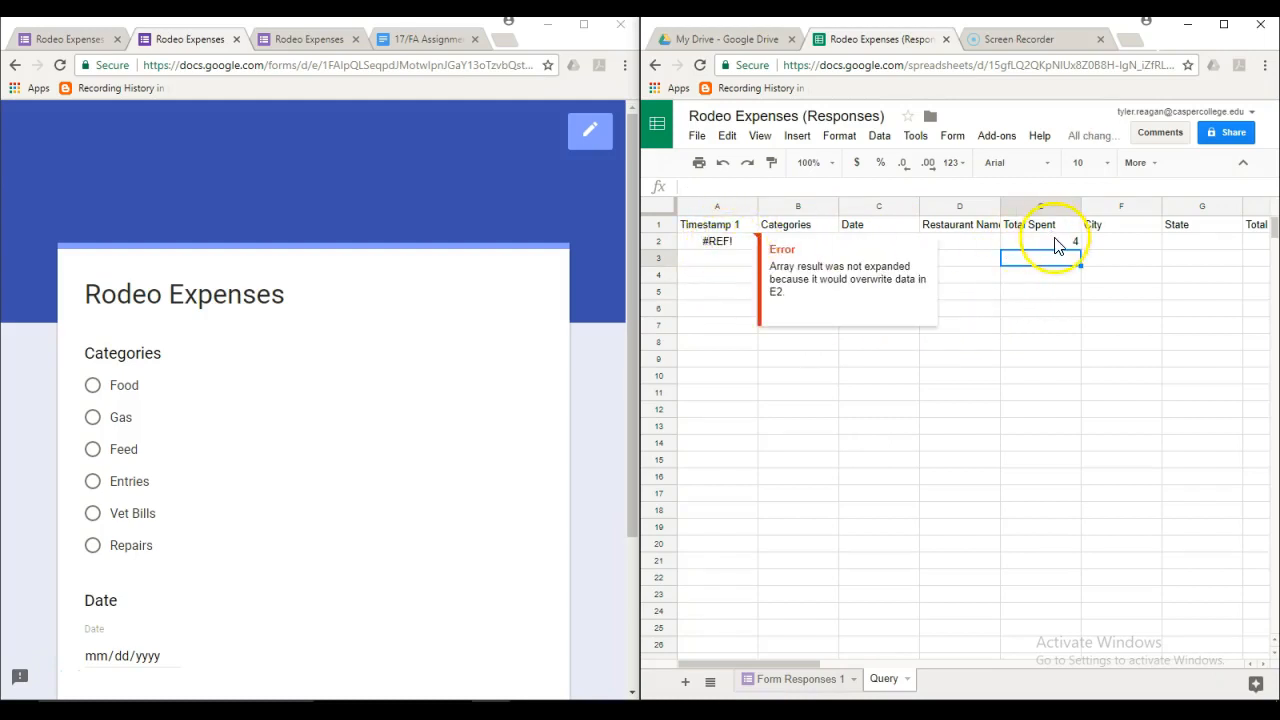
pyautogui.click(1058, 246)
# Enter 4 in cell B9 of the Query sheet, below the returned response row, to test the query range.
pyautogui.click(808, 366)
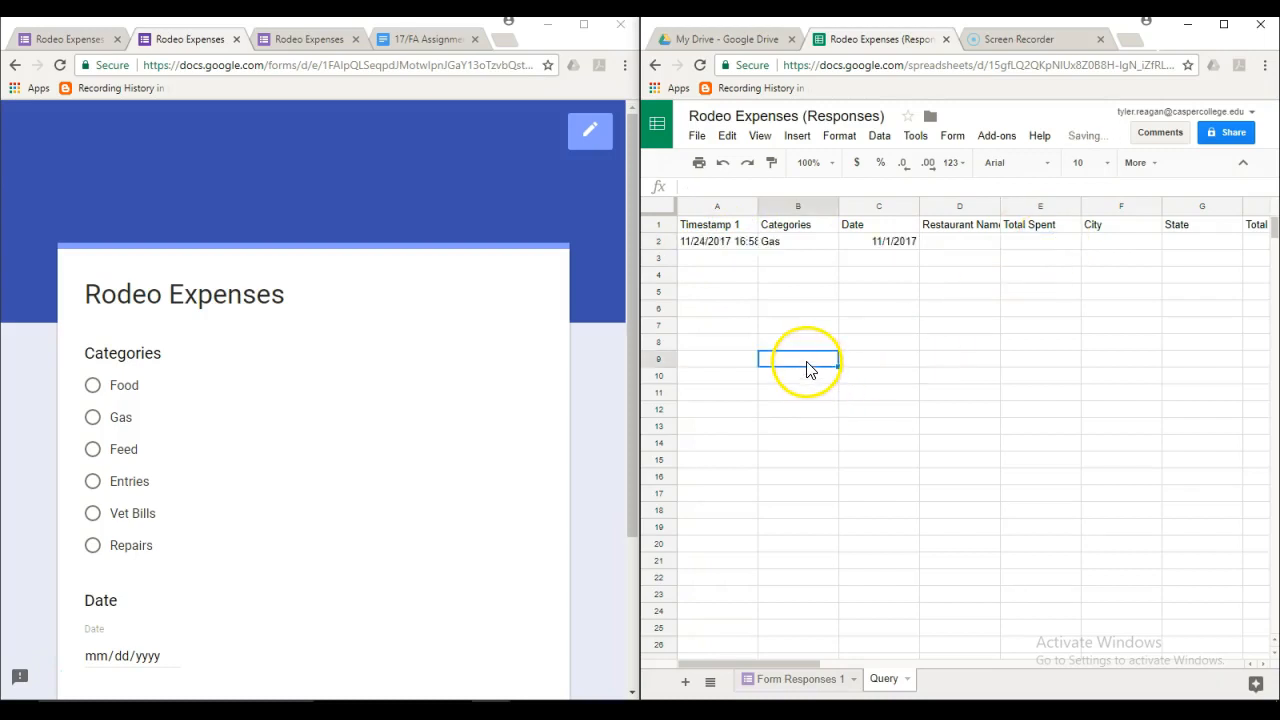
pyautogui.write('4')
pyautogui.click(858, 428)
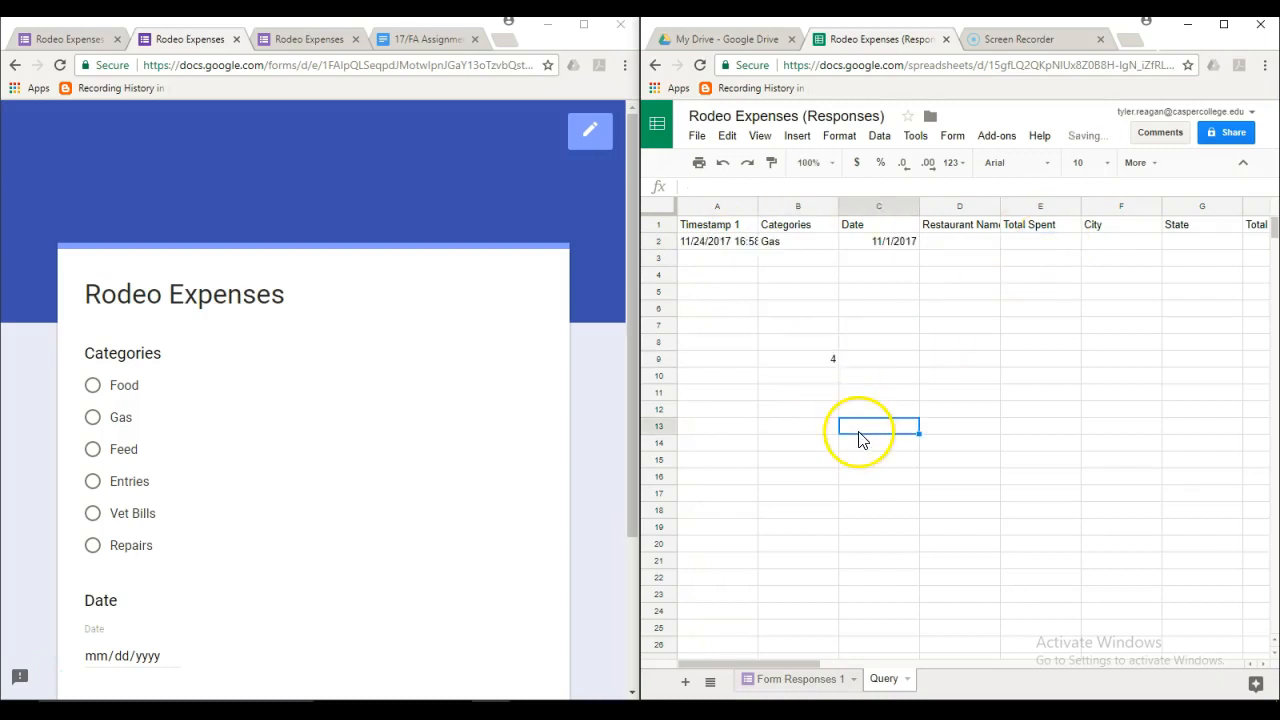
# Clear the test value in B9 of the Query sheet and select the query formula in A2.
pyautogui.click(832, 366)
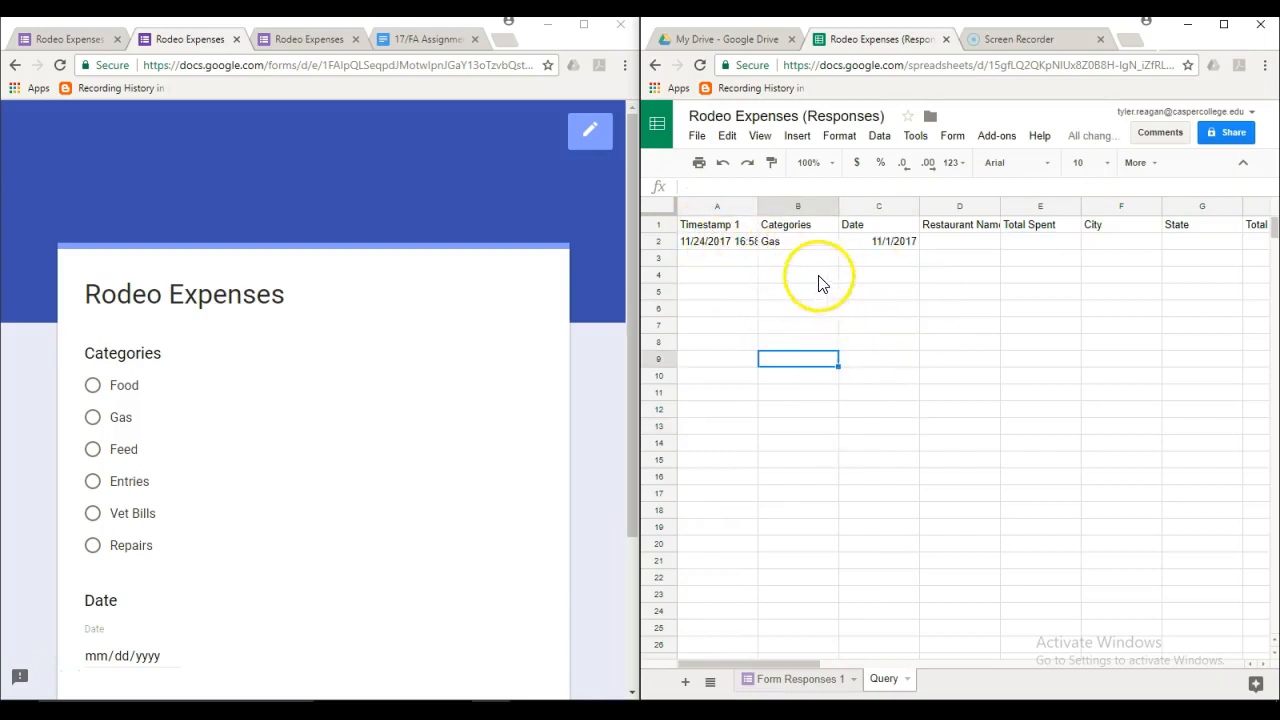
pyautogui.click(730, 244)
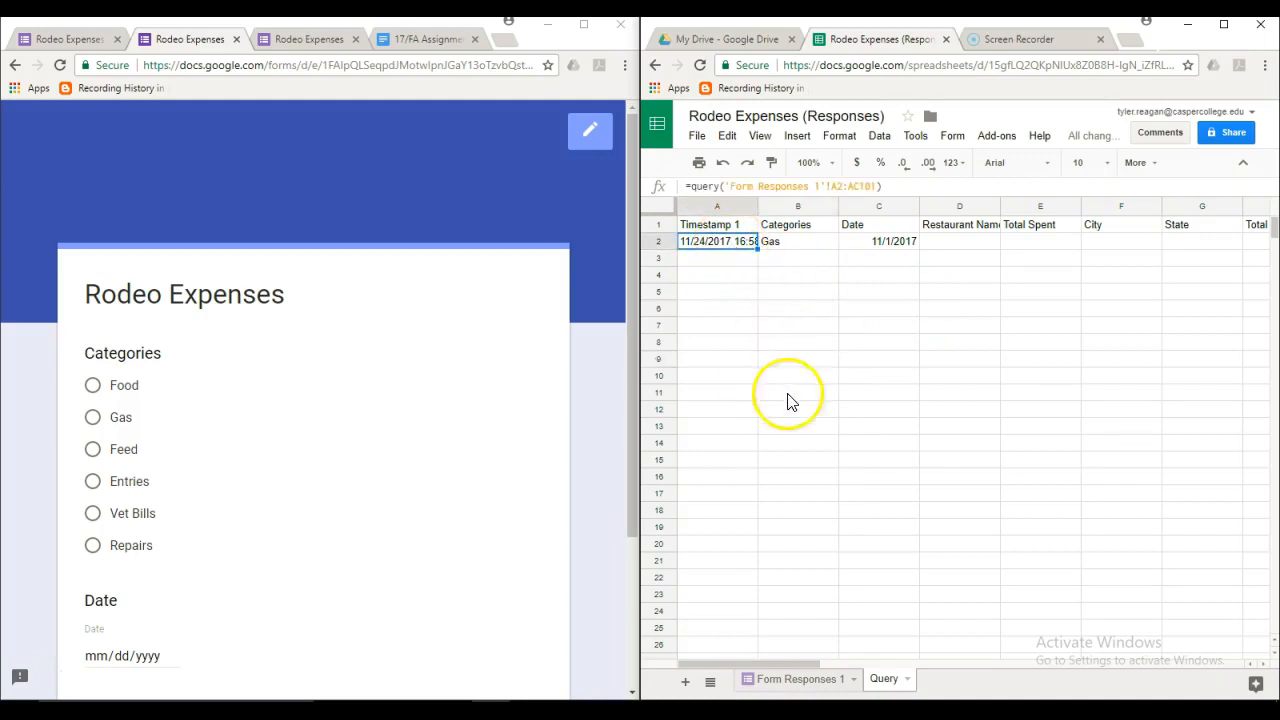
# Enter =sum(C5:C6) in cell B6, inside the query's output range, as a test.
pyautogui.click(812, 302)
pyautogui.write('=su')
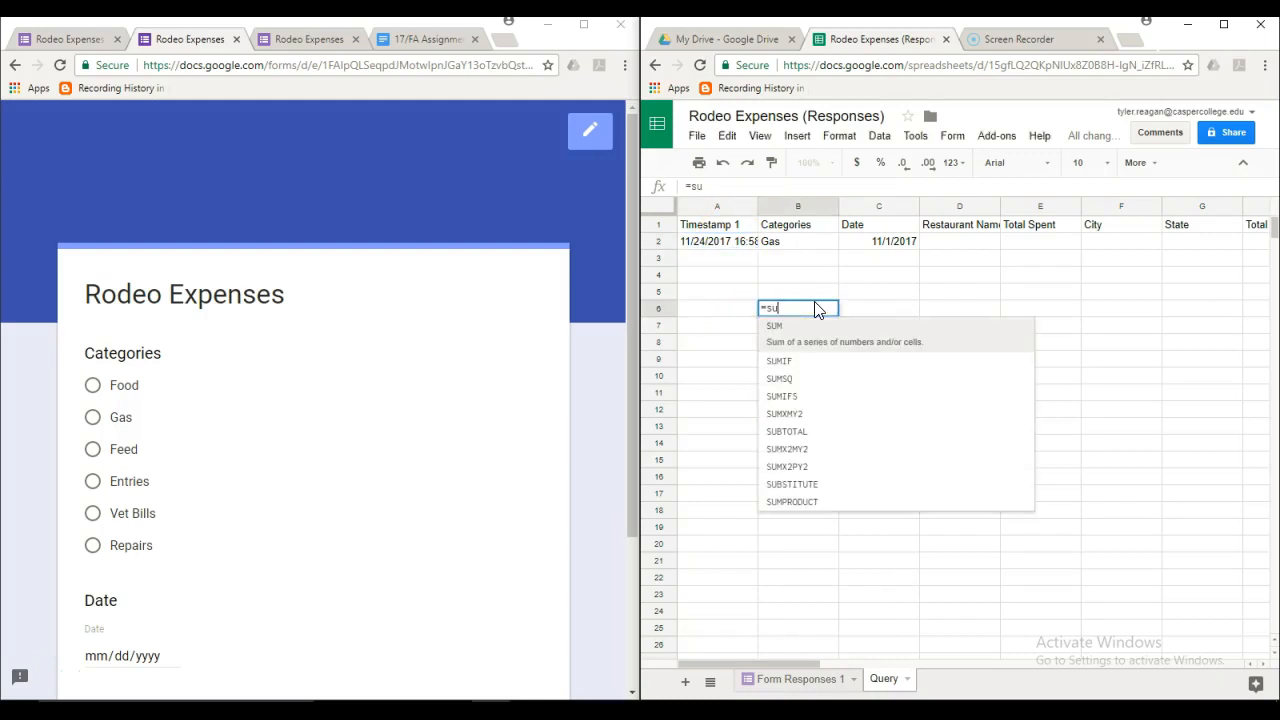
pyautogui.write('m')
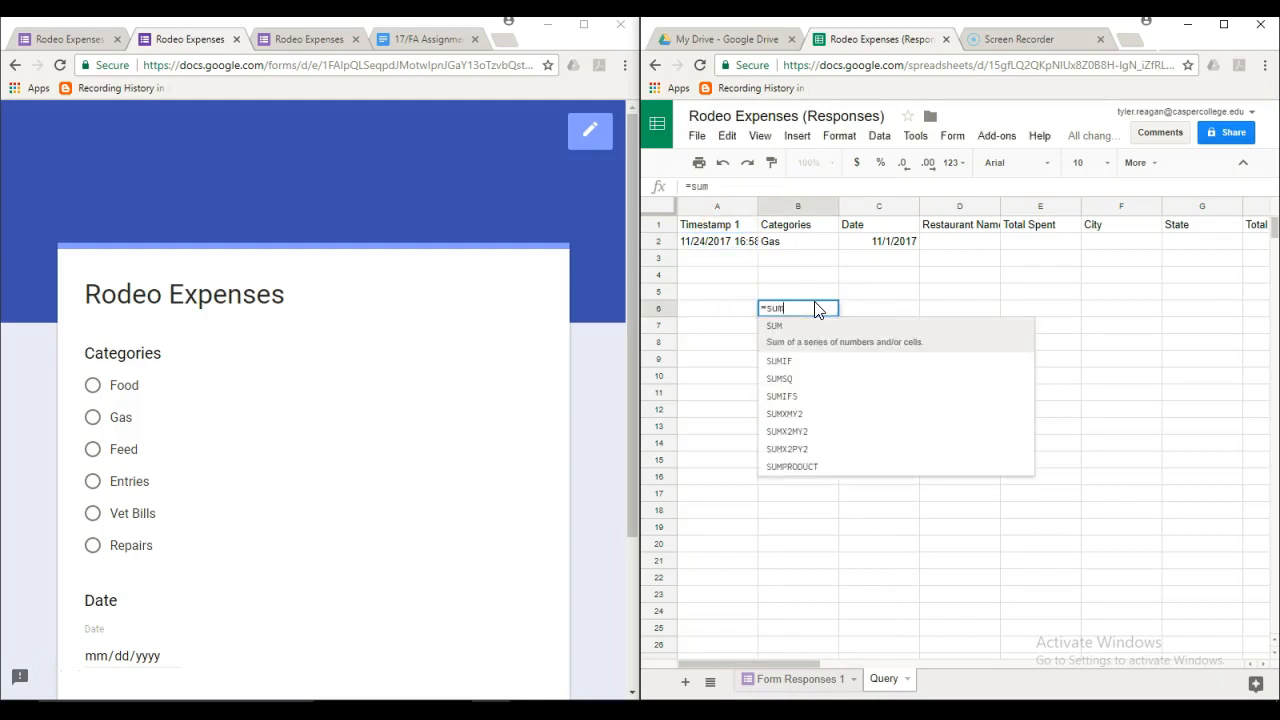
pyautogui.write('(')
pyautogui.moveTo(890, 297); pyautogui.dragTo(885, 318)
pyautogui.write(')')
pyautogui.press('Return')
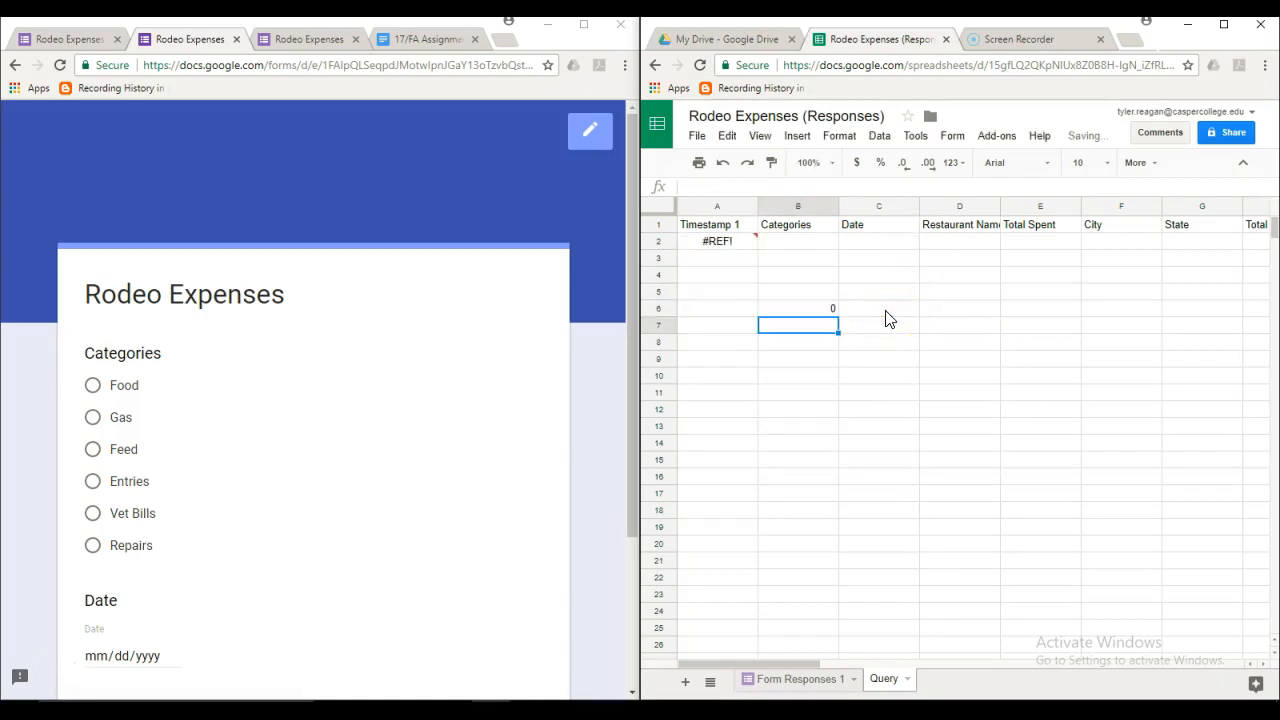
# Review the SUM formula in B6 and read the error on A2, and clear B6.
pyautogui.press('Up')
pyautogui.doubleClick(830, 308)
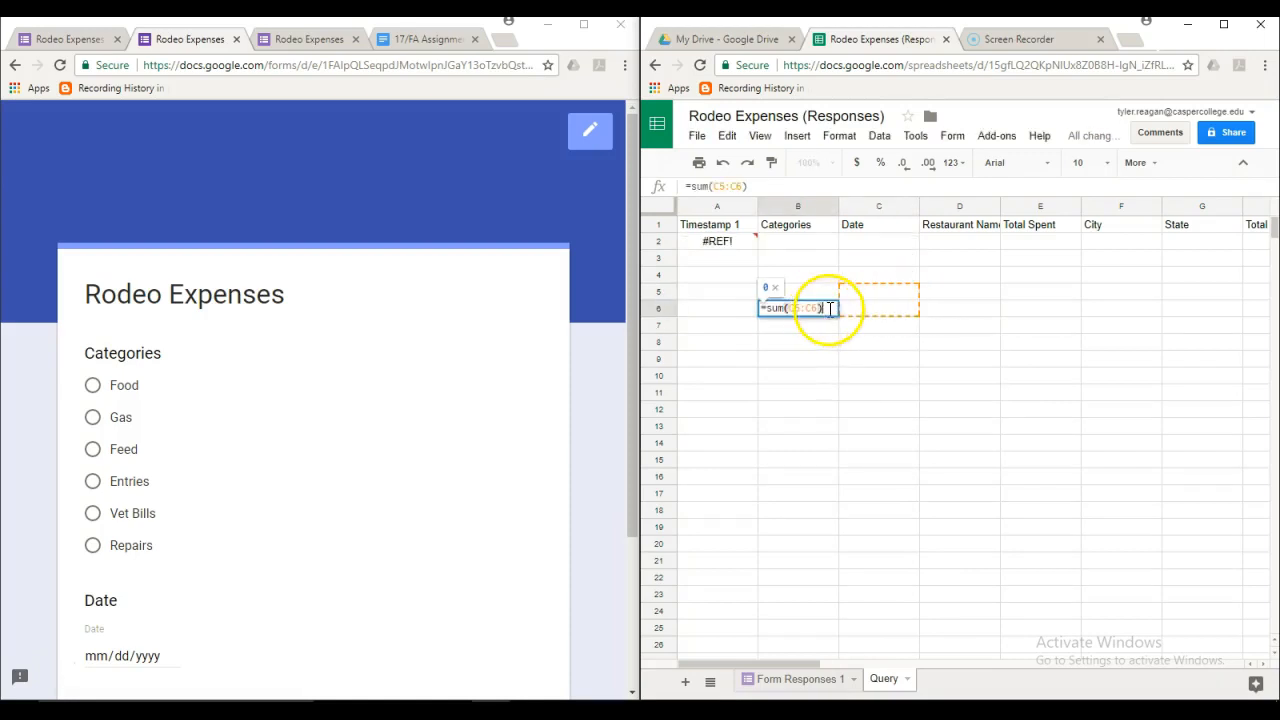
pyautogui.click(850, 340)
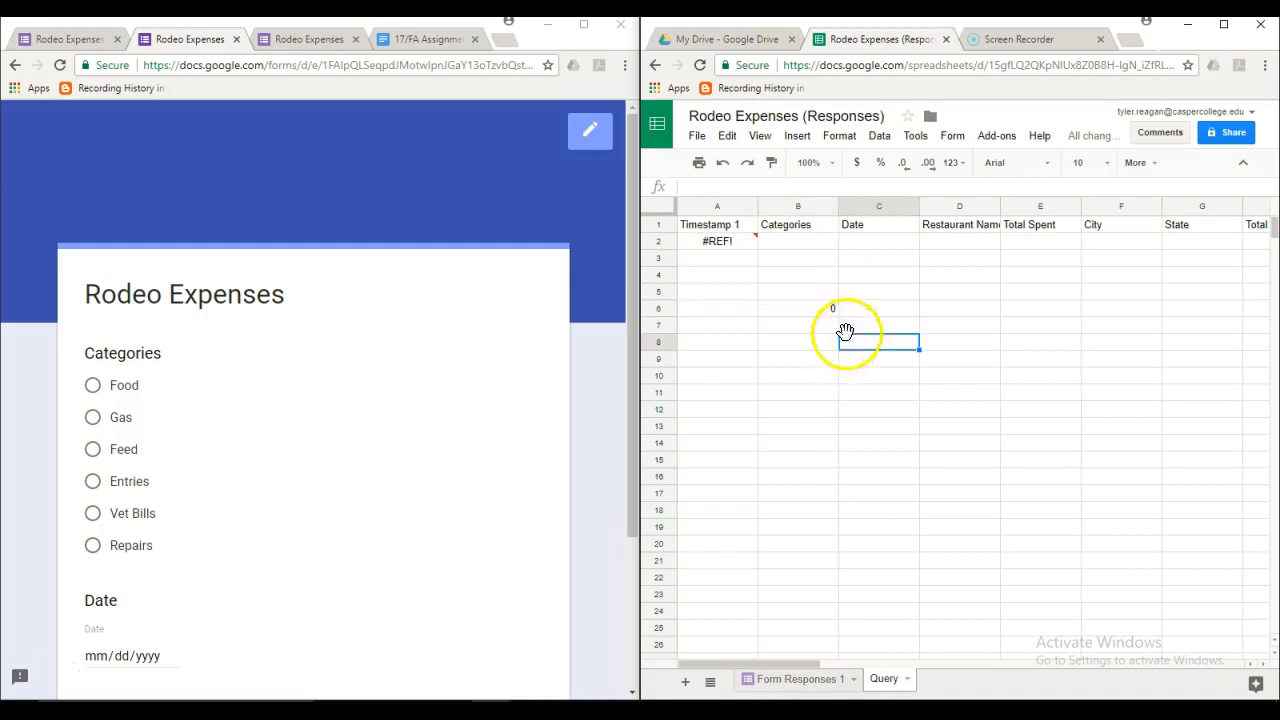
pyautogui.click(826, 314)
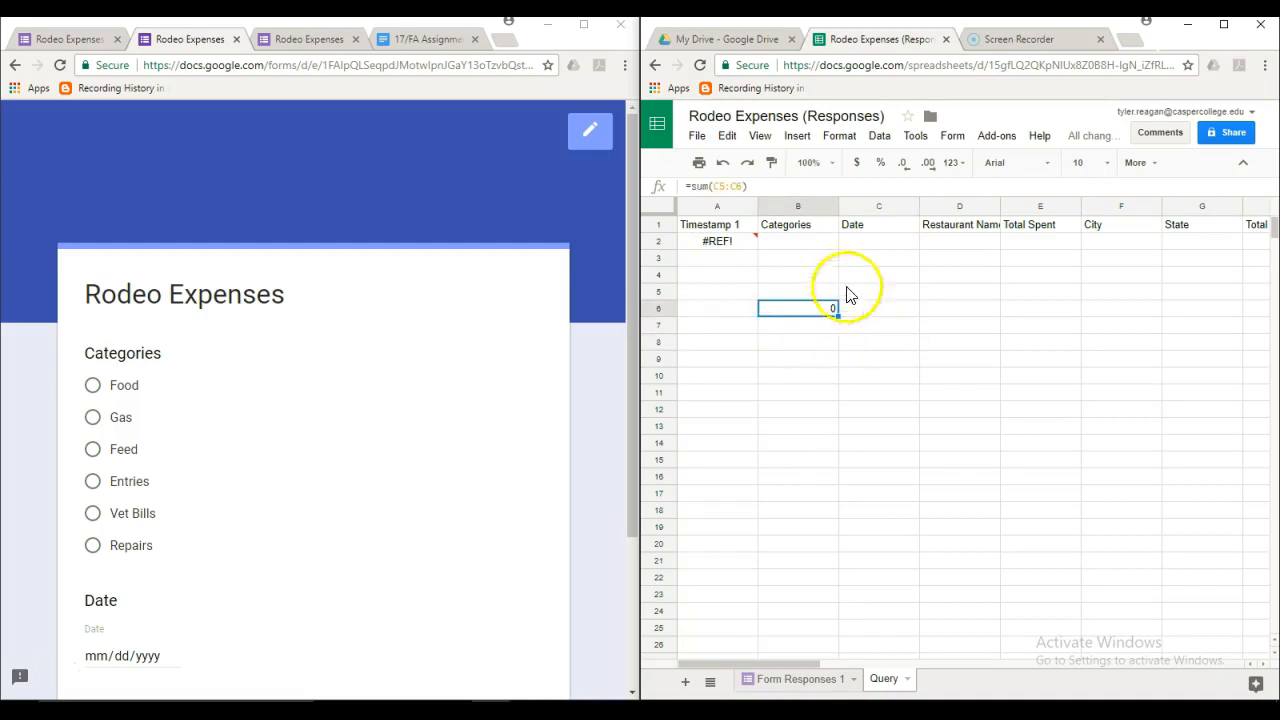
pyautogui.moveTo(722, 248)
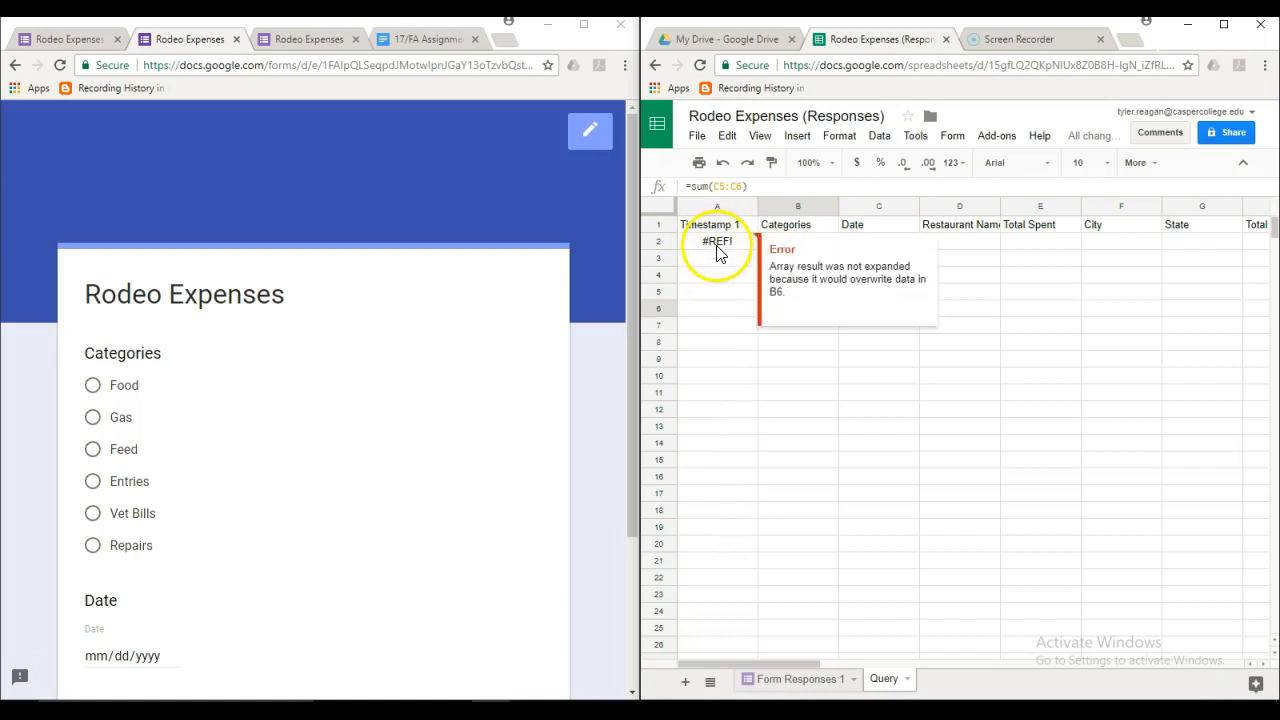
pyautogui.press('Delete')
pyautogui.click(791, 374)
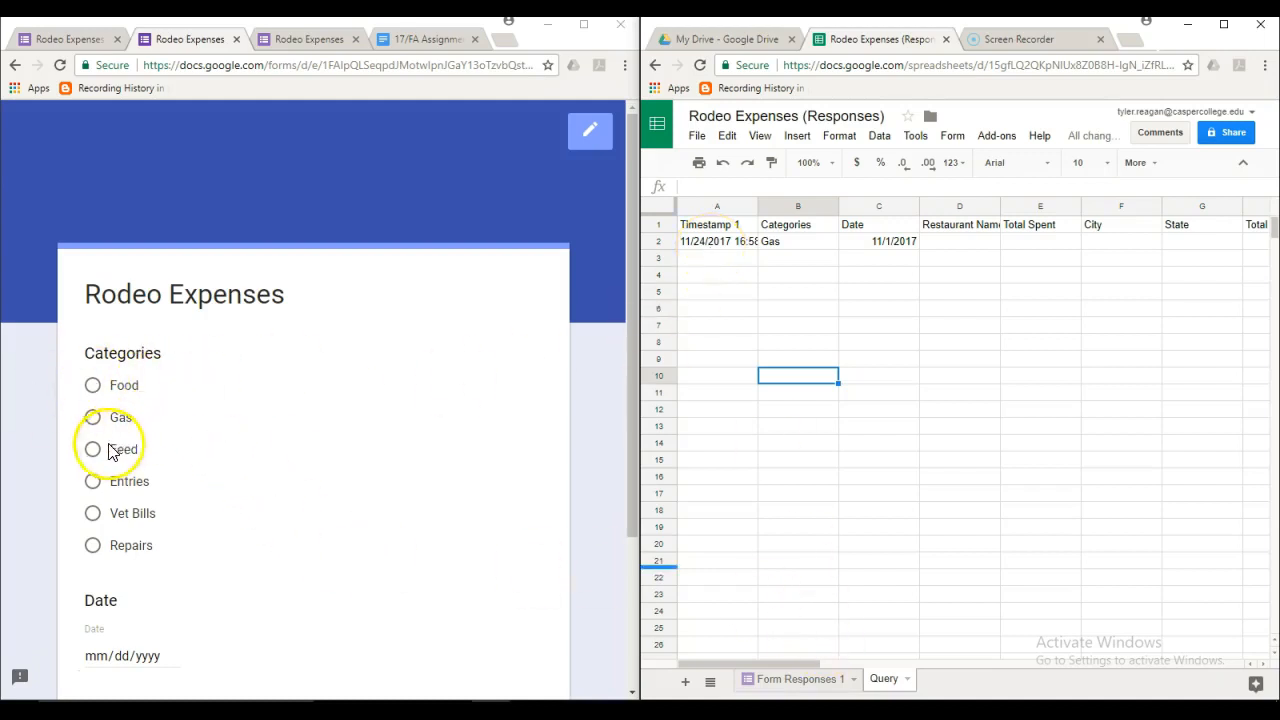
# Start a Rodeo Expenses form response with category Food and date 11/24/2017, and continue to the Food section.
pyautogui.click(100, 389)
pyautogui.scroll(-2, 163, 537)
pyautogui.click(149, 494)
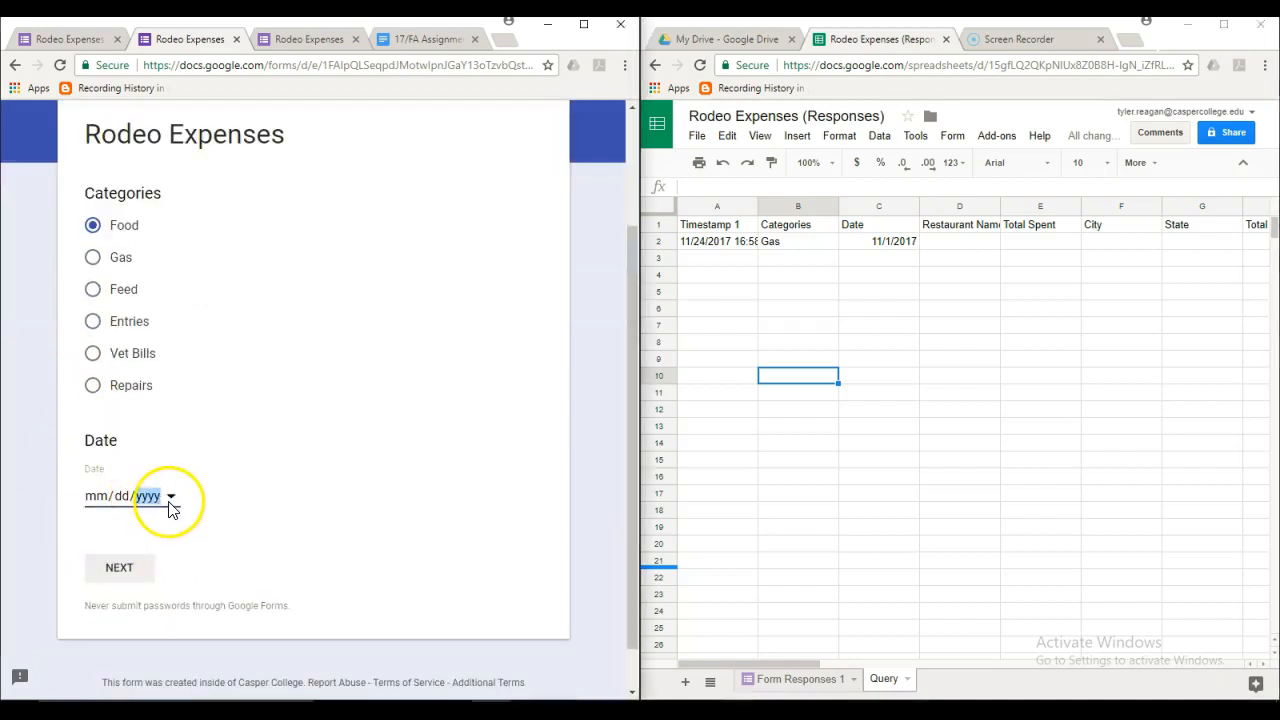
pyautogui.click(170, 500)
pyautogui.click(240, 434)
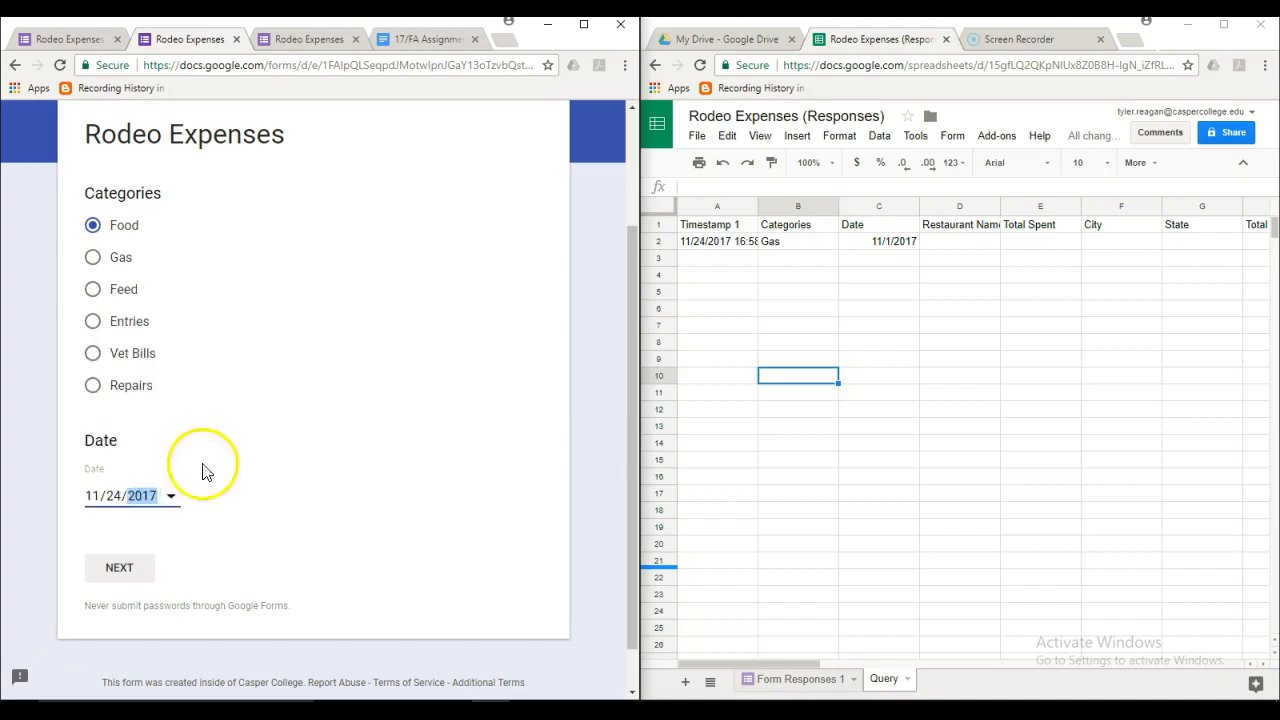
pyautogui.click(124, 570)
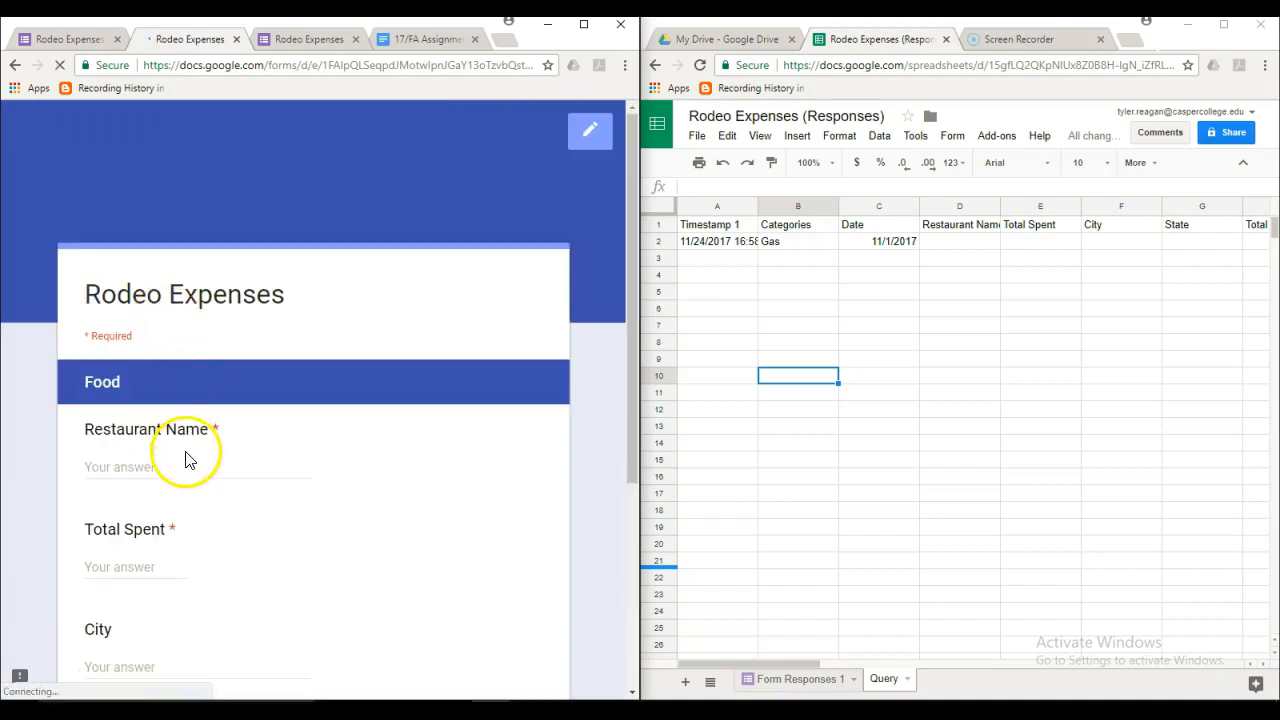
# Complete the Food section with restaurant Dairy Queen, total spent 8.50, city Casper and state WY, and submit the response.
pyautogui.click(181, 460)
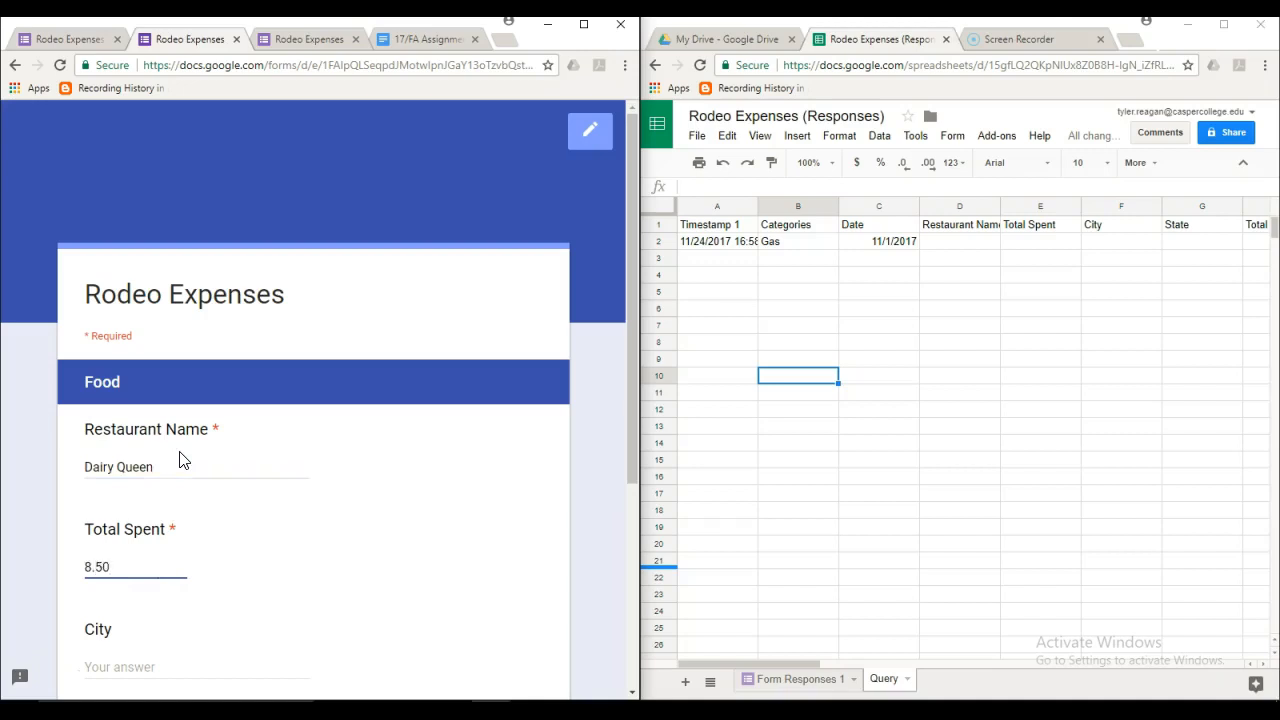
pyautogui.scroll(-3, 206, 477)
pyautogui.click(120, 503)
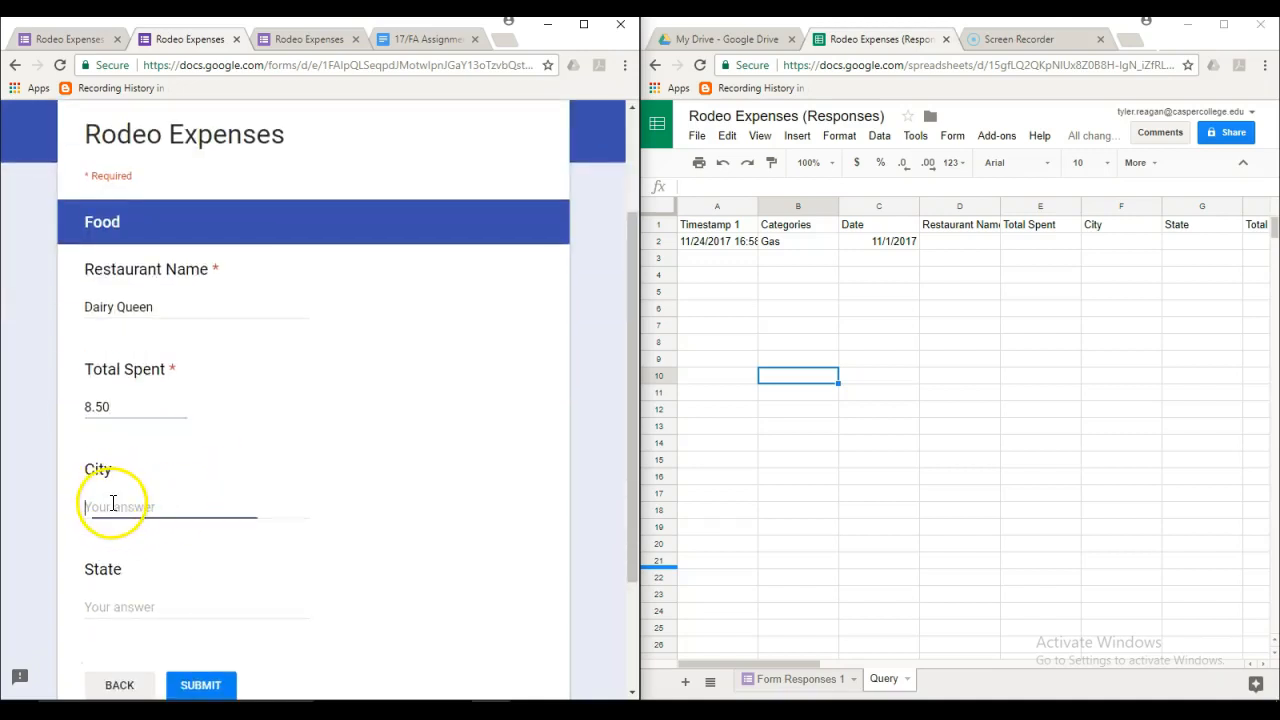
pyautogui.click(171, 603)
pyautogui.write('WY')
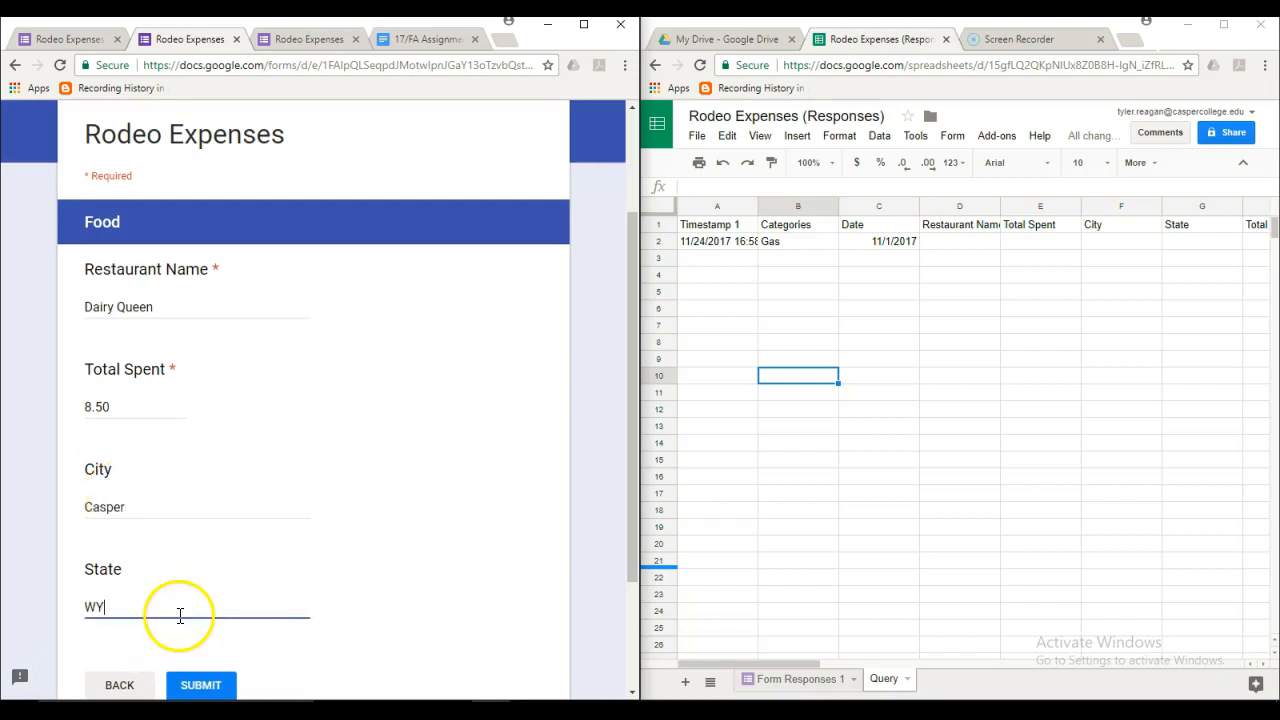
pyautogui.click(199, 686)
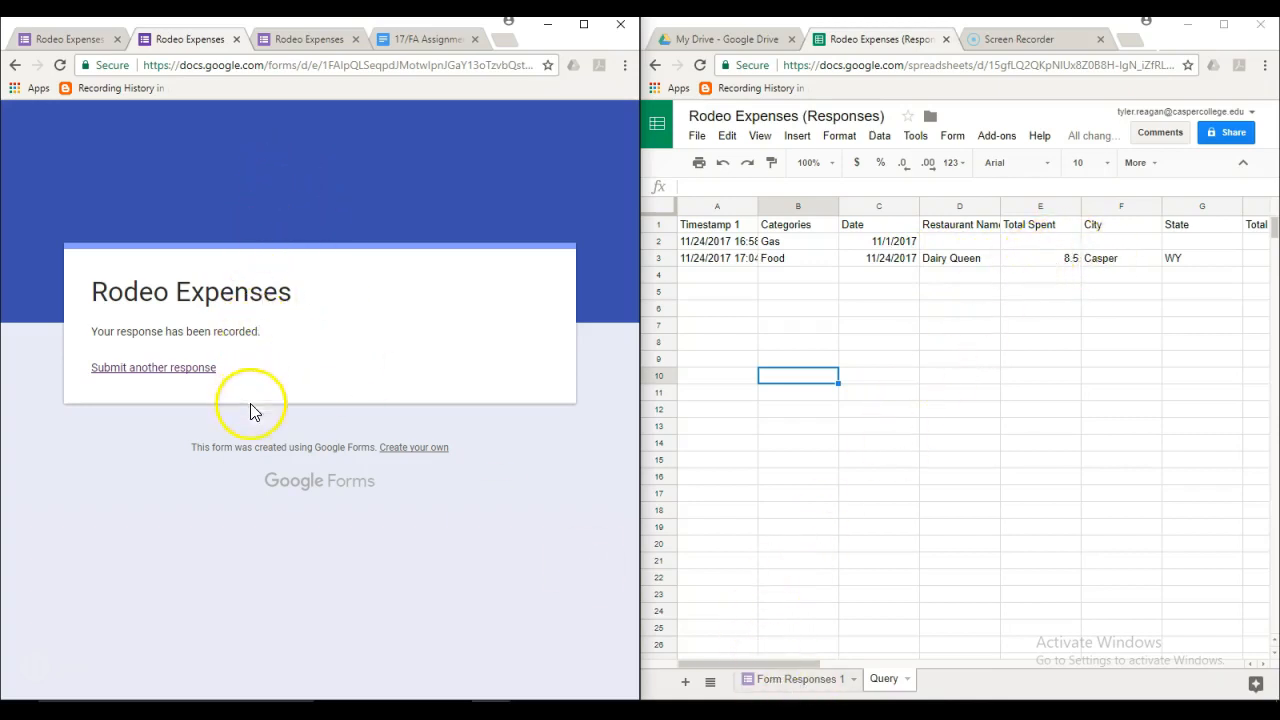
# Compare the new Food response on Form Responses 1 with the Query sheet and inspect the header link formulas in row 1.
pyautogui.click(783, 688)
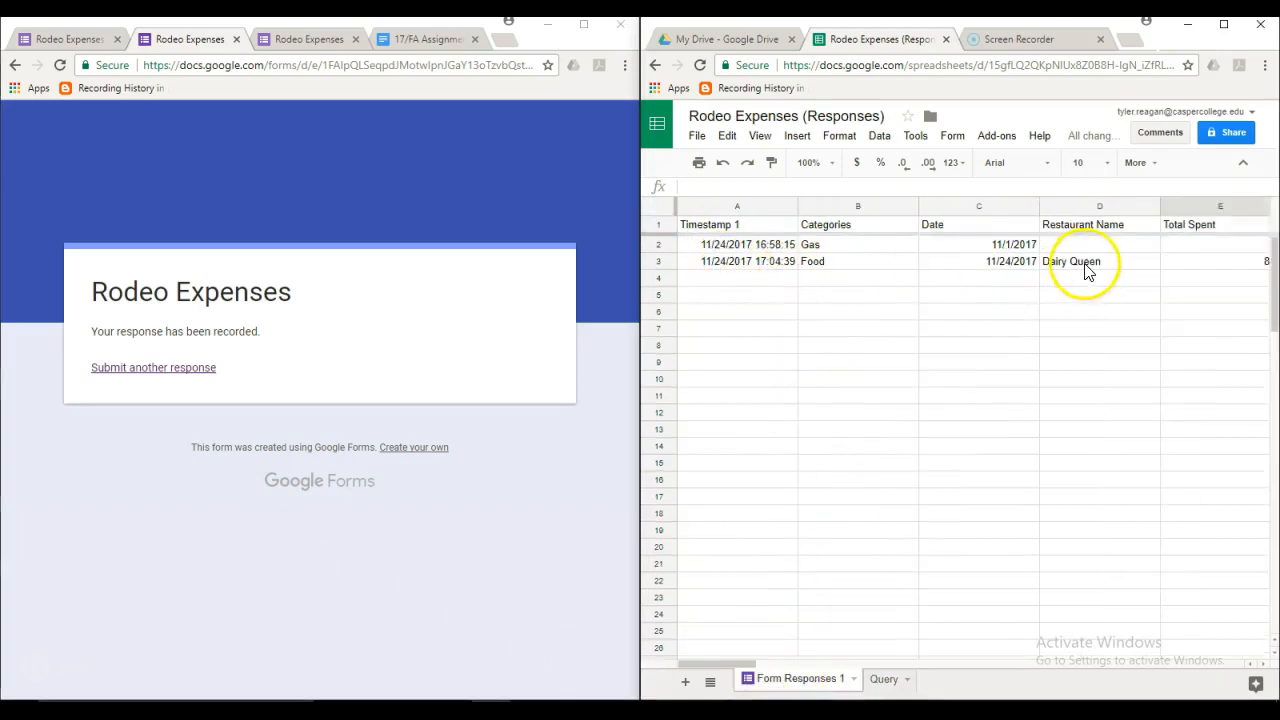
pyautogui.click(885, 681)
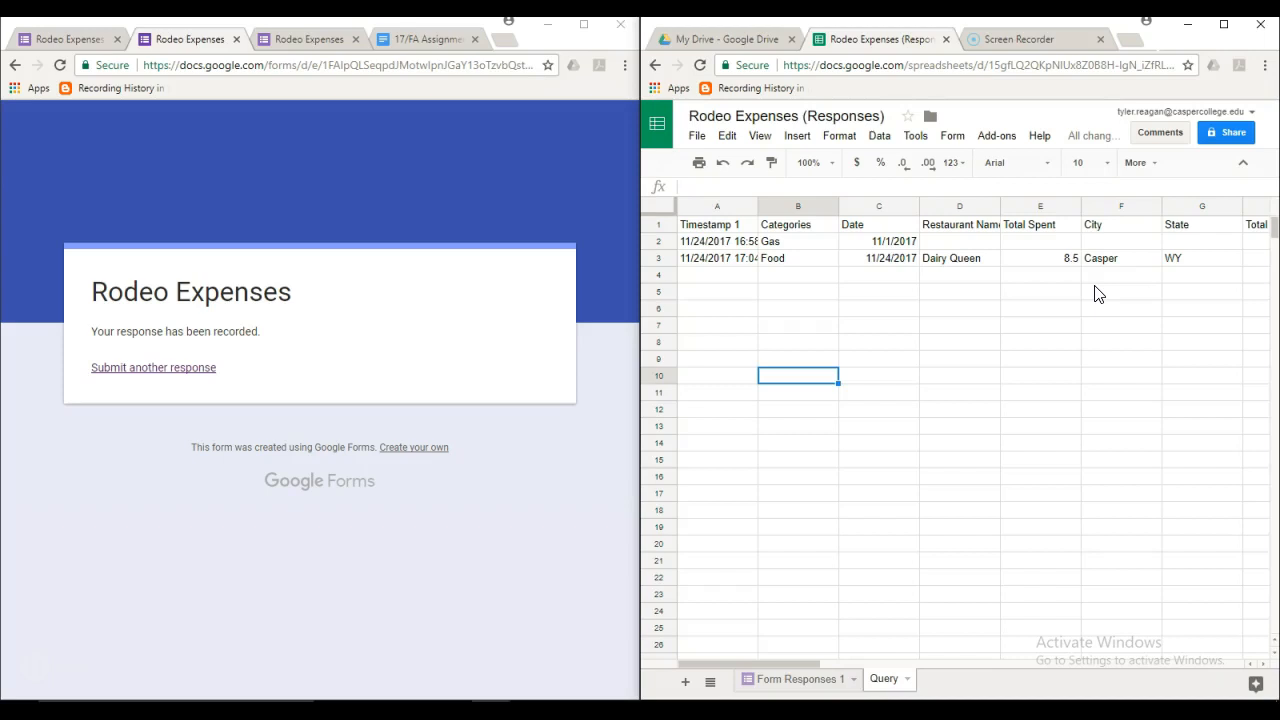
pyautogui.click(786, 227)
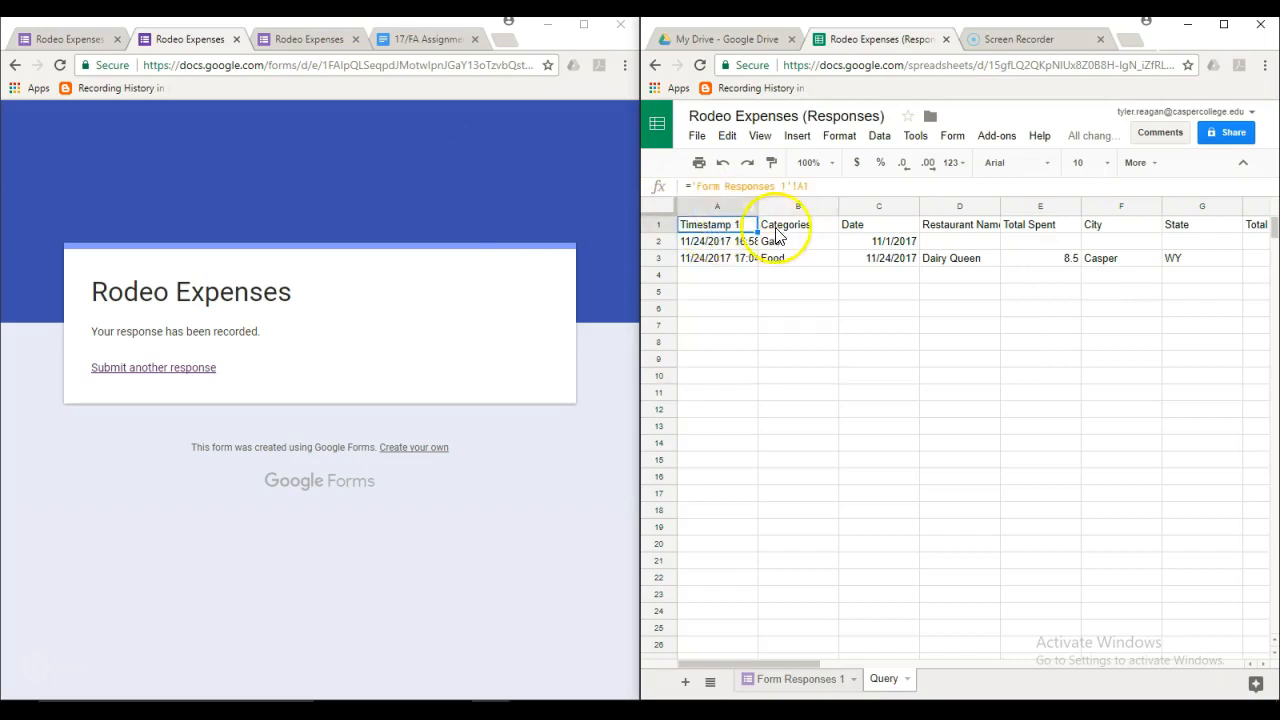
pyautogui.click(858, 226)
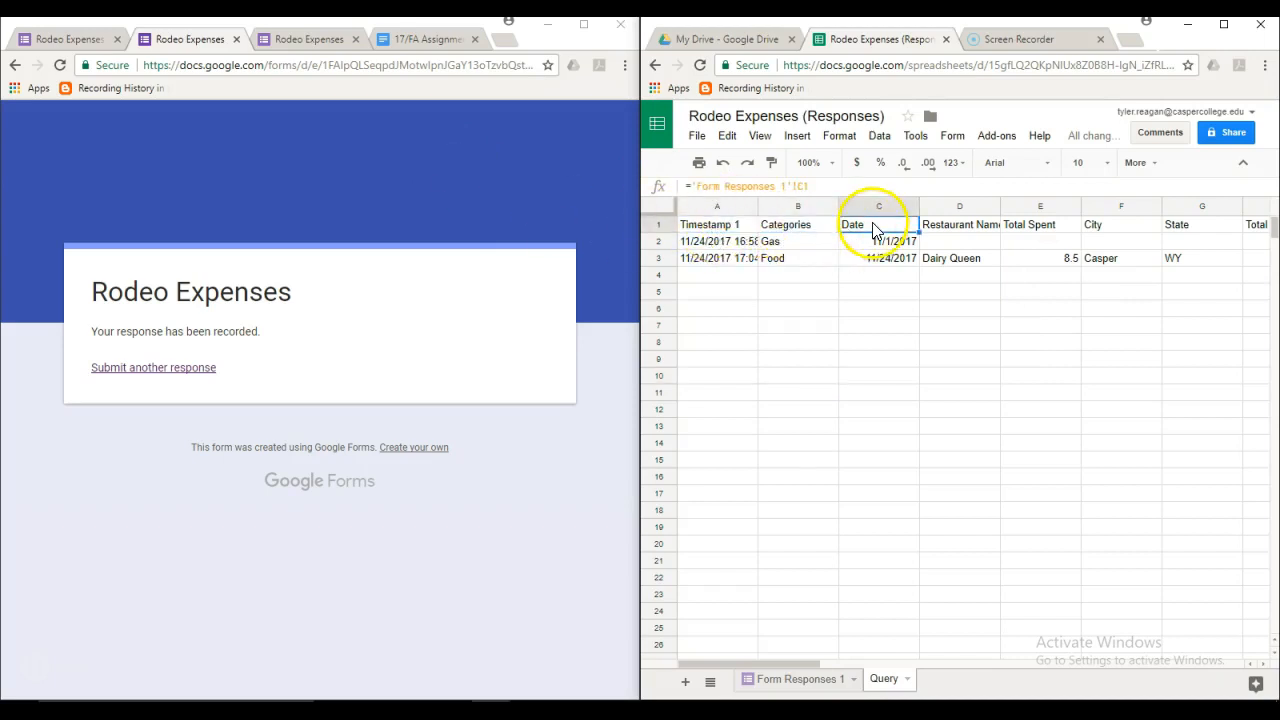
# Fill the header link formulas in A1:AC1 of the Query sheet down through row 9.
pyautogui.click(748, 226)
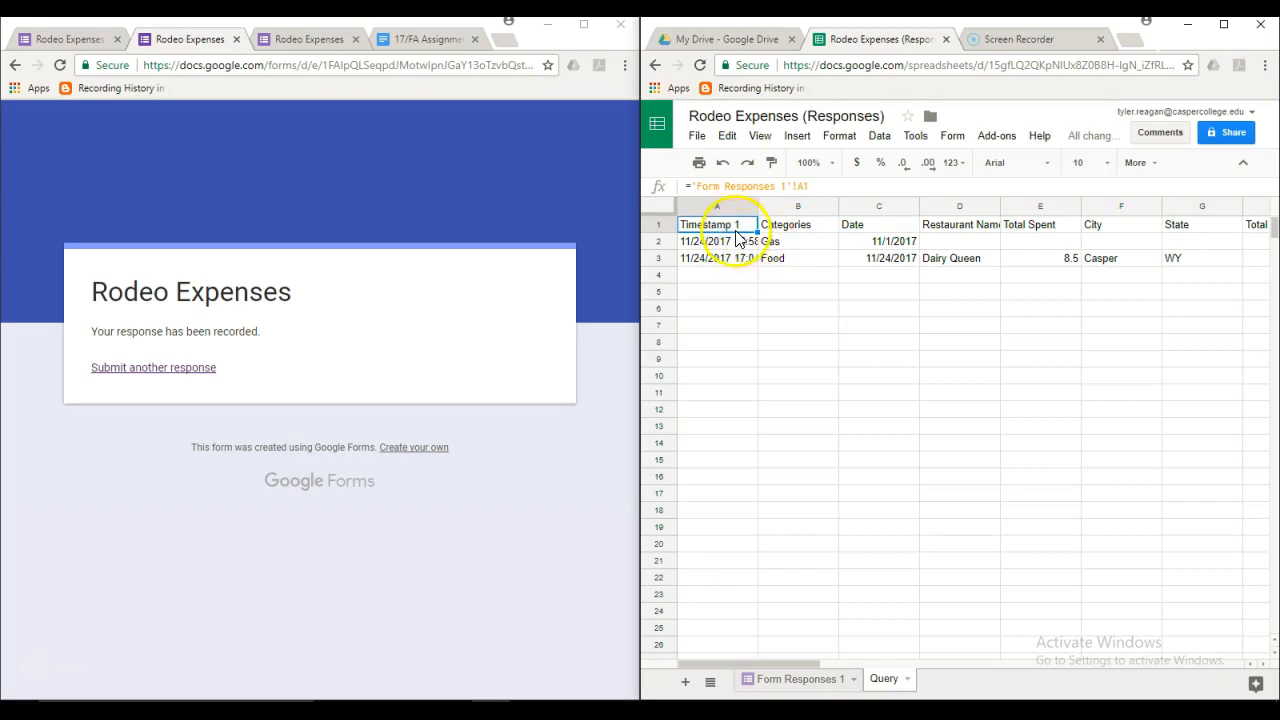
pyautogui.hotkey('ctrl', 'shift', 'Right')
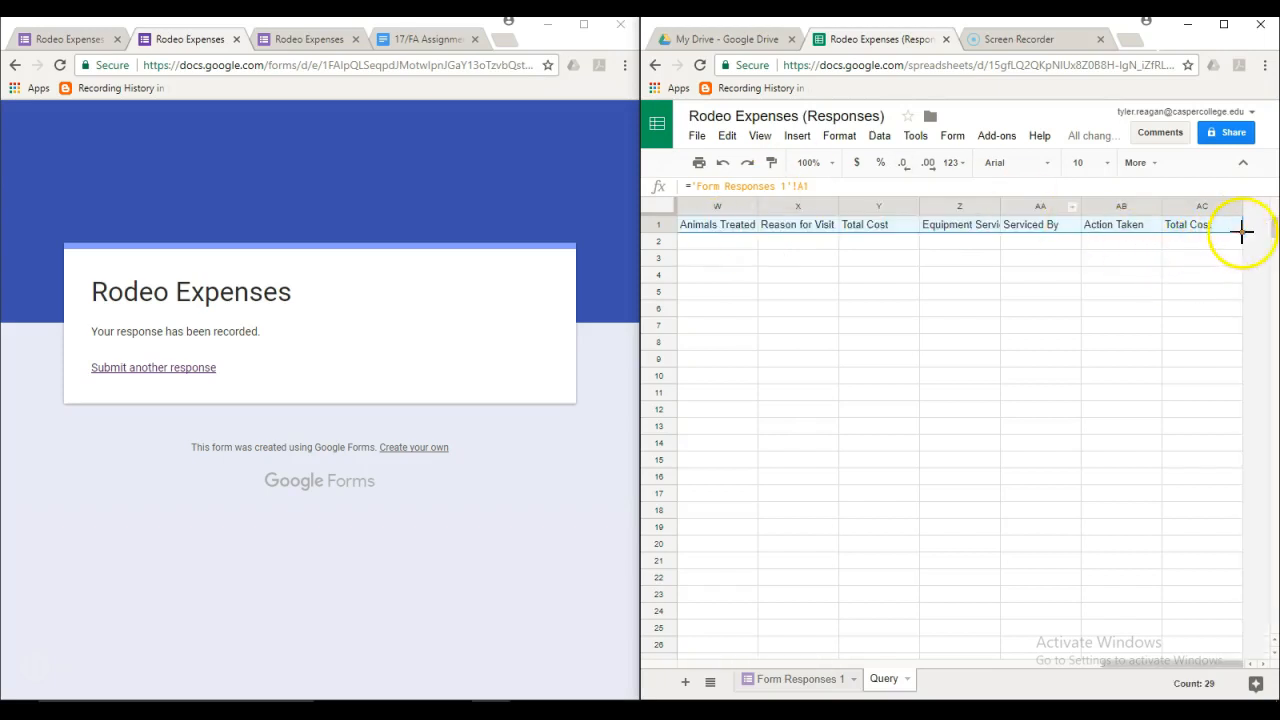
pyautogui.moveTo(1242, 231); pyautogui.dragTo(1240, 362)
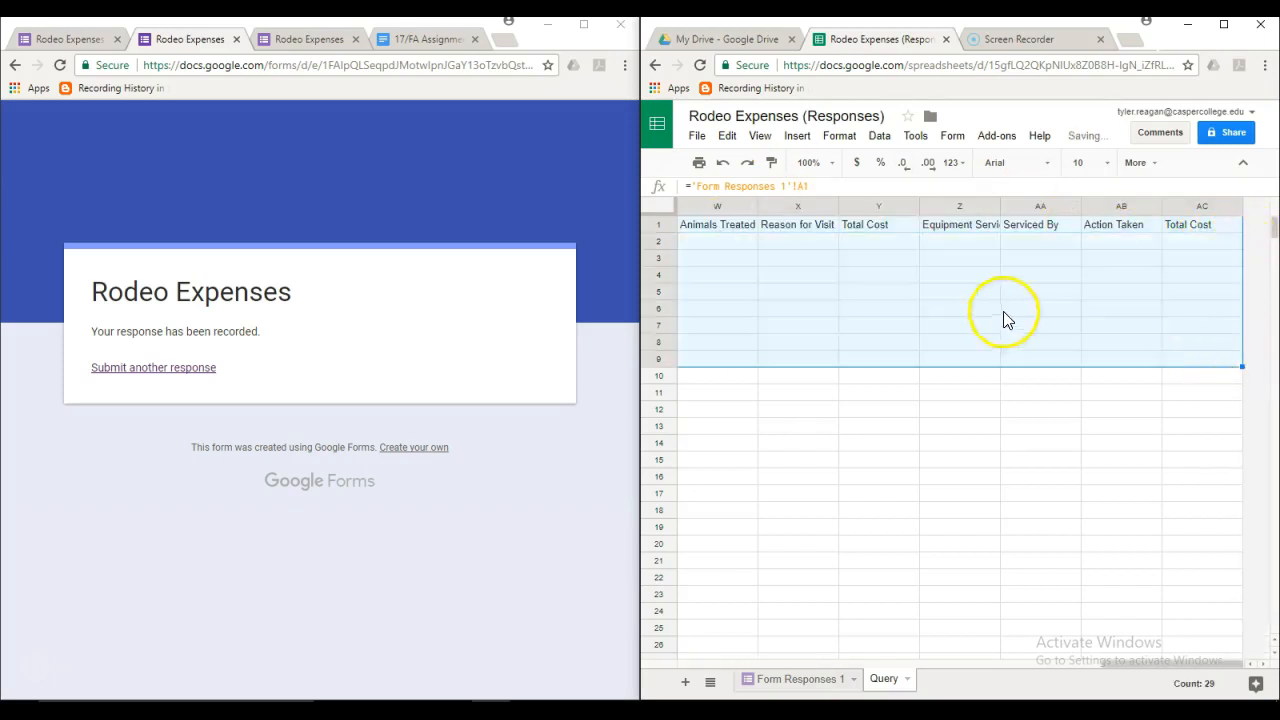
# Examine the filled-down cell references across columns A to E on the Query sheet.
pyautogui.click(1066, 311)
pyautogui.press('Home')
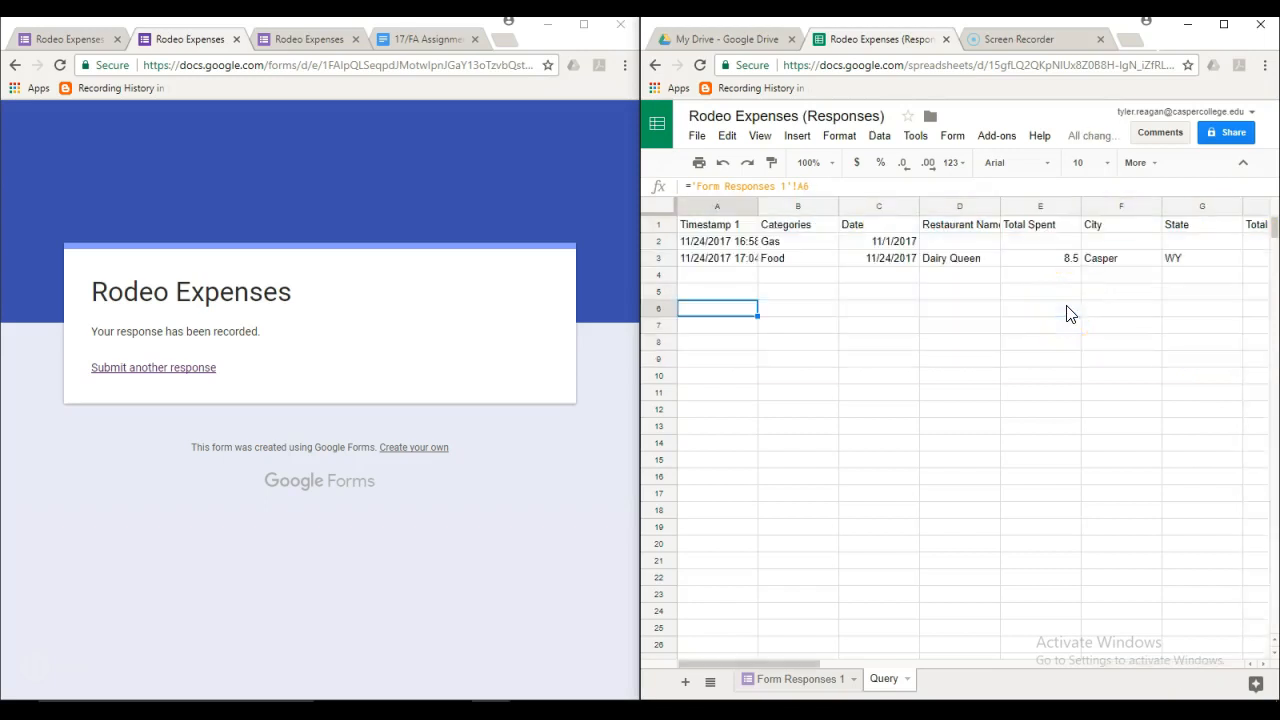
pyautogui.press('Up')
pyautogui.press('Up')
pyautogui.press('Up')
pyautogui.press('Up')
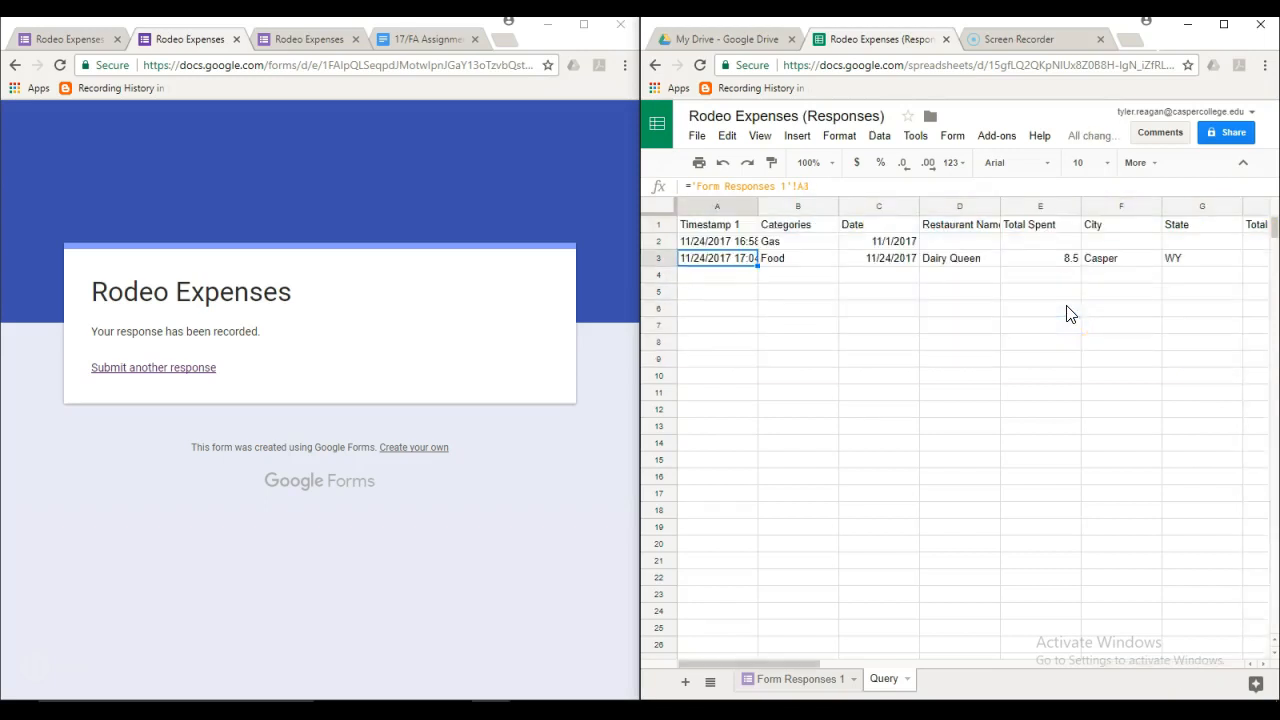
pyautogui.press('Down')
pyautogui.press('Down')
pyautogui.press('Right')
pyautogui.press('Right')
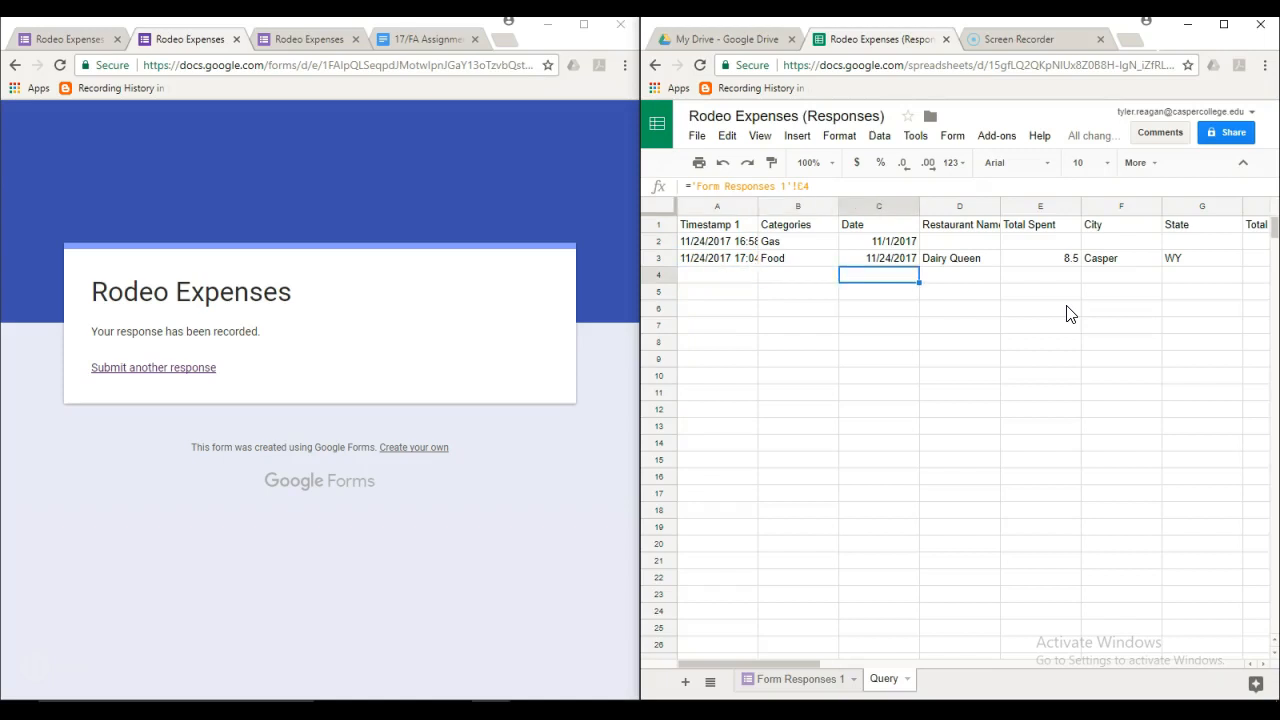
pyautogui.press('Up')
pyautogui.press('Right')
pyautogui.press('Right')
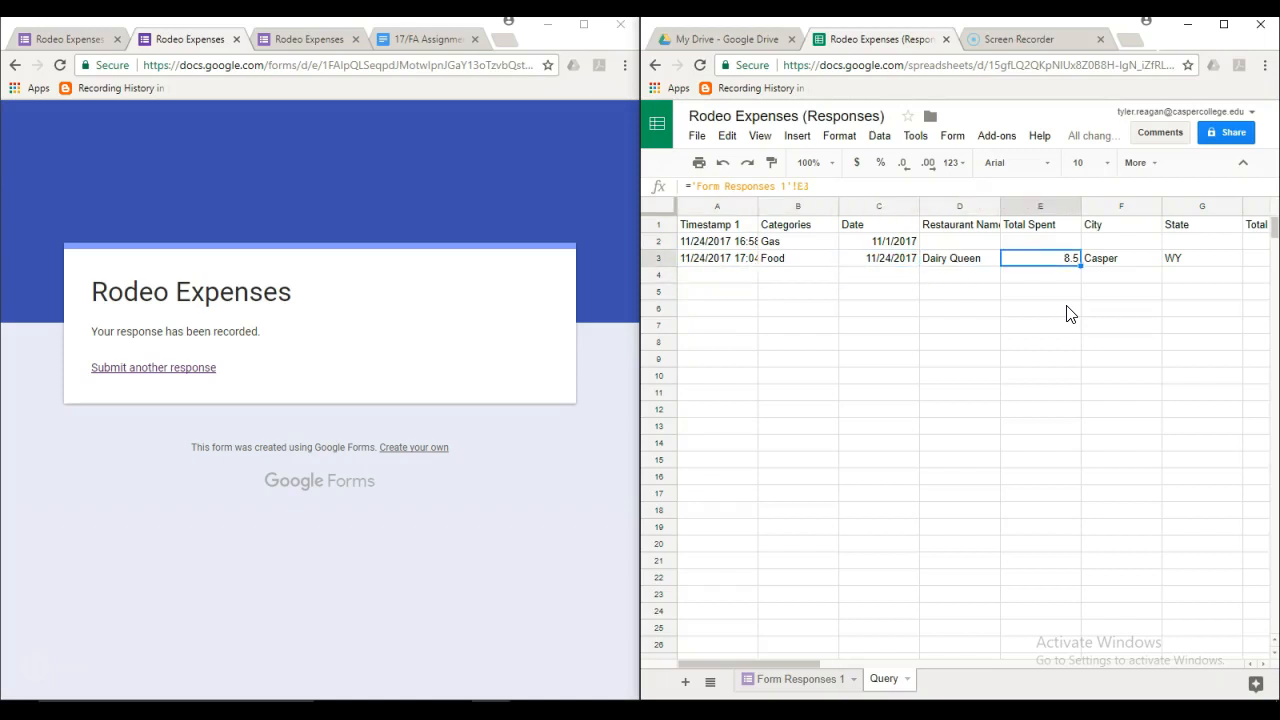
# Start another form response with category Feed and date 11/13/2017, and continue to the Feed section.
pyautogui.click(143, 374)
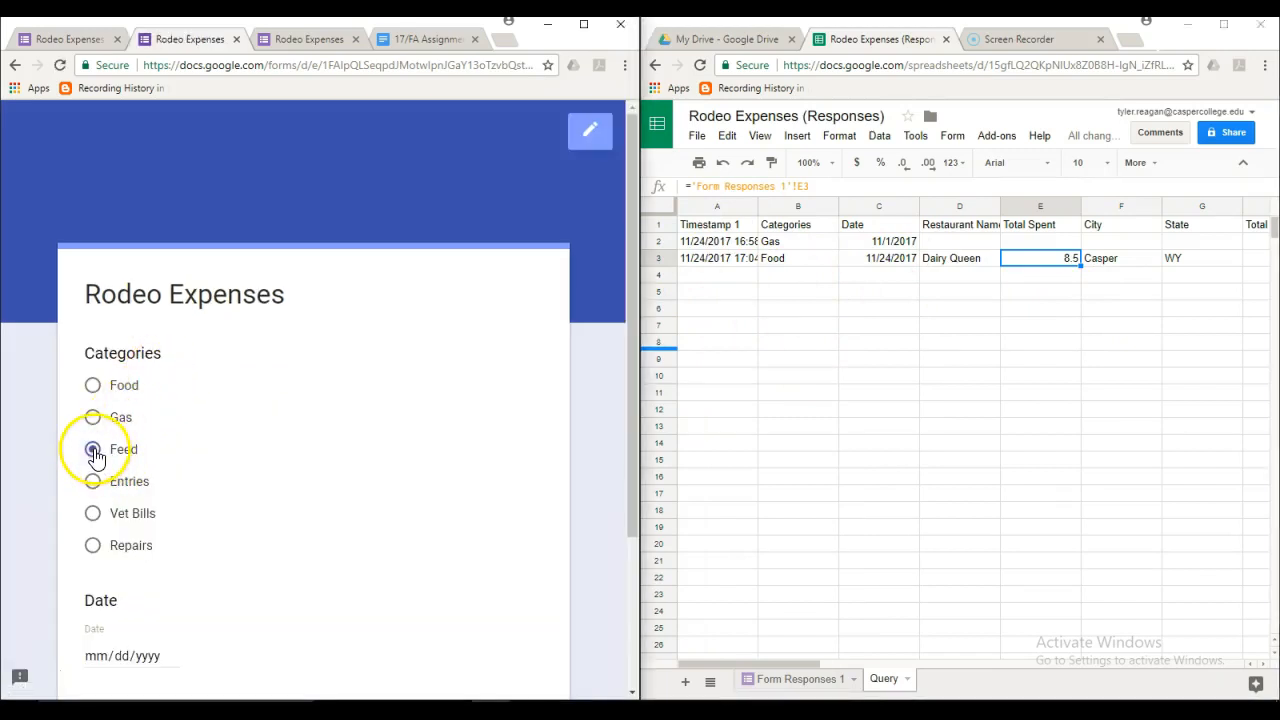
pyautogui.click(168, 659)
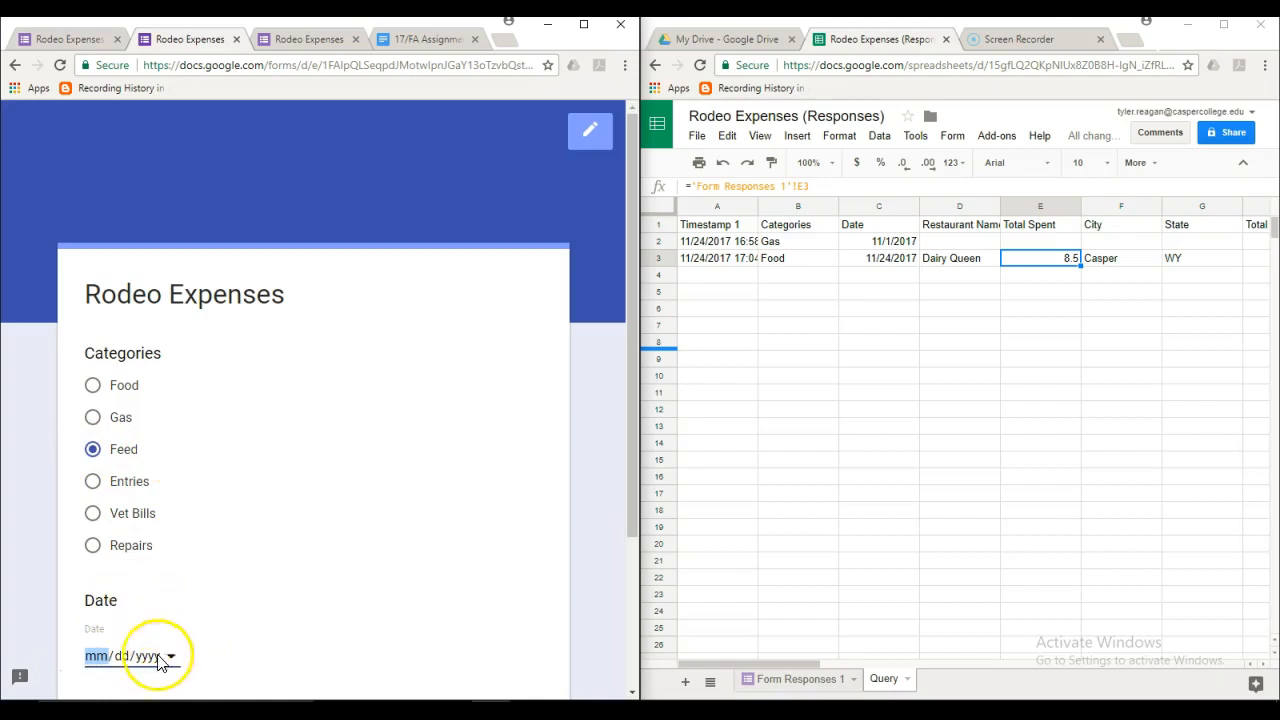
pyautogui.click(171, 656)
pyautogui.click(134, 570)
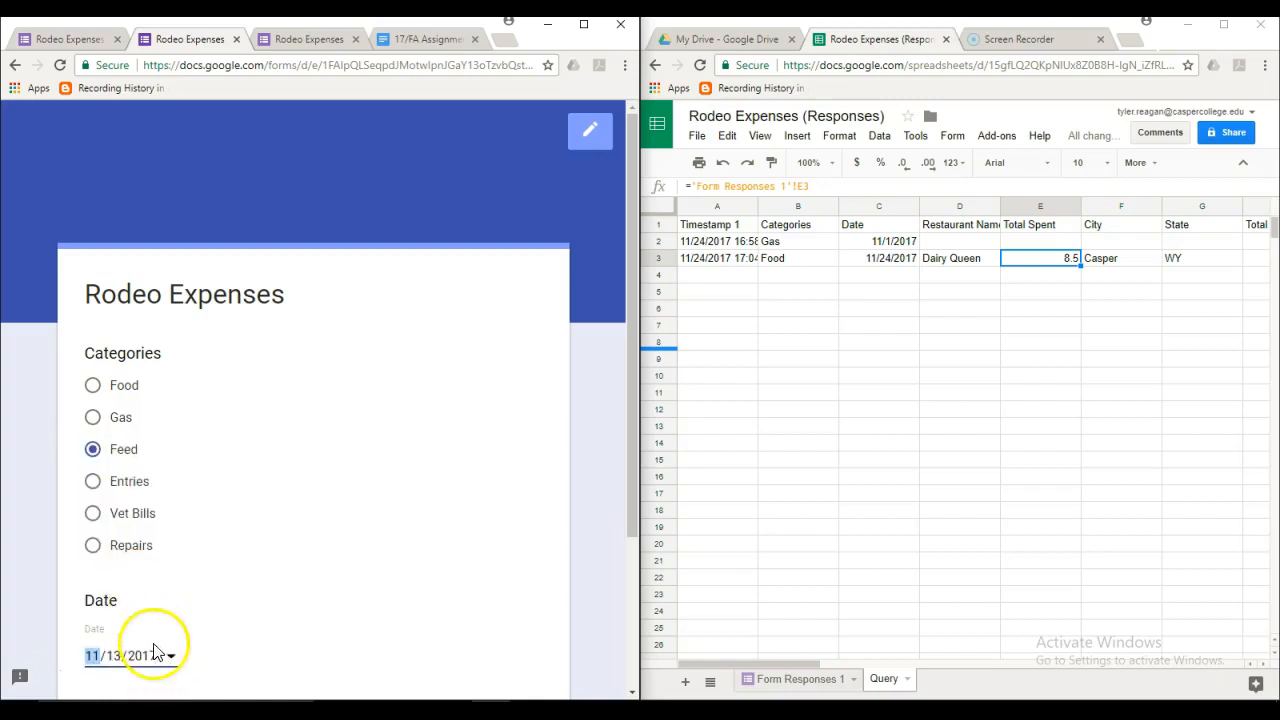
pyautogui.scroll(-3, 126, 640)
pyautogui.click(130, 530)
# Enter Murdochs as the feed supplier and choose Grain as the feed type.
pyautogui.click(156, 466)
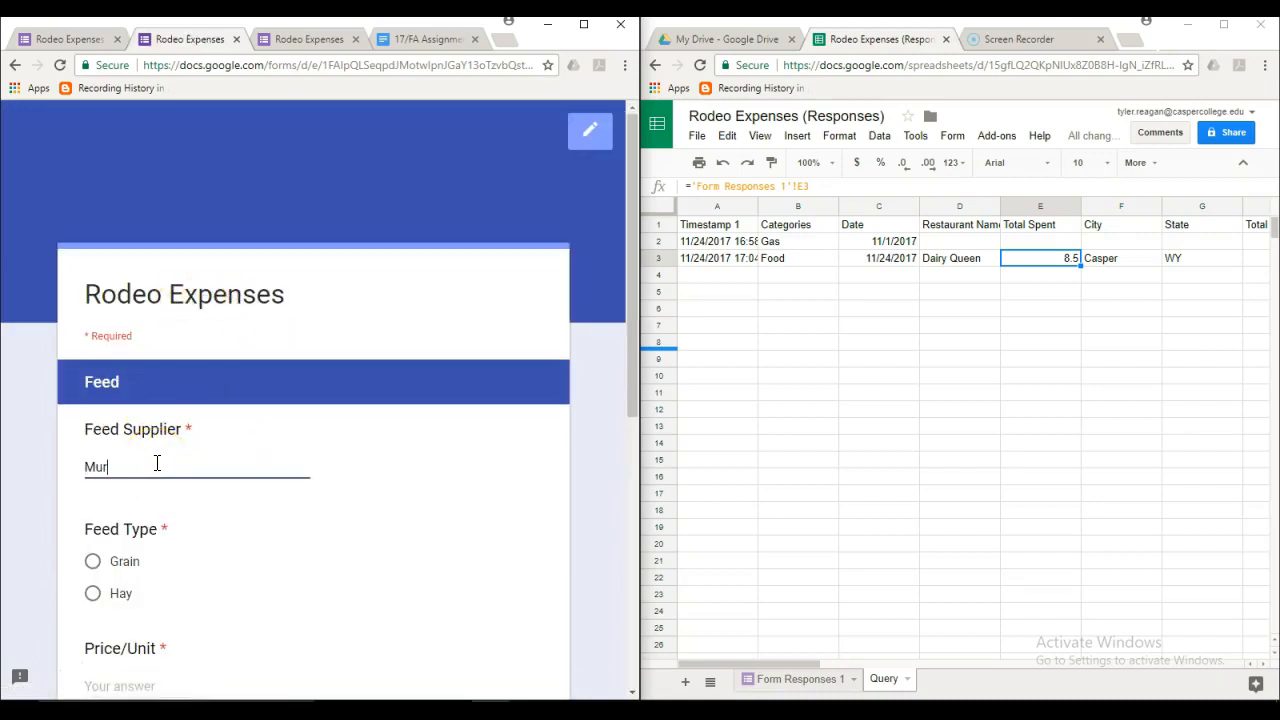
pyautogui.write('Murdochs')
pyautogui.click(92, 561)
pyautogui.scroll(-3, 160, 563)
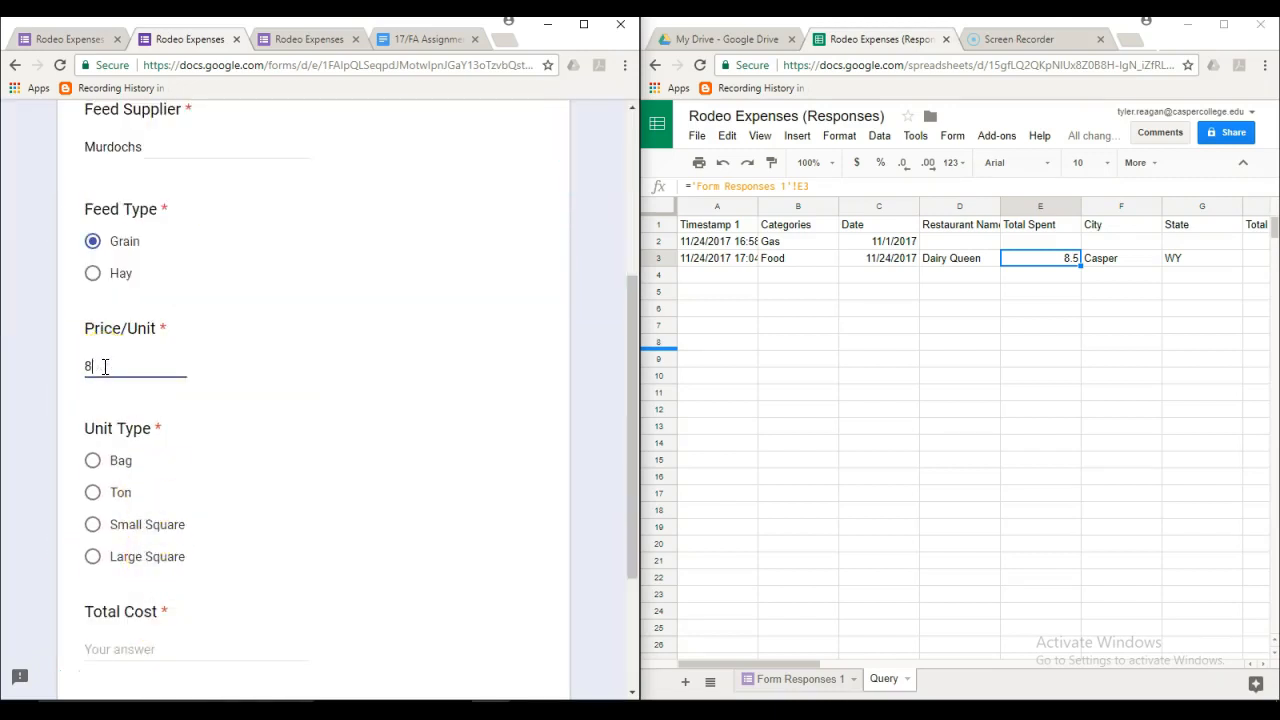
# Complete the Feed response with price per unit 8.99, unit type Bag and total cost 44.95, submit it, and open a new blank response.
pyautogui.click(105, 366)
pyautogui.write('8.99')
pyautogui.click(92, 460)
pyautogui.click(124, 647)
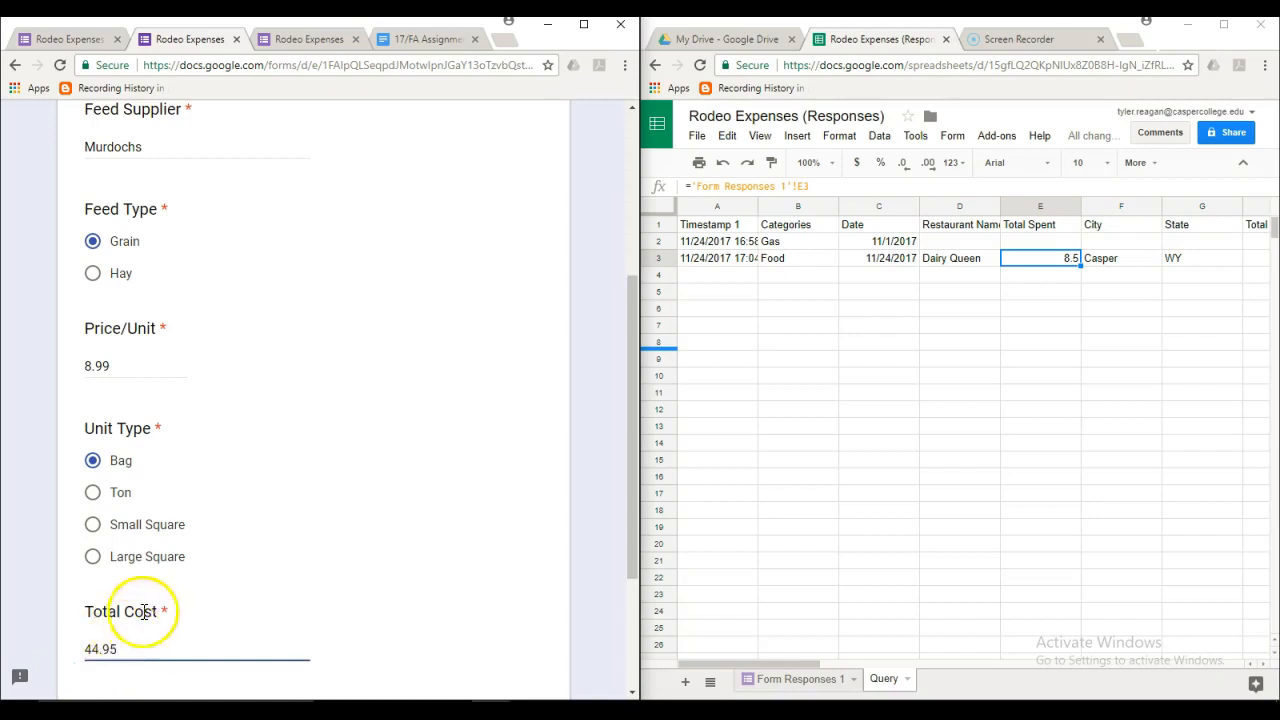
pyautogui.scroll(-2, 143, 608)
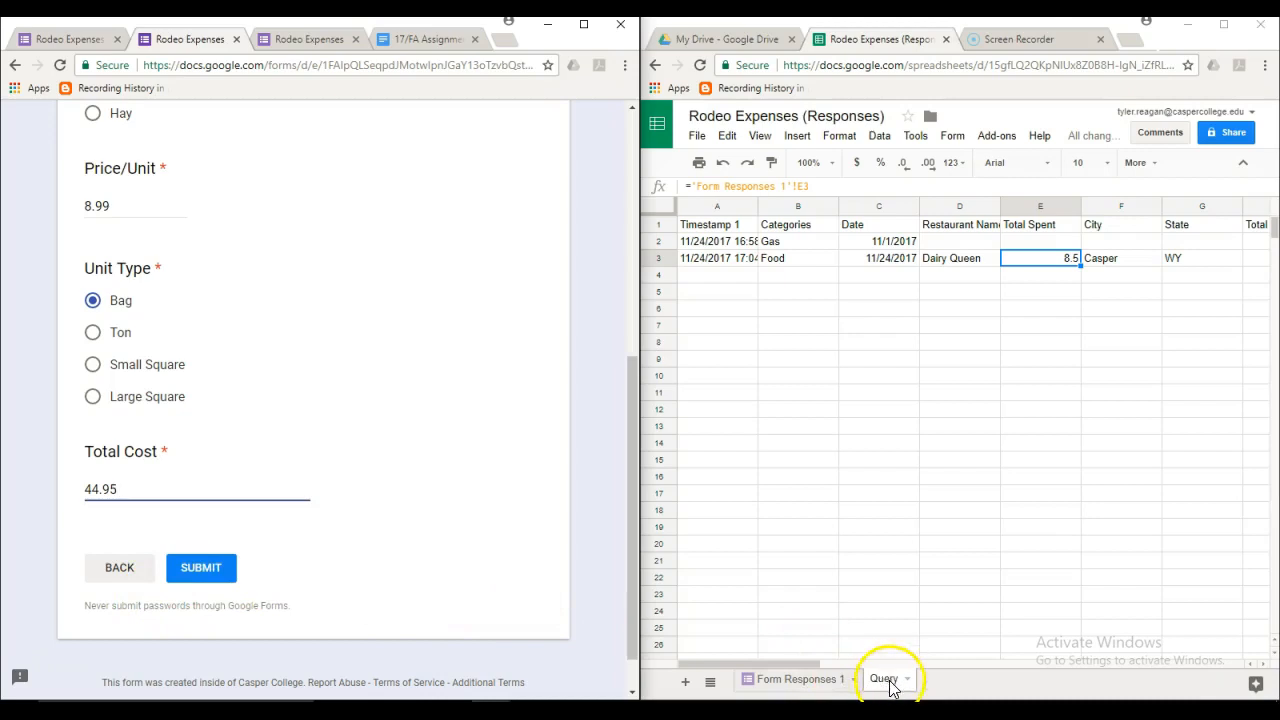
pyautogui.click(216, 569)
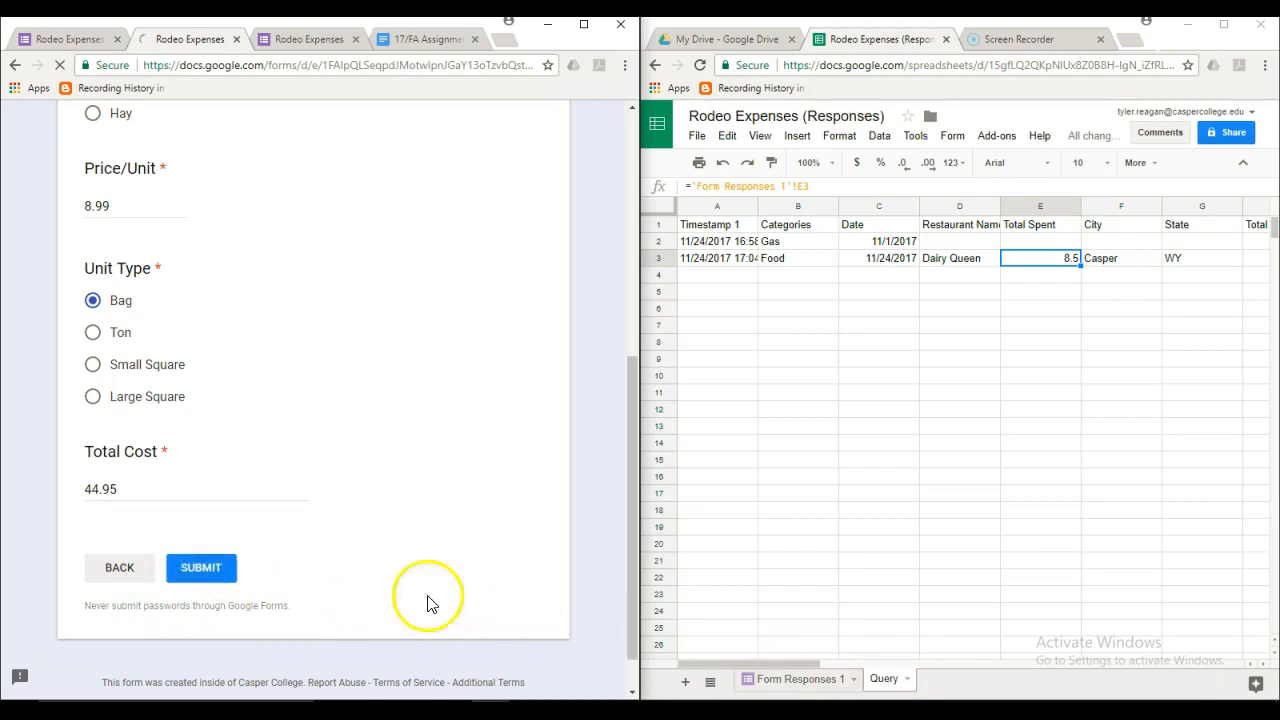
pyautogui.click(152, 368)
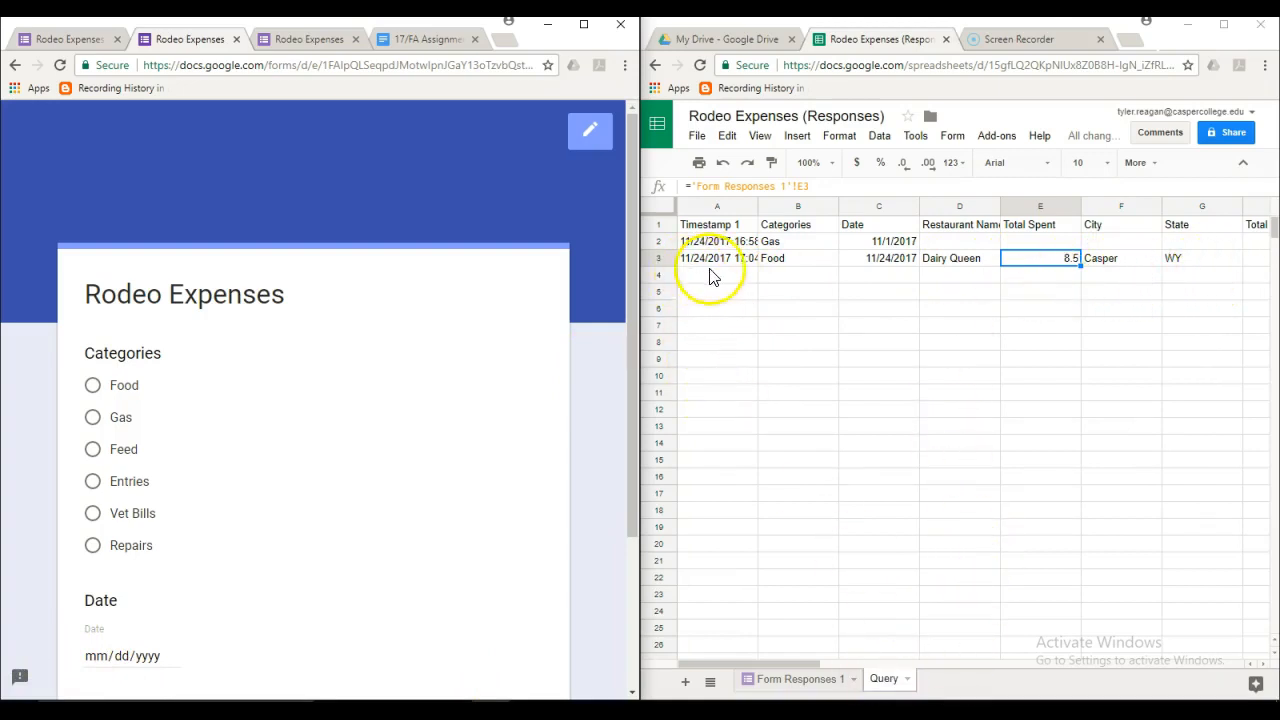
# Compare the new Feed response on Form Responses 1 with the rows on the Query sheet.
pyautogui.click(815, 679)
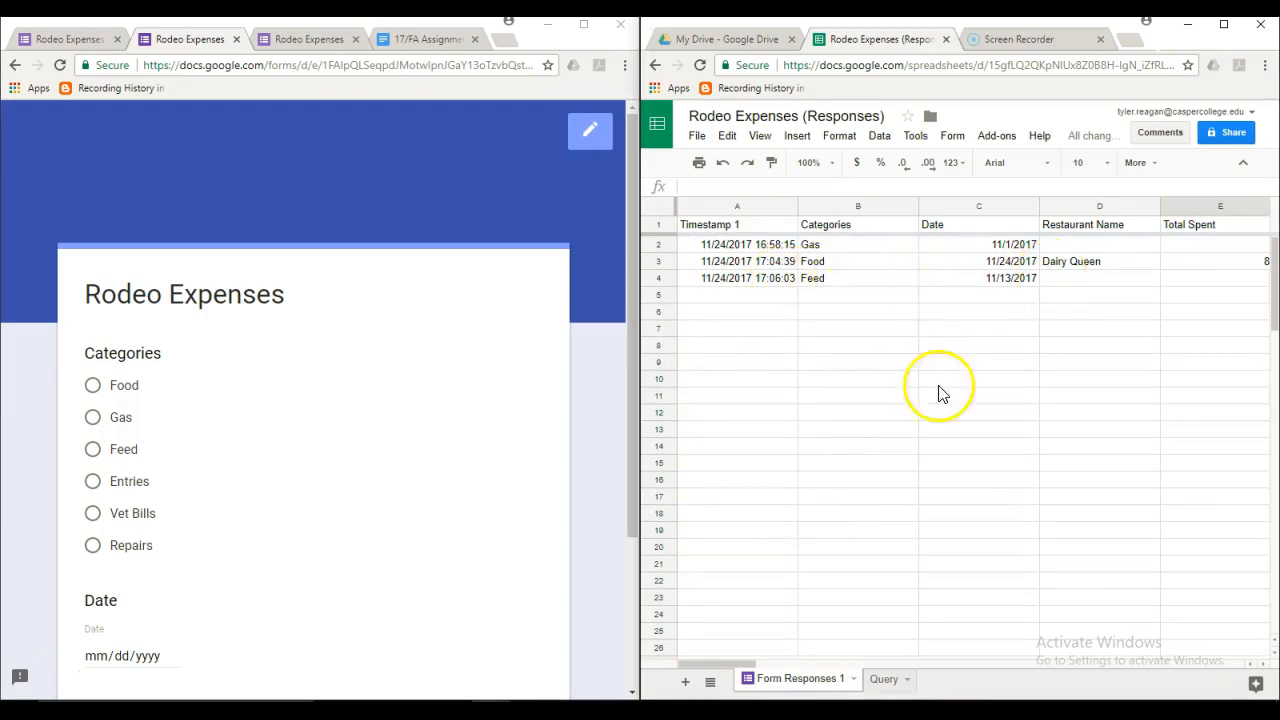
pyautogui.click(889, 666)
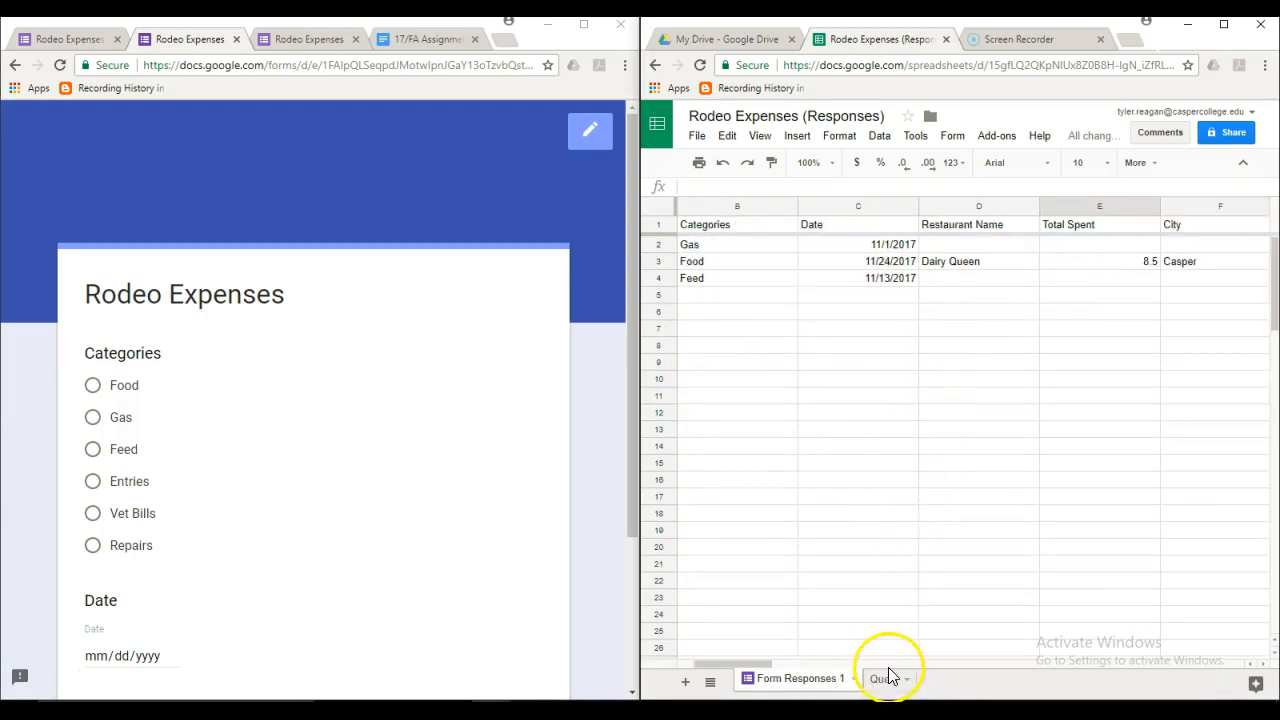
pyautogui.click(732, 247)
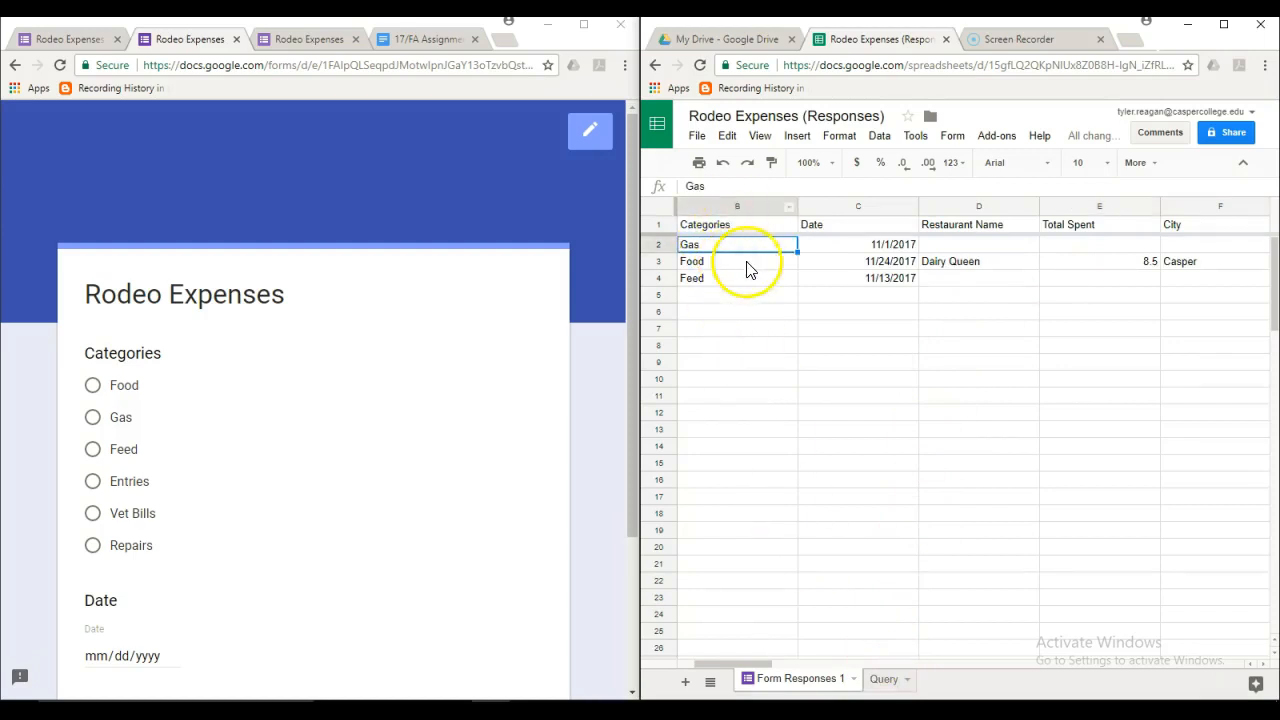
pyautogui.click(884, 679)
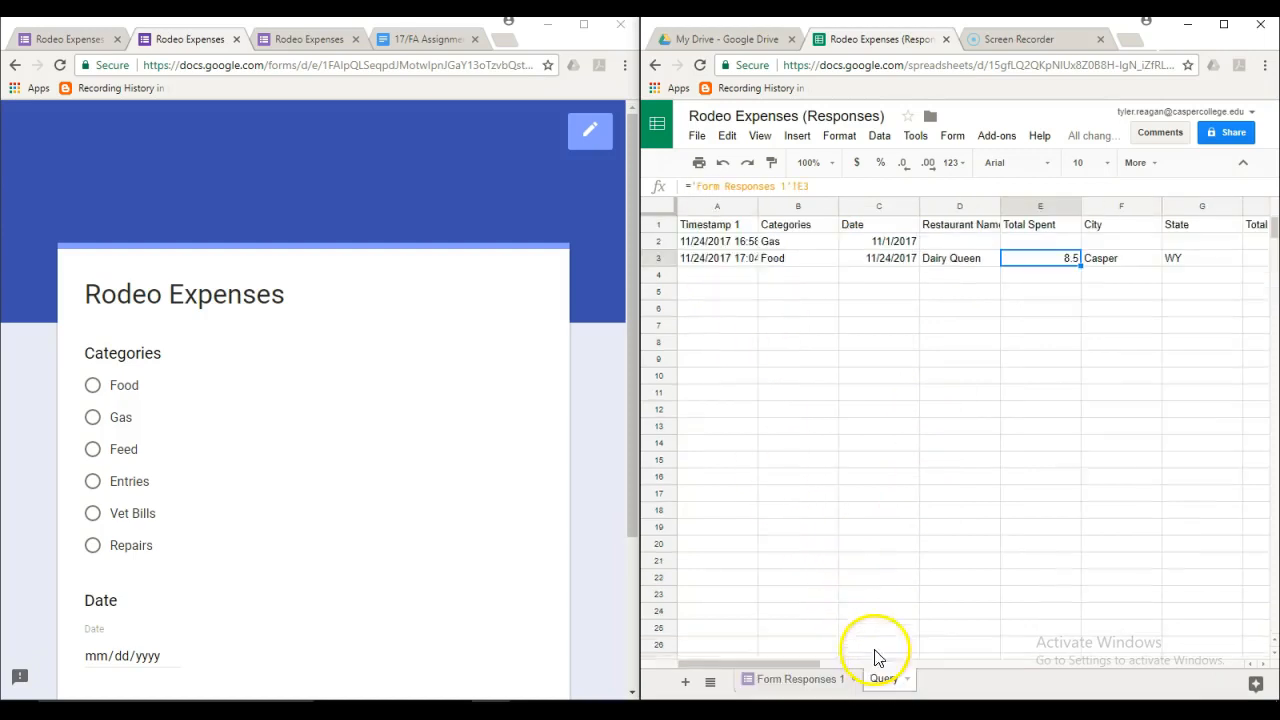
# Inspect the row numbers in the cell references of A1 through A4 and B4 on the Query sheet.
pyautogui.click(728, 242)
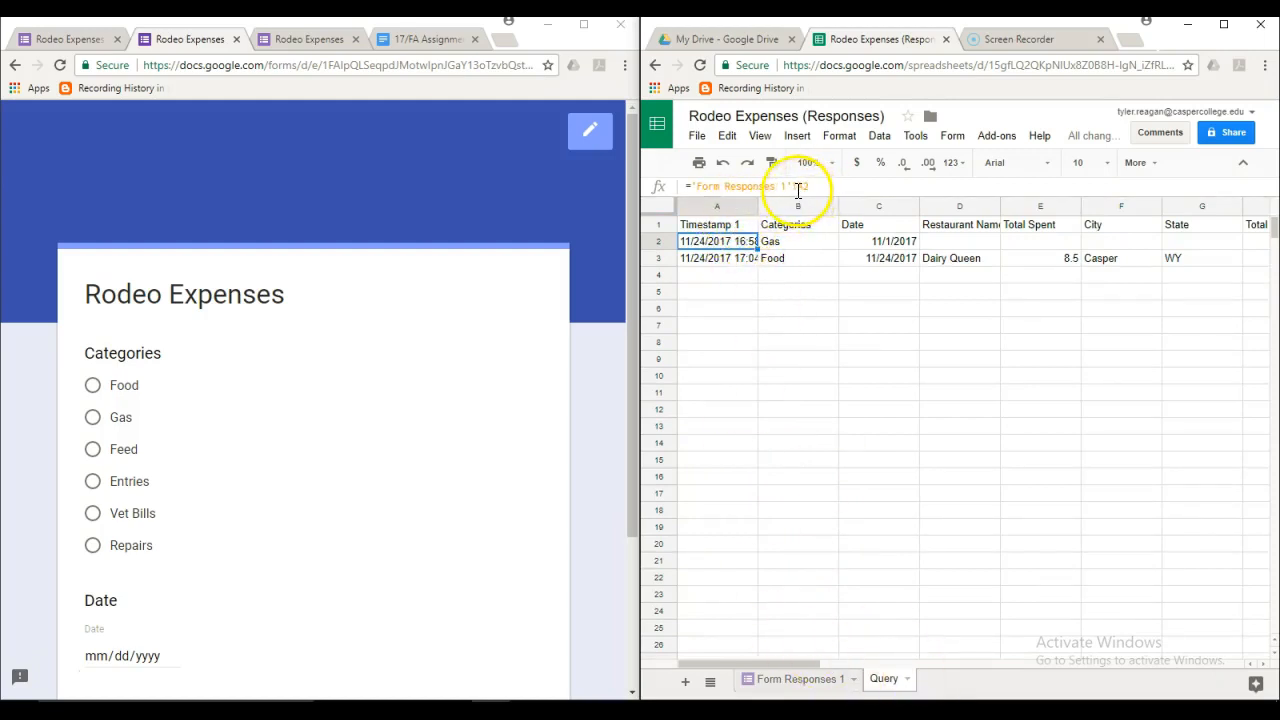
pyautogui.click(812, 187)
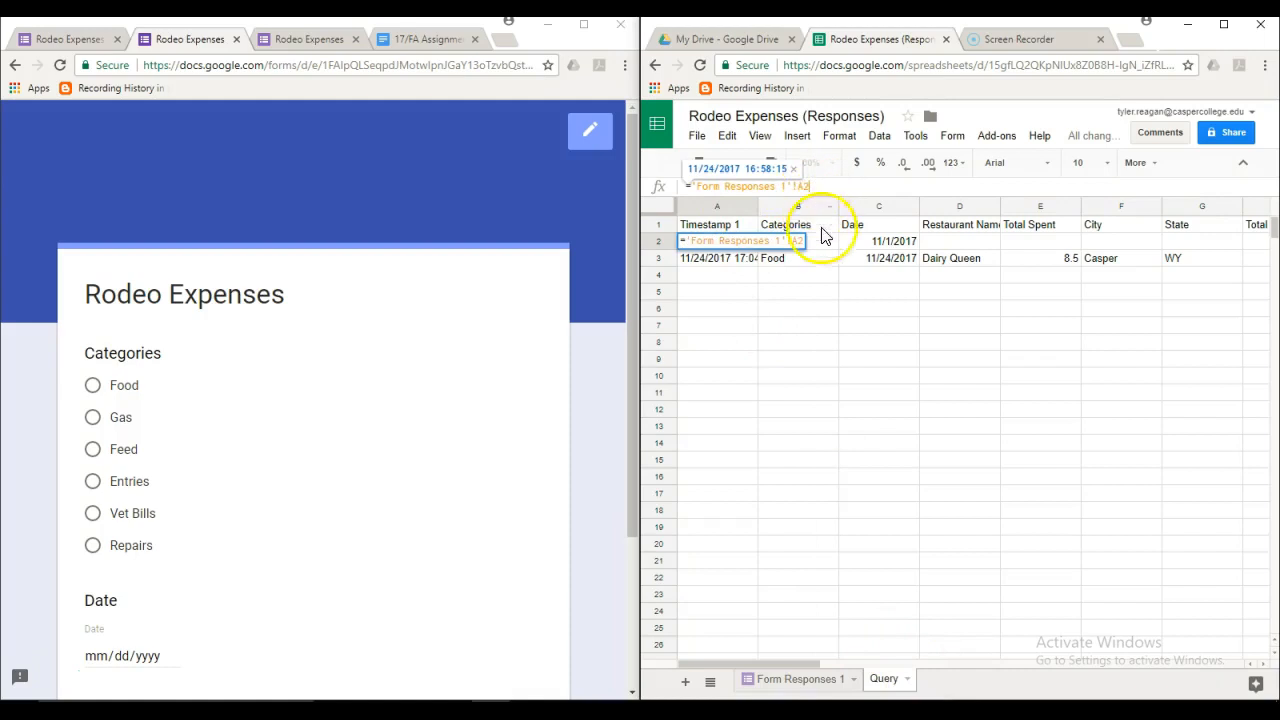
pyautogui.click(827, 272)
pyautogui.click(749, 246)
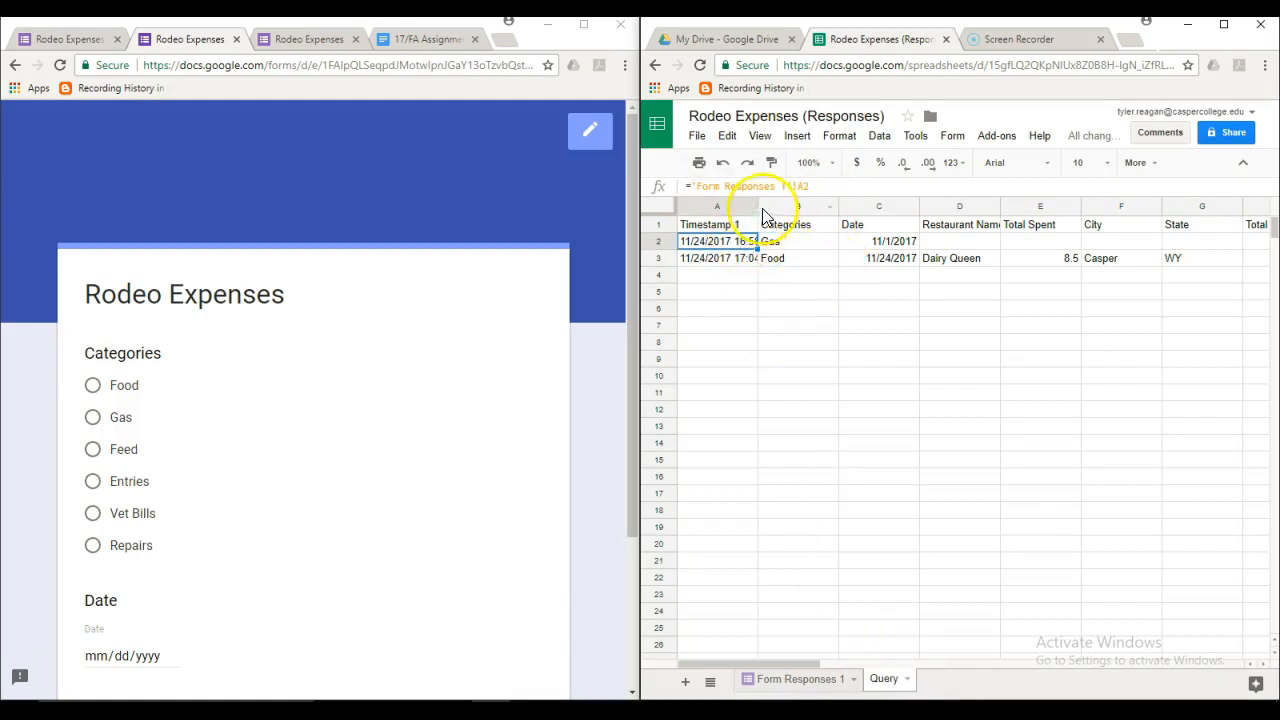
pyautogui.click(740, 222)
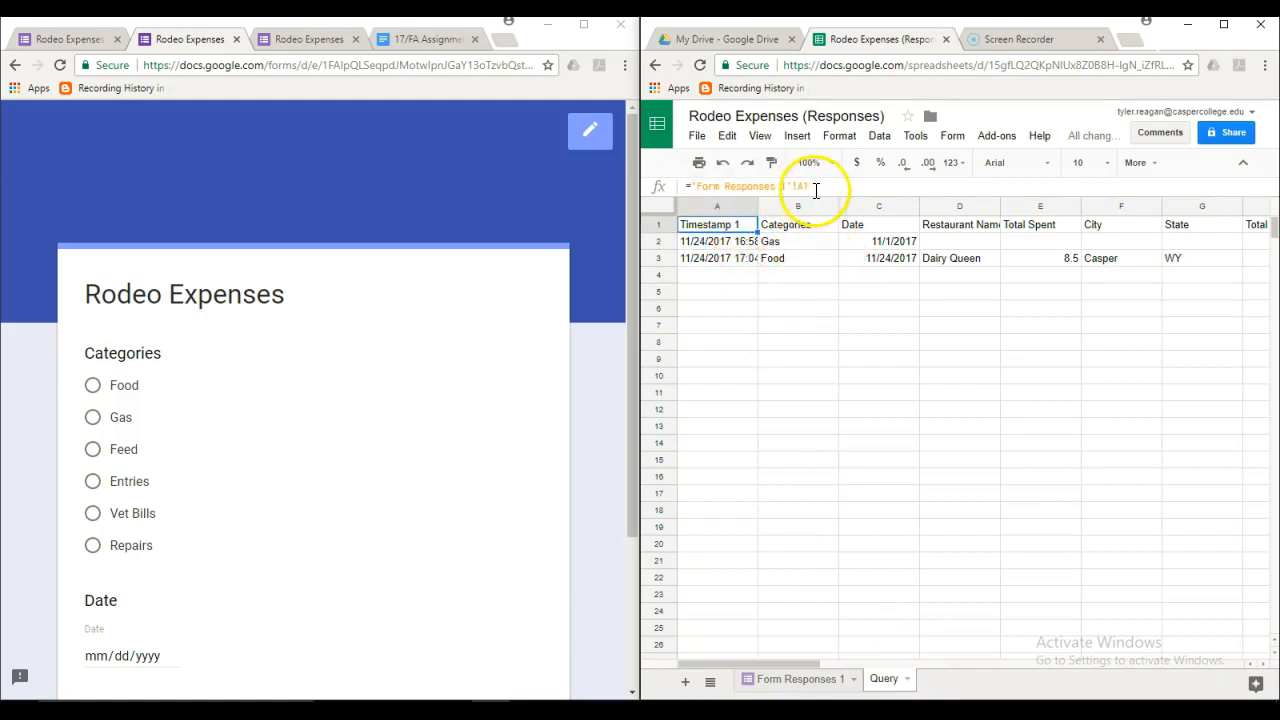
pyautogui.click(748, 245)
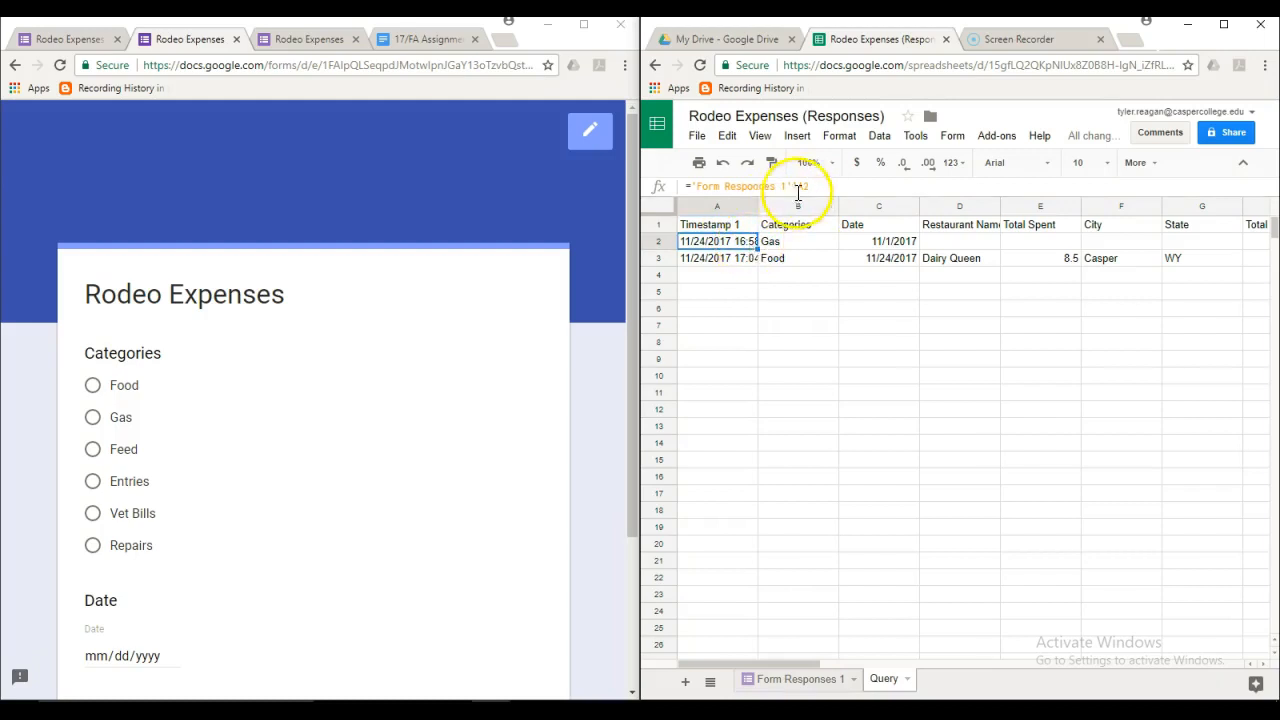
pyautogui.click(752, 262)
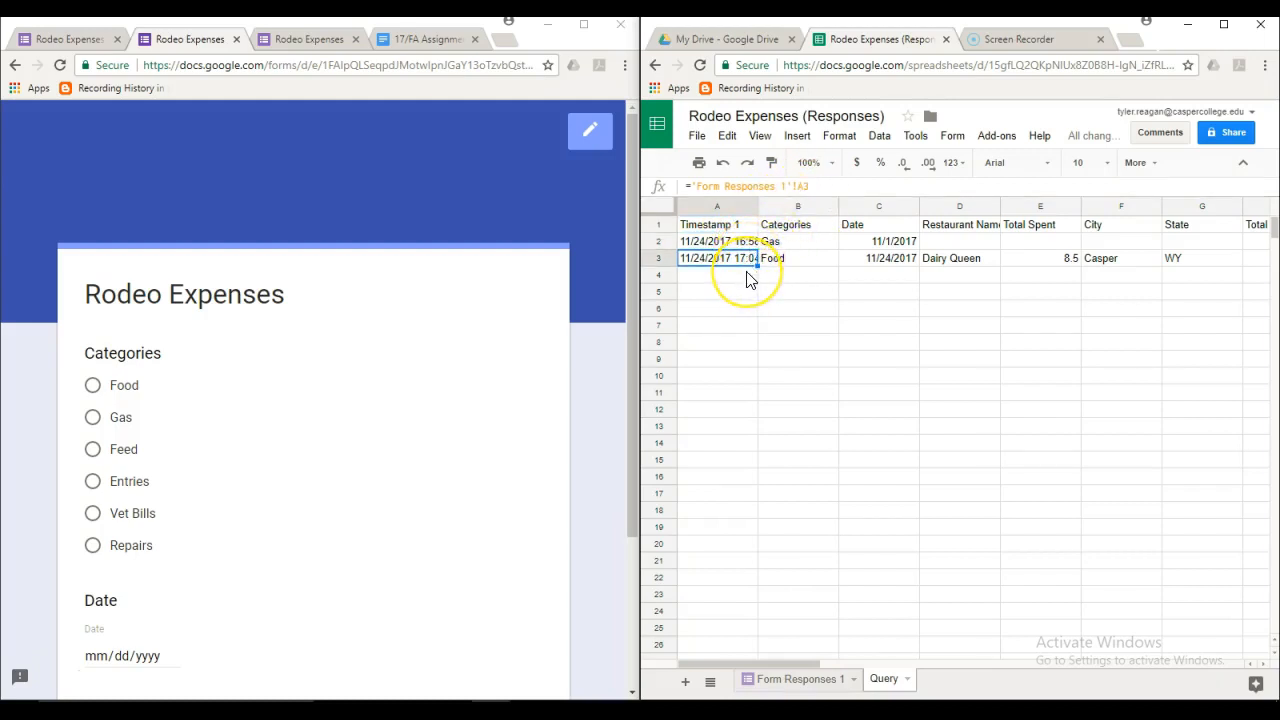
pyautogui.click(748, 277)
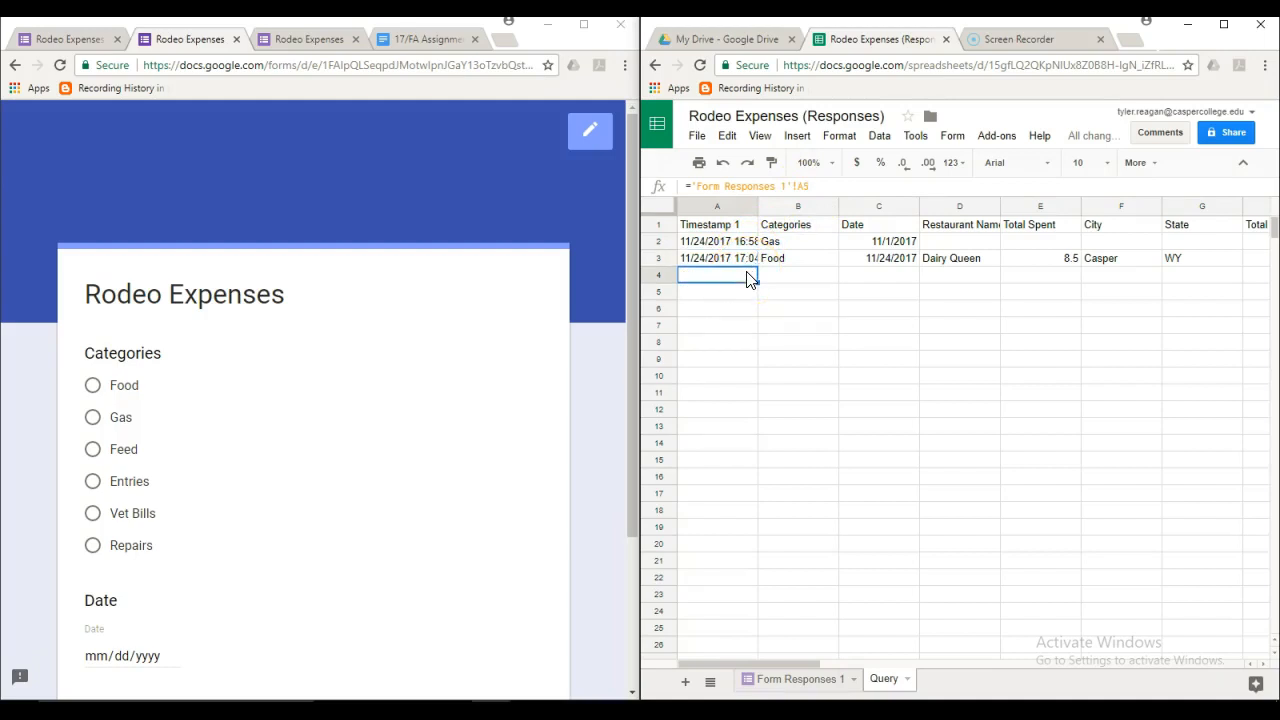
pyautogui.click(803, 276)
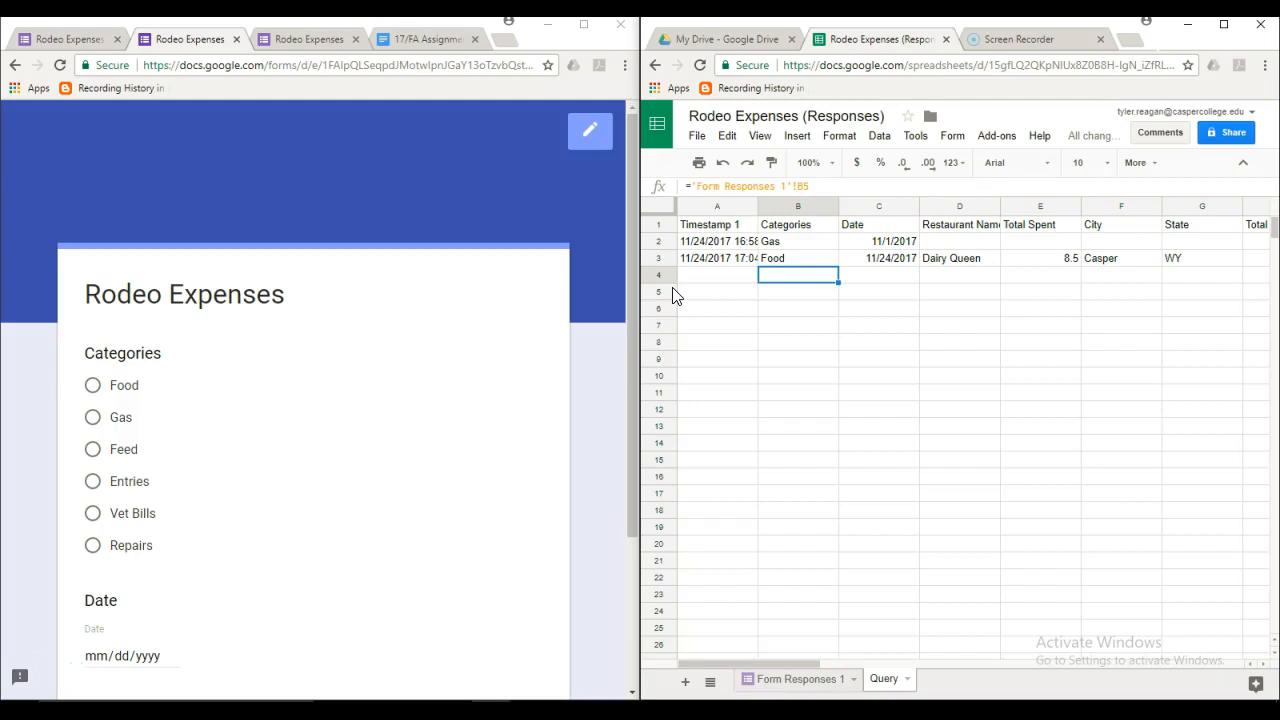
# Replace the link in A2 of the Query sheet with a QUERY formula over 'Form Responses 1'!A2:AC102.
pyautogui.click(718, 242)
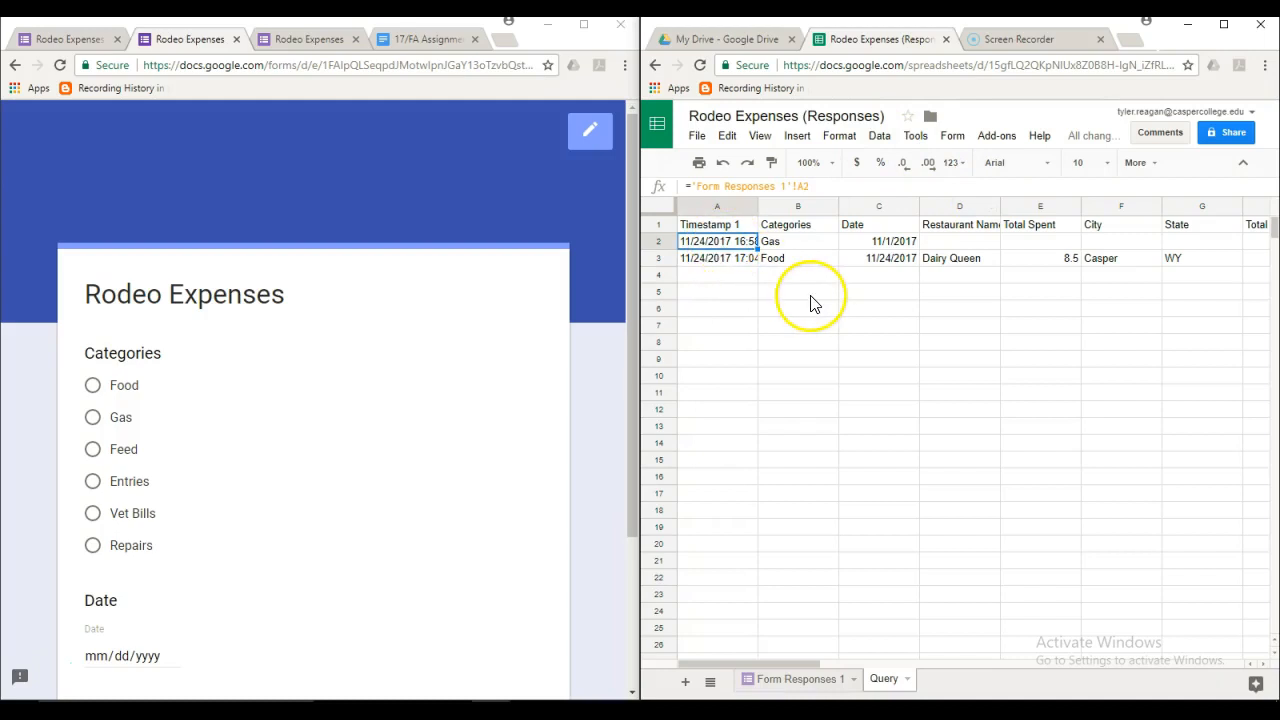
pyautogui.write('=')
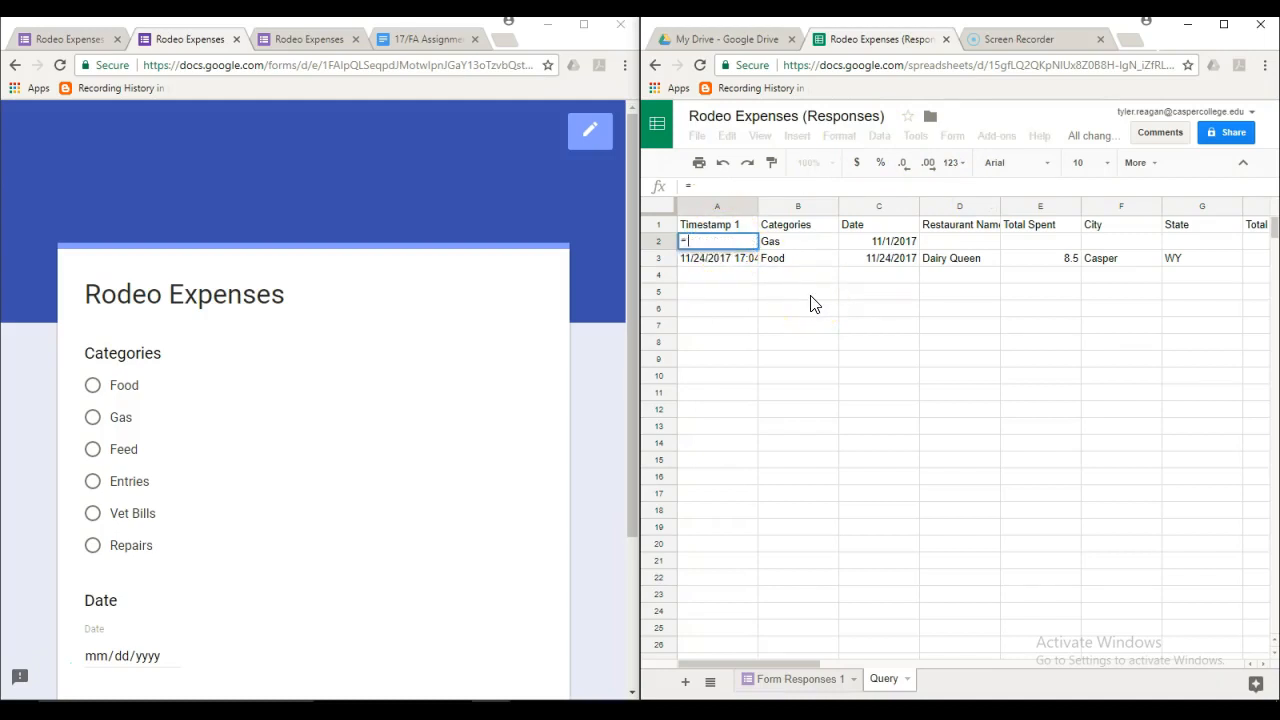
pyautogui.write('que')
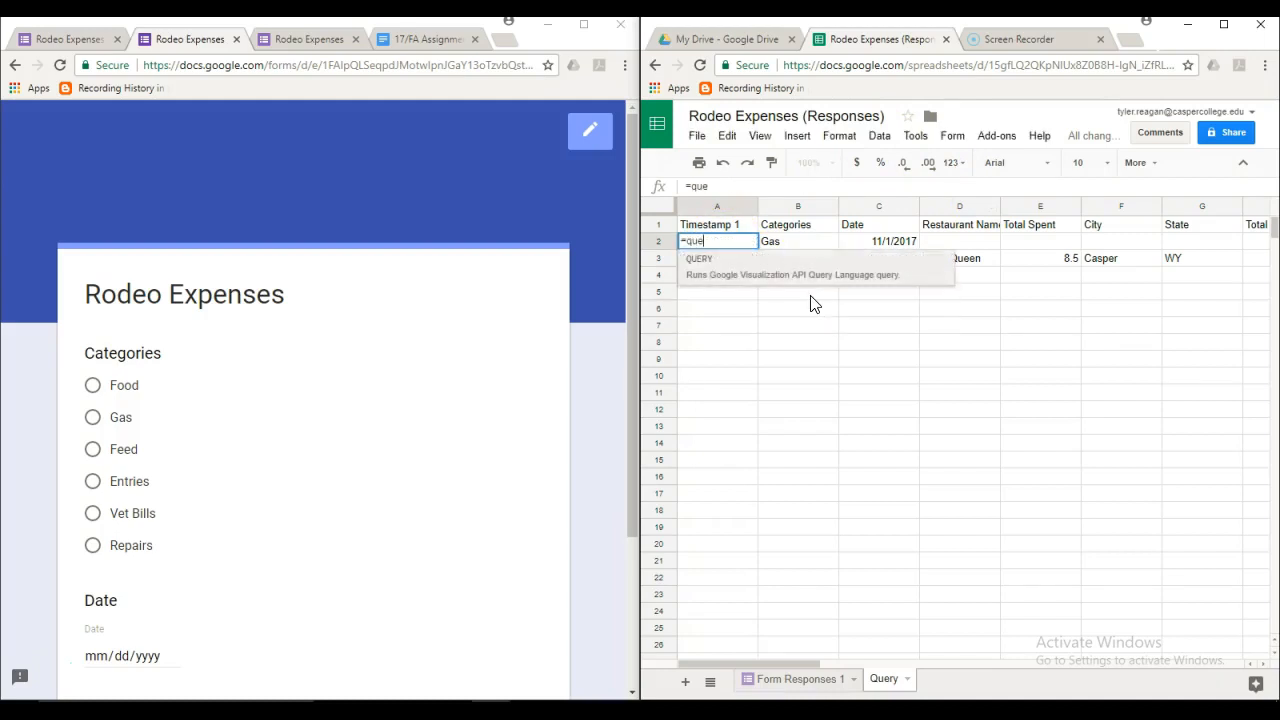
pyautogui.write('ry(')
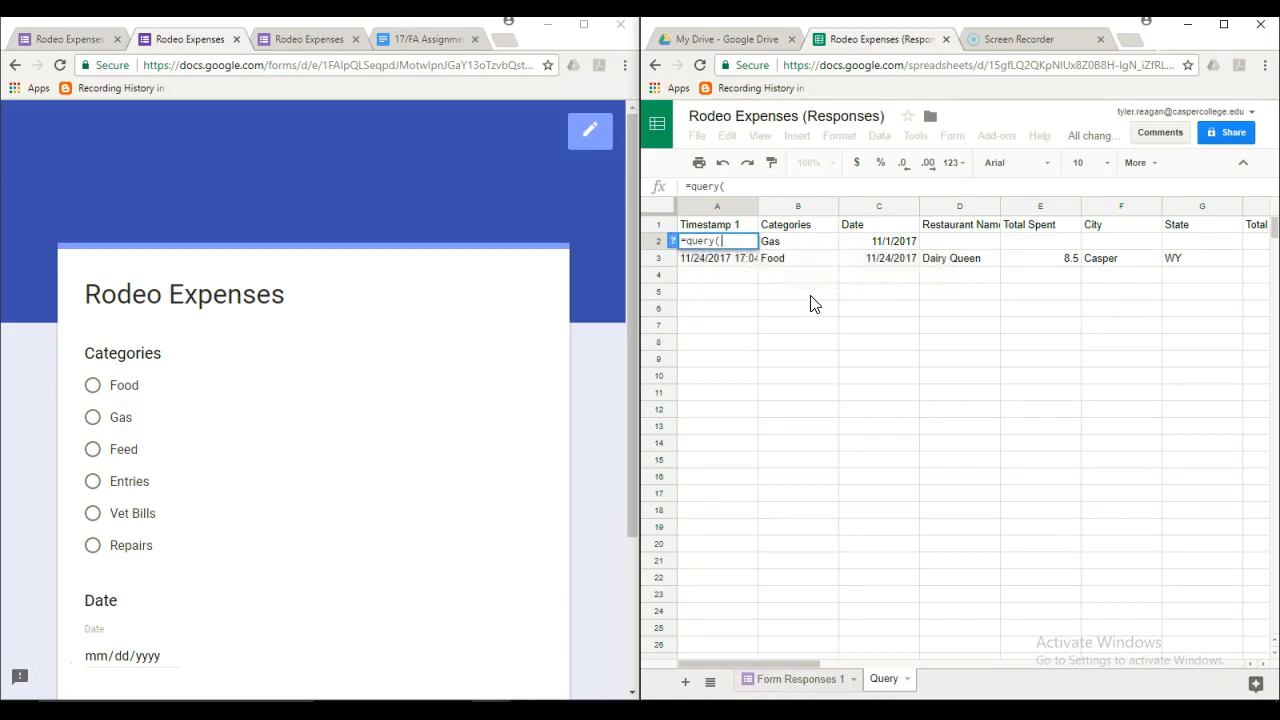
pyautogui.write("'Form Responses 1'!A")
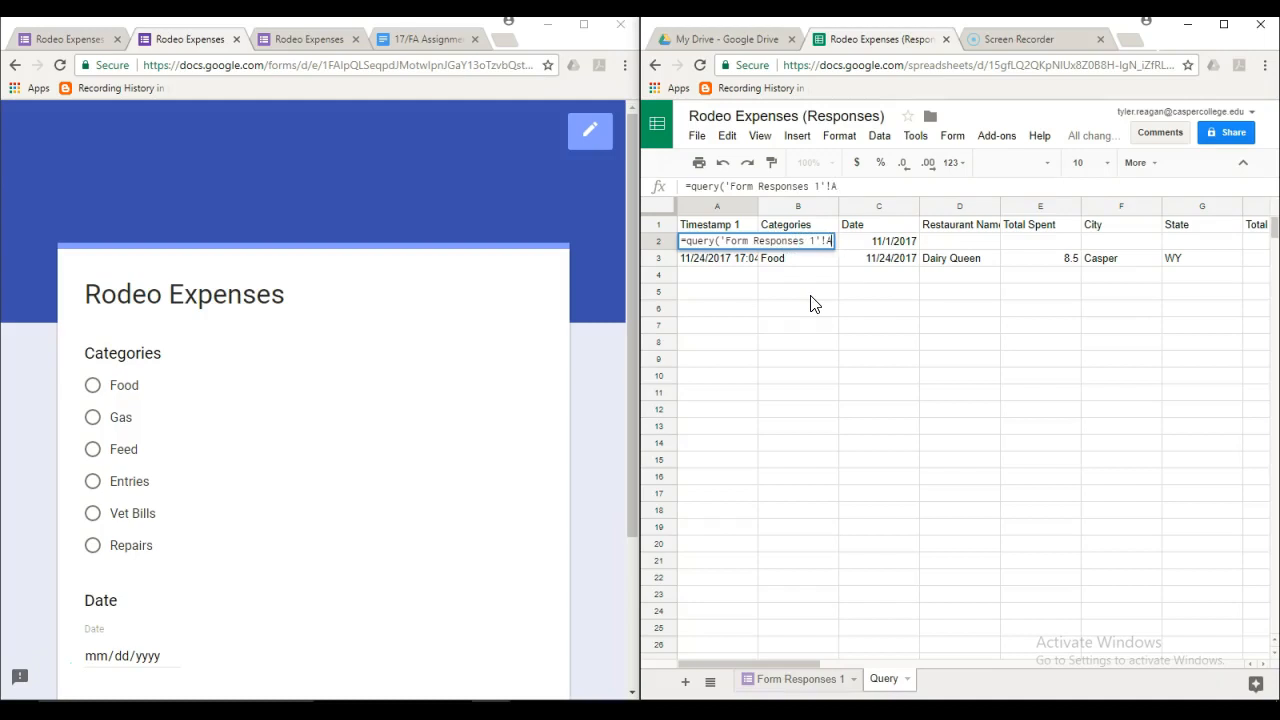
pyautogui.write('2:')
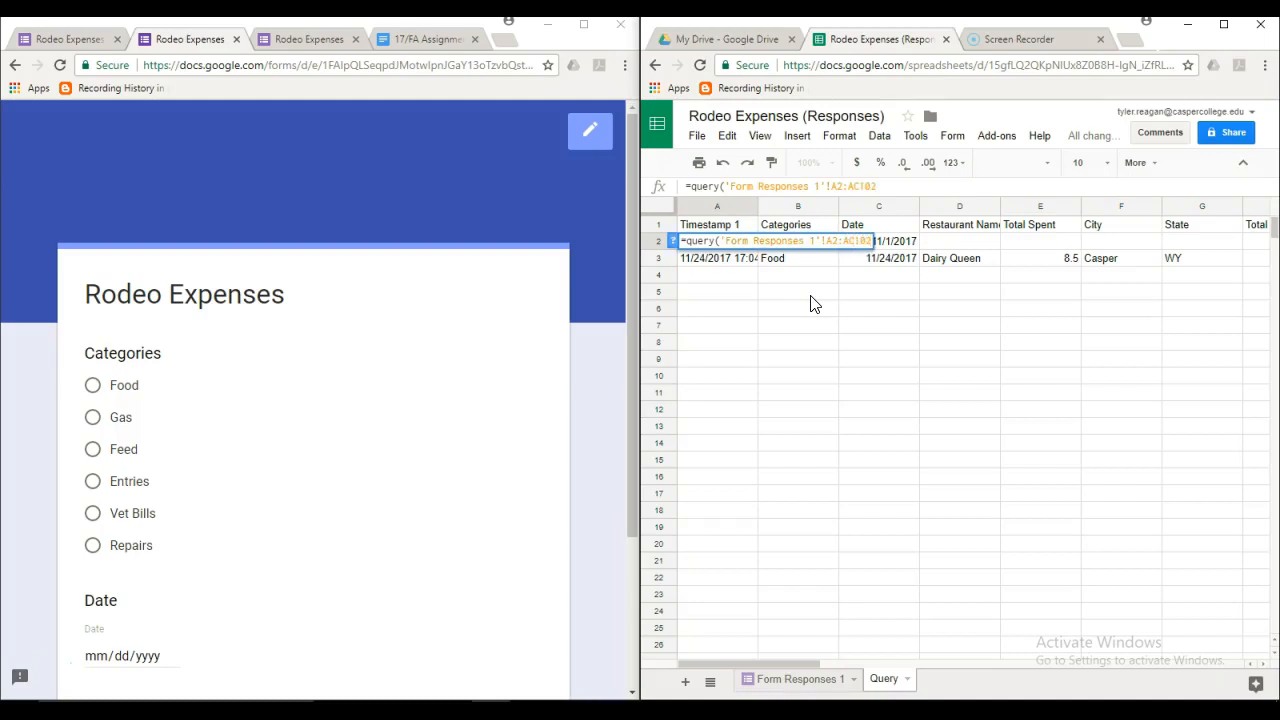
pyautogui.press('Return')
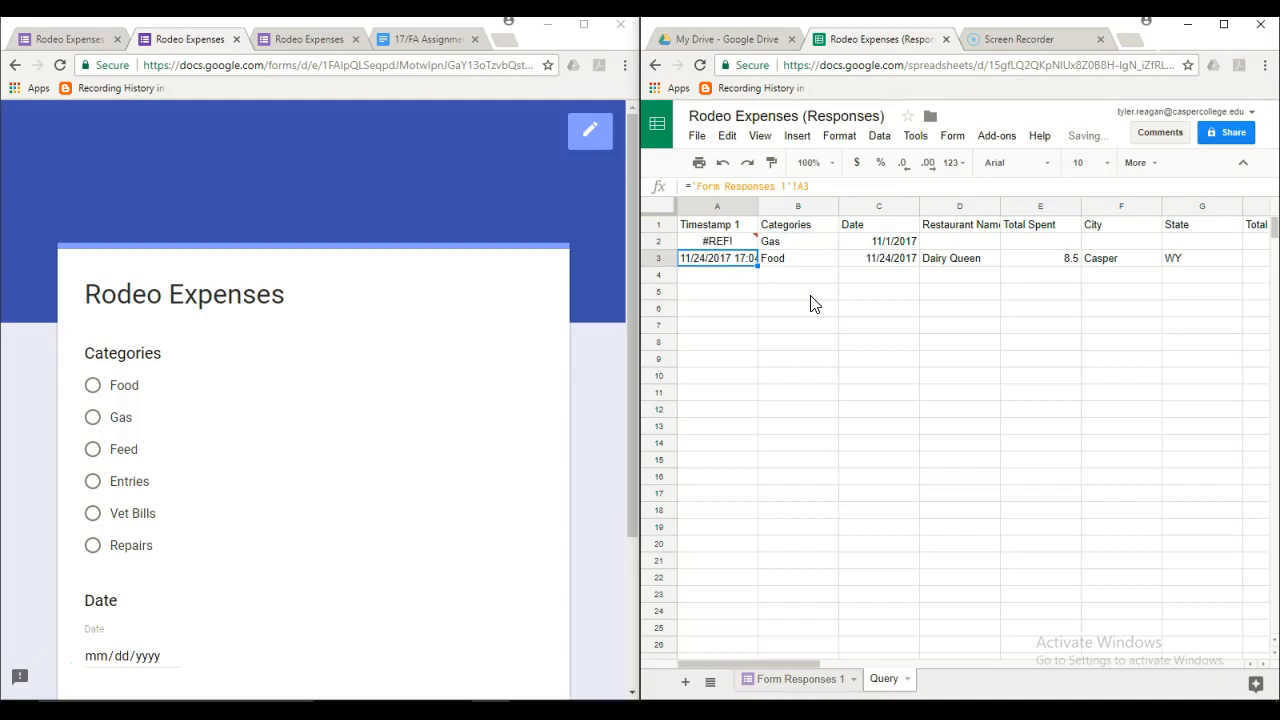
# Clear the filled-down link formulas in columns B to AC of the Query sheet, from row 2 through row 9.
pyautogui.click(780, 244)
pyautogui.moveTo(1091, 249); pyautogui.dragTo(965, 243)
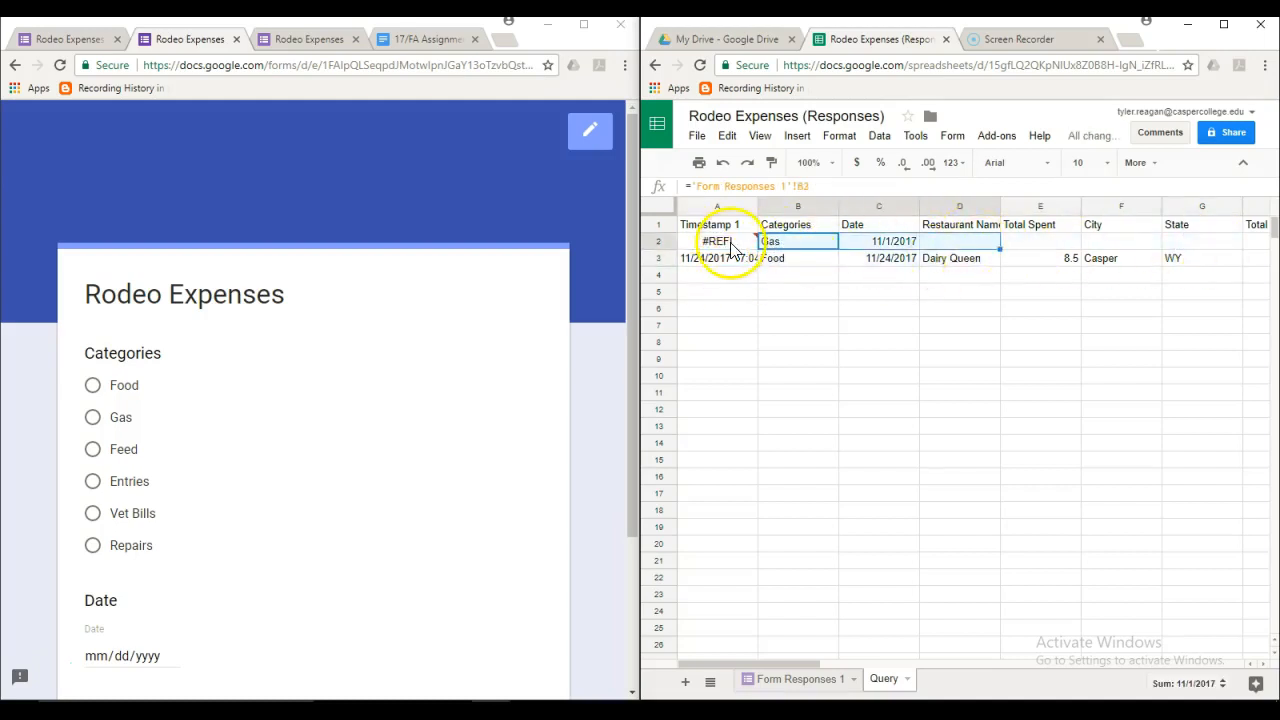
pyautogui.moveTo(730, 242)
pyautogui.click(733, 325)
pyautogui.moveTo(786, 242); pyautogui.dragTo(805, 310)
pyautogui.moveTo(809, 245); pyautogui.dragTo(1265, 240)
pyautogui.hotkey('ctrl', 'shift', 'Right')
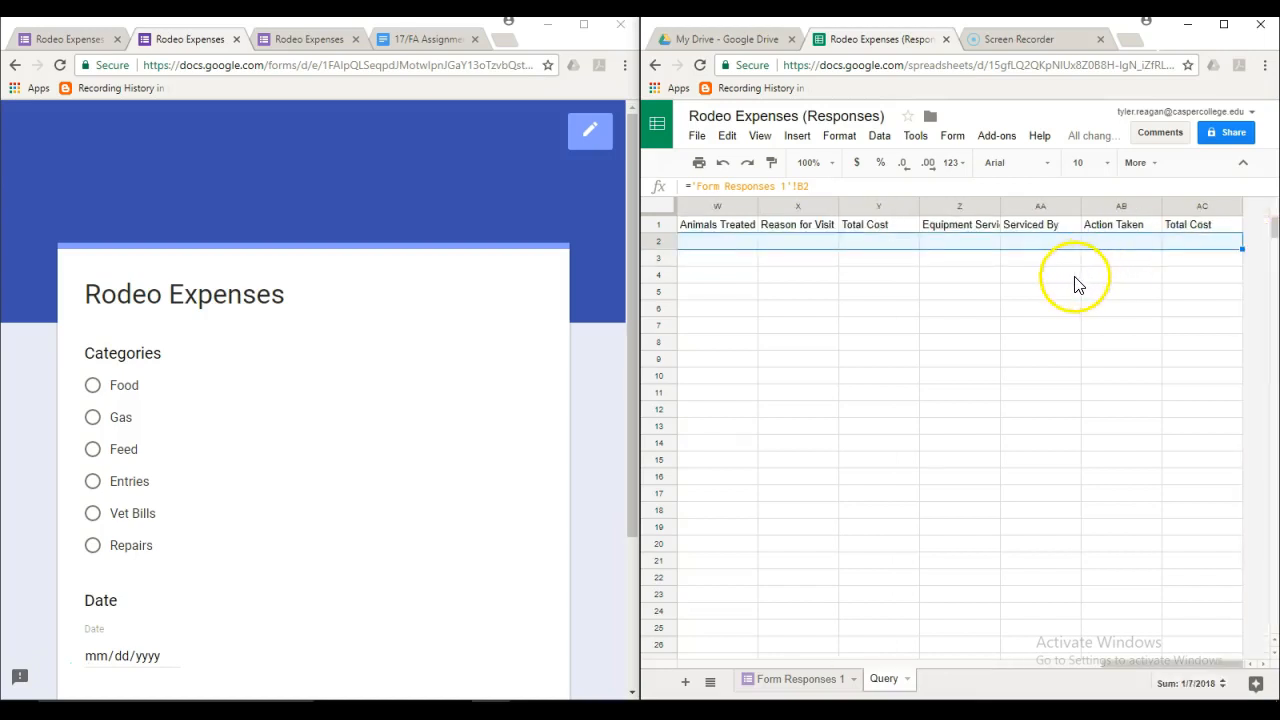
pyautogui.hotkey('ctrl', 'shift', 'Down')
# Clear the remaining link formulas in A3:A9, below the QUERY formula.
pyautogui.press('Left')
pyautogui.press('Down')
pyautogui.hotkey('shift', 'Down')
pyautogui.hotkey('shift', 'Down')
pyautogui.hotkey('shift', 'Down')
pyautogui.hotkey('shift', 'Down')
pyautogui.hotkey('shift', 'Down')
pyautogui.hotkey('shift', 'Down')
pyautogui.press('Delete')
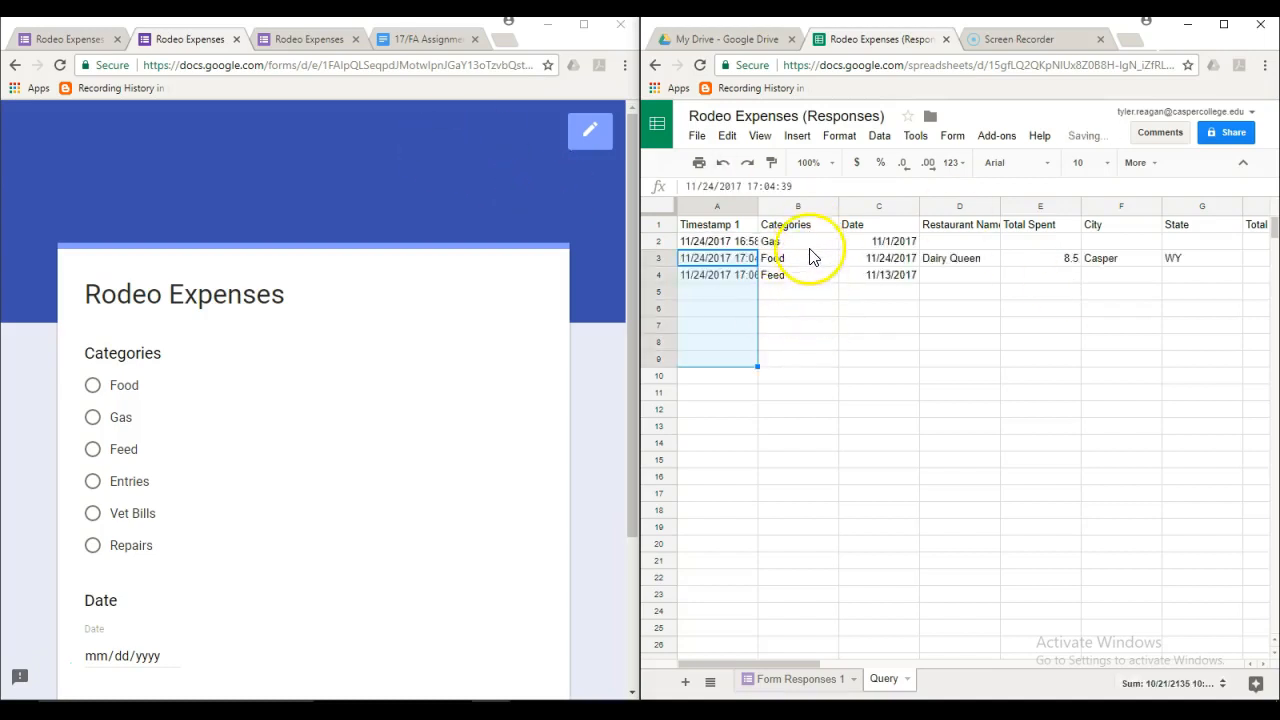
# Check the rows that the QUERY formula returns on the Query sheet, including the Food entry in row 3.
pyautogui.click(868, 292)
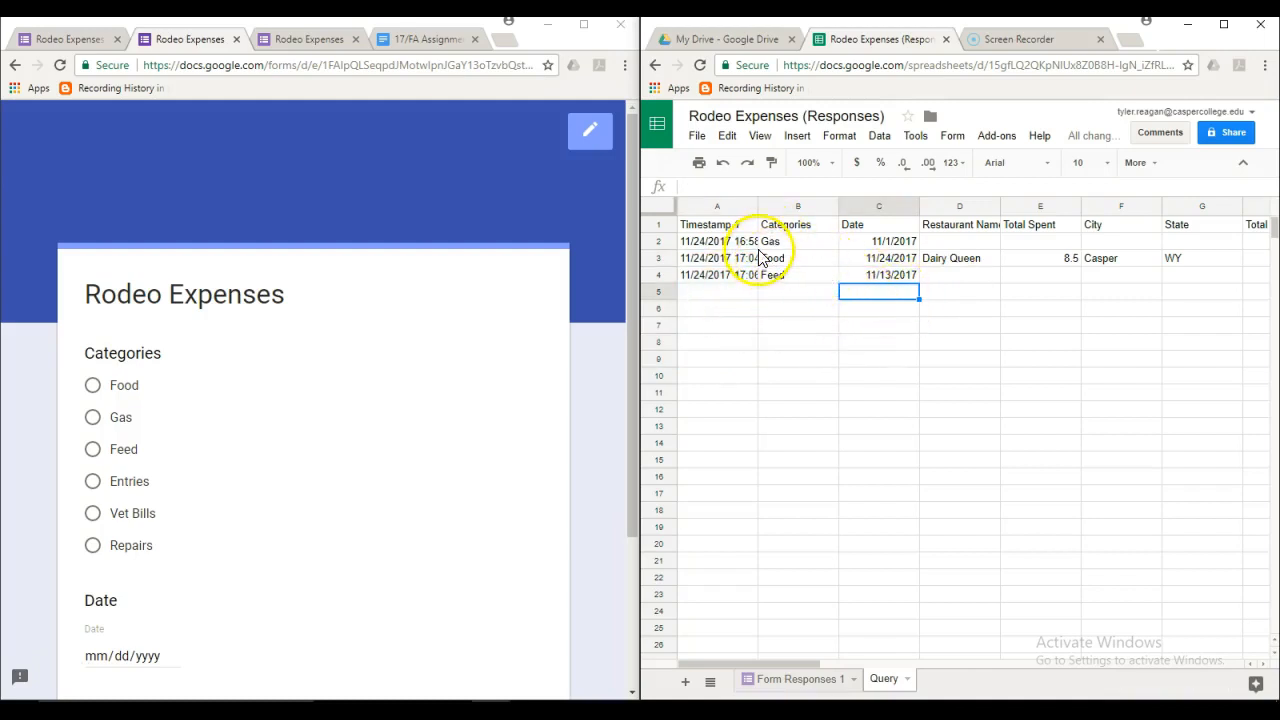
pyautogui.moveTo(685, 260); pyautogui.dragTo(982, 261)
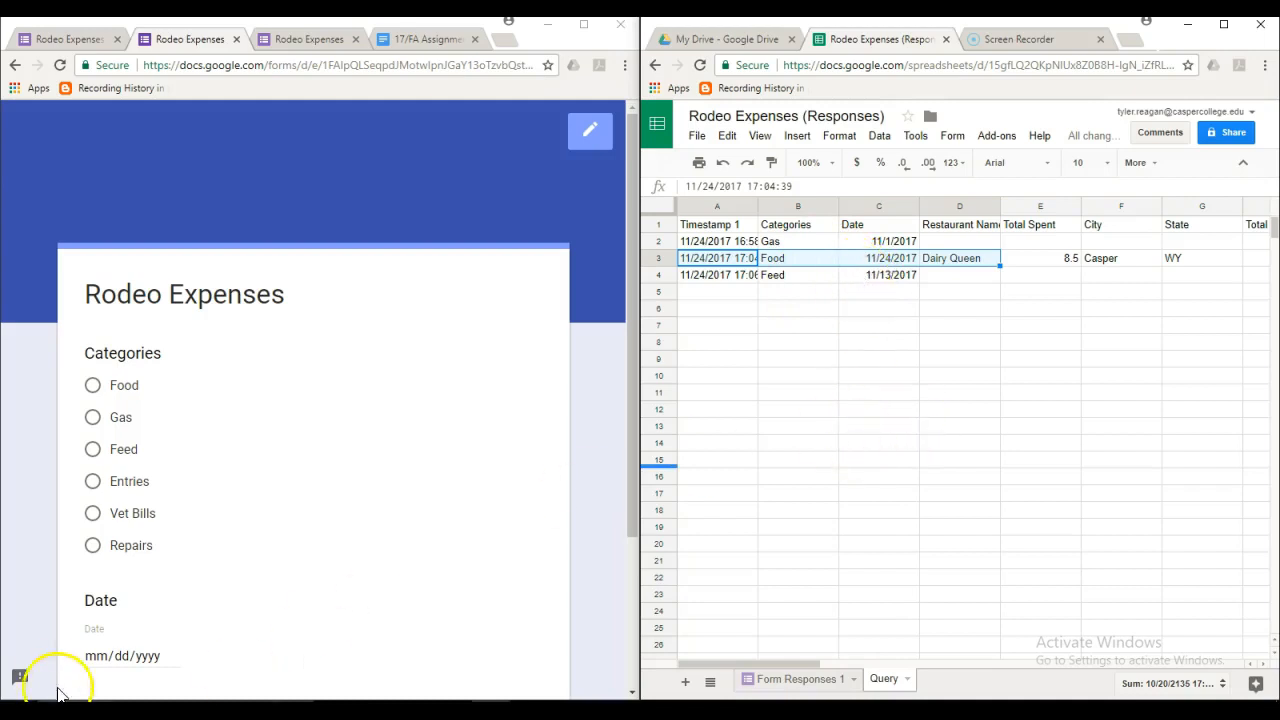
pyautogui.click(893, 395)
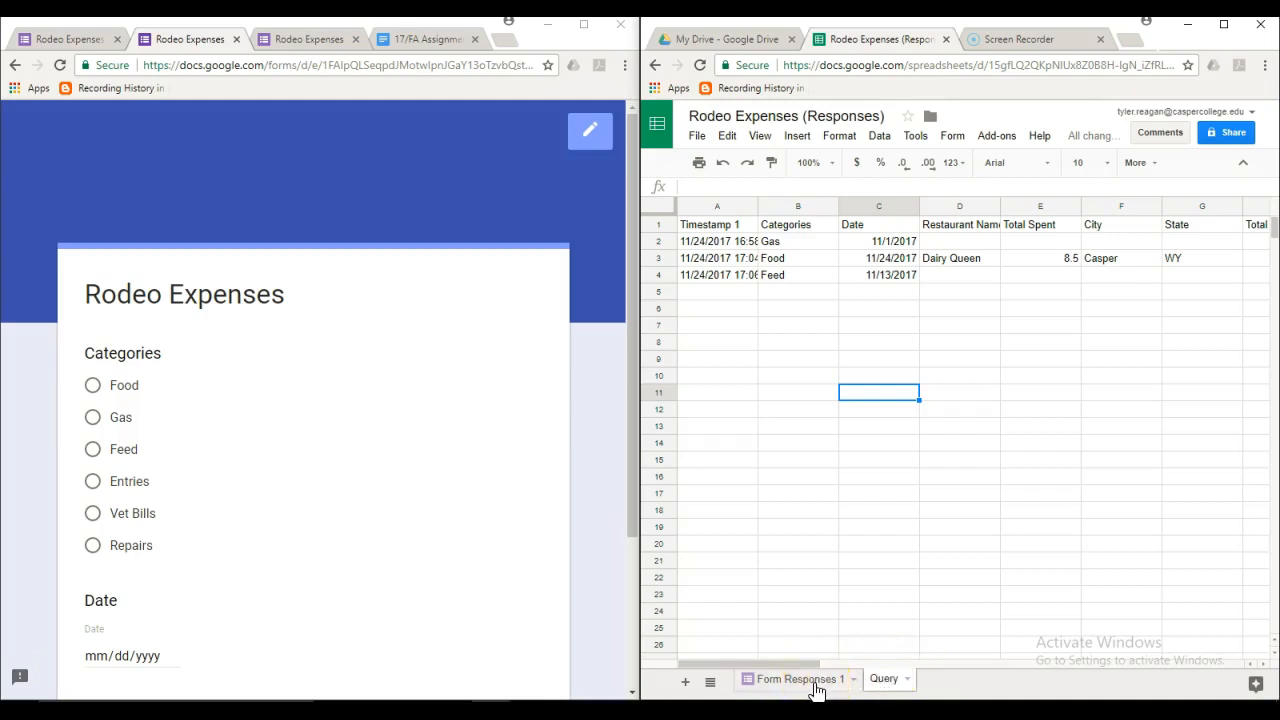
# Add a new sheet to the spreadsheet and name it Totals.
pyautogui.click(685, 688)
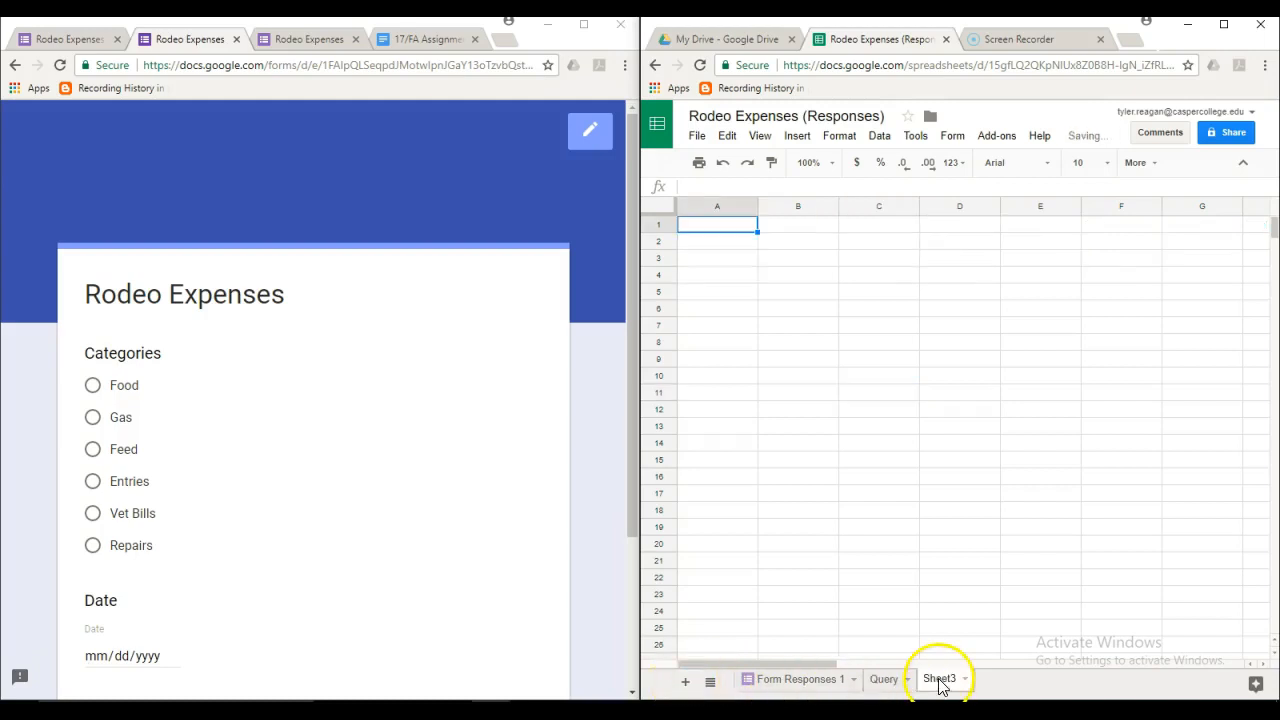
pyautogui.rightClick(938, 684)
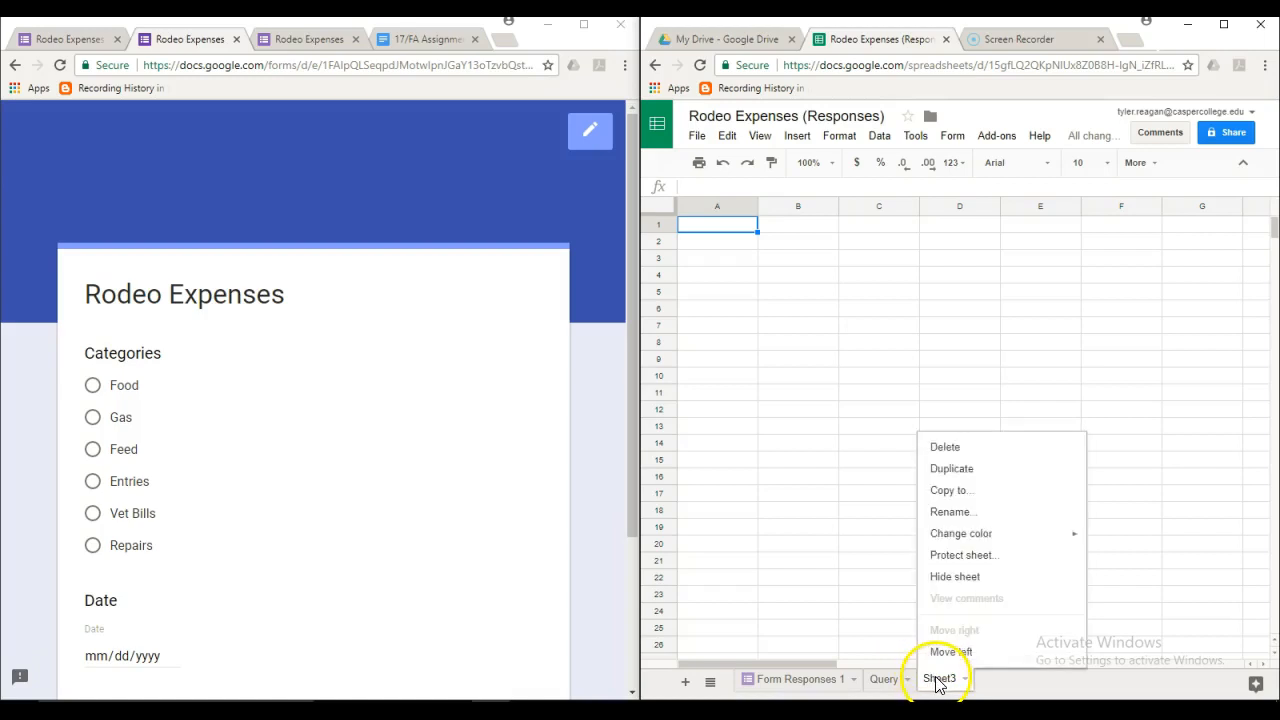
pyautogui.click(950, 513)
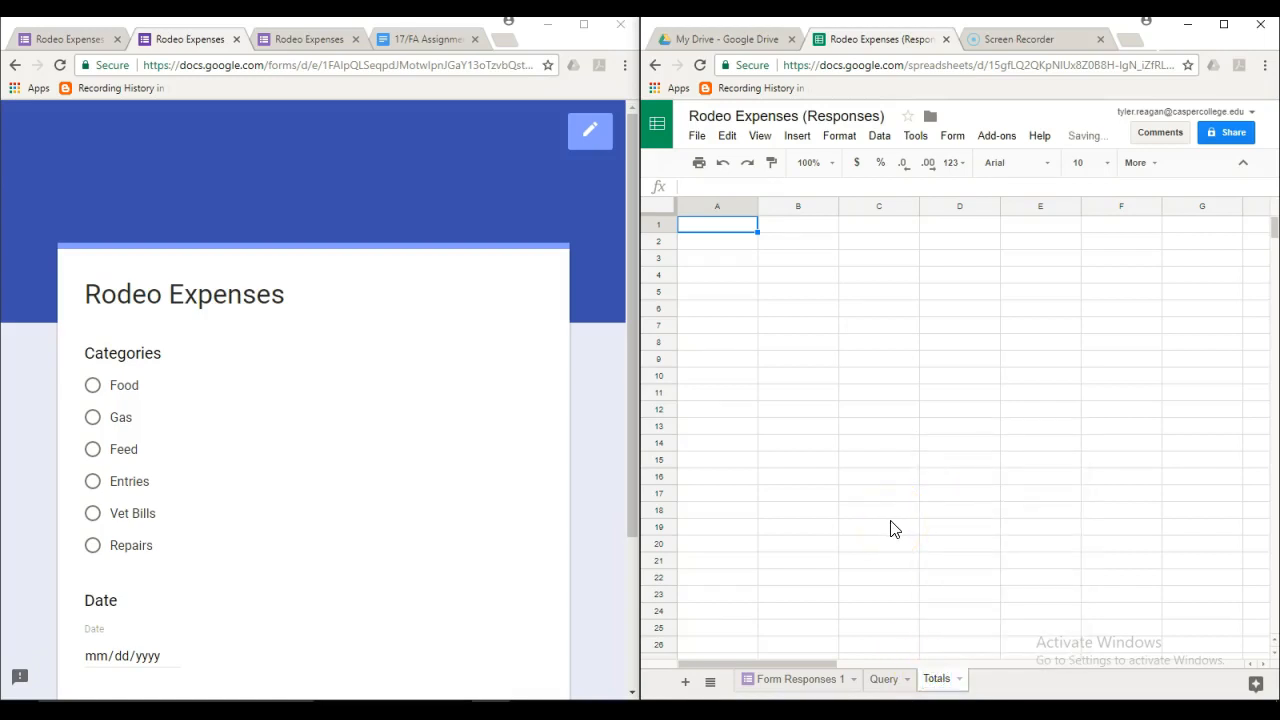
# Link cell A1 of the Totals sheet to Query!A1 and fill that link across row 1 through column Z.
pyautogui.write('=')
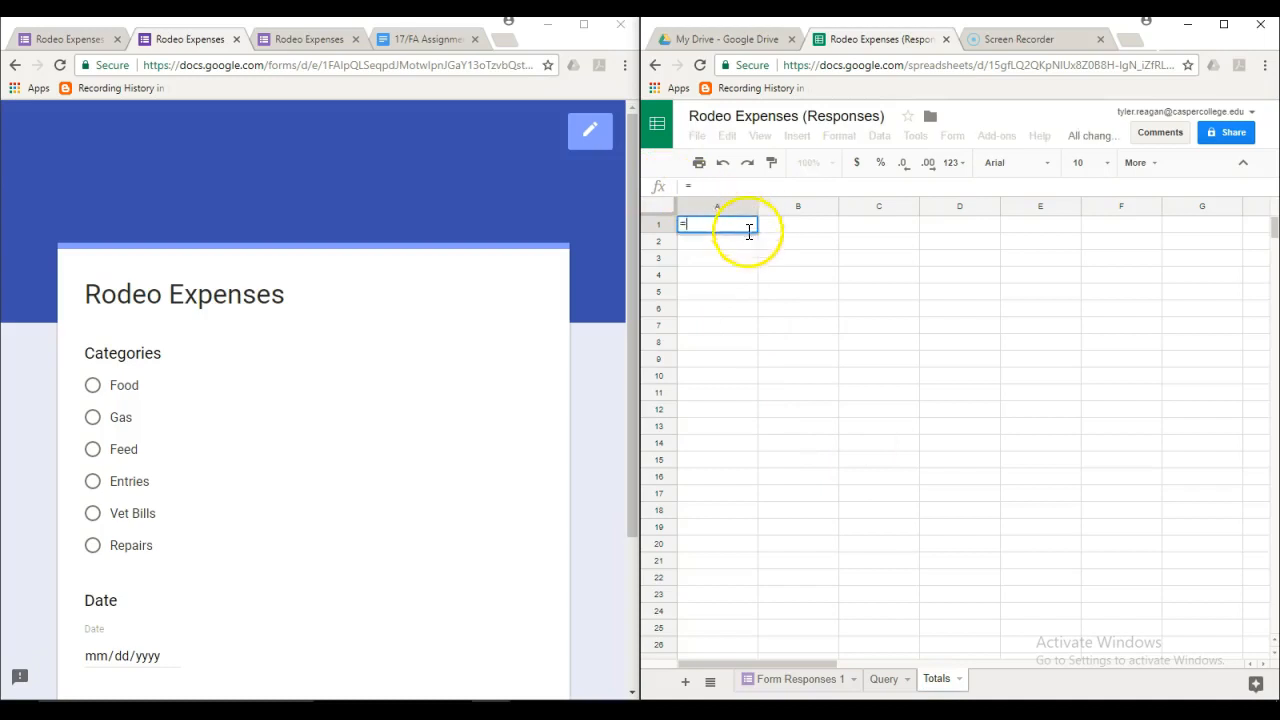
pyautogui.click(884, 679)
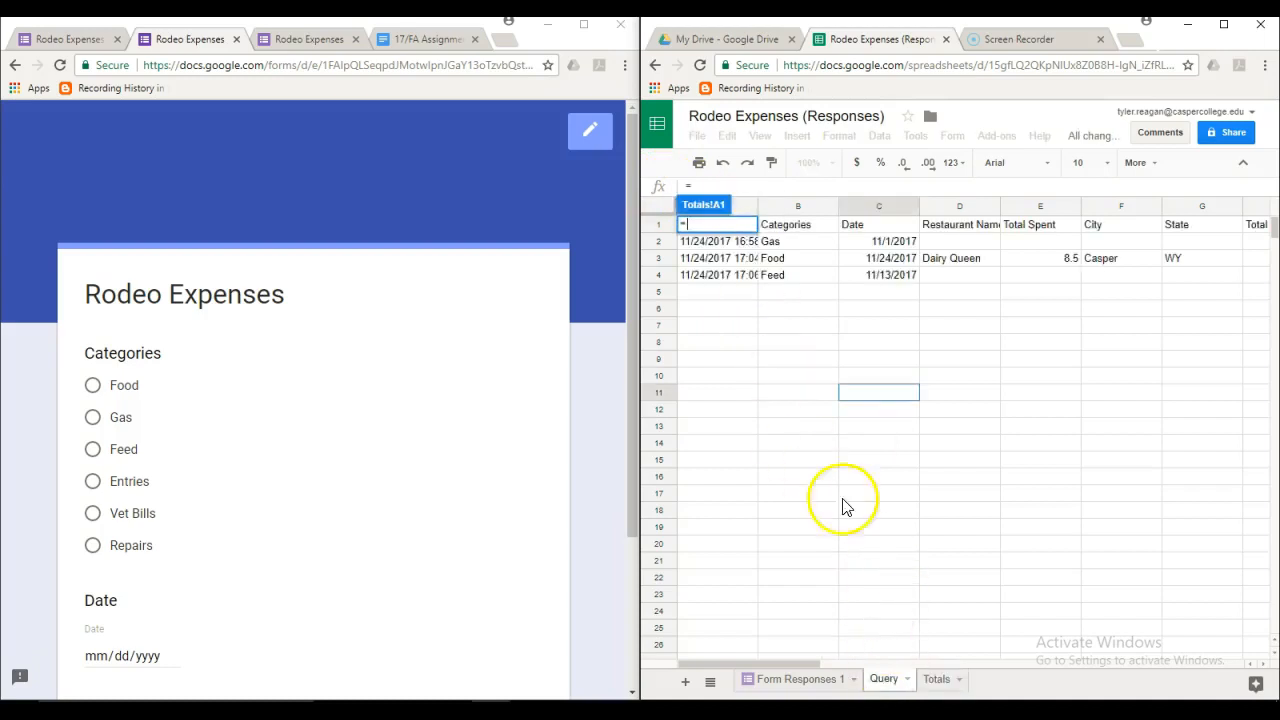
pyautogui.click(769, 224)
pyautogui.press('Left')
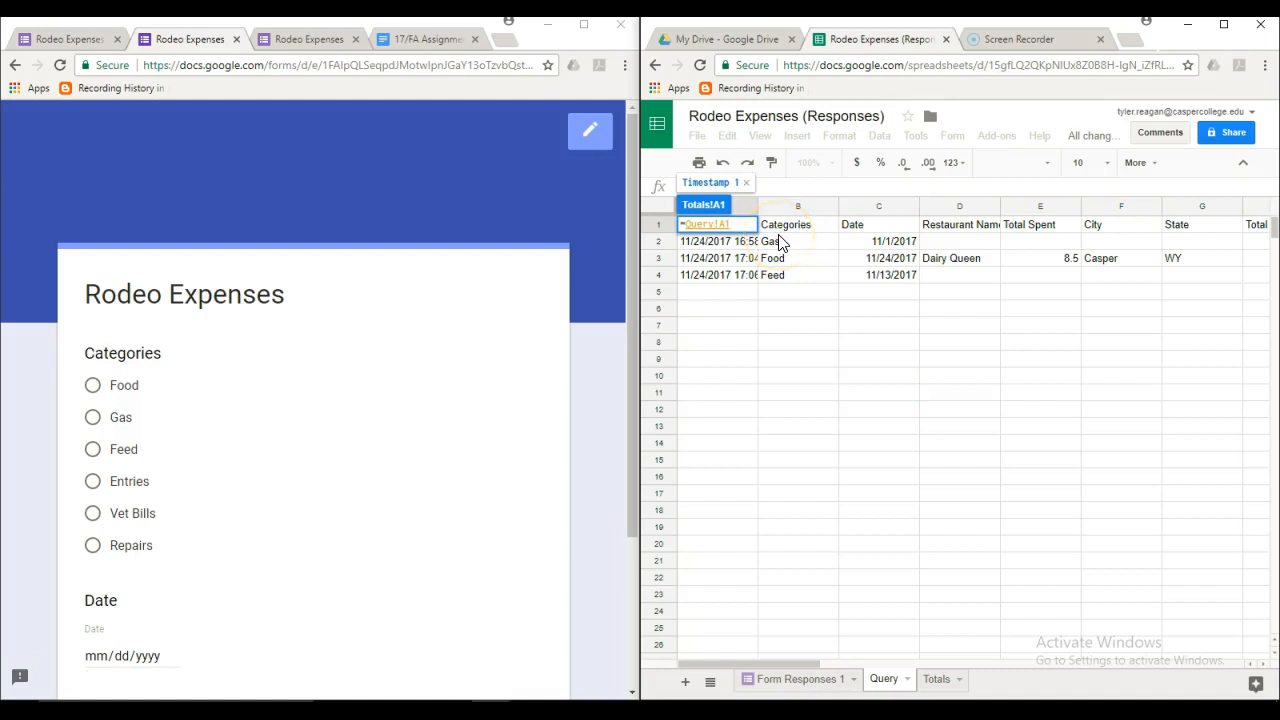
pyautogui.press('Return')
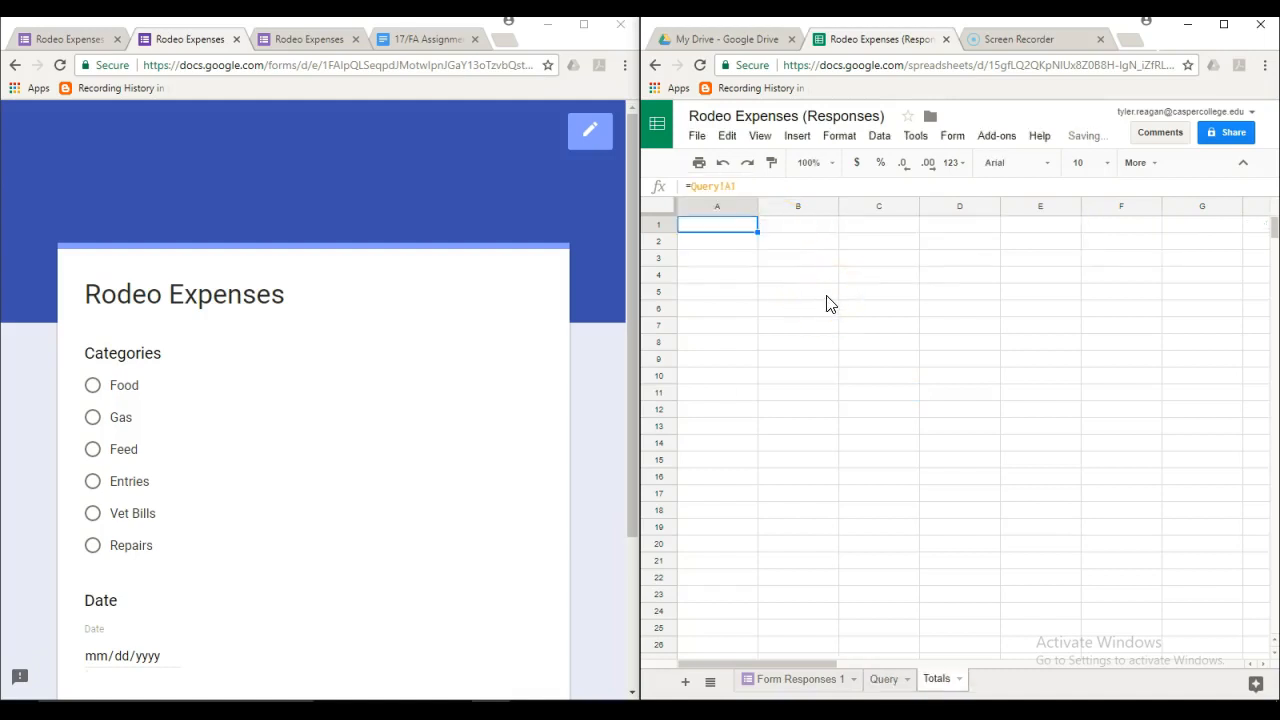
pyautogui.moveTo(758, 231); pyautogui.dragTo(1198, 216)
pyautogui.click(1205, 207)
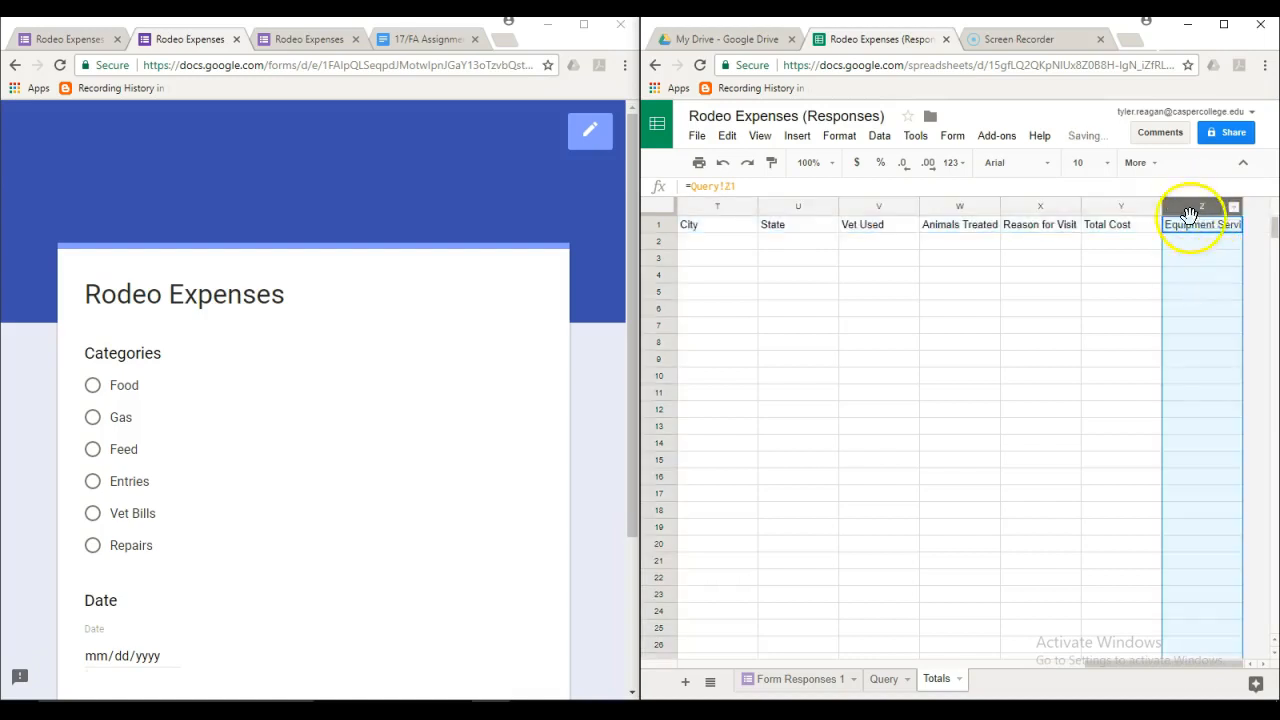
pyautogui.click(1118, 228)
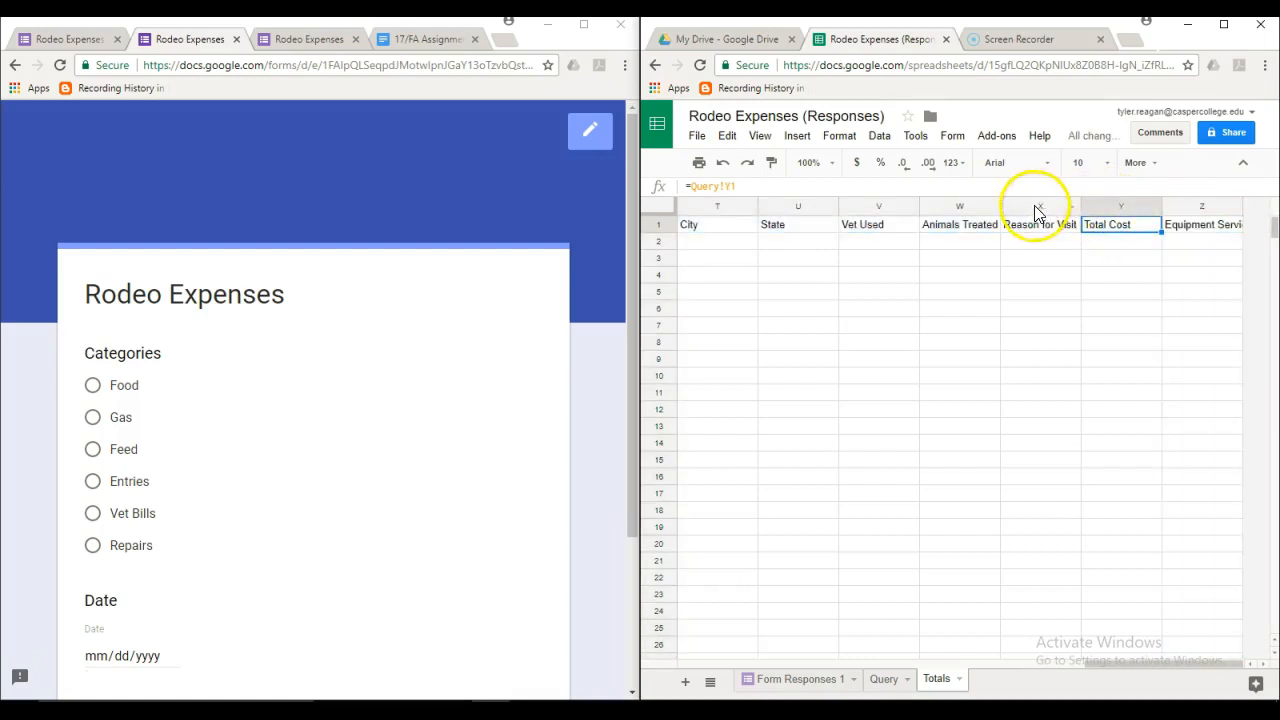
# Add three columns after column Z and extend the header link from Z1 through AC1.
pyautogui.rightClick(1200, 210)
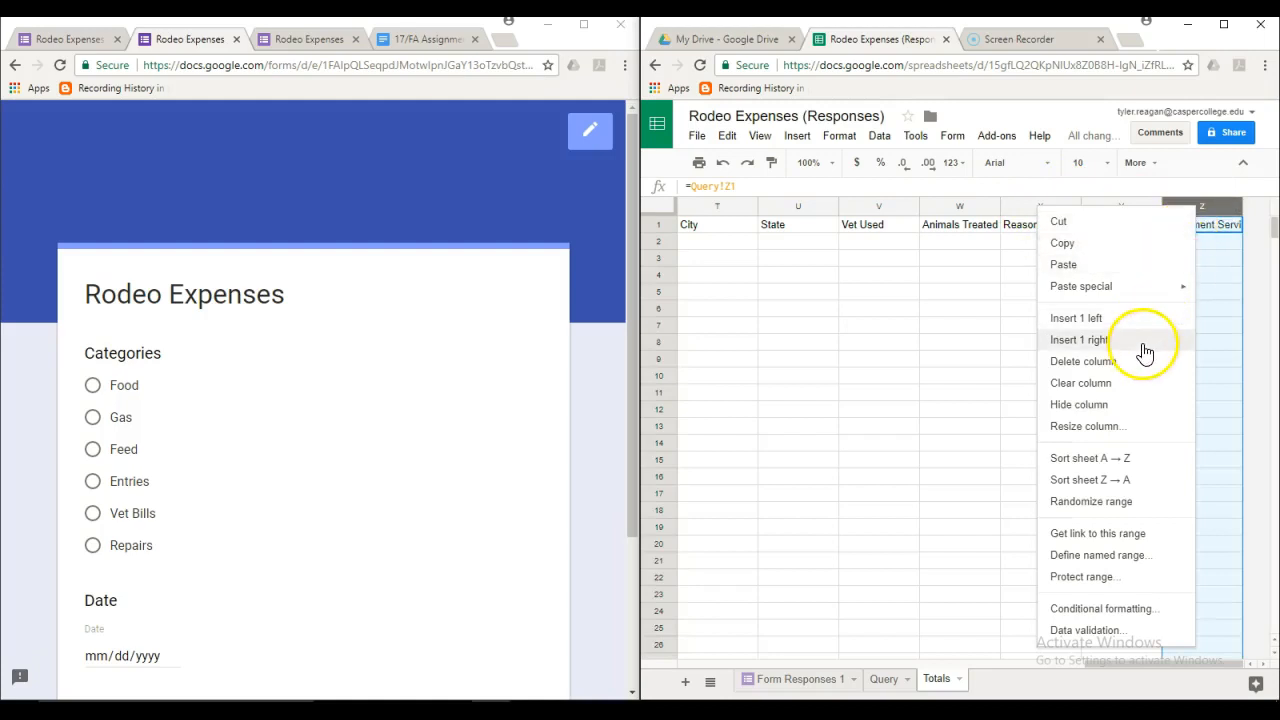
pyautogui.click(1143, 340)
pyautogui.rightClick(1175, 205)
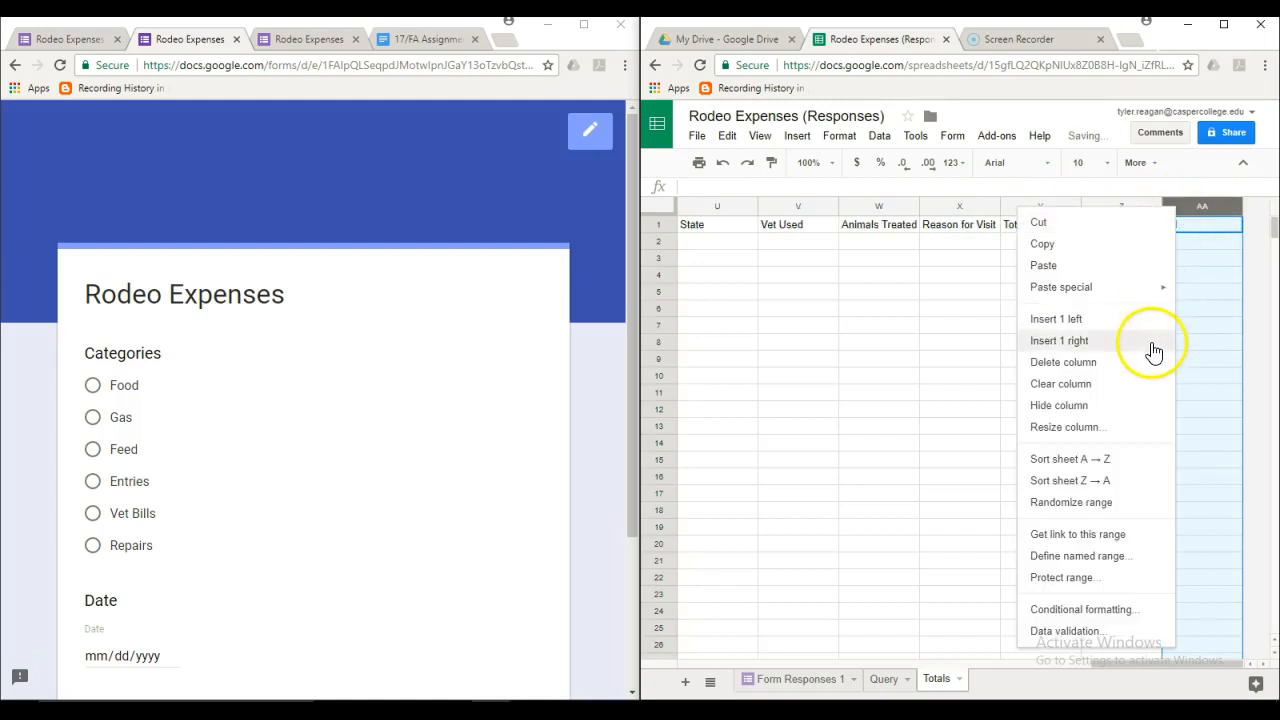
pyautogui.click(1150, 342)
pyautogui.rightClick(1136, 282)
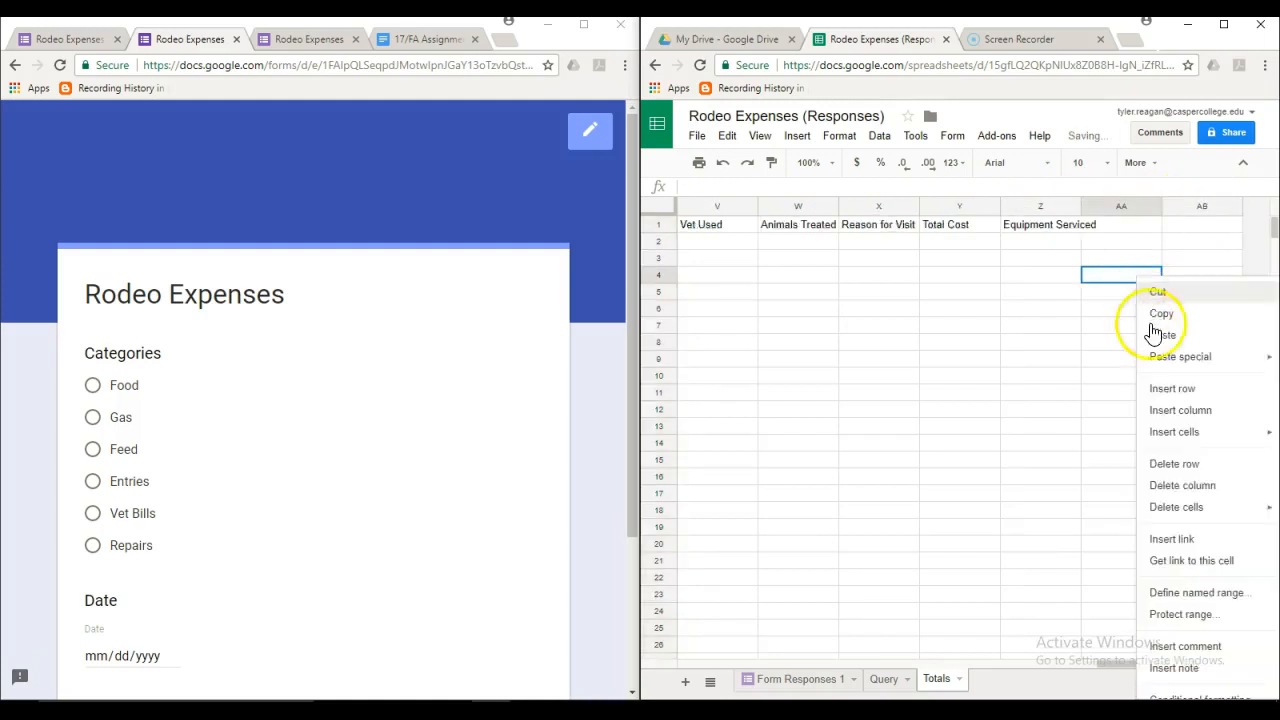
pyautogui.click(1185, 418)
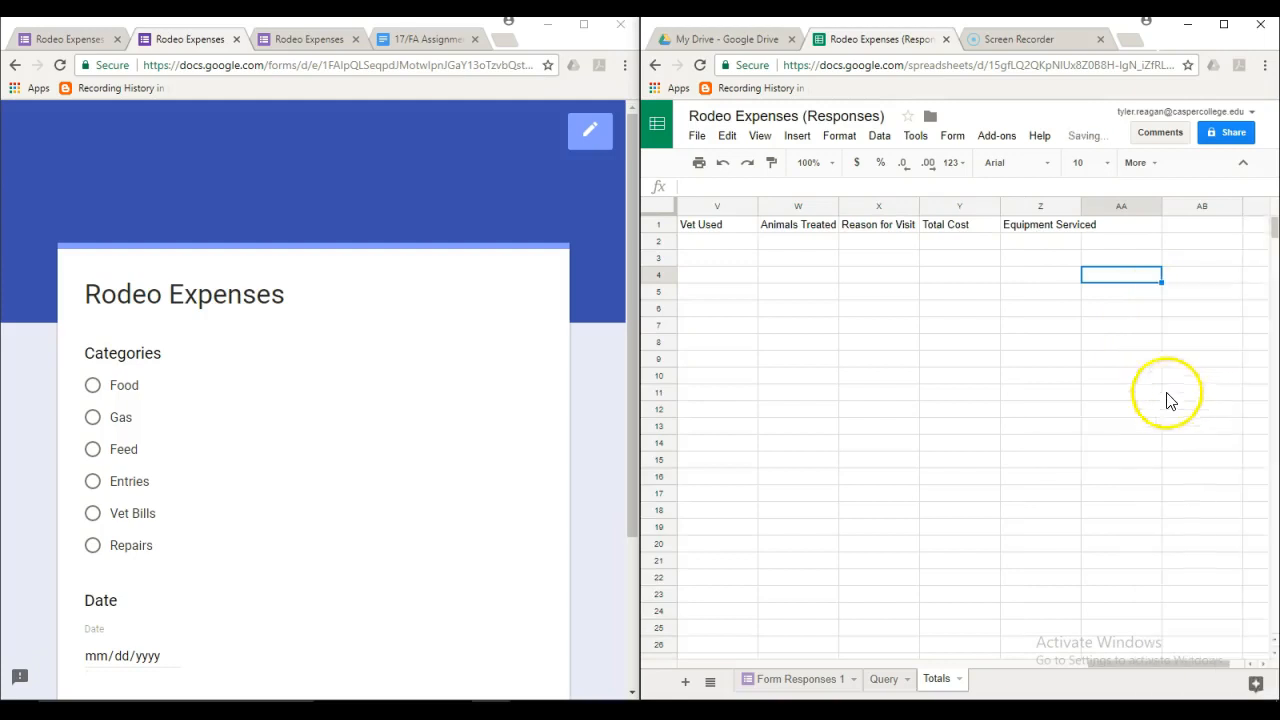
pyautogui.click(1077, 226)
pyautogui.moveTo(1081, 232); pyautogui.dragTo(1266, 224)
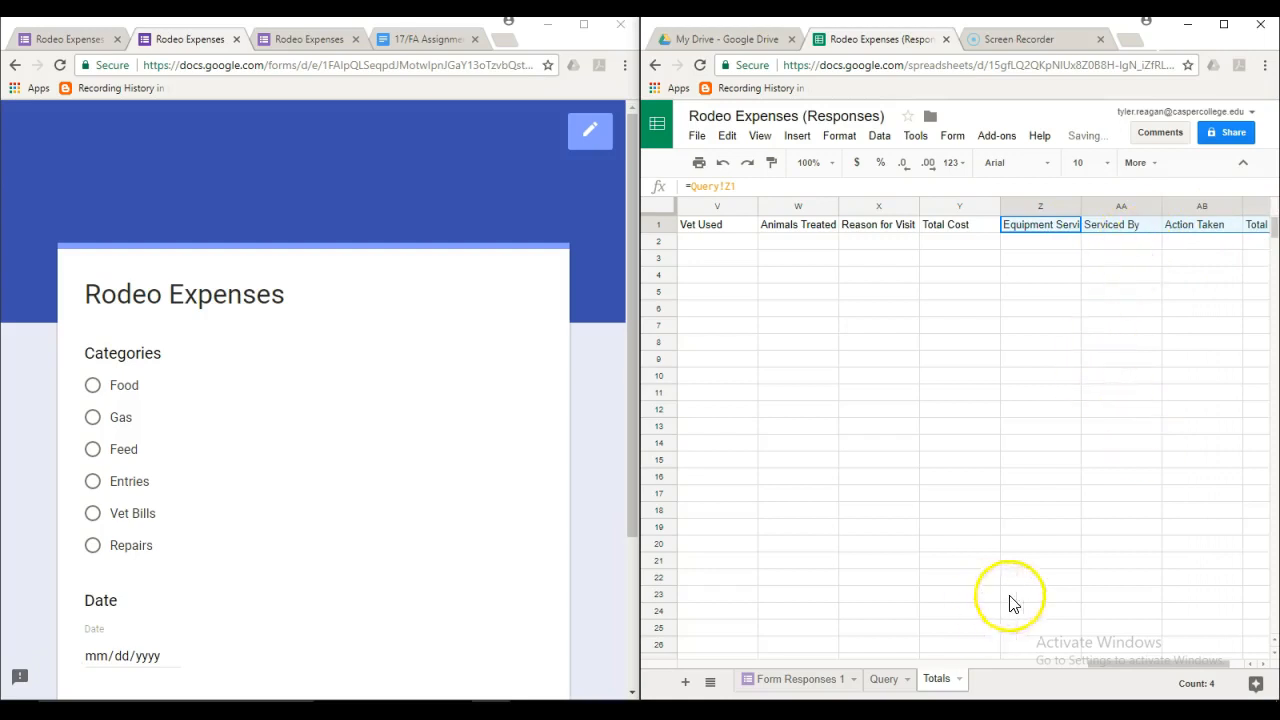
# Rename the Totals sheet as Ref Sheet.
pyautogui.click(960, 683)
pyautogui.click(957, 510)
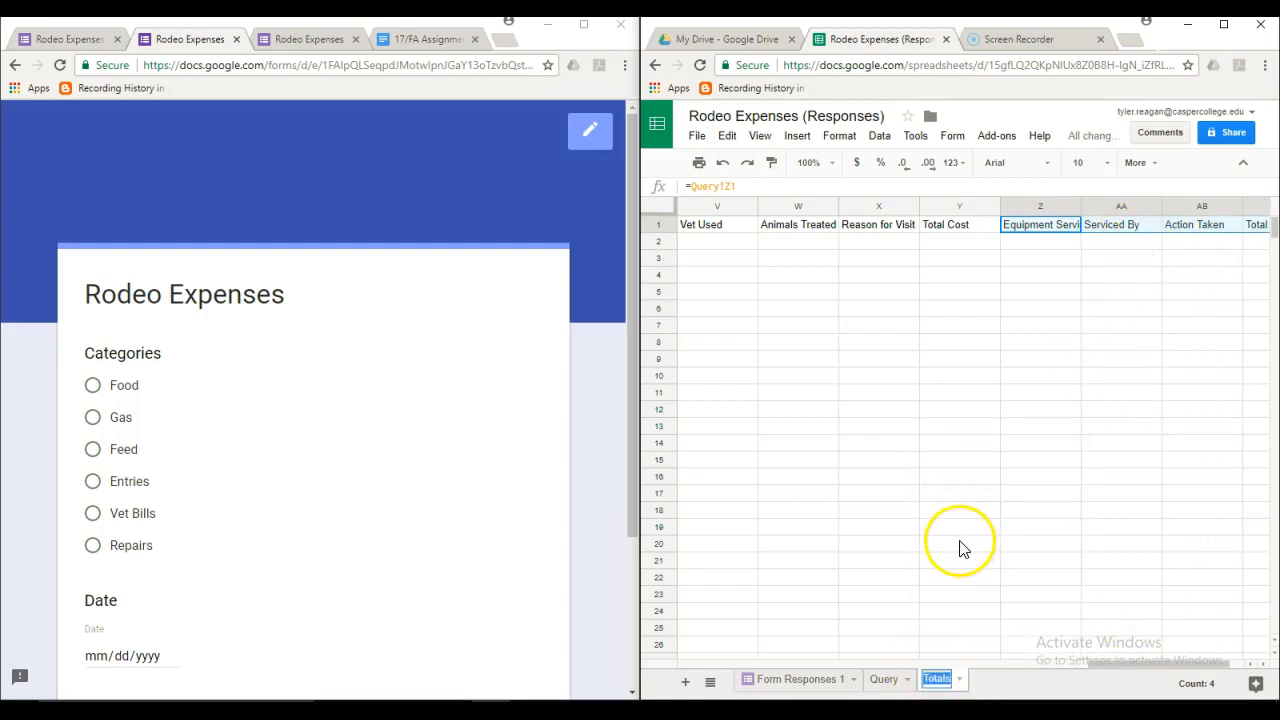
pyautogui.write('Ref Sheet')
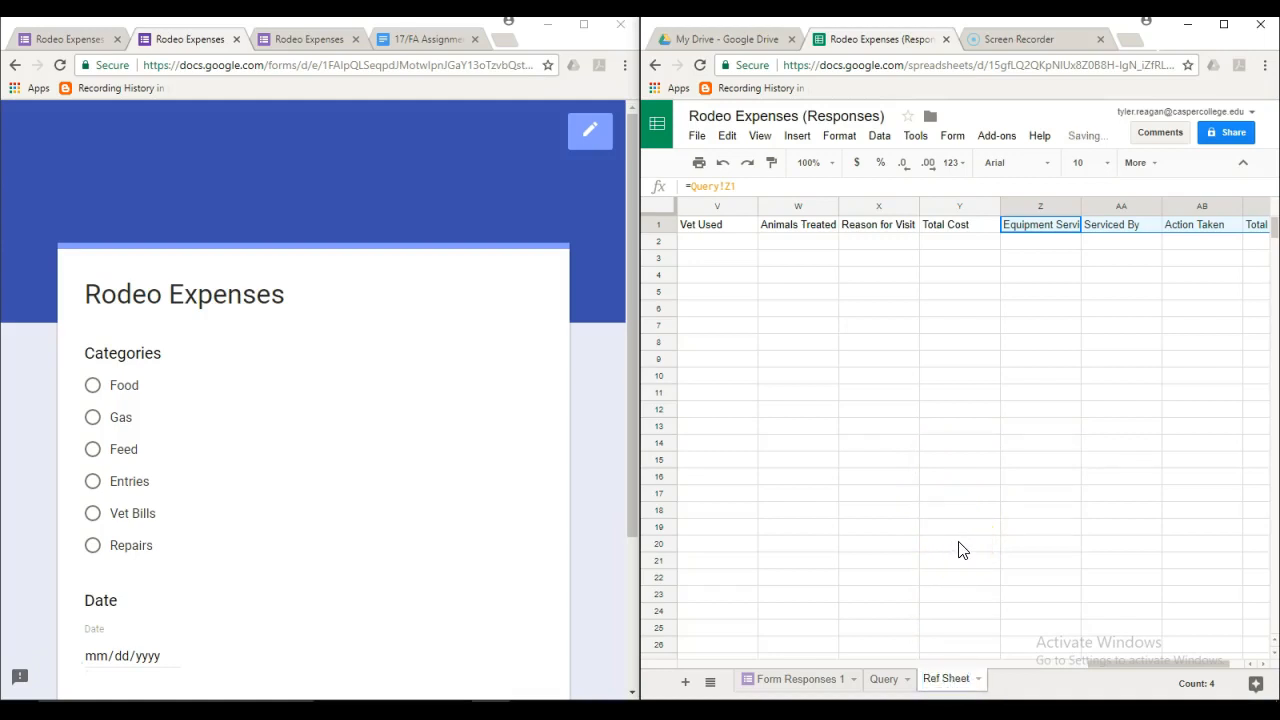
# Fill the row 1 links in columns A to AC of Ref Sheet down past row 117.
pyautogui.moveTo(1171, 663); pyautogui.dragTo(770, 618)
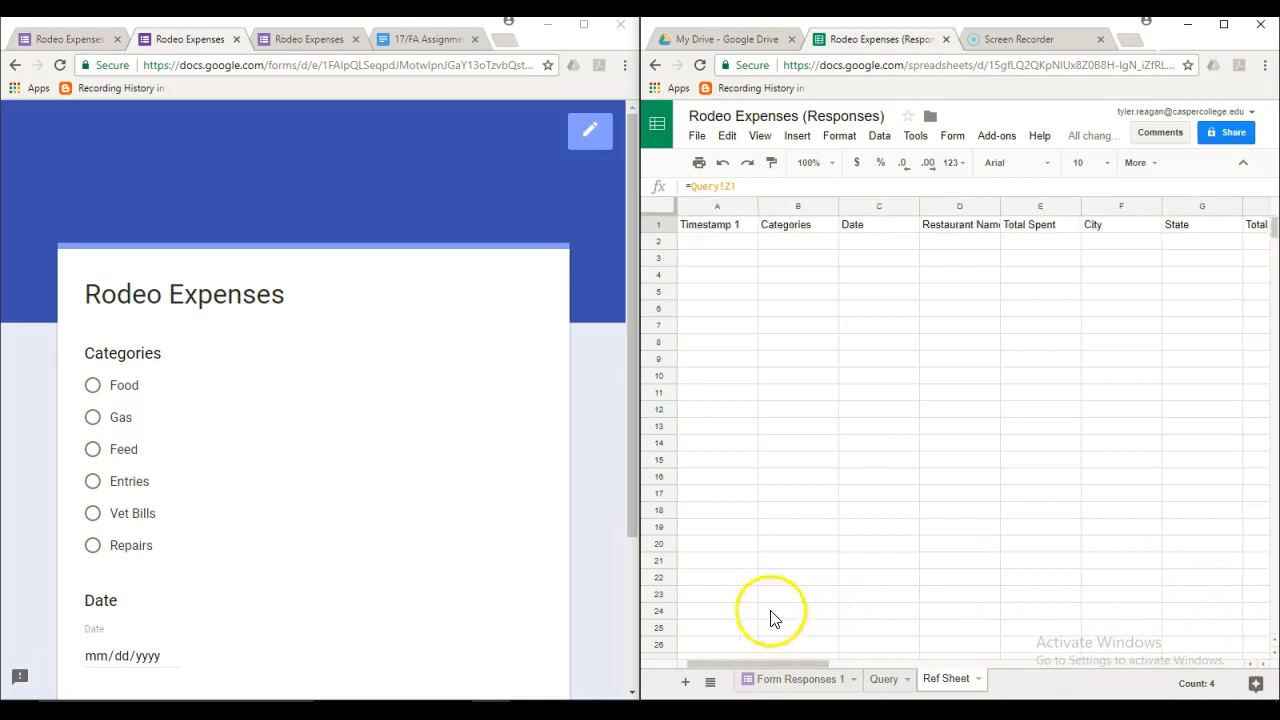
pyautogui.click(714, 226)
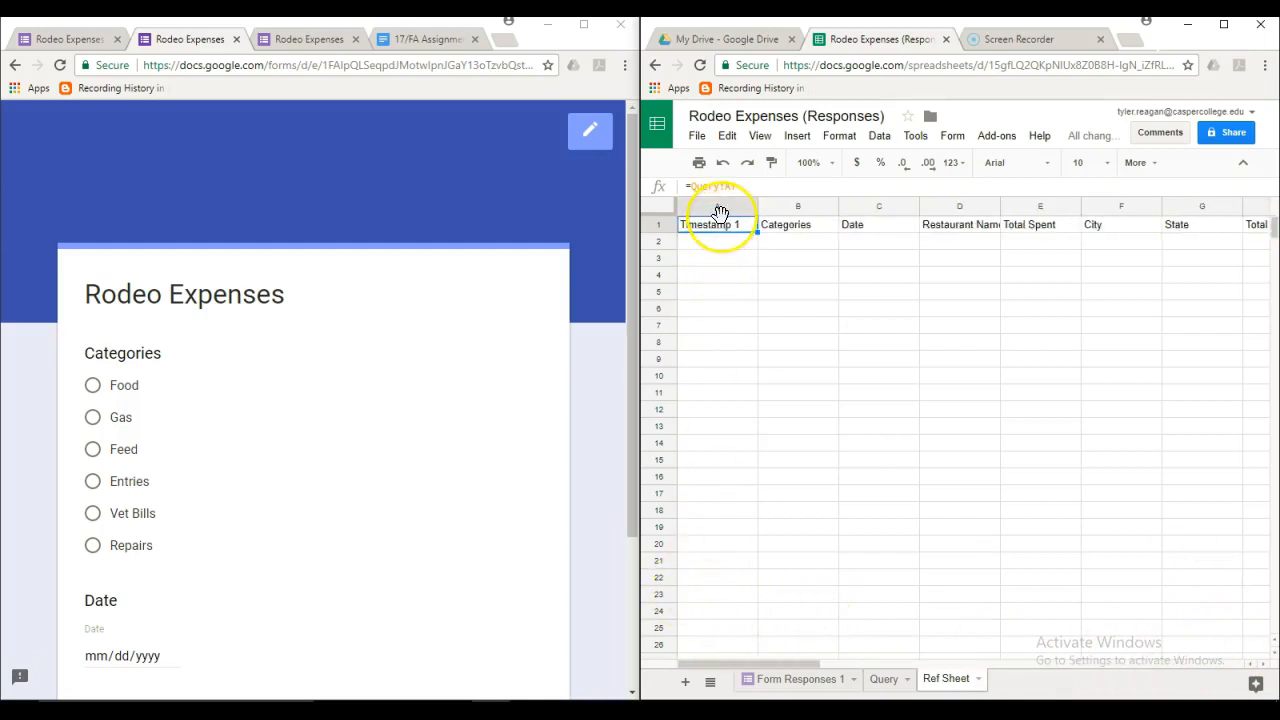
pyautogui.hotkey('ctrl', 'shift', 'Right')
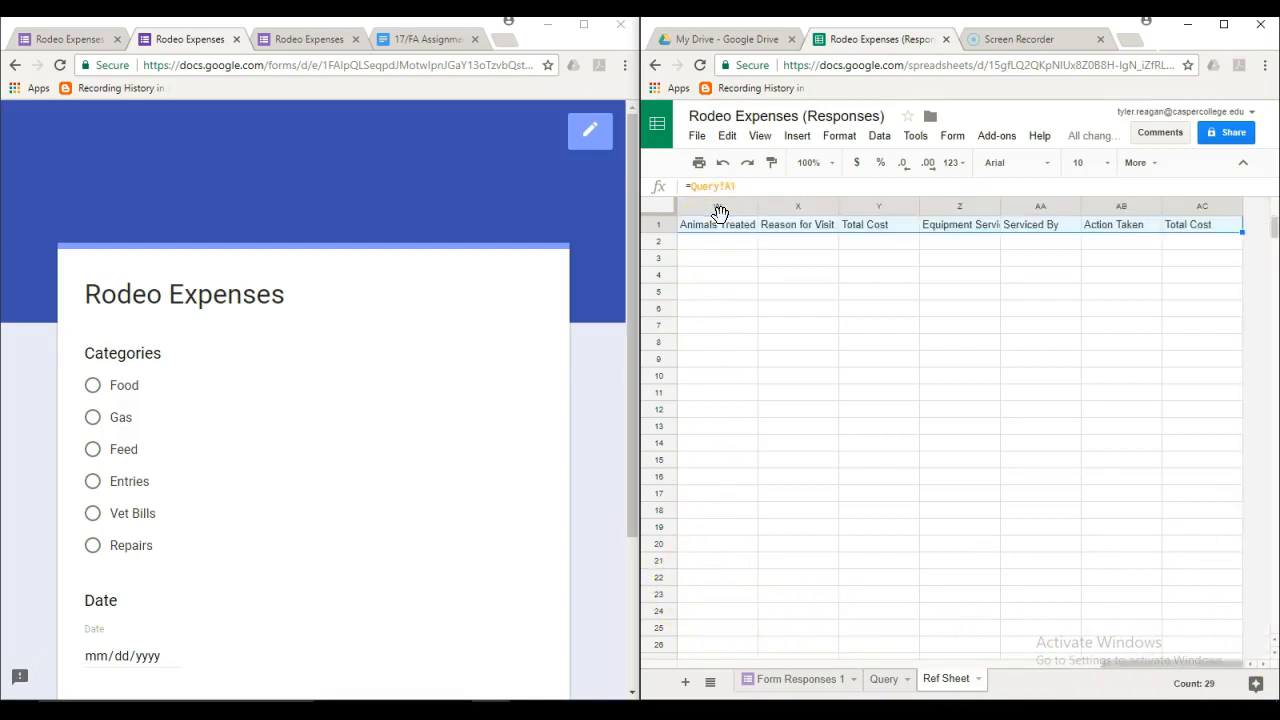
pyautogui.moveTo(1243, 231); pyautogui.dragTo(1065, 345)
pyautogui.click(1054, 296)
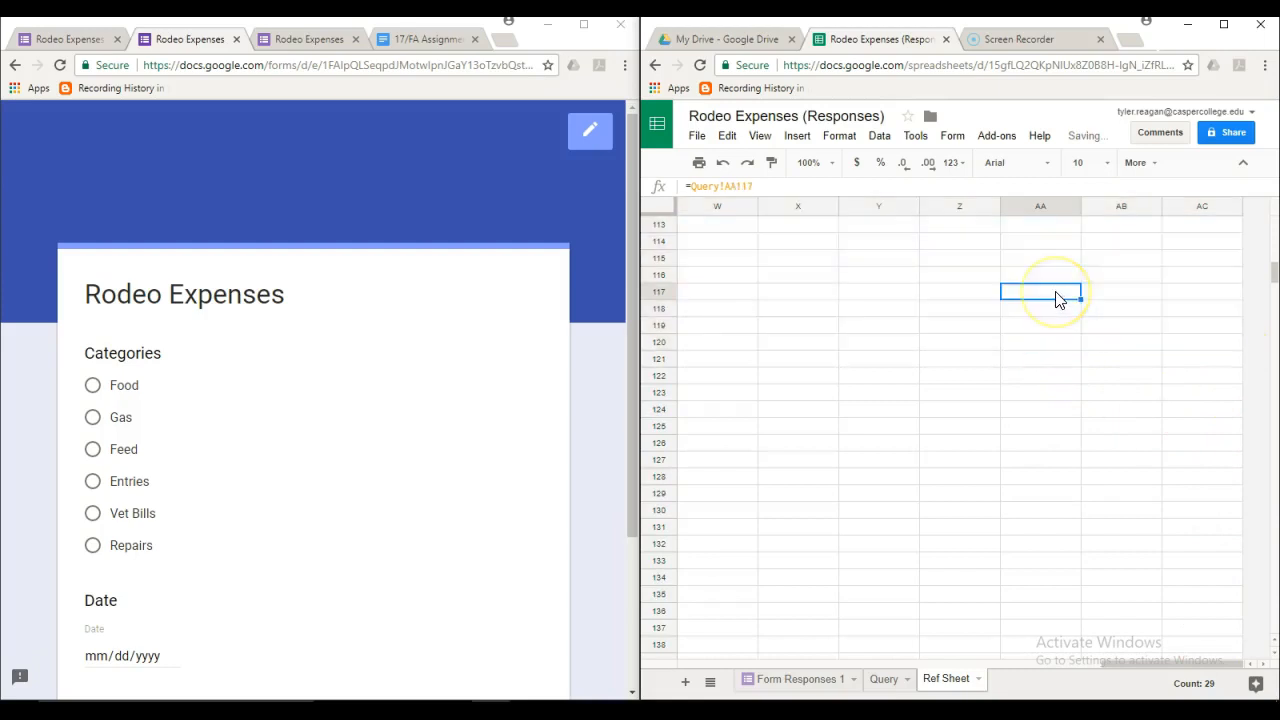
pyautogui.hotkey('ctrl', 'Up')
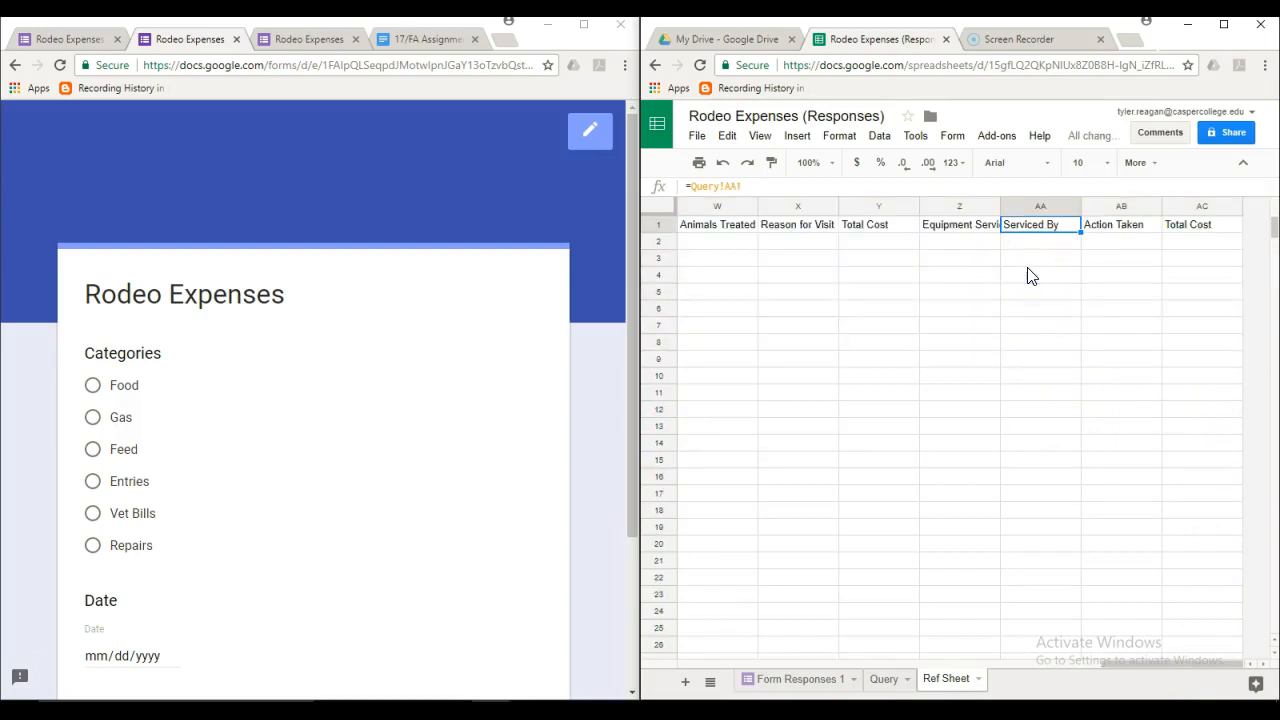
pyautogui.press('Down')
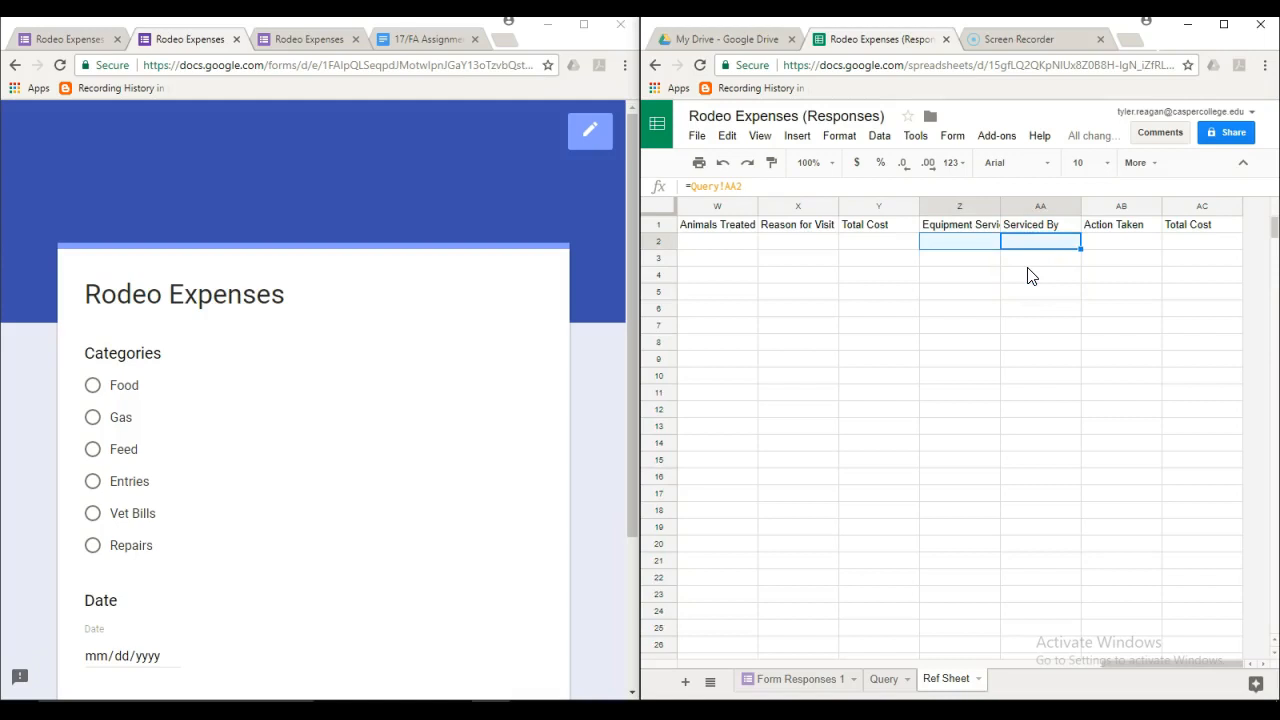
pyautogui.press('Home')
pyautogui.press('Right')
pyautogui.press('Right')
pyautogui.press('Right')
pyautogui.press('Right')
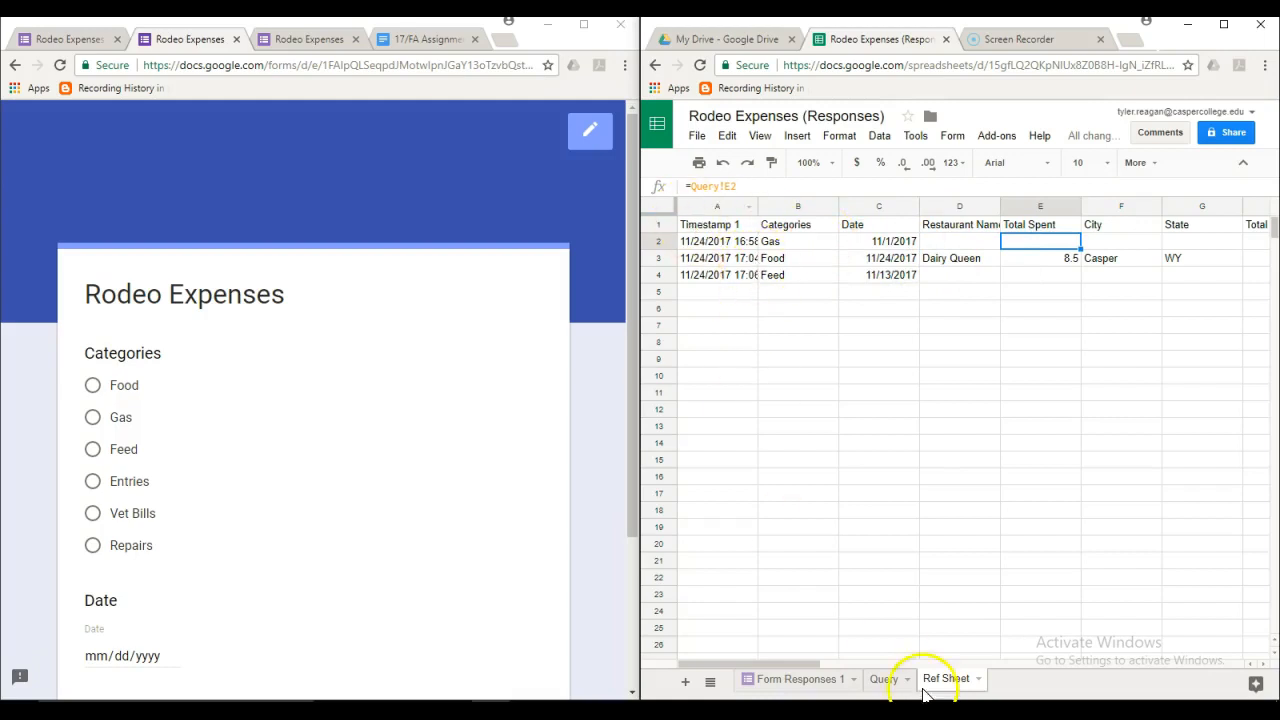
# Compare the formulas in A1 and A2 of the Query sheet with the individual cell links in columns A to C of Ref Sheet.
pyautogui.click(880, 679)
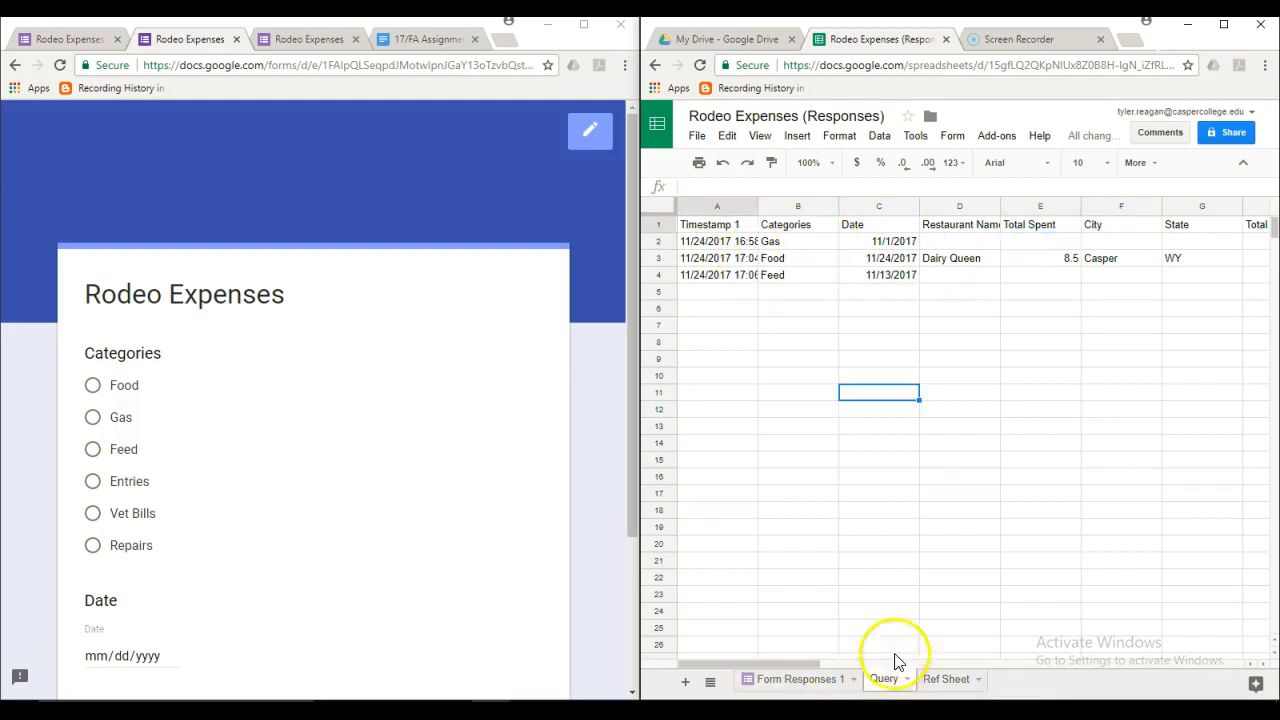
pyautogui.click(729, 226)
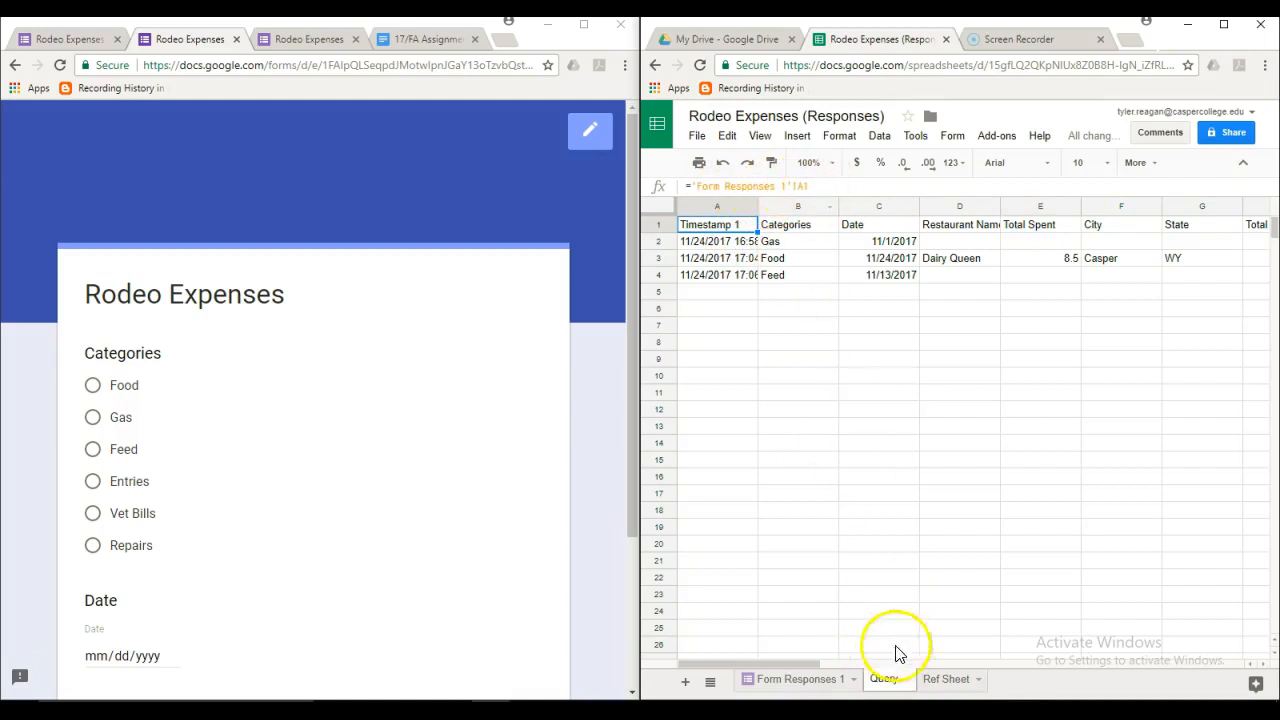
pyautogui.click(947, 682)
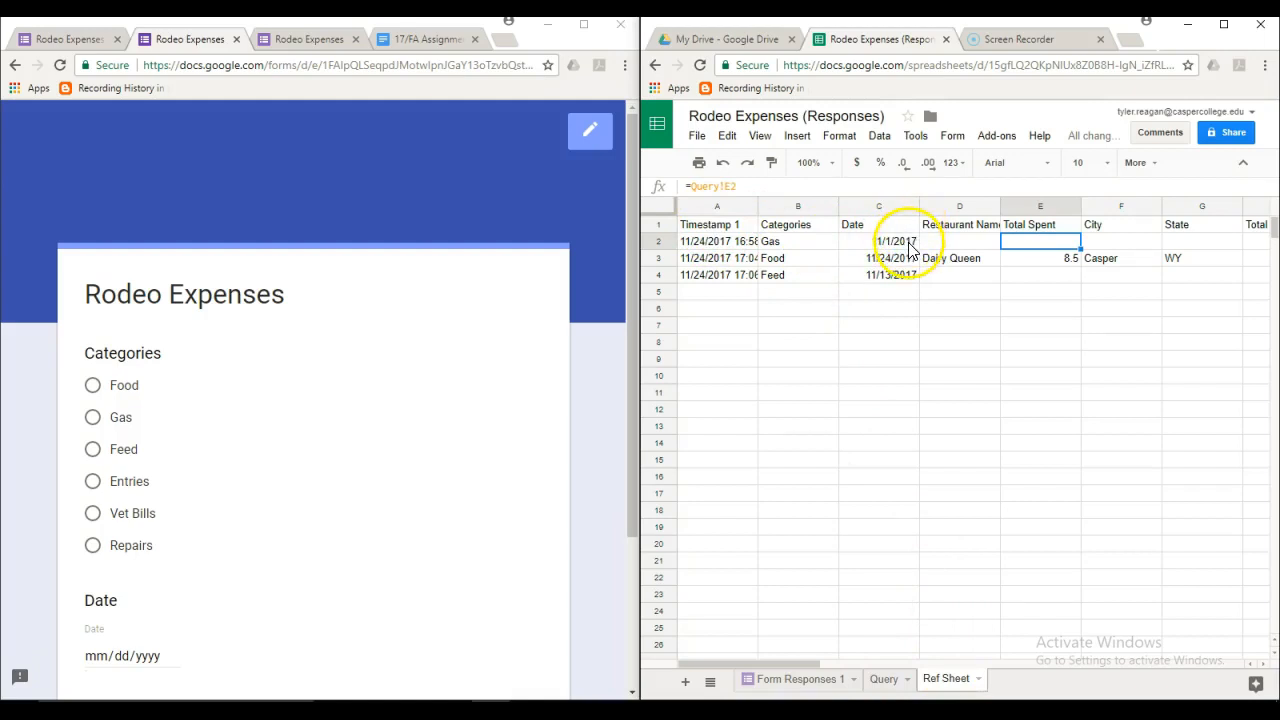
pyautogui.click(886, 681)
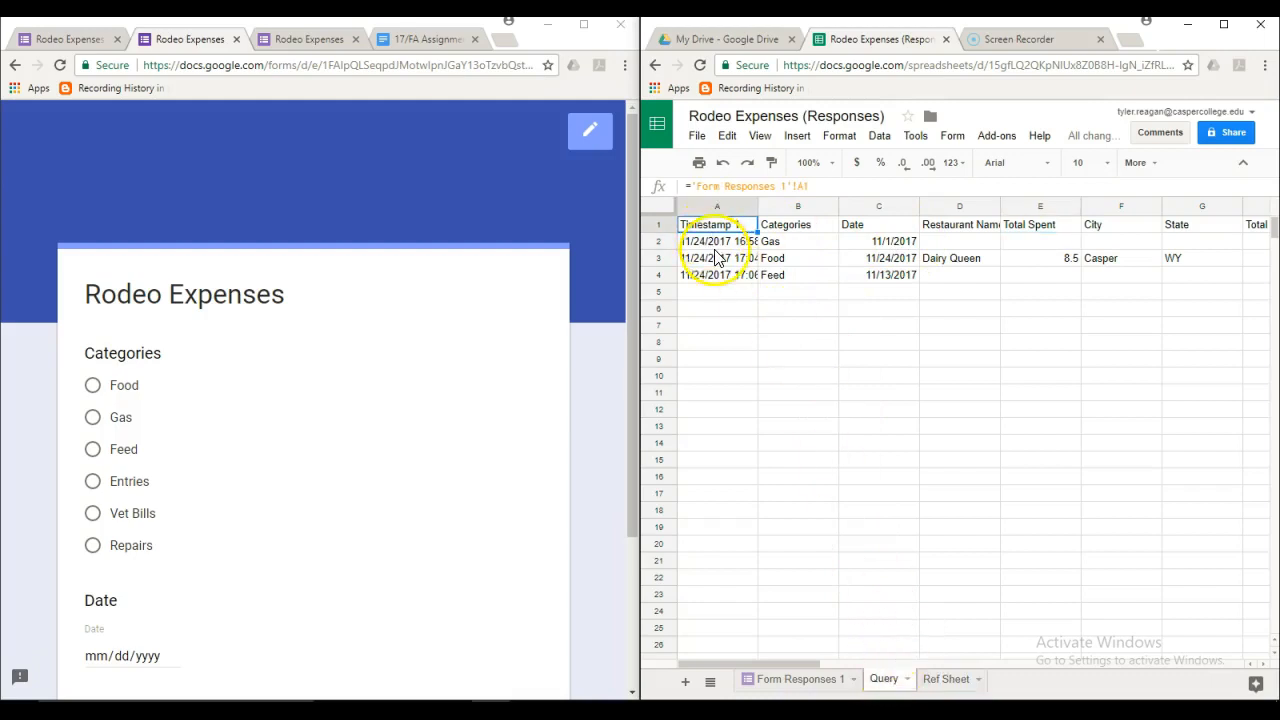
pyautogui.click(712, 243)
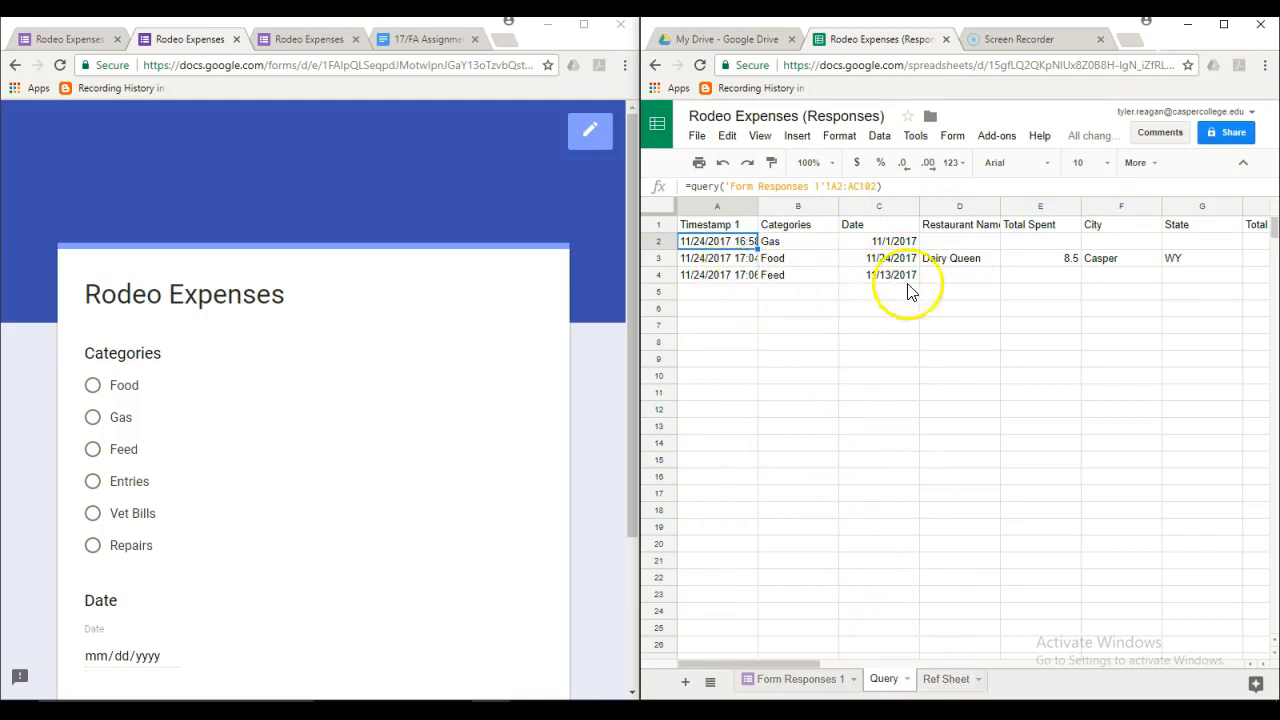
pyautogui.click(946, 680)
pyautogui.click(745, 260)
pyautogui.click(750, 277)
pyautogui.click(740, 224)
pyautogui.click(738, 243)
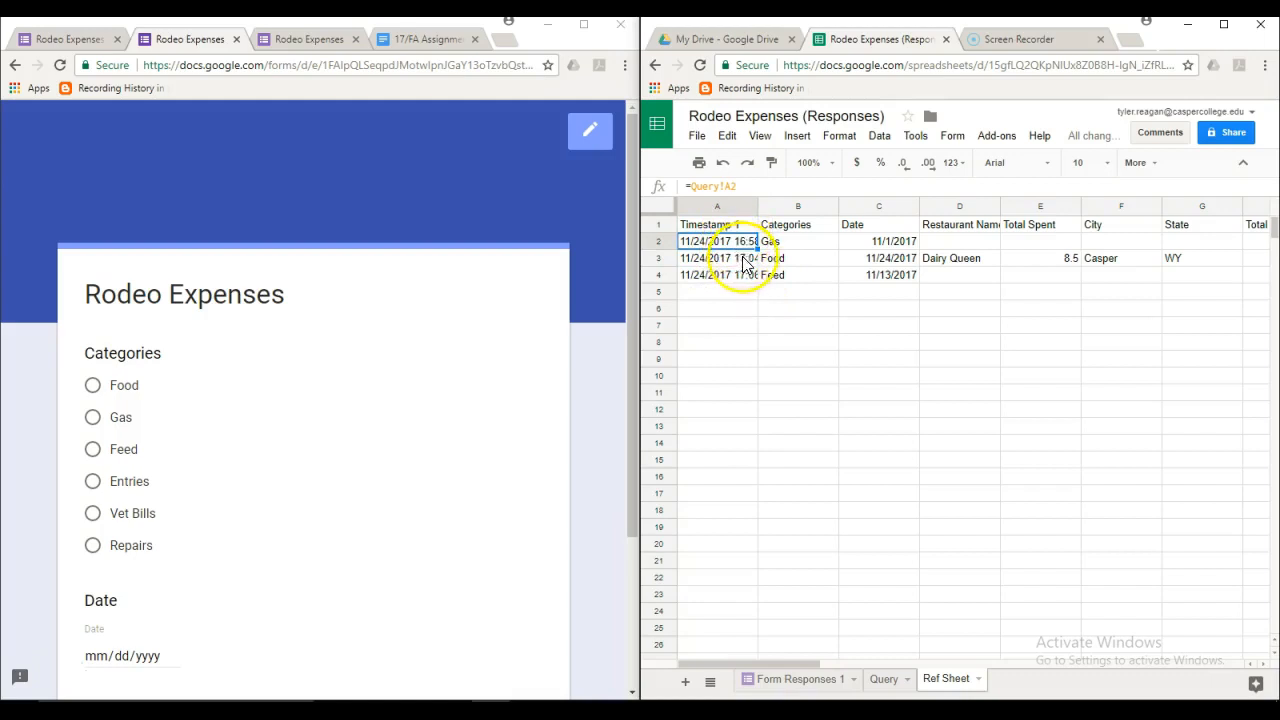
pyautogui.click(821, 256)
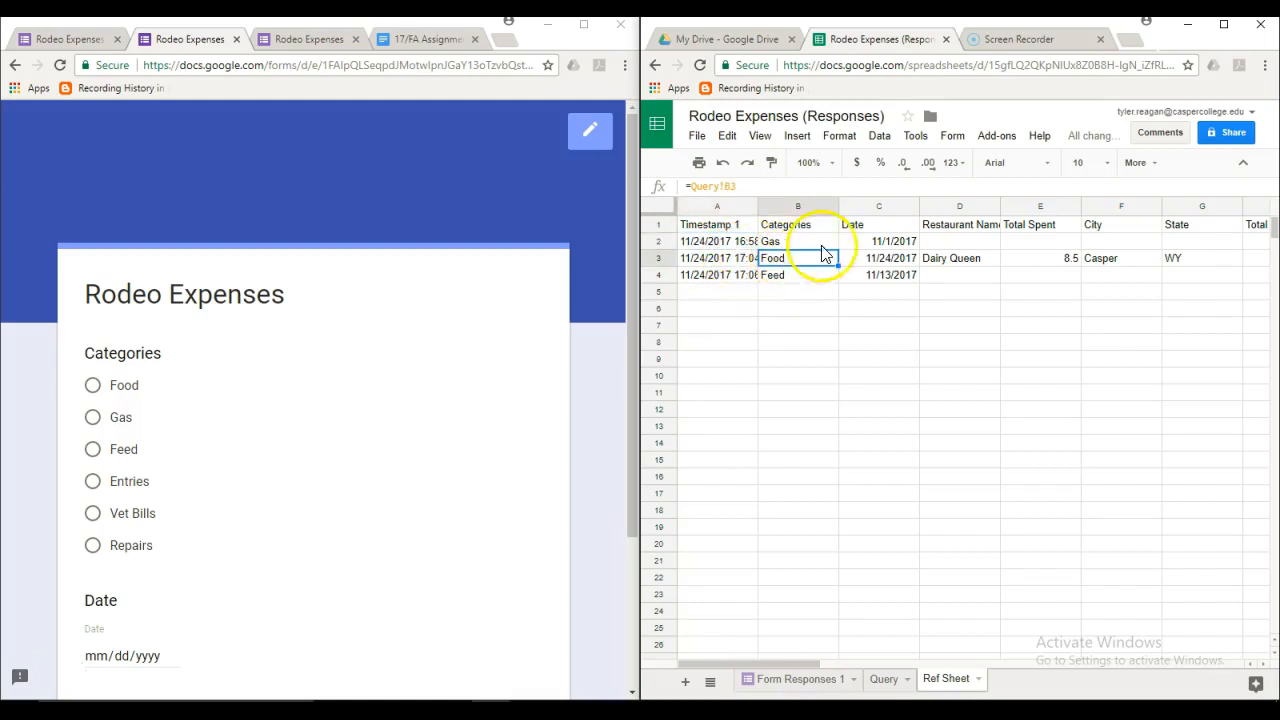
pyautogui.click(880, 257)
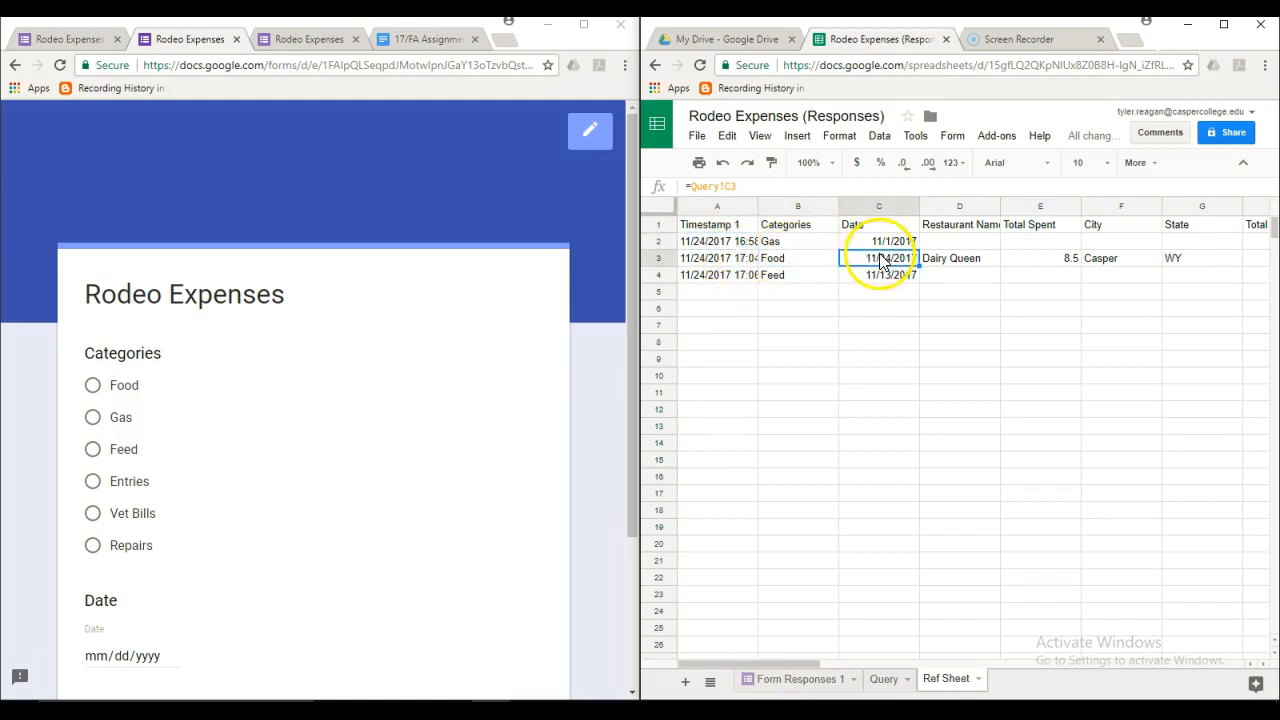
pyautogui.click(884, 679)
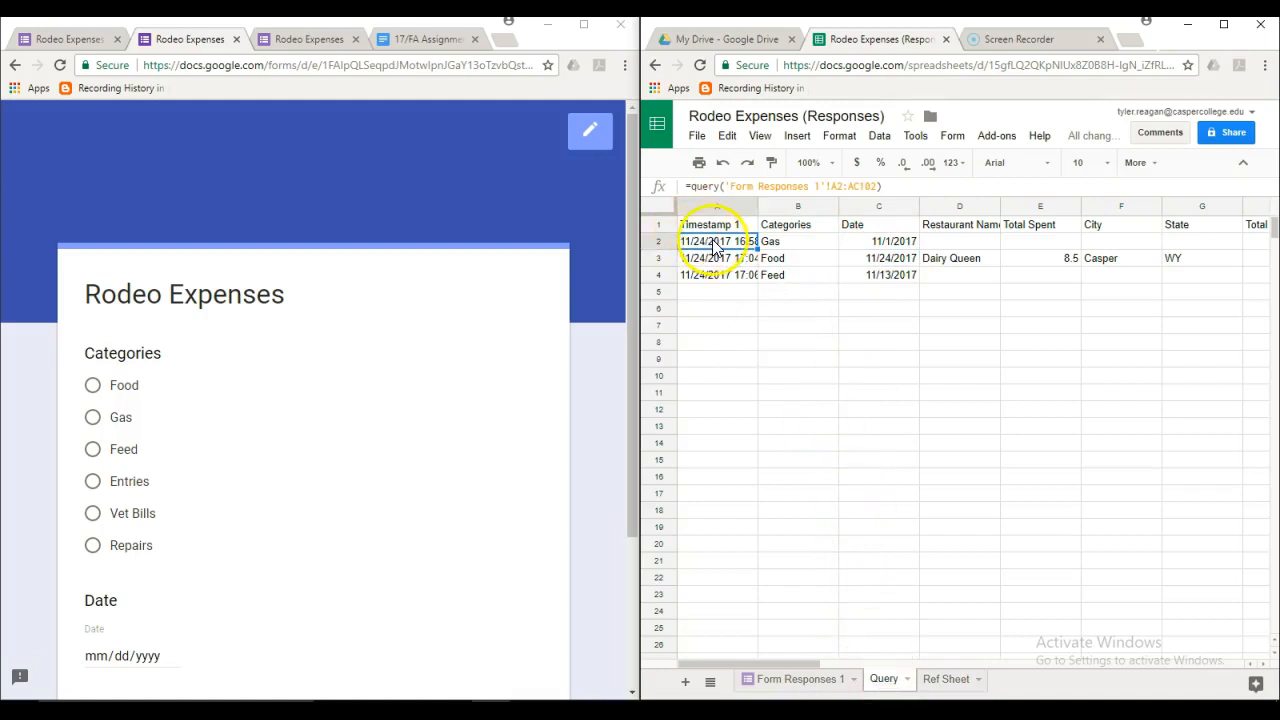
pyautogui.click(738, 186)
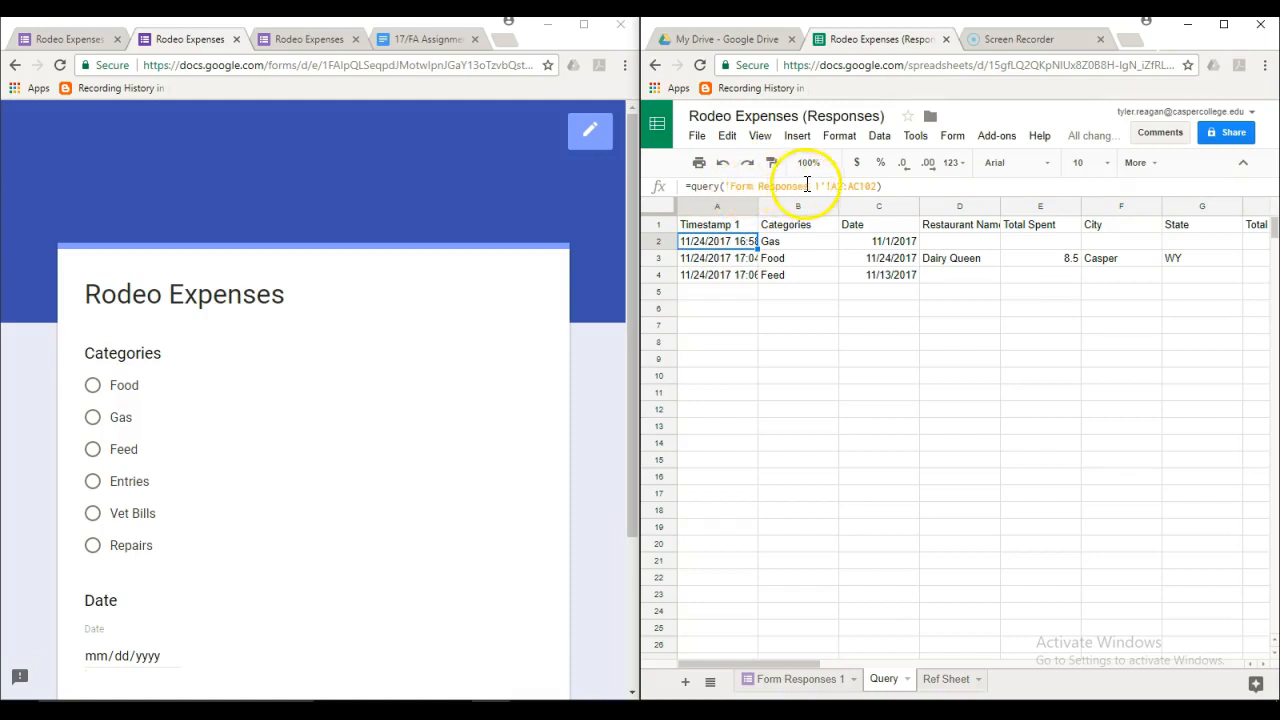
pyautogui.click(958, 680)
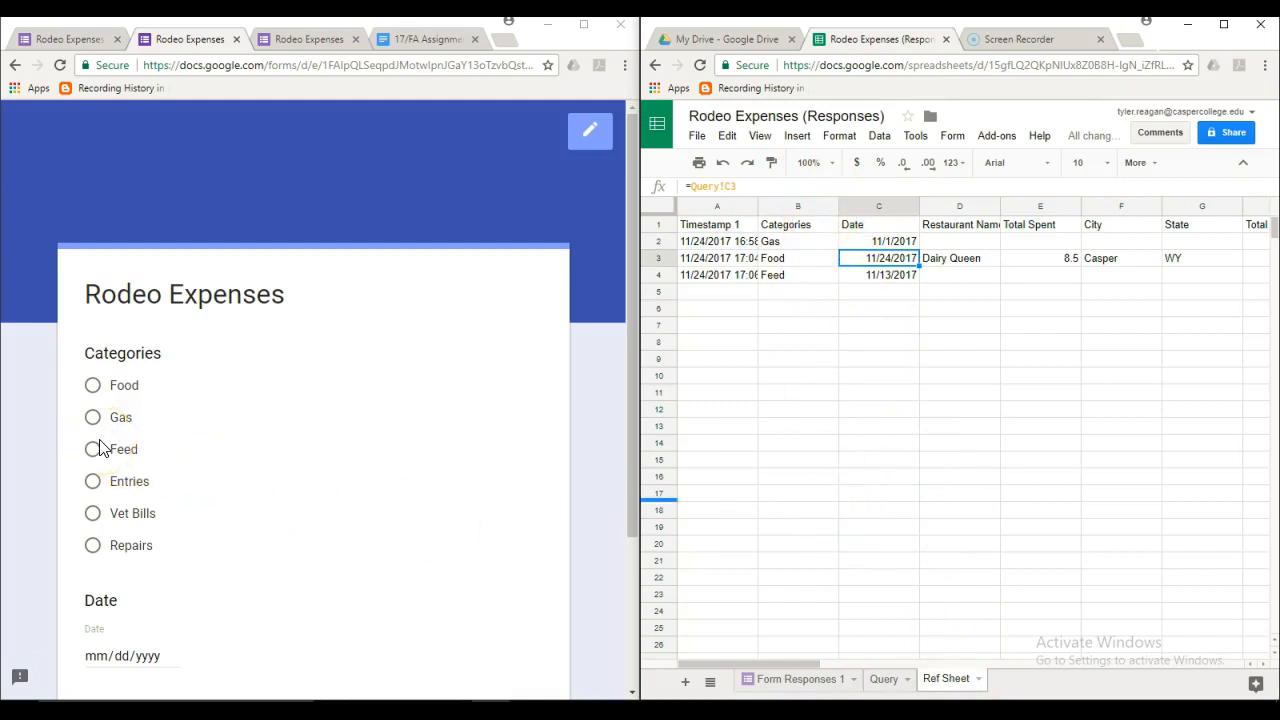
# Start a Rodeo Expenses form response with category Repairs and date 11/15/2017, and continue to the Repairs section.
pyautogui.click(93, 545)
pyautogui.click(170, 657)
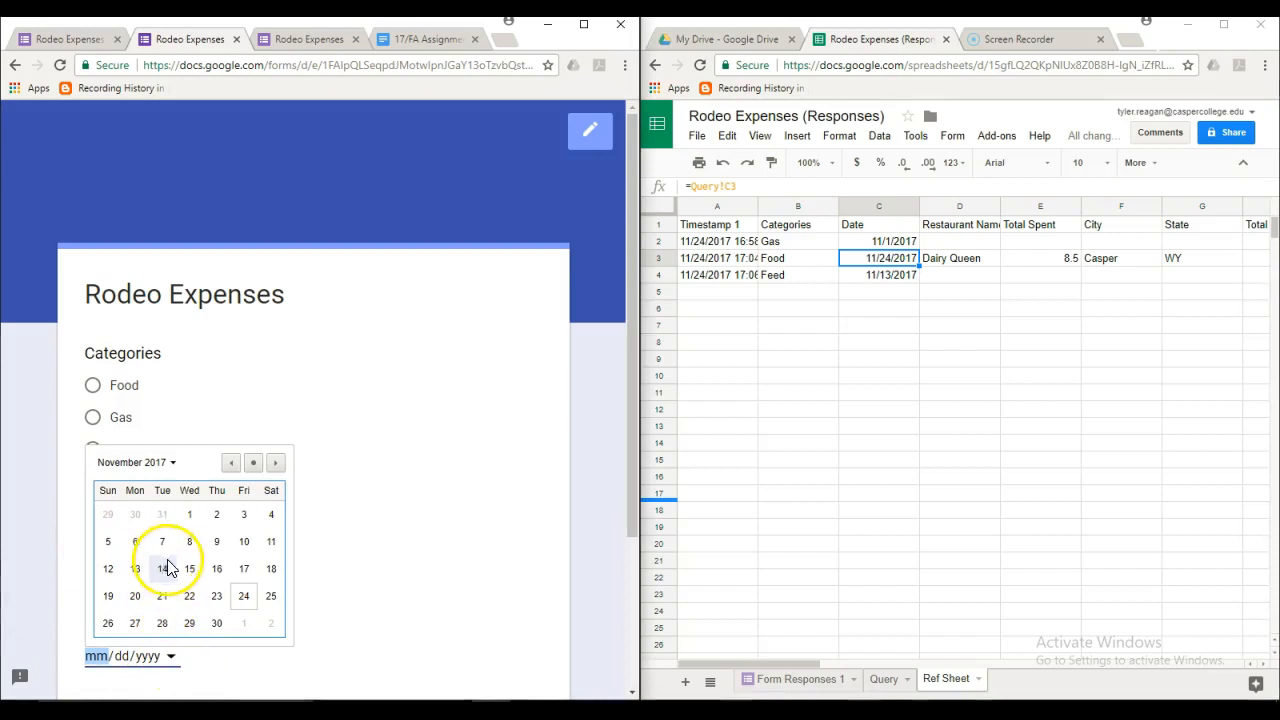
pyautogui.click(189, 568)
pyautogui.scroll(-1, 276, 562)
pyautogui.scroll(-1, 276, 562)
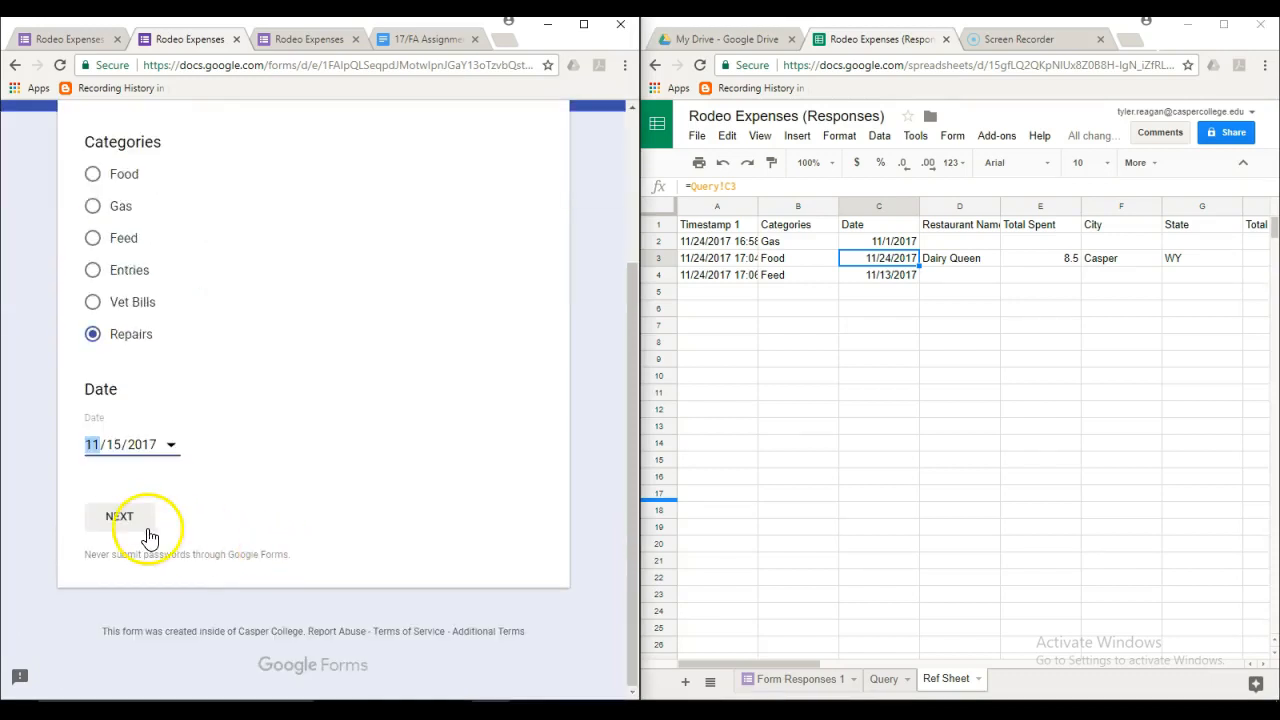
pyautogui.click(131, 516)
# Choose Truck as the equipment serviced and enter Chevy Dealer under Serviced By.
pyautogui.click(125, 466)
pyautogui.scroll(-2, 122, 468)
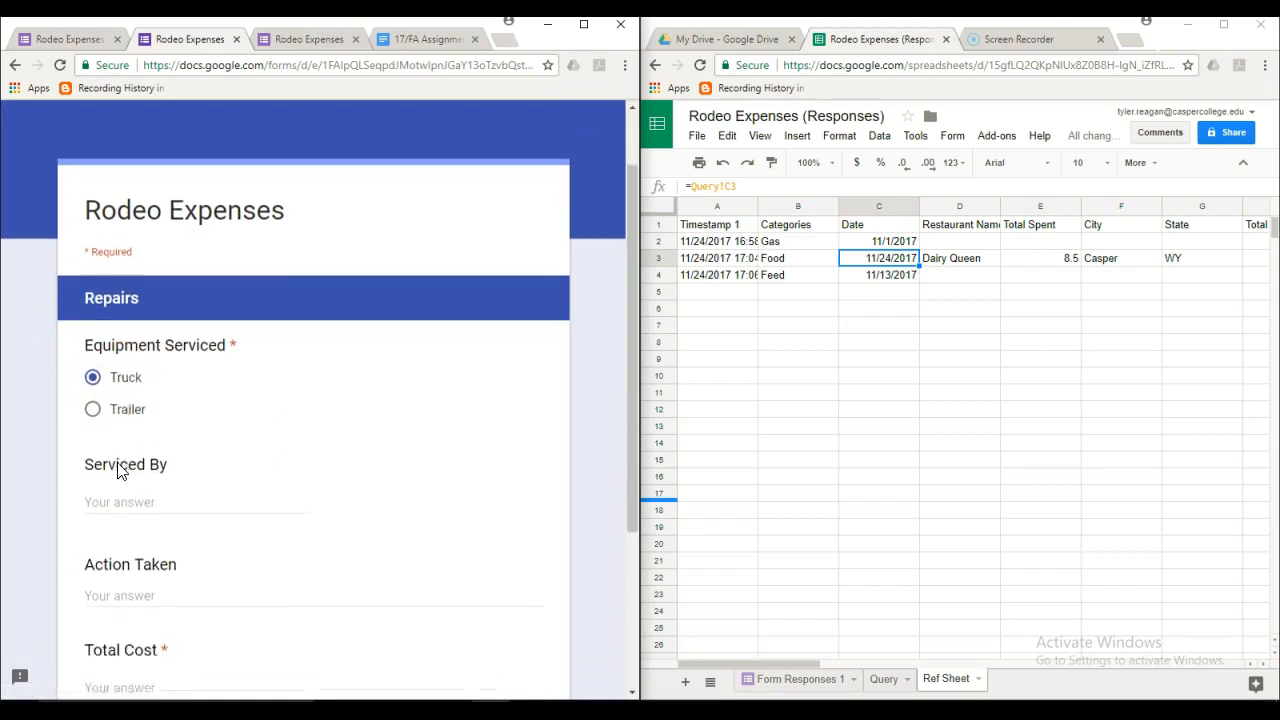
pyautogui.click(130, 424)
pyautogui.write('R')
pyautogui.press('BackSpace')
pyautogui.write('Chevy Dealer')
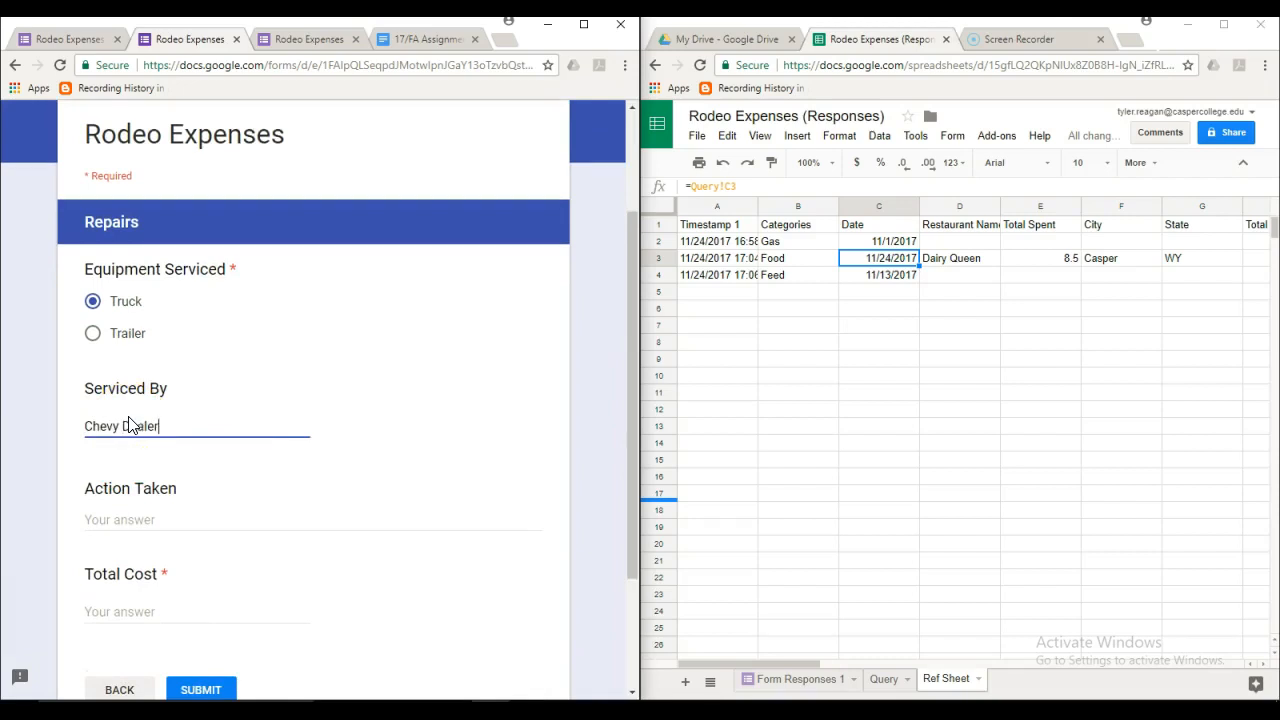
# Enter Oil Change as the action taken and 45.95 as the total cost, and submit the form response.
pyautogui.click(162, 516)
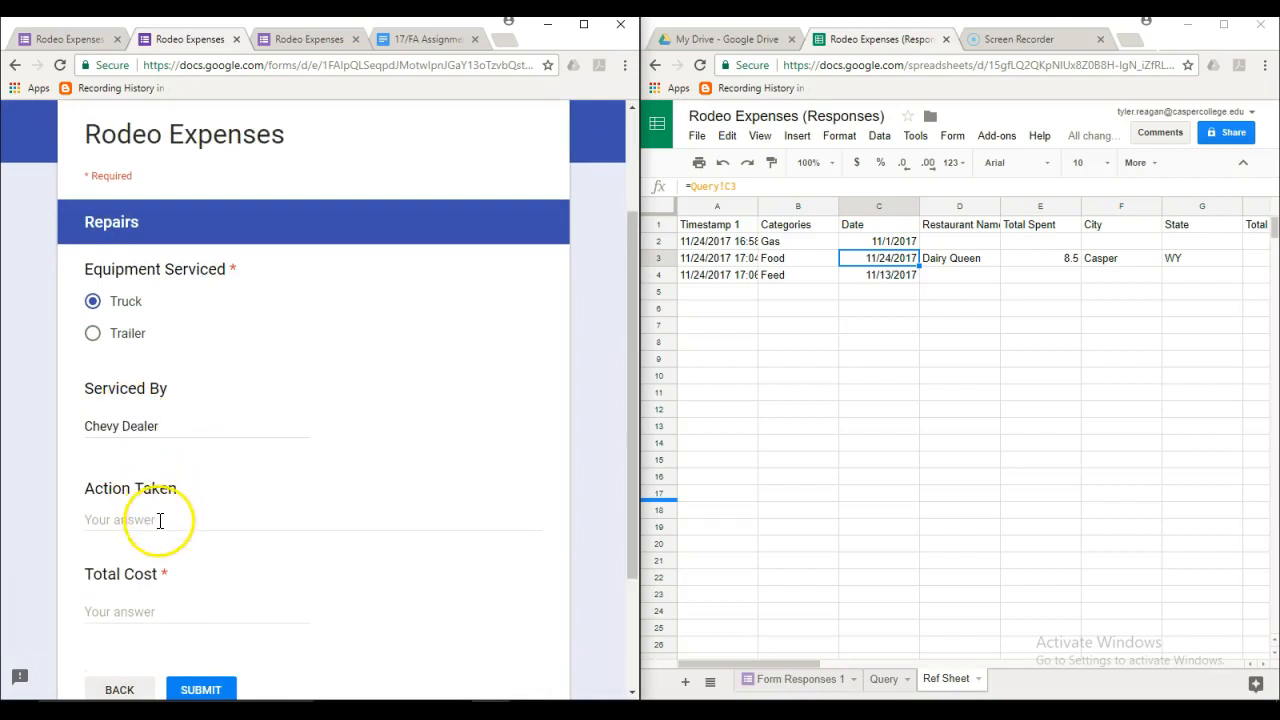
pyautogui.write('Oil Change')
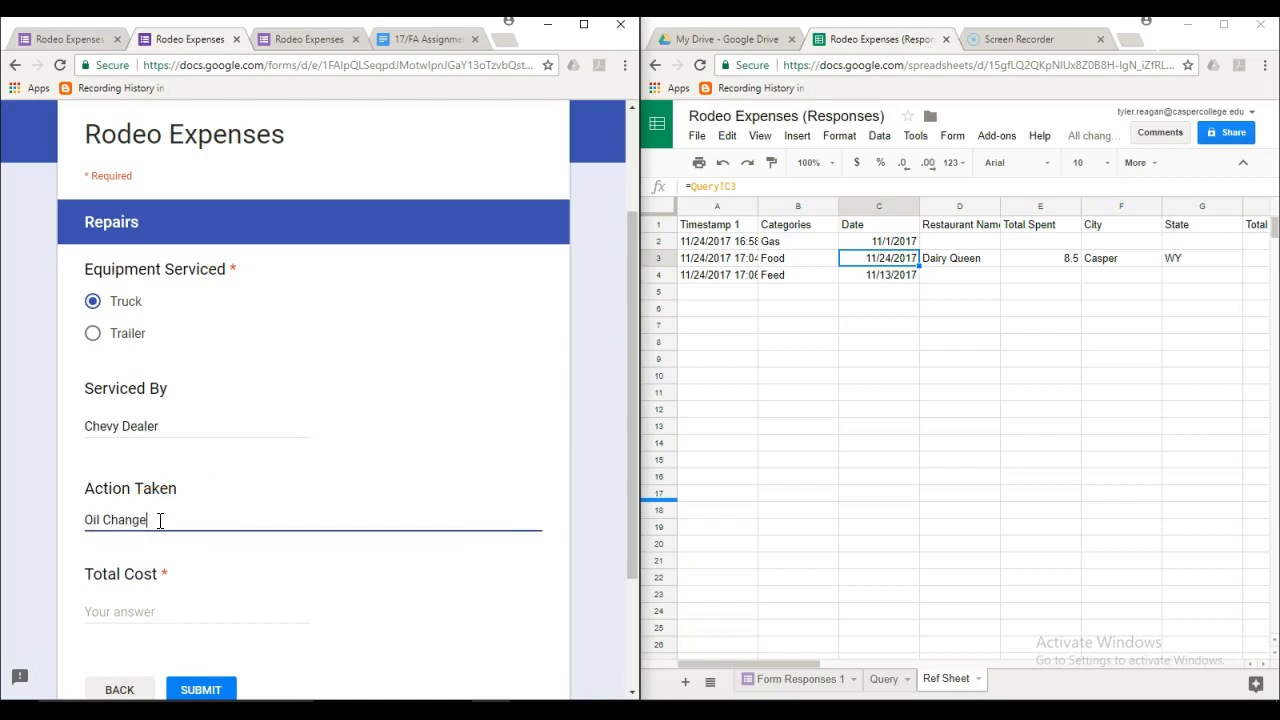
pyautogui.rightClick(160, 520)
pyautogui.click(183, 605)
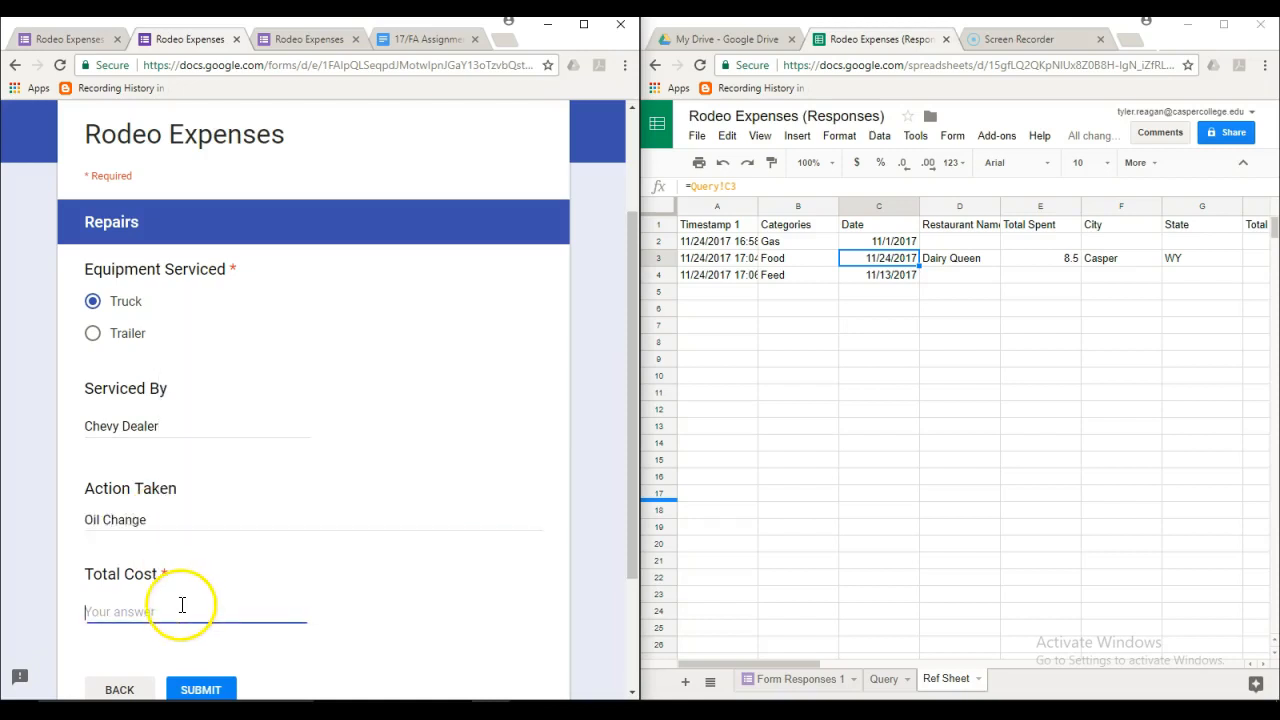
pyautogui.write('45.95')
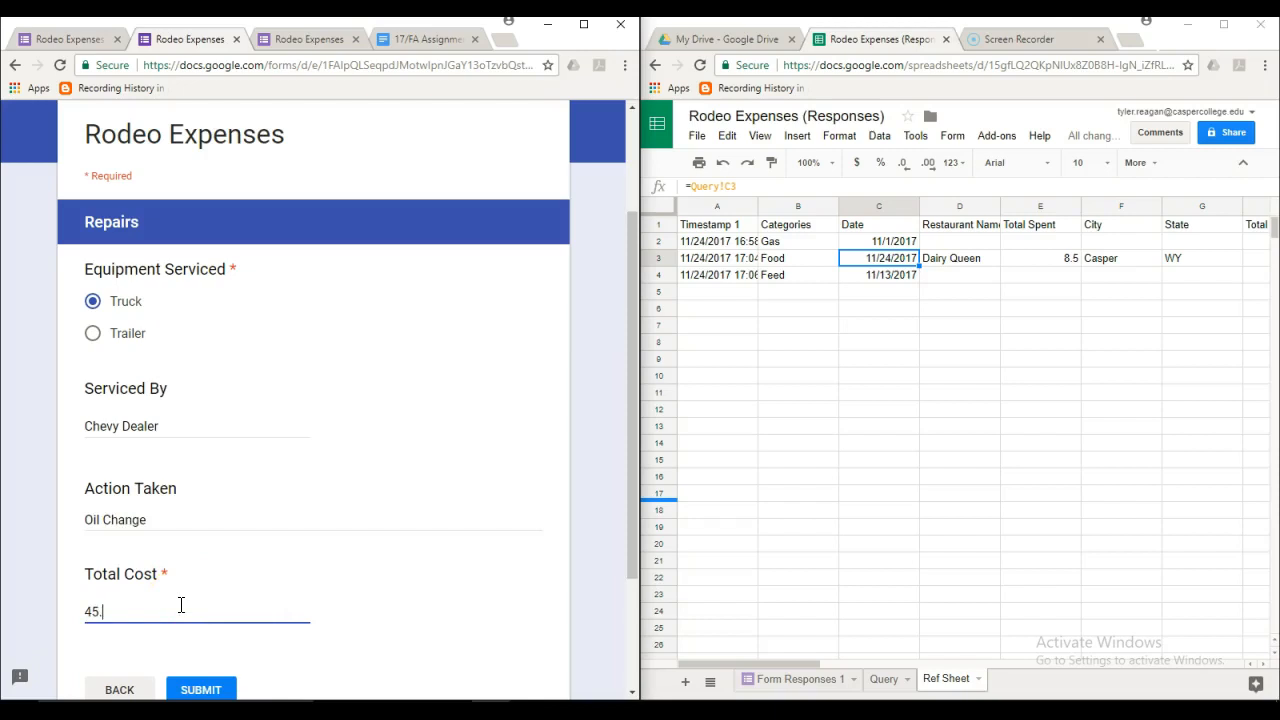
pyautogui.click(200, 689)
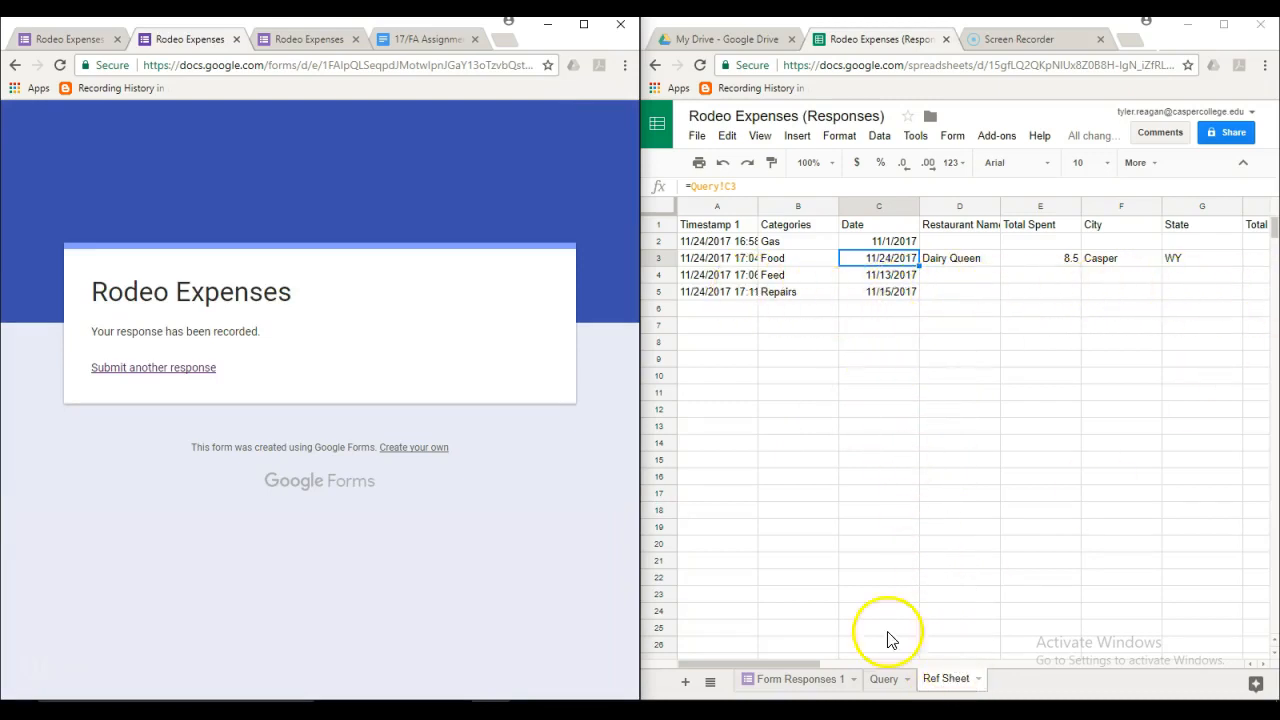
# Check the new Repairs response on the Query, Form Responses 1 and Ref Sheet sheets.
pyautogui.click(884, 679)
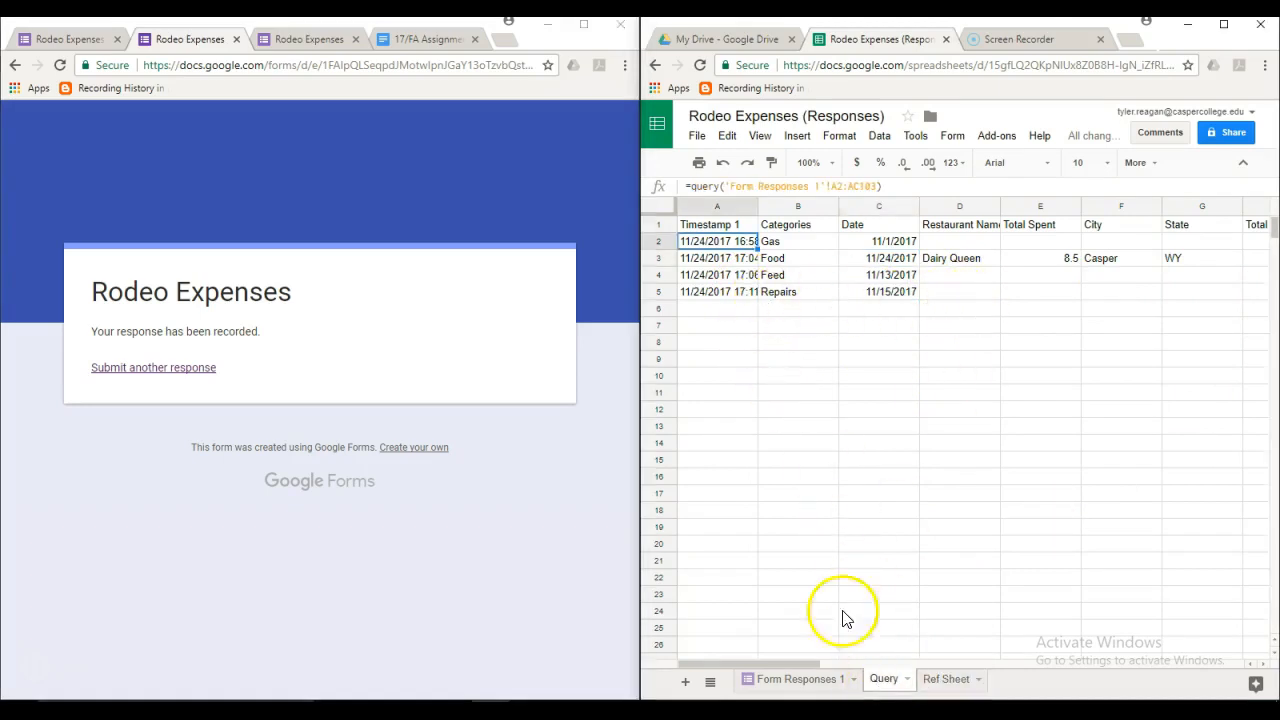
pyautogui.click(809, 679)
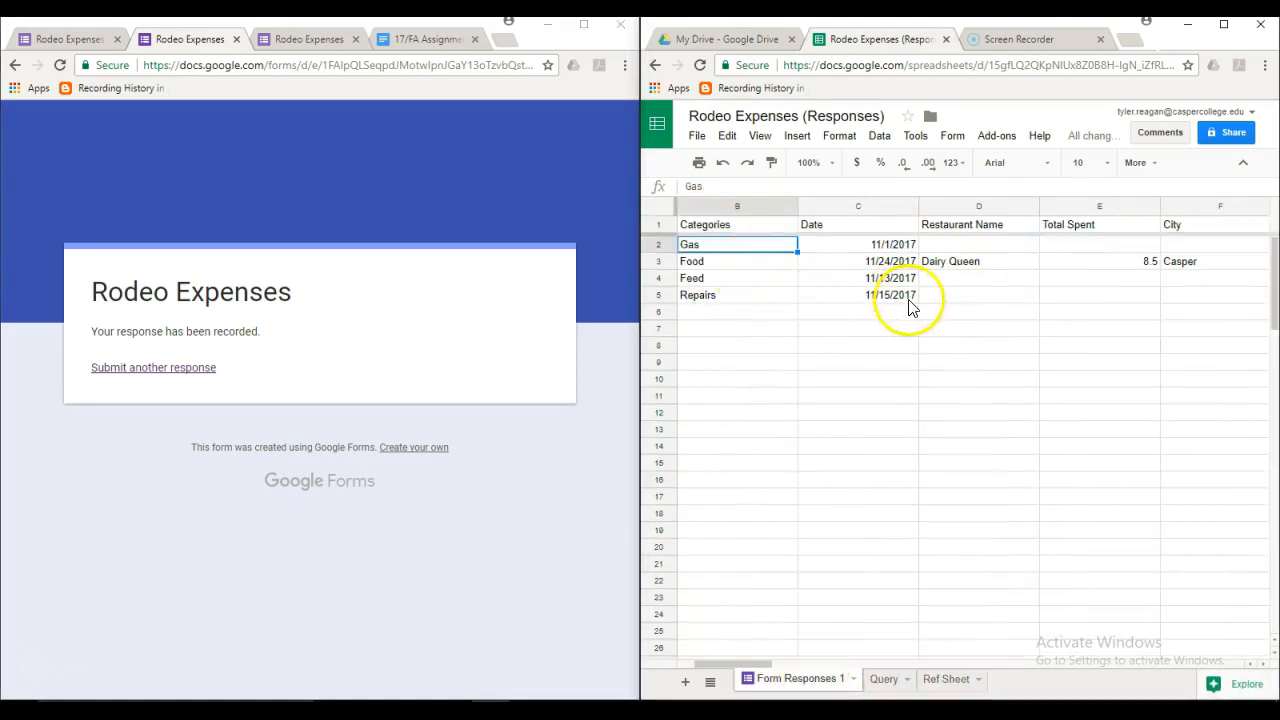
pyautogui.moveTo(762, 664); pyautogui.dragTo(729, 660)
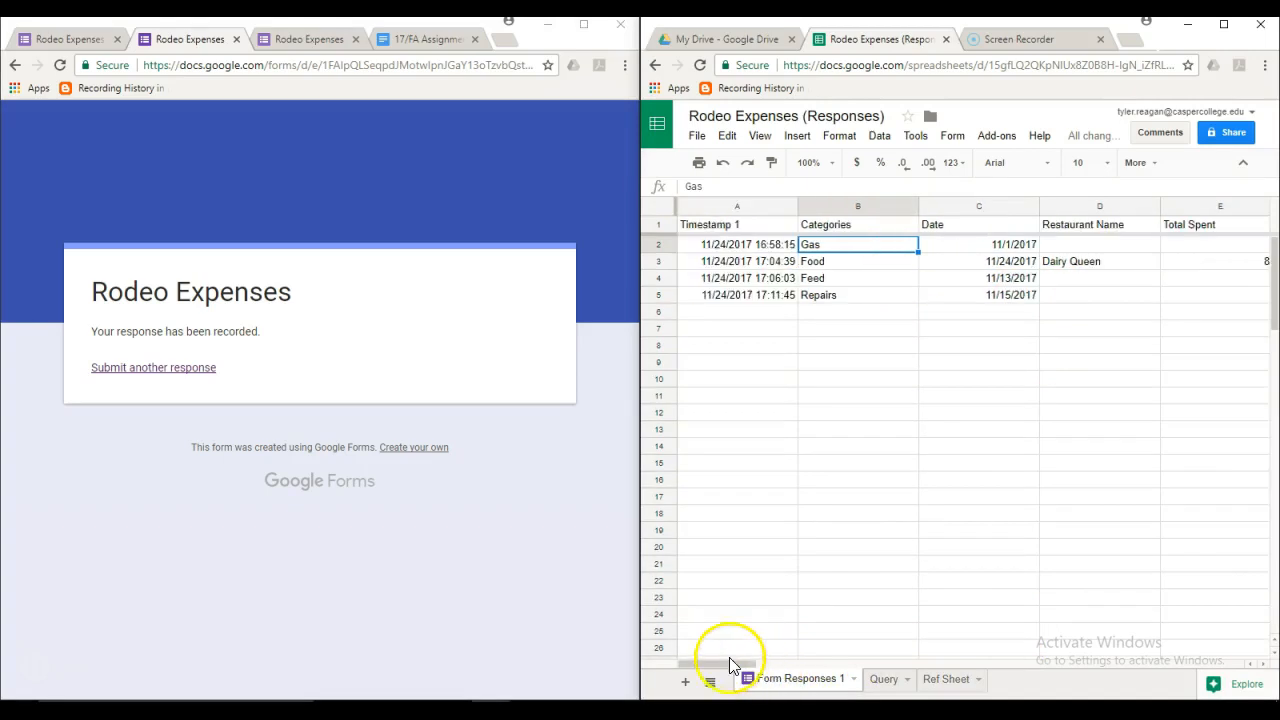
pyautogui.click(970, 688)
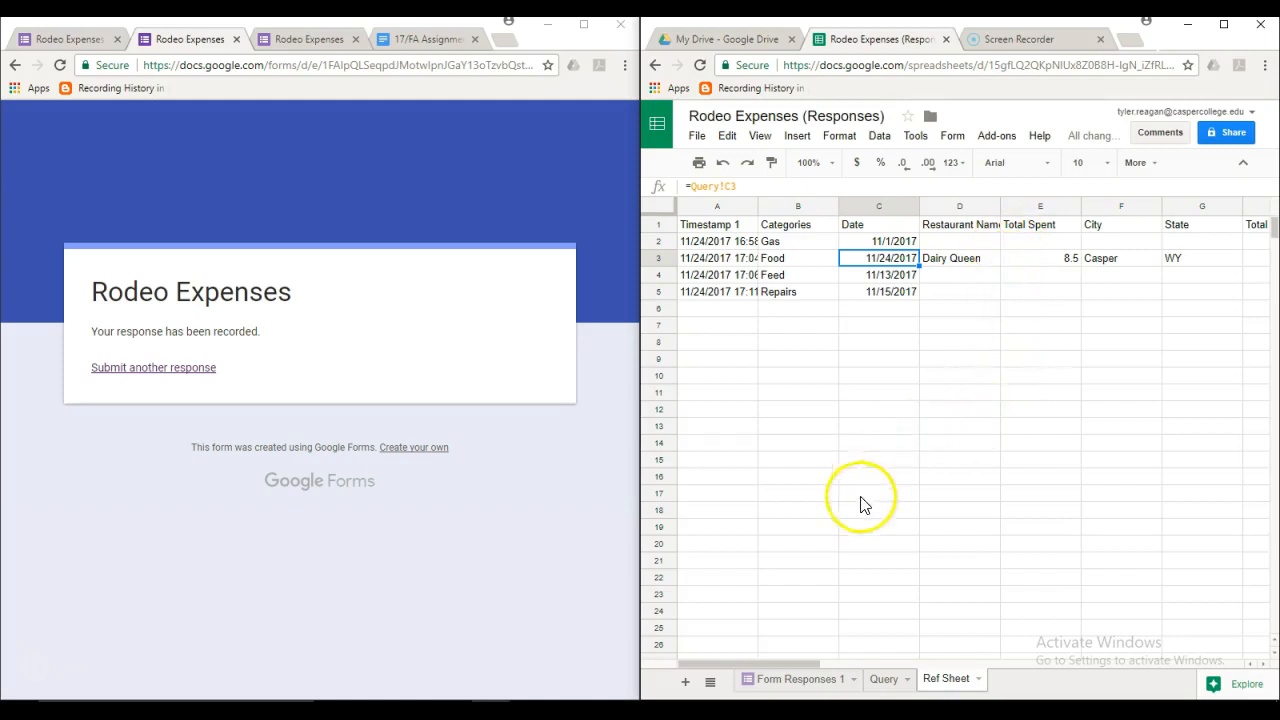
# Add a new sheet to the responses spreadsheet and rename it Totals.
pyautogui.click(685, 685)
pyautogui.rightClick(977, 682)
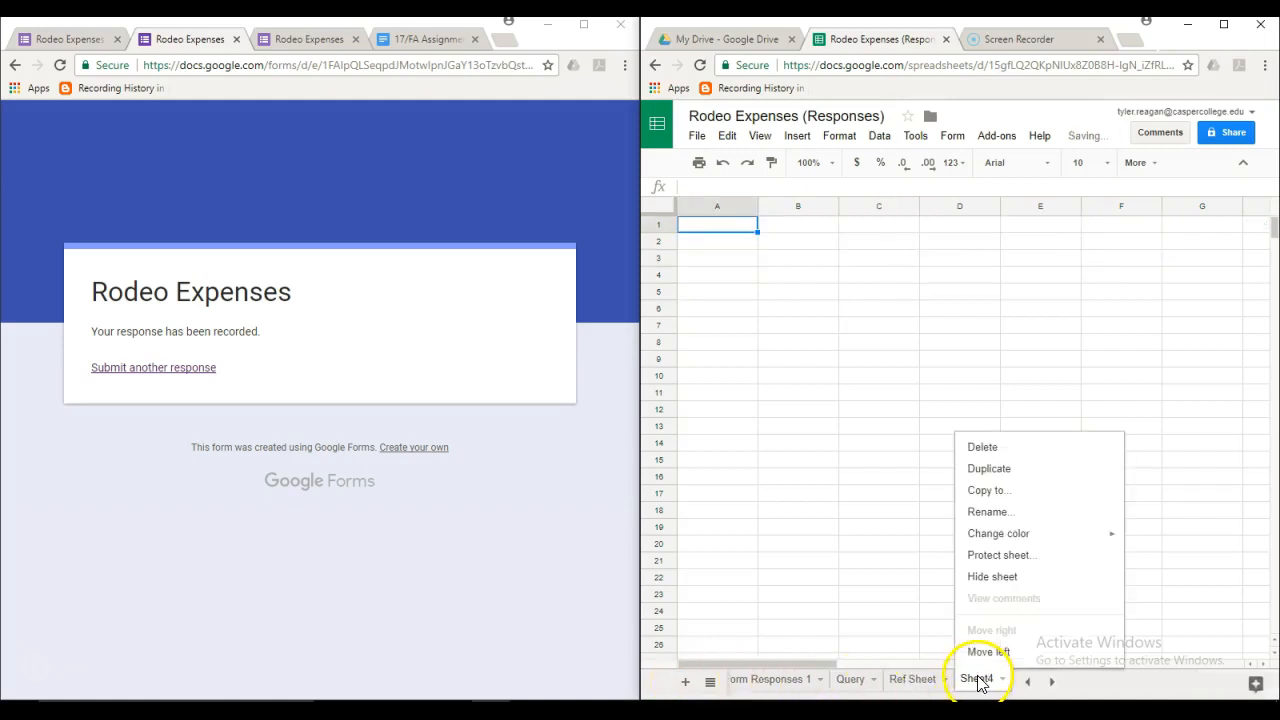
pyautogui.click(995, 512)
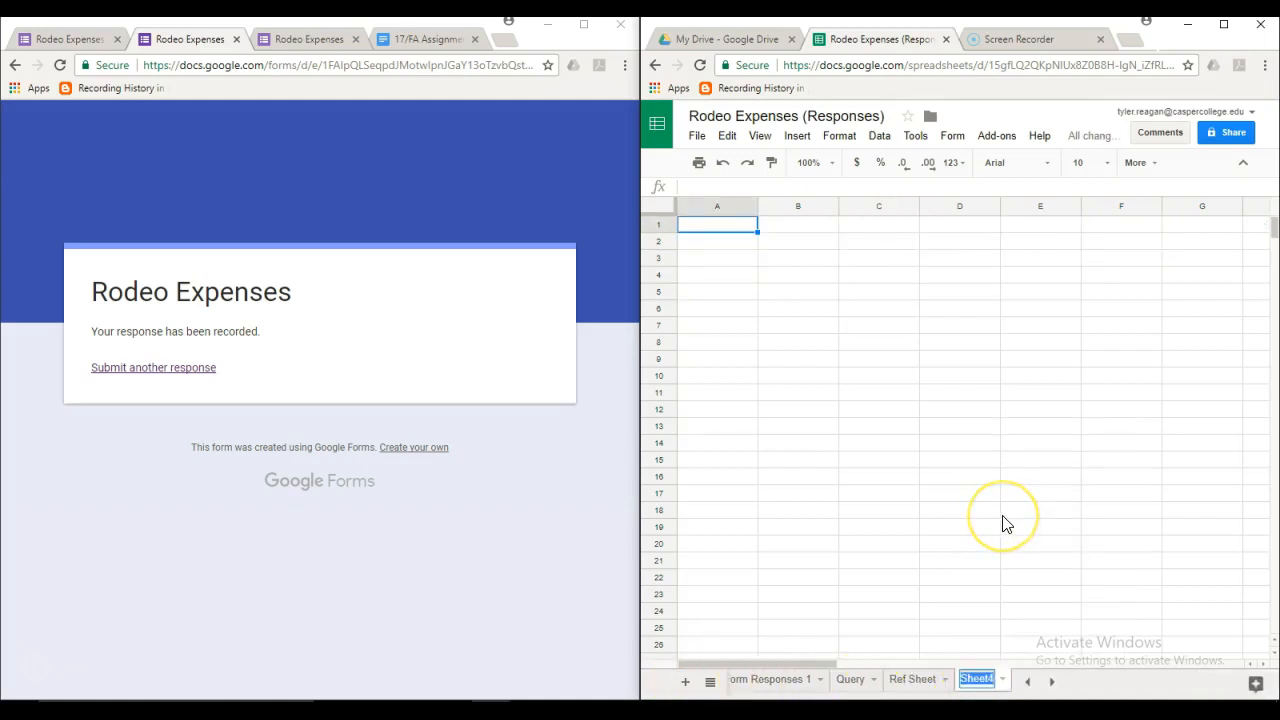
pyautogui.write('Totals')
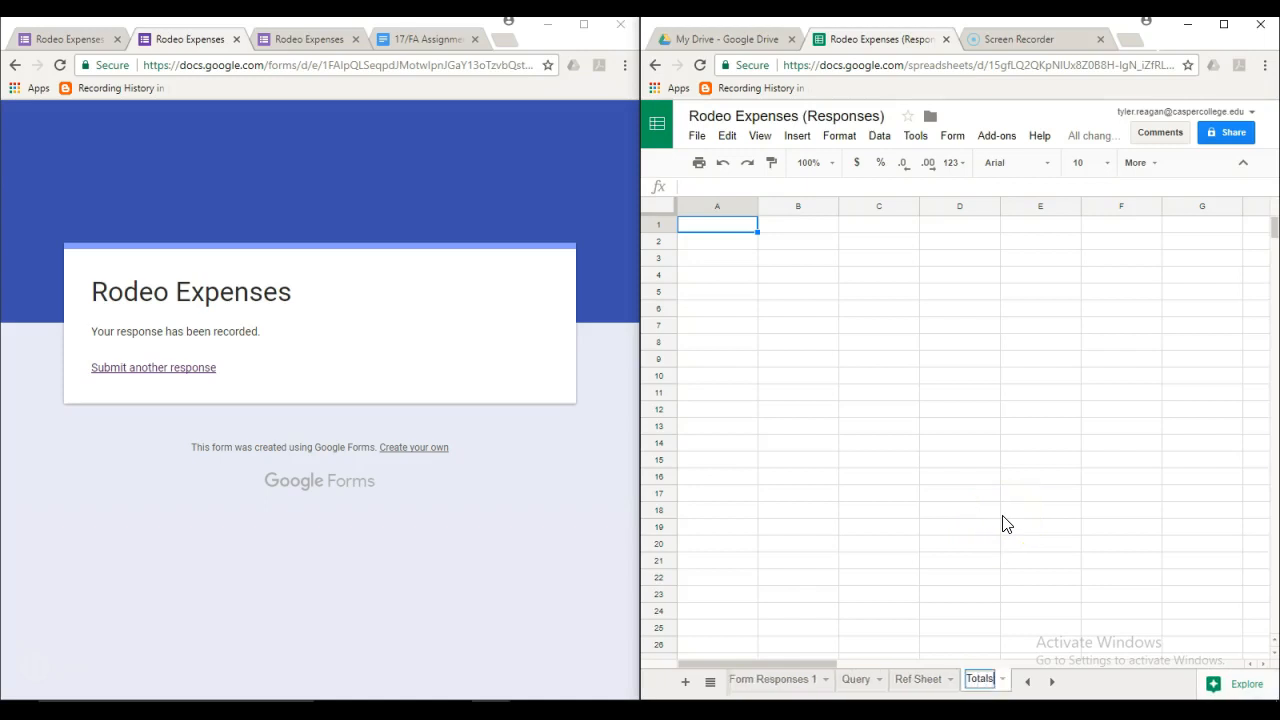
pyautogui.press('Return')
# Enter Total Food Cost in A1 and Total Gas Cost in A2, and fill the A2 label down to A7.
pyautogui.write('Total Food Cost')
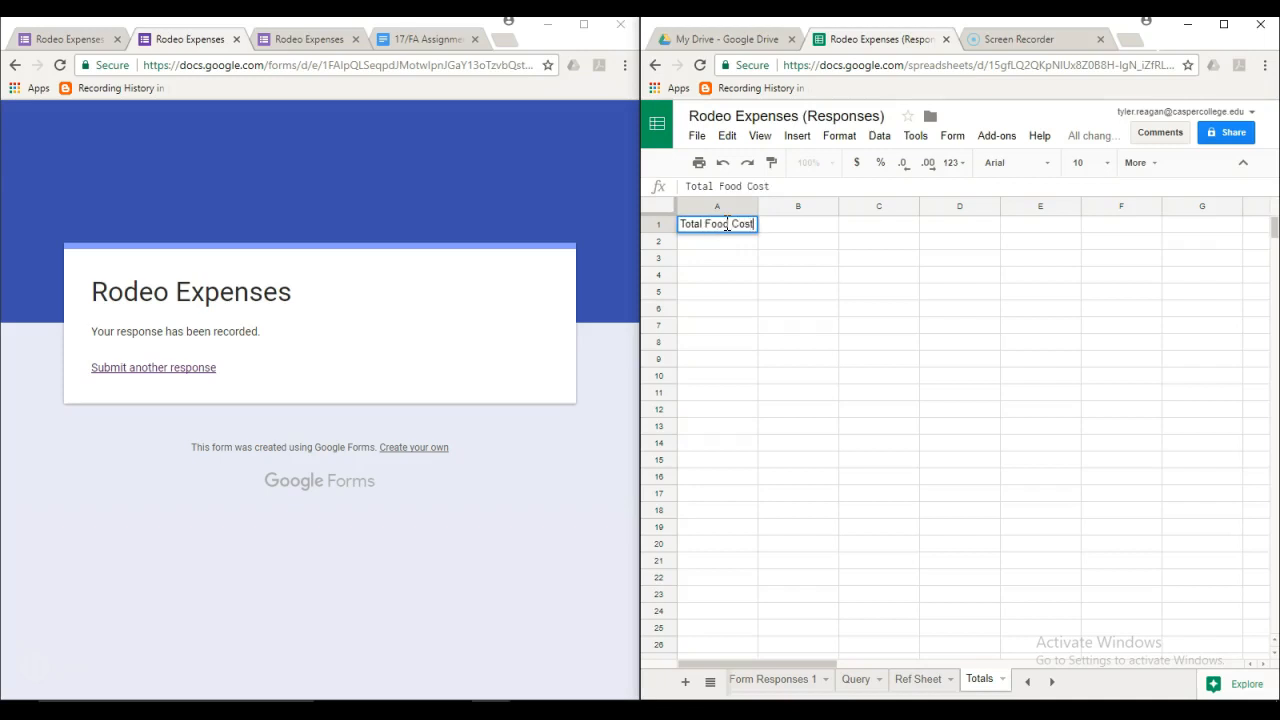
pyautogui.press('Return')
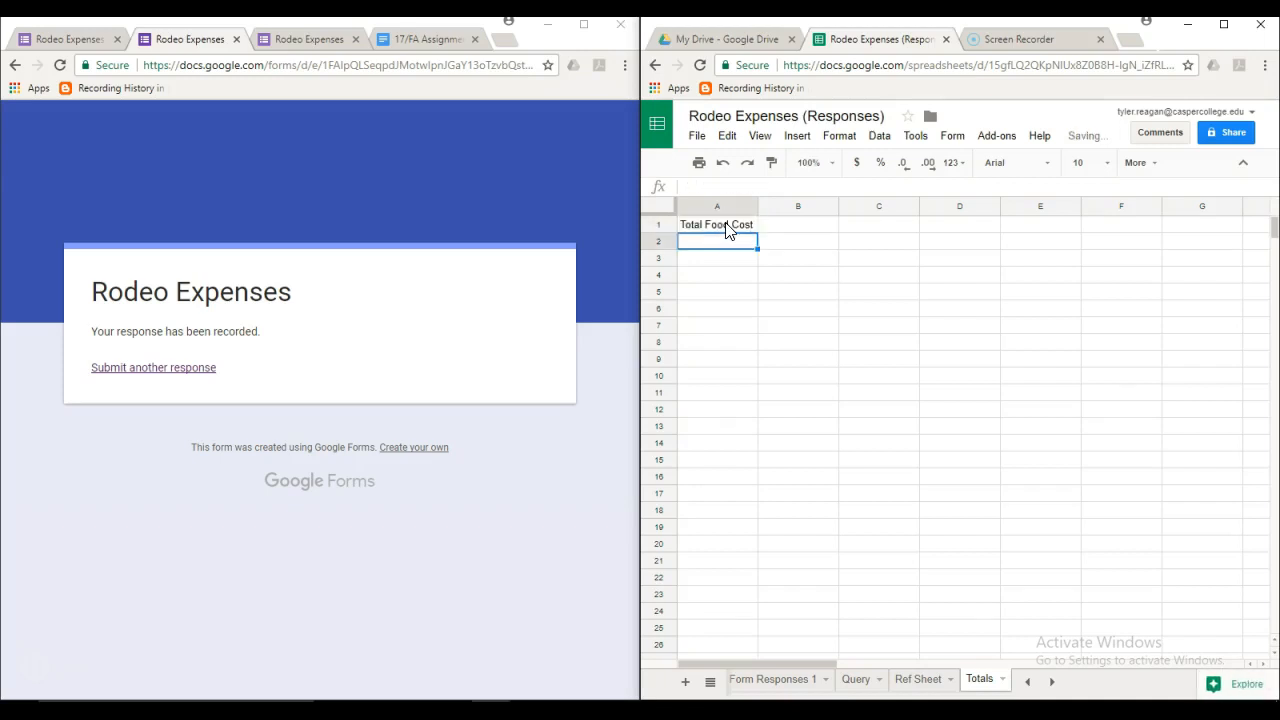
pyautogui.write('Total Gas Cost')
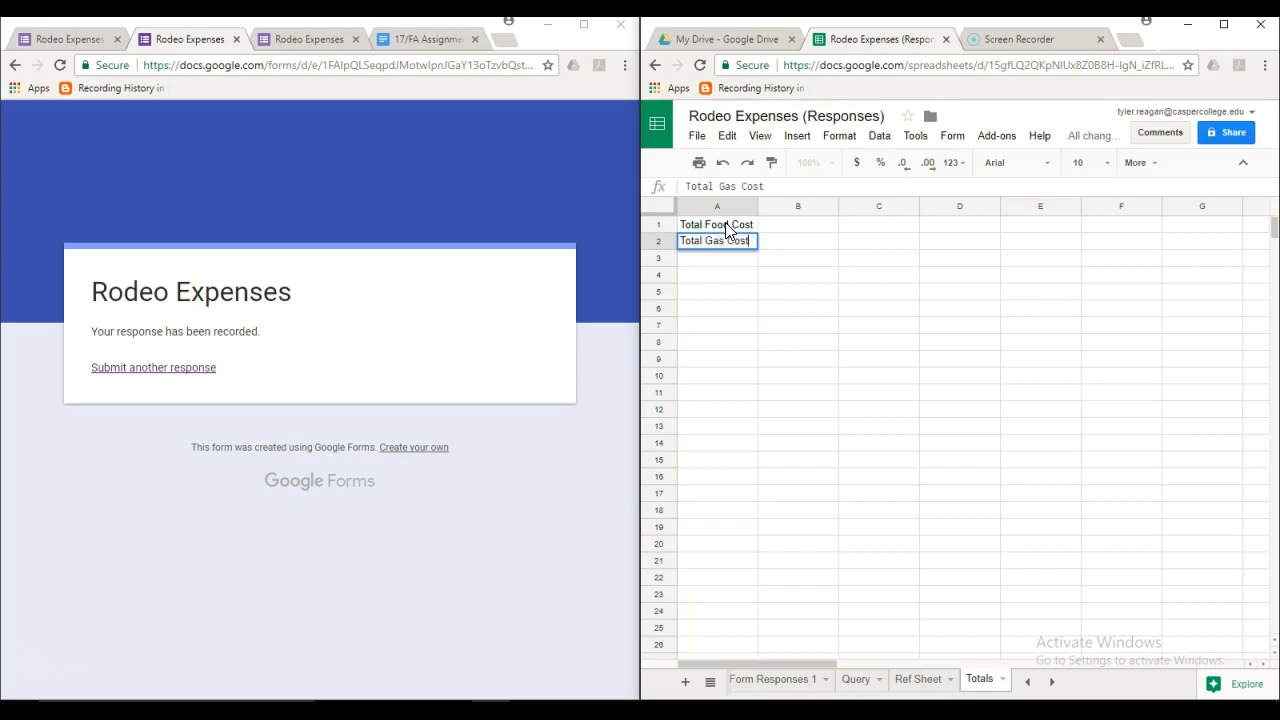
pyautogui.press('Return')
pyautogui.click(750, 244)
pyautogui.moveTo(757, 249); pyautogui.dragTo(757, 332)
# Change the label in A3 to Total Feed Cost and the label in A4 to Total Entries Cost.
pyautogui.click(716, 264)
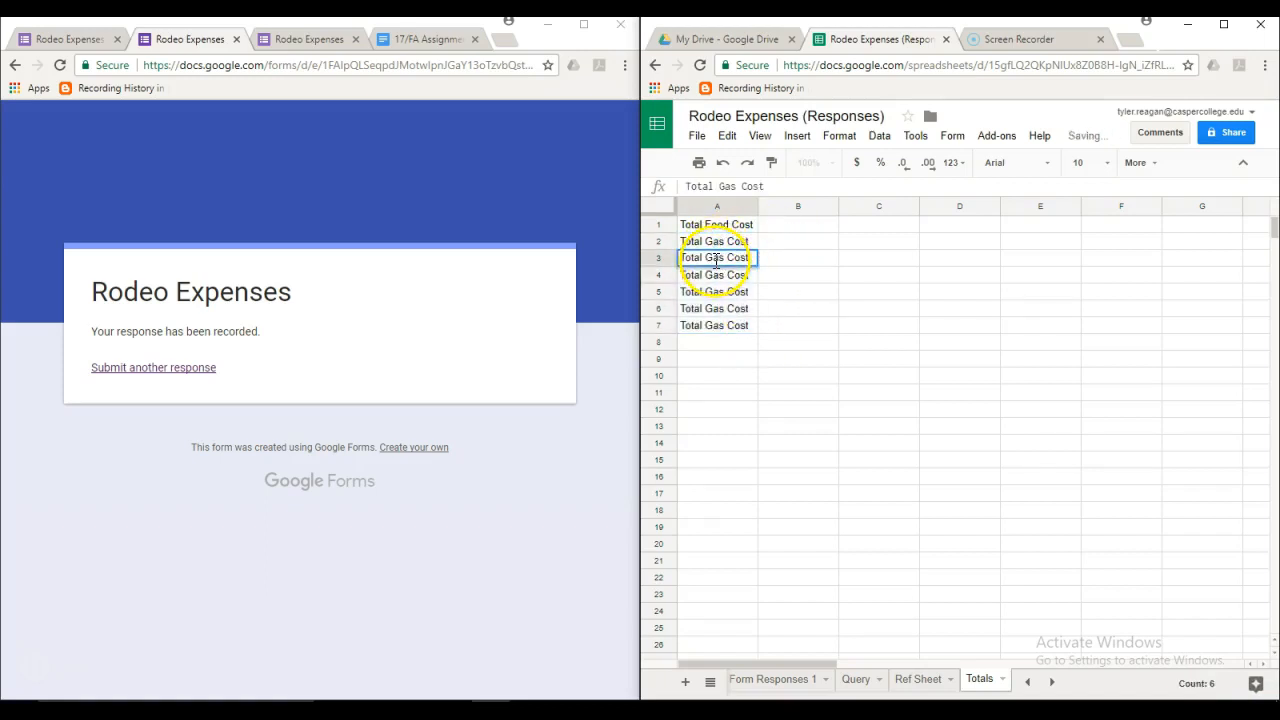
pyautogui.doubleClick(706, 266)
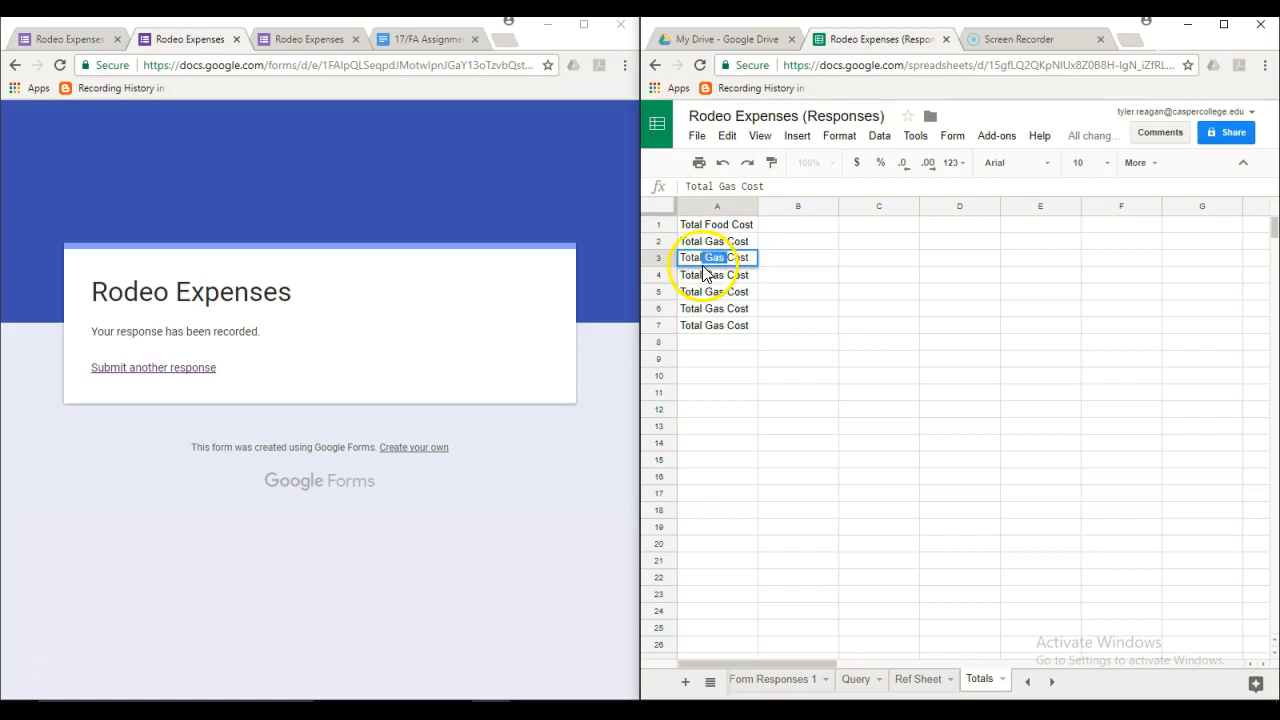
pyautogui.write('Feed')
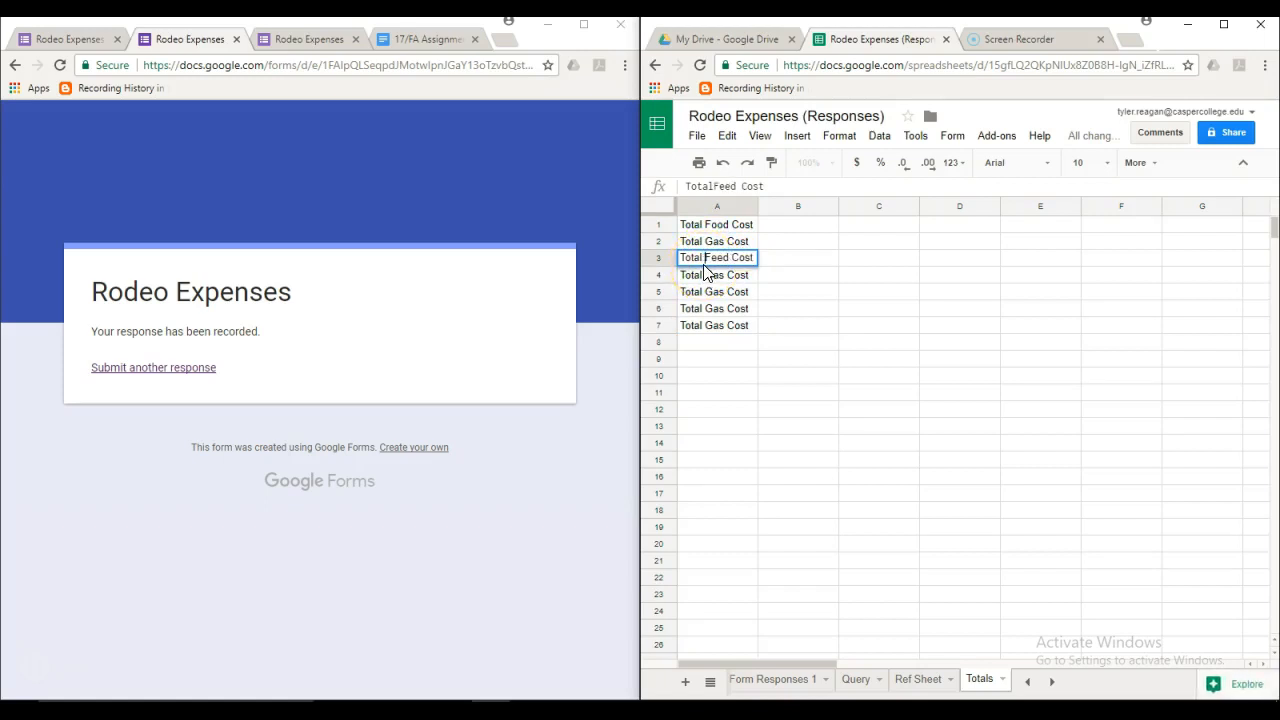
pyautogui.press('Return')
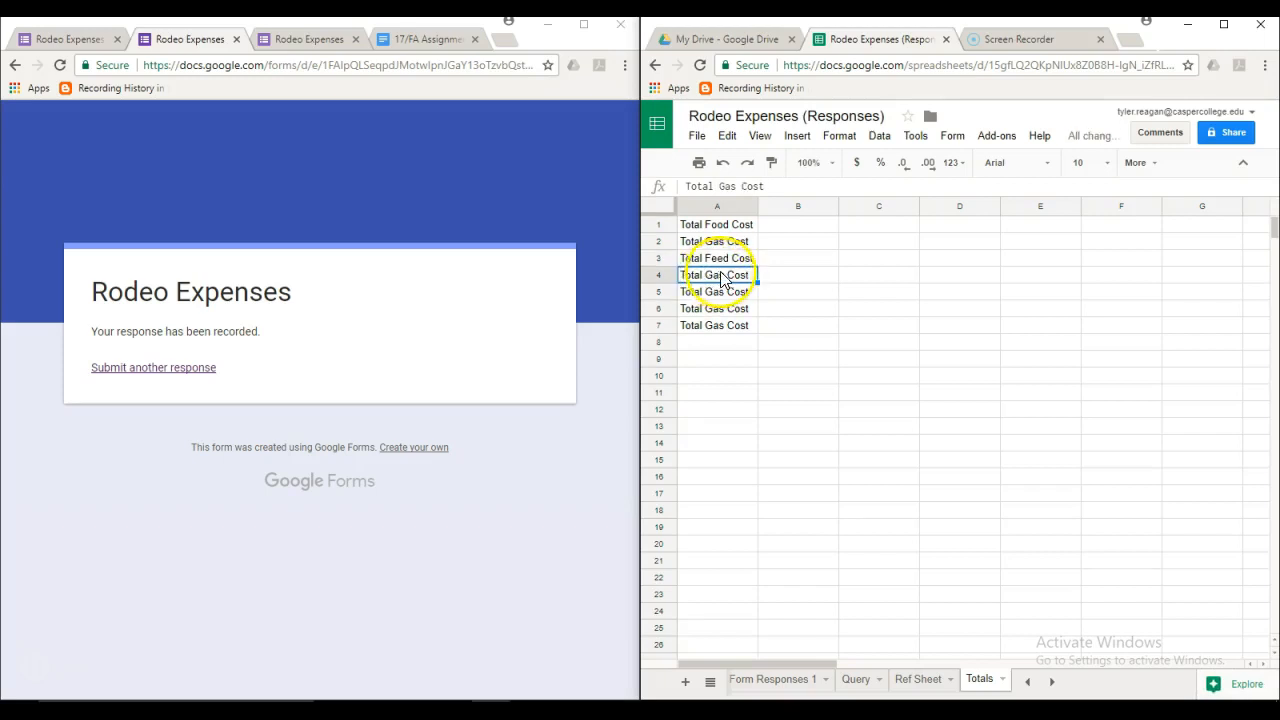
pyautogui.doubleClick(713, 274)
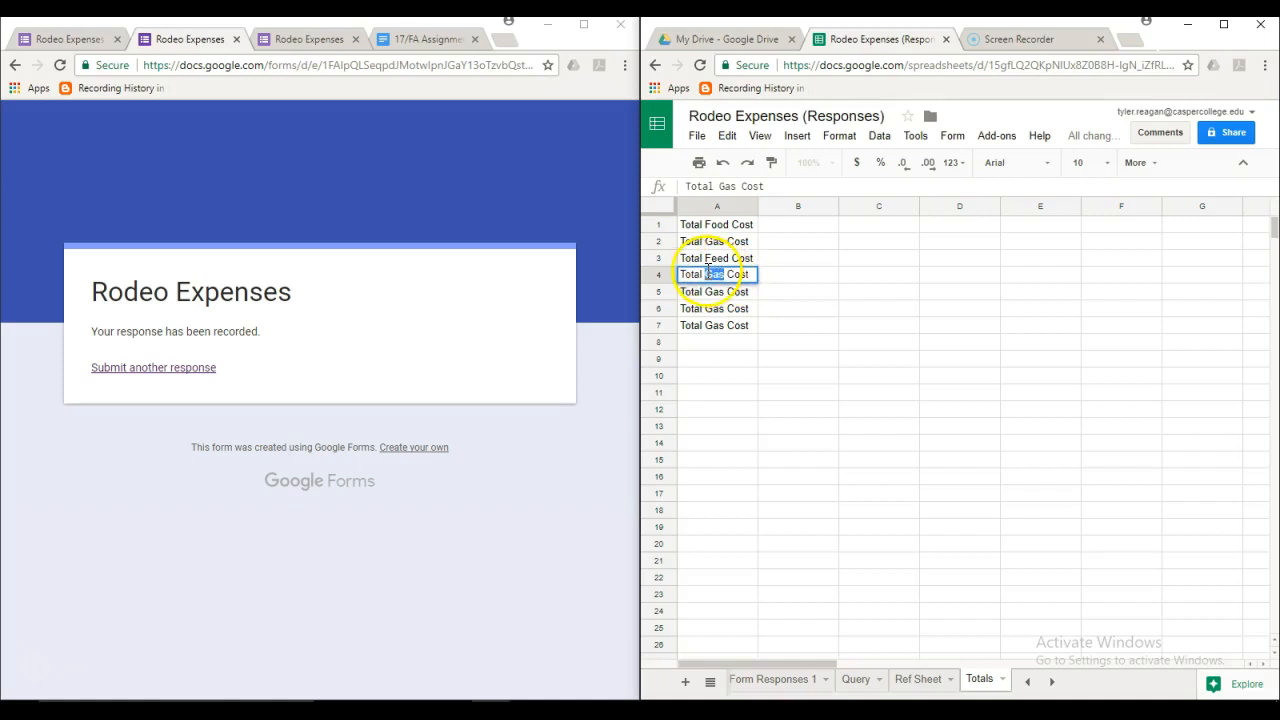
pyautogui.write('Entries')
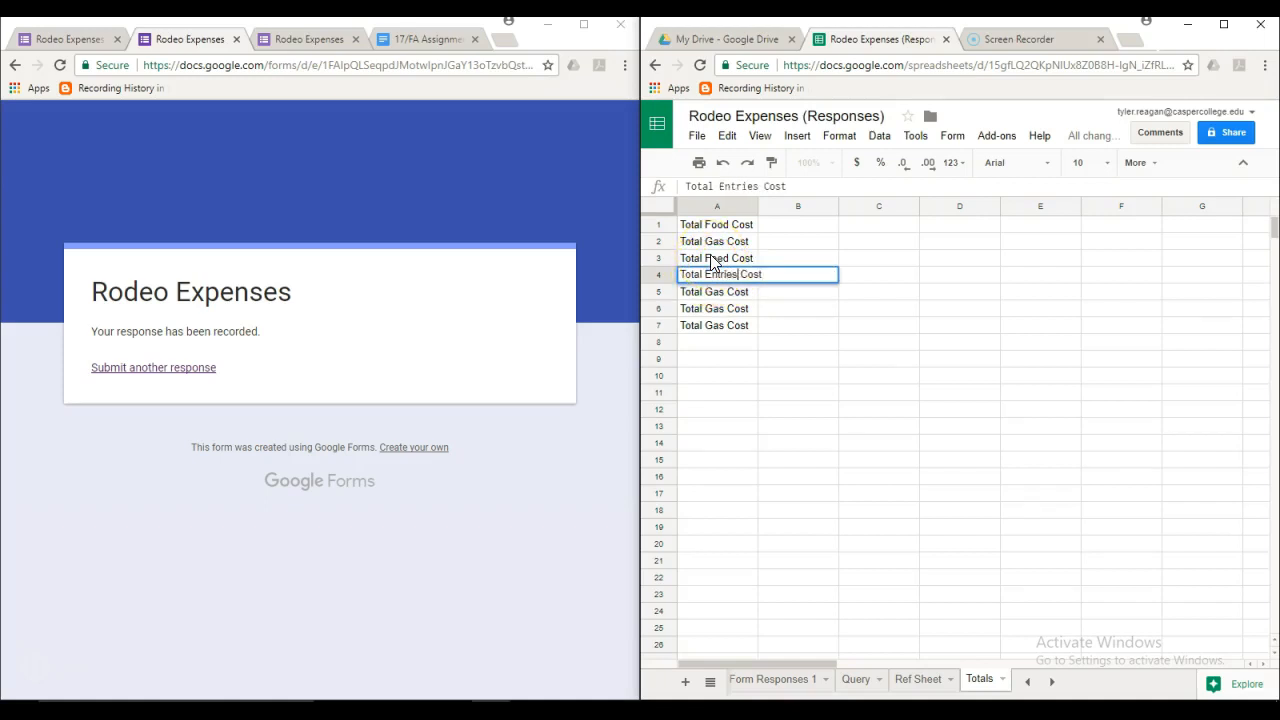
# Change the label in A5 to Total Vet Cost and the label in A6 to Total Repairs Cost.
pyautogui.click(727, 298)
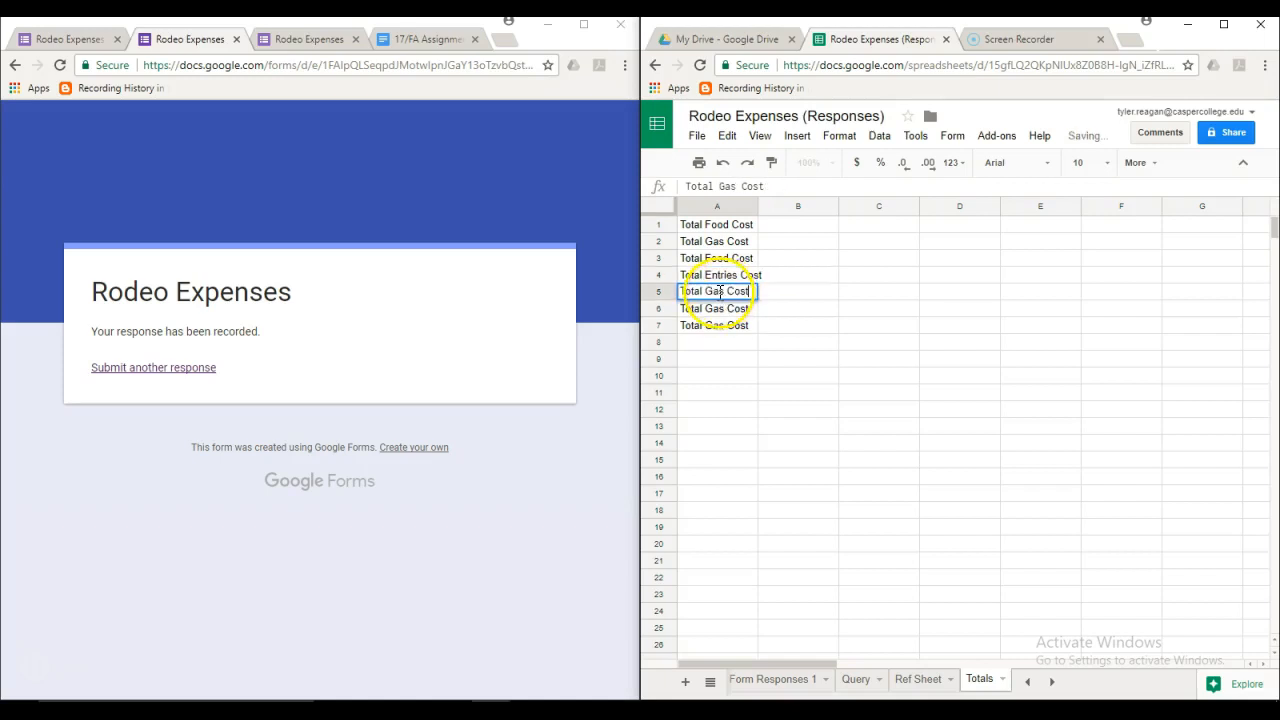
pyautogui.doubleClick(711, 291)
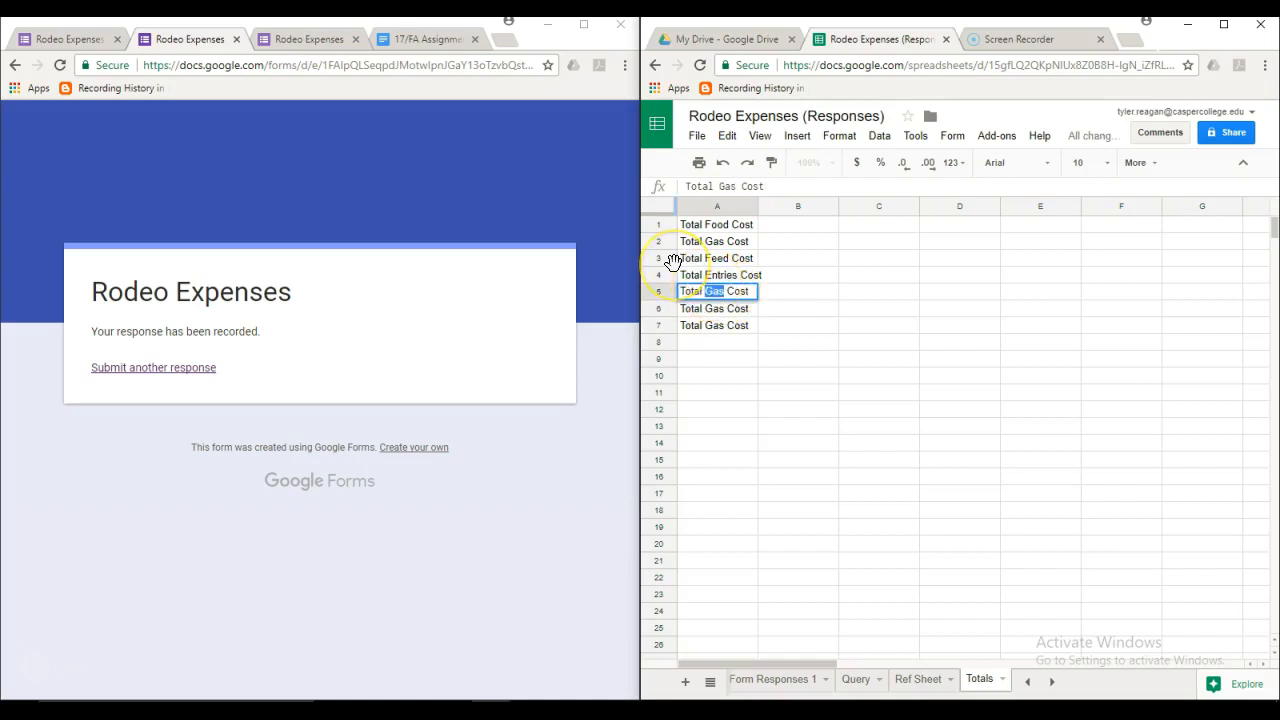
pyautogui.write('Vet')
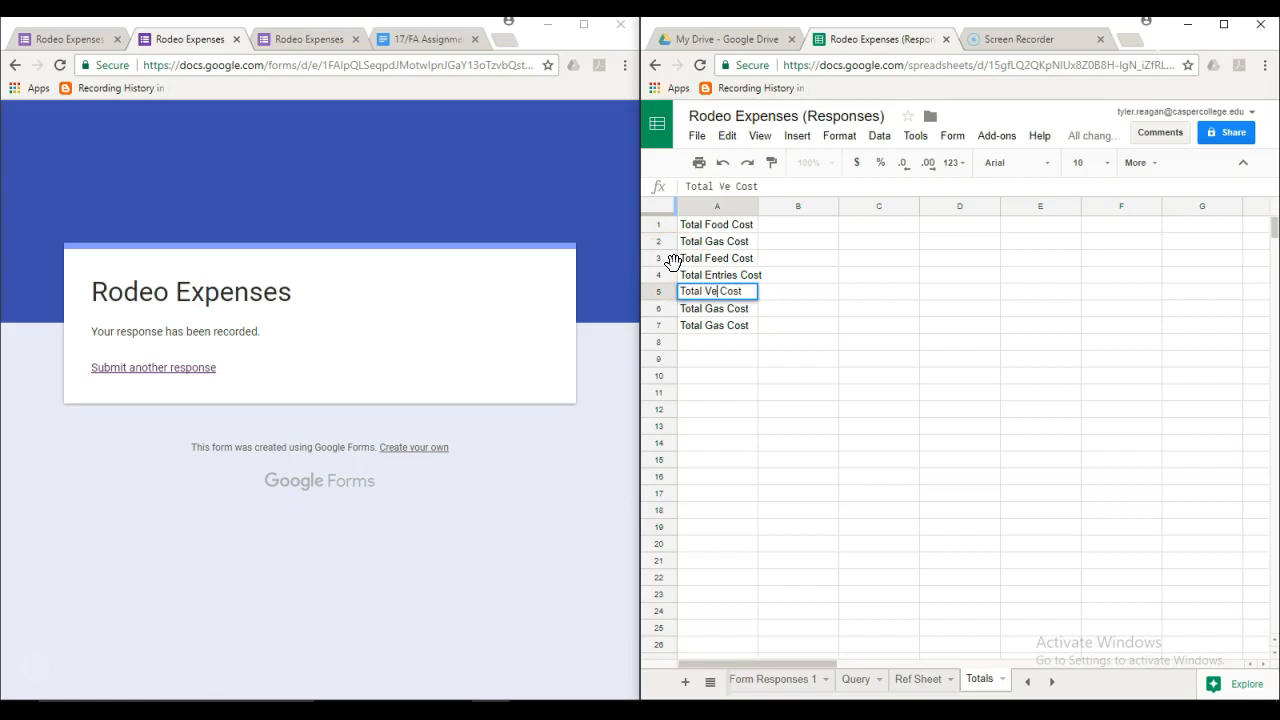
pyautogui.press('Return')
pyautogui.press('Return')
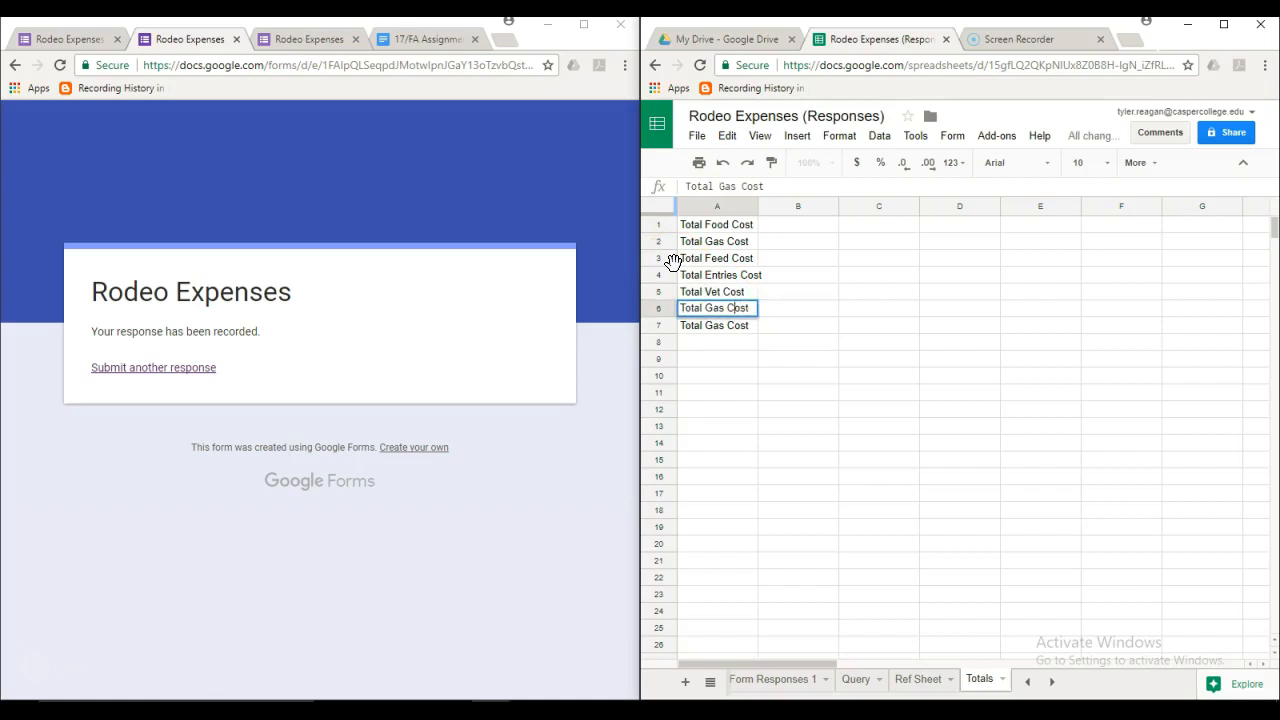
pyautogui.press('BackSpace')
pyautogui.press('BackSpace')
pyautogui.press('BackSpace')
pyautogui.write('Repairs')
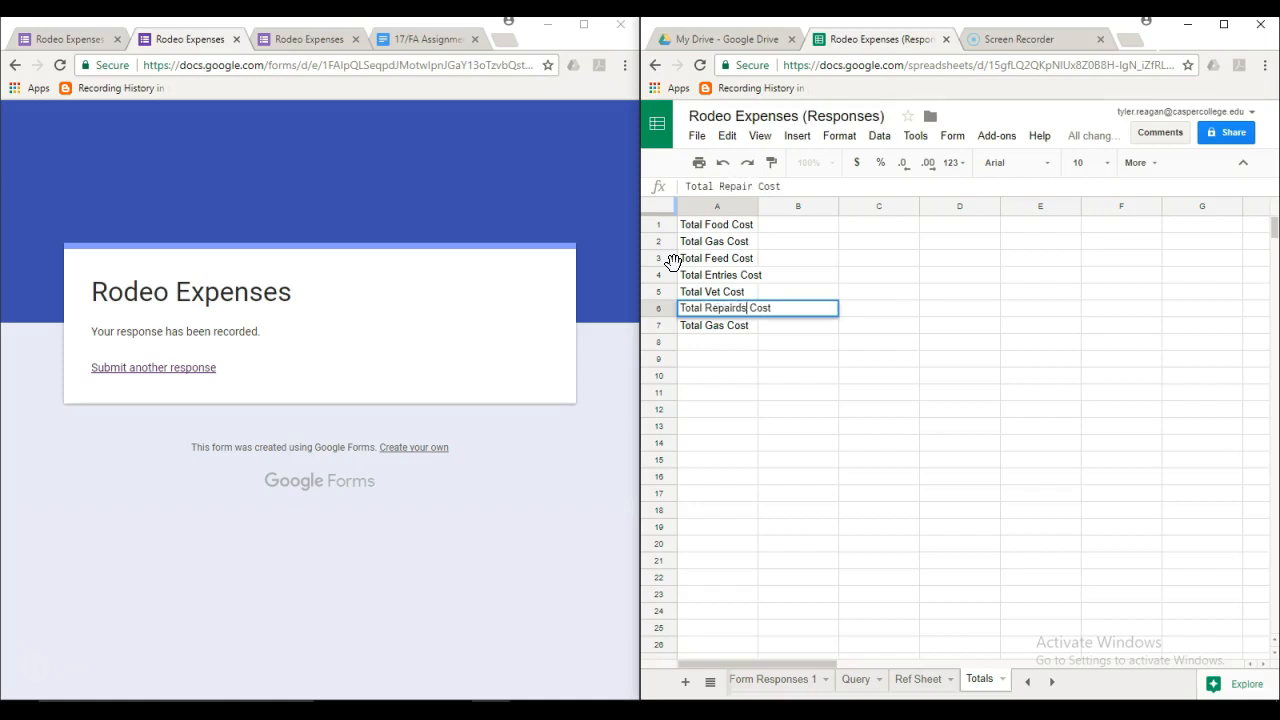
pyautogui.press('BackSpace')
pyautogui.write('s')
pyautogui.click(775, 347)
# Move the label in A7 down to A8 as Grand Total, and widen column A to fit its labels.
pyautogui.click(744, 328)
pyautogui.moveTo(745, 332); pyautogui.dragTo(740, 344)
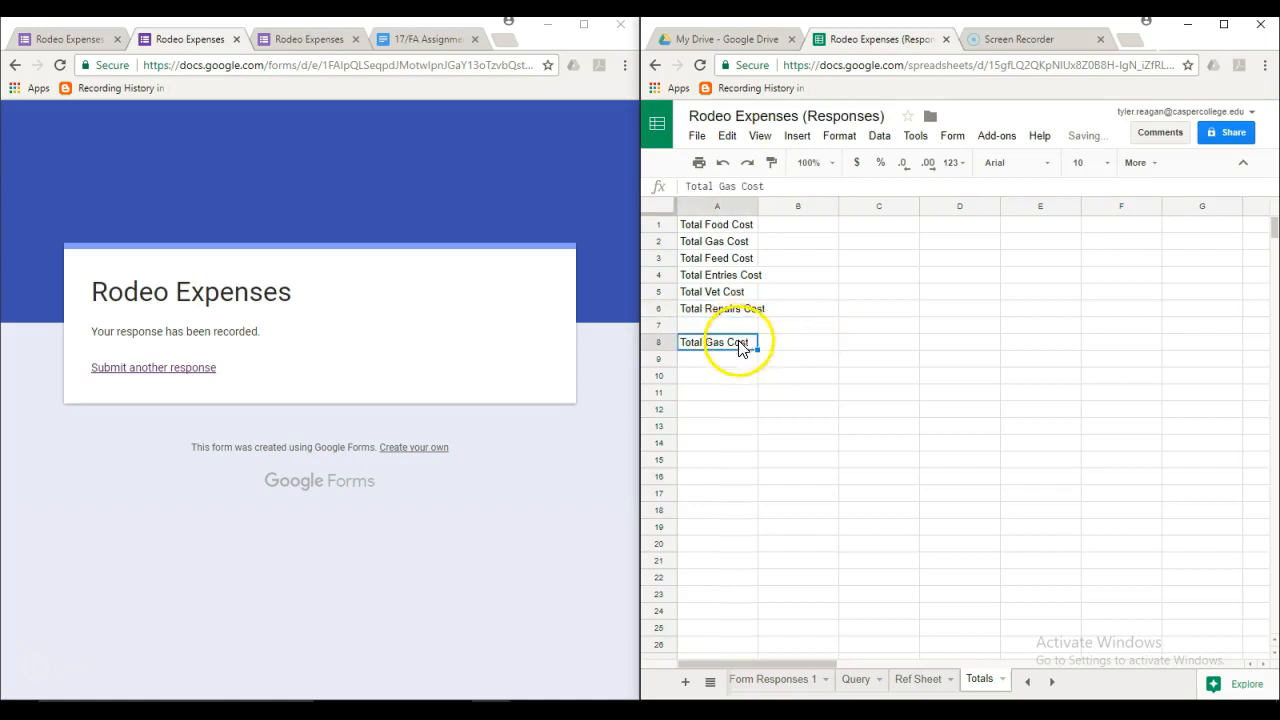
pyautogui.doubleClick(752, 342)
pyautogui.moveTo(752, 342); pyautogui.dragTo(663, 337)
pyautogui.write('Grand Total')
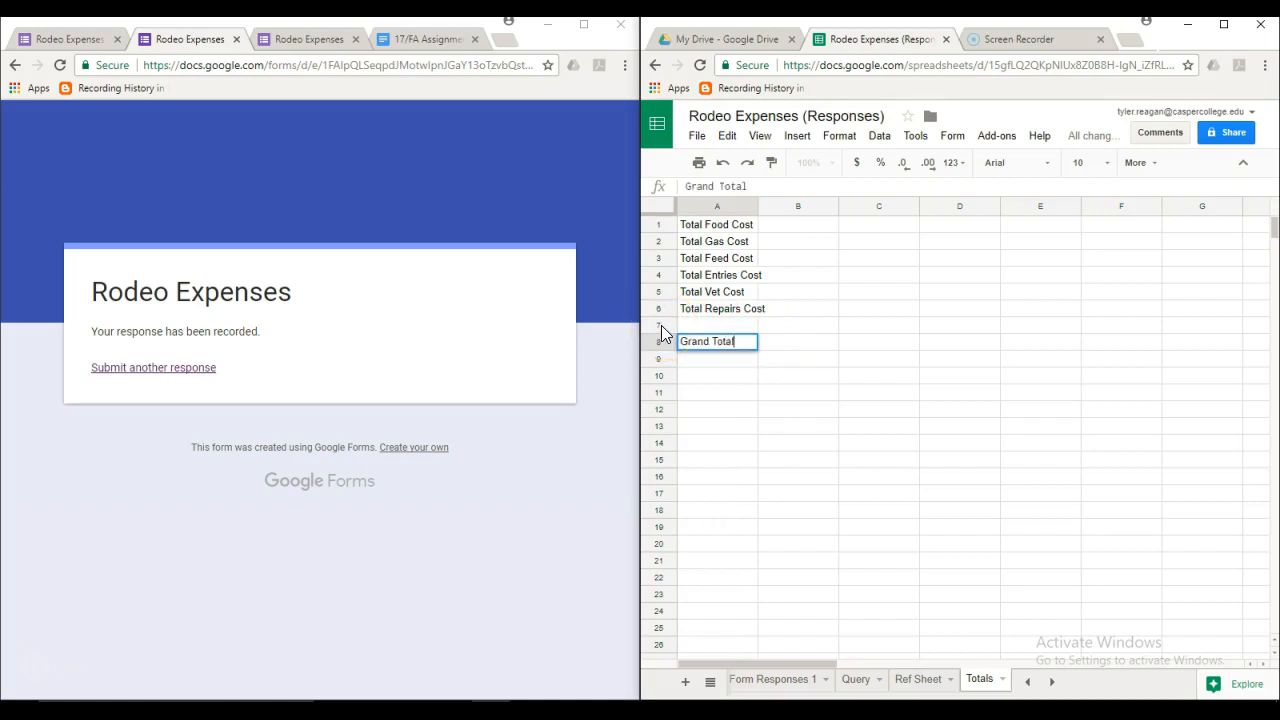
pyautogui.press('Return')
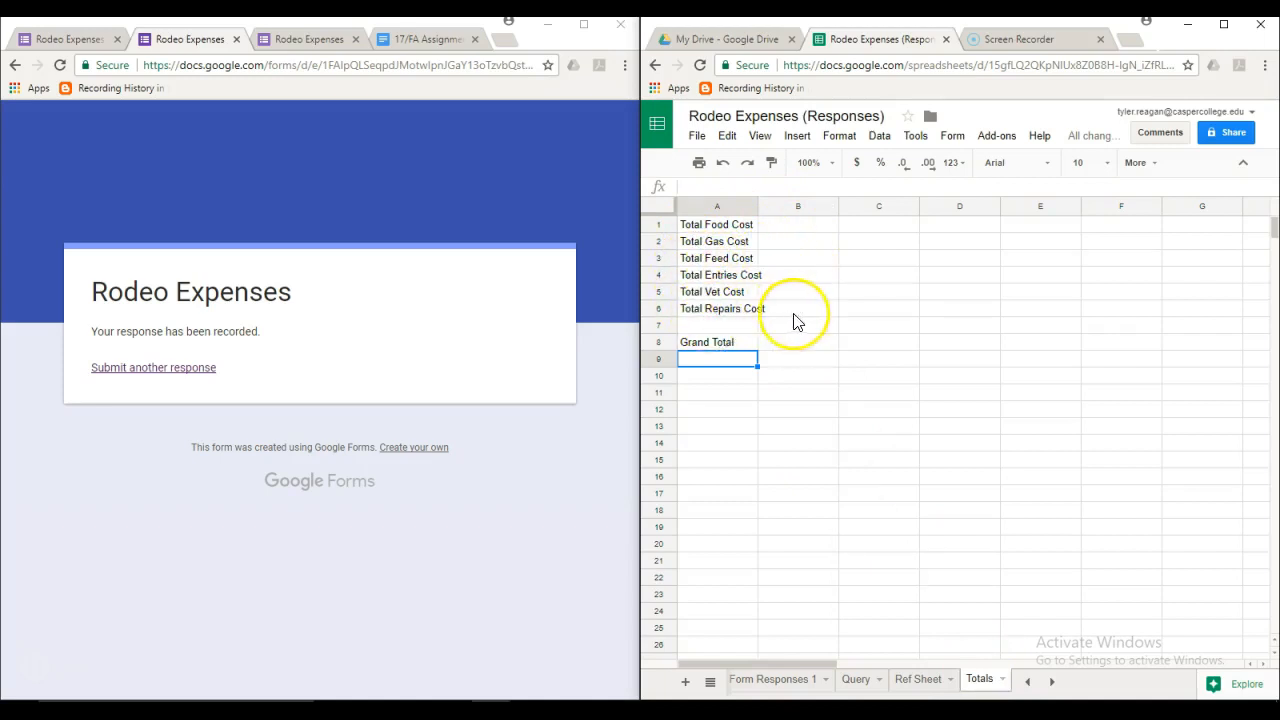
pyautogui.moveTo(757, 206); pyautogui.dragTo(767, 207)
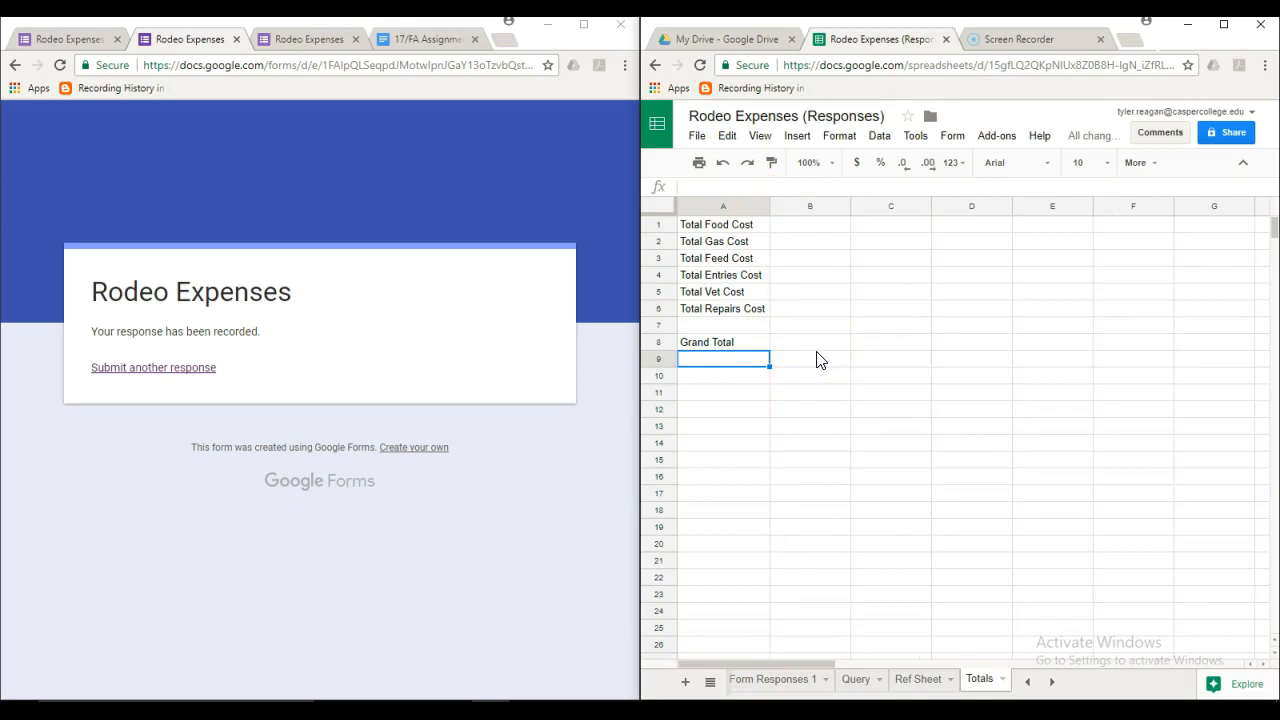
# Start a SUM formula in B1 for the food cost, covering E2:E120 of the Total Spent column on Ref Sheet.
pyautogui.click(810, 230)
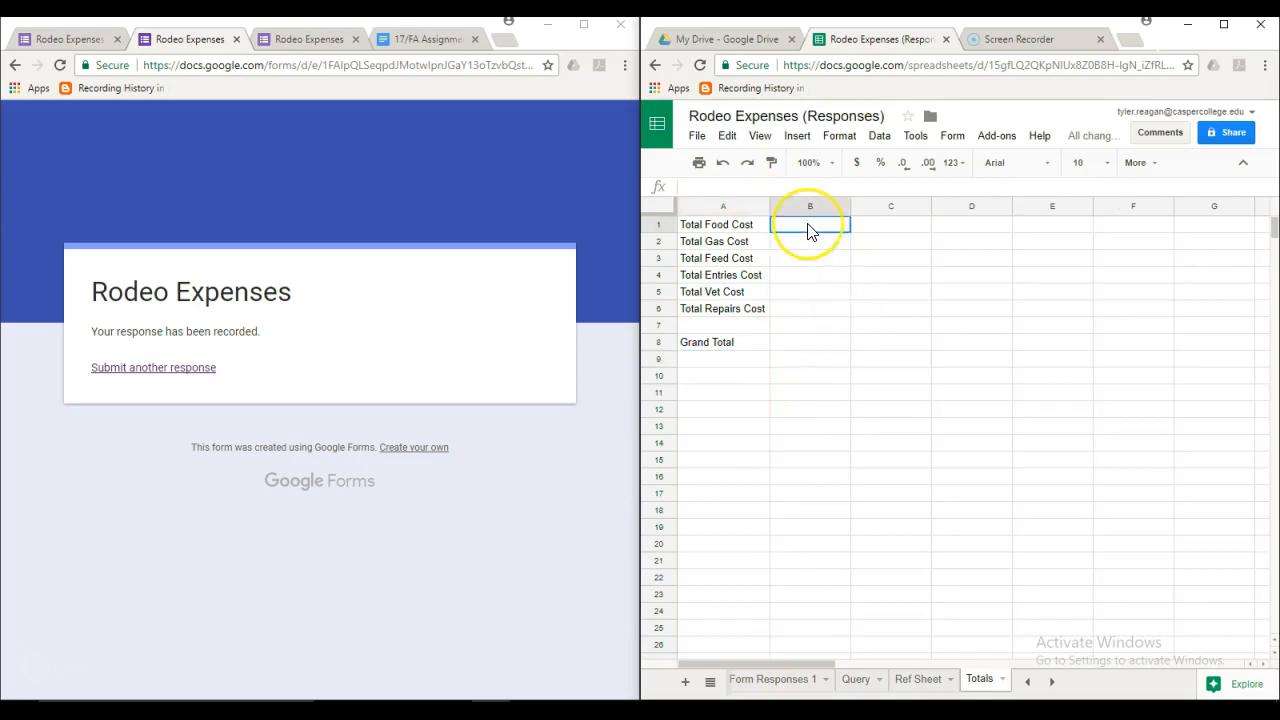
pyautogui.write('=sum(')
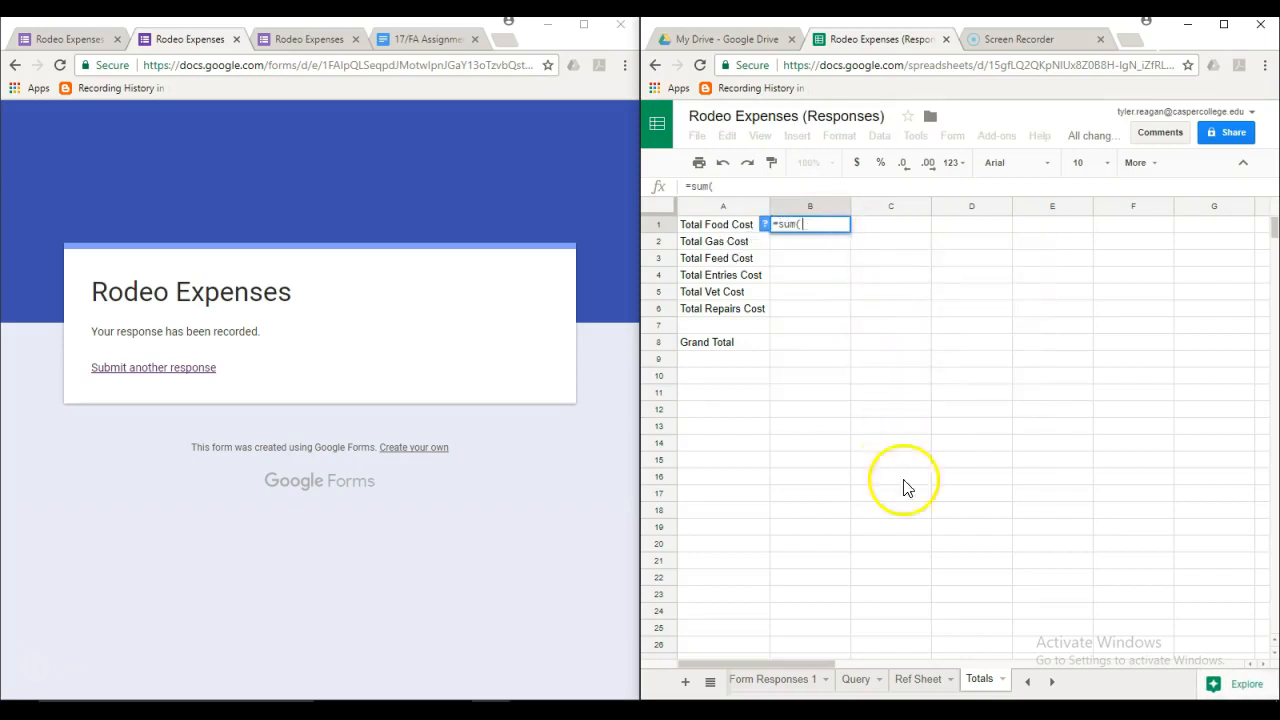
pyautogui.click(935, 688)
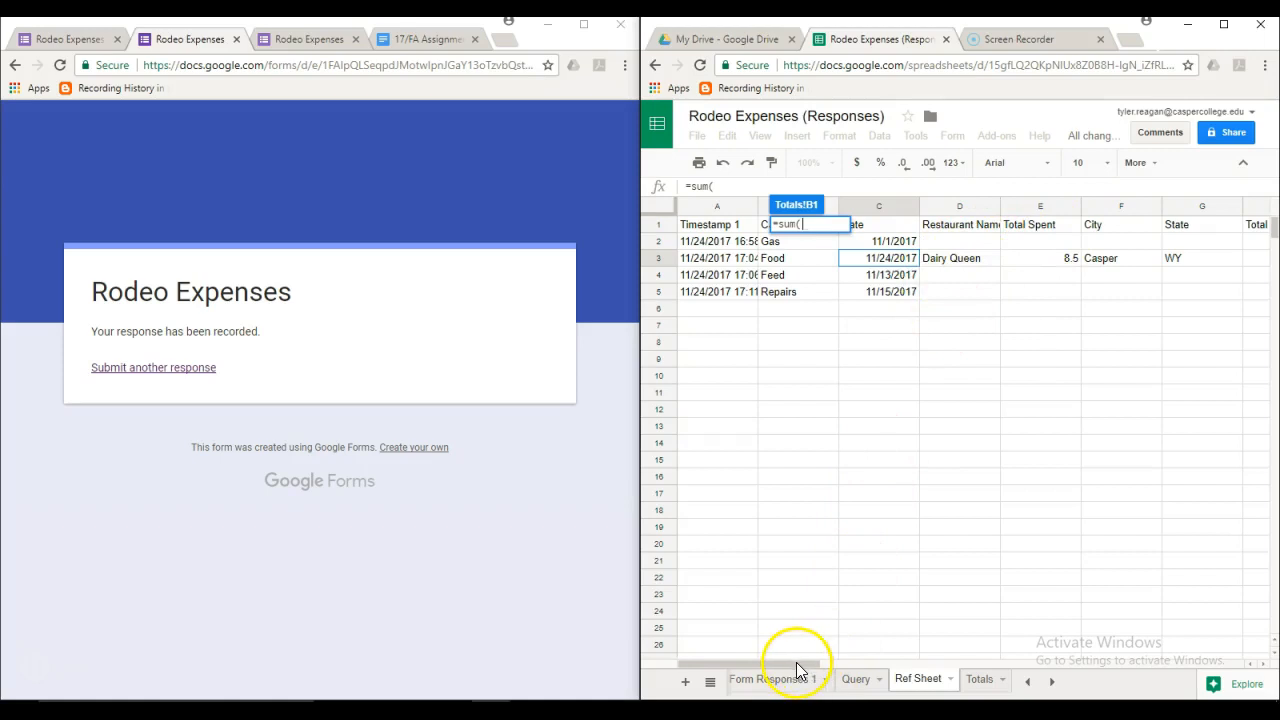
pyautogui.click(968, 686)
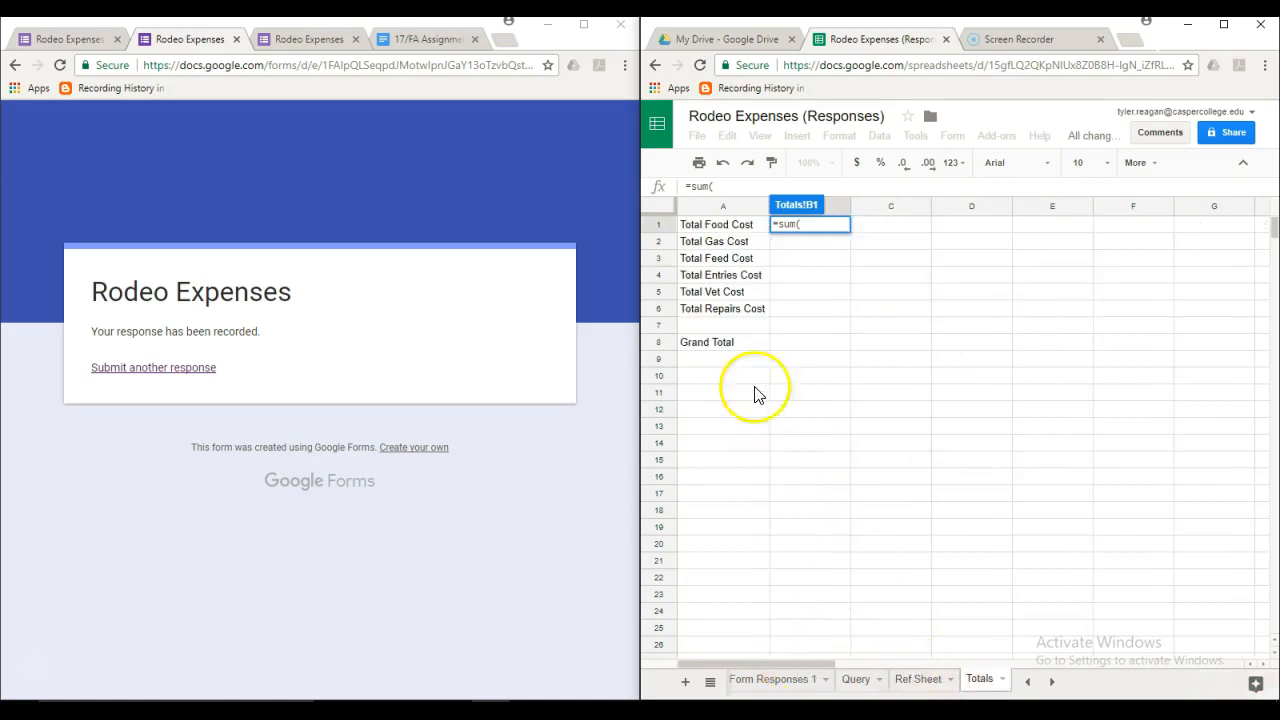
pyautogui.click(929, 684)
pyautogui.moveTo(765, 665); pyautogui.dragTo(812, 665)
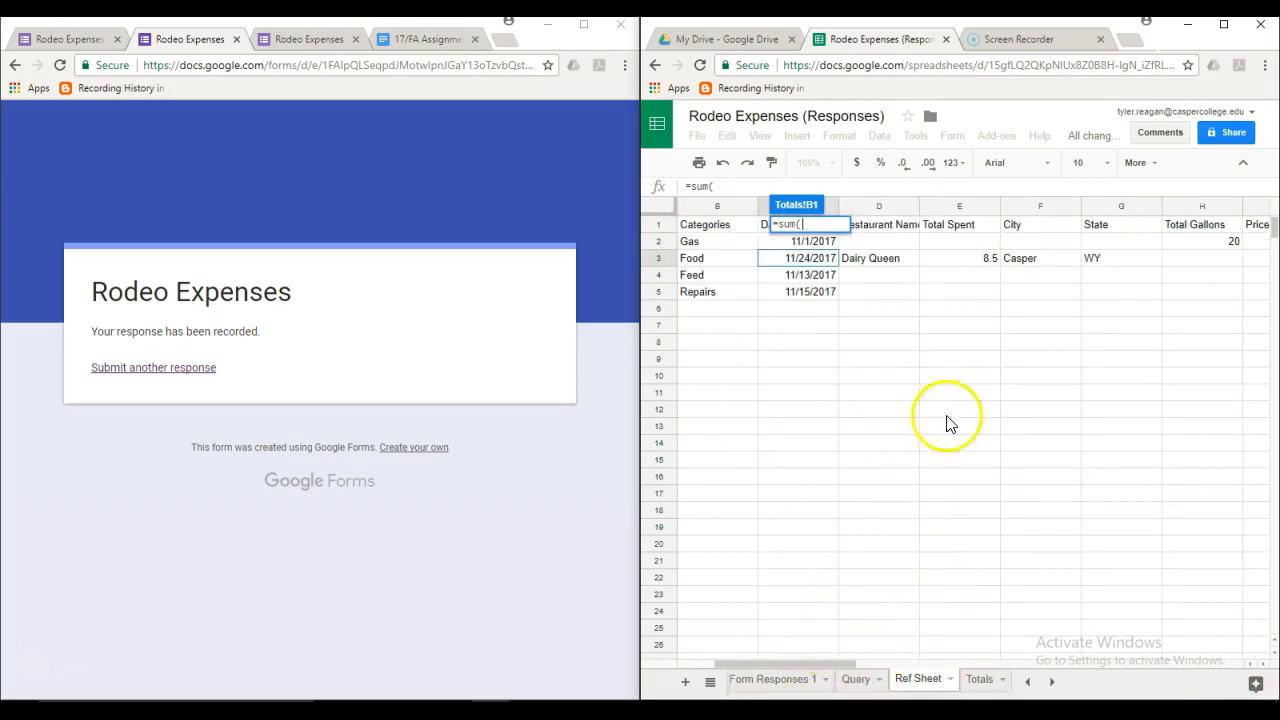
pyautogui.click(955, 250)
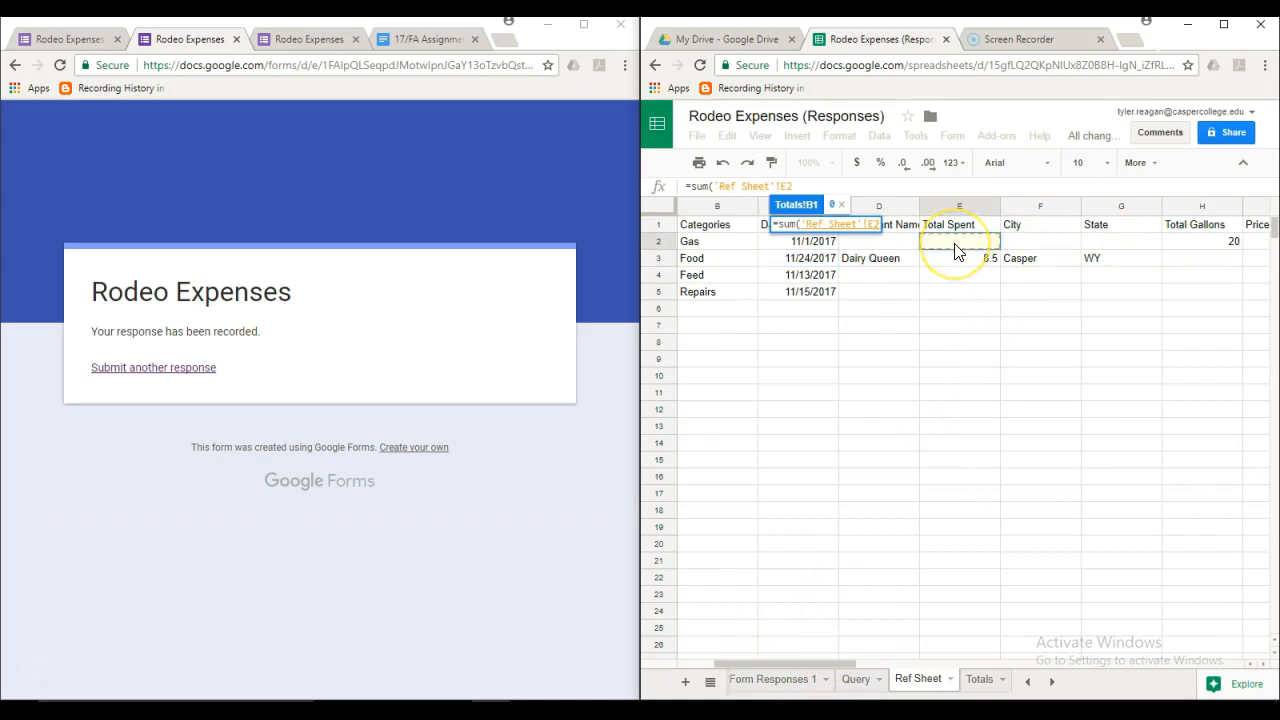
pyautogui.hotkey('ctrl', 'shift', 'Down')
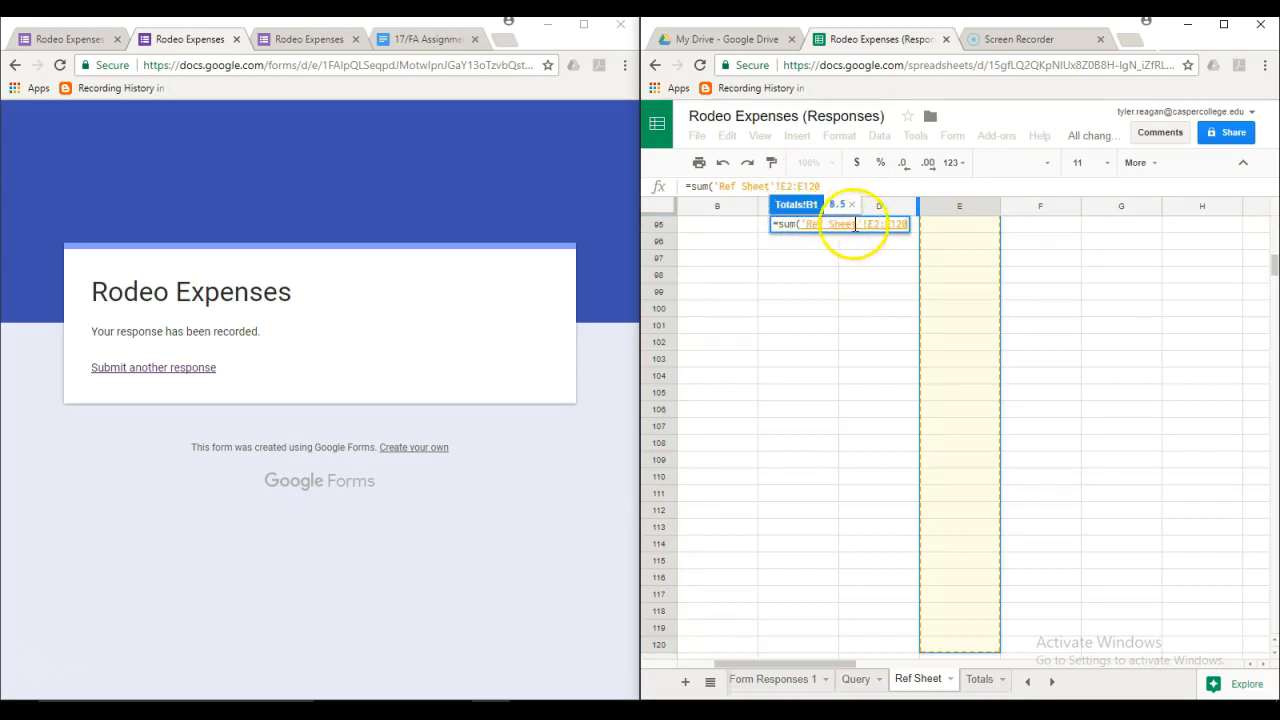
# Shorten the B1 sum range to E2:E101 and complete the formula.
pyautogui.scroll(3, 983, 300)
pyautogui.moveTo(1273, 262); pyautogui.dragTo(1262, 165)
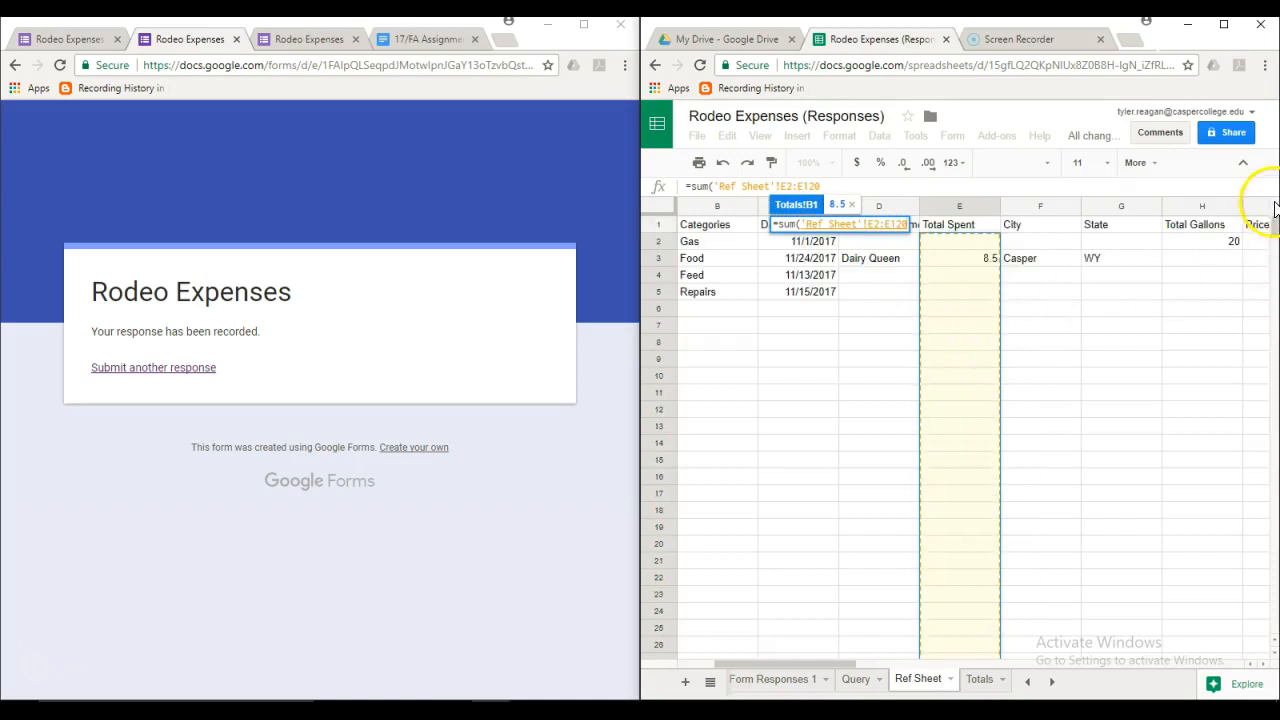
pyautogui.click(906, 224)
pyautogui.press('BackSpace')
pyautogui.press('BackSpace')
pyautogui.write('0')
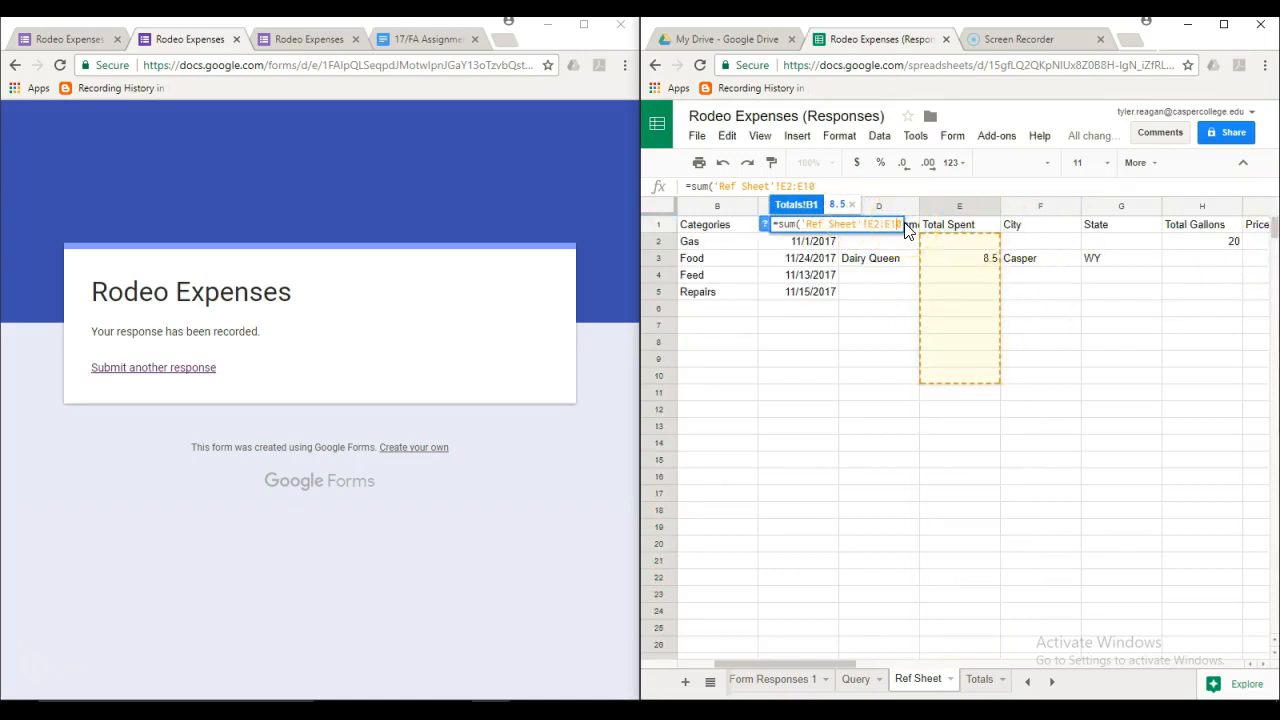
pyautogui.write('0')
pyautogui.press('Return')
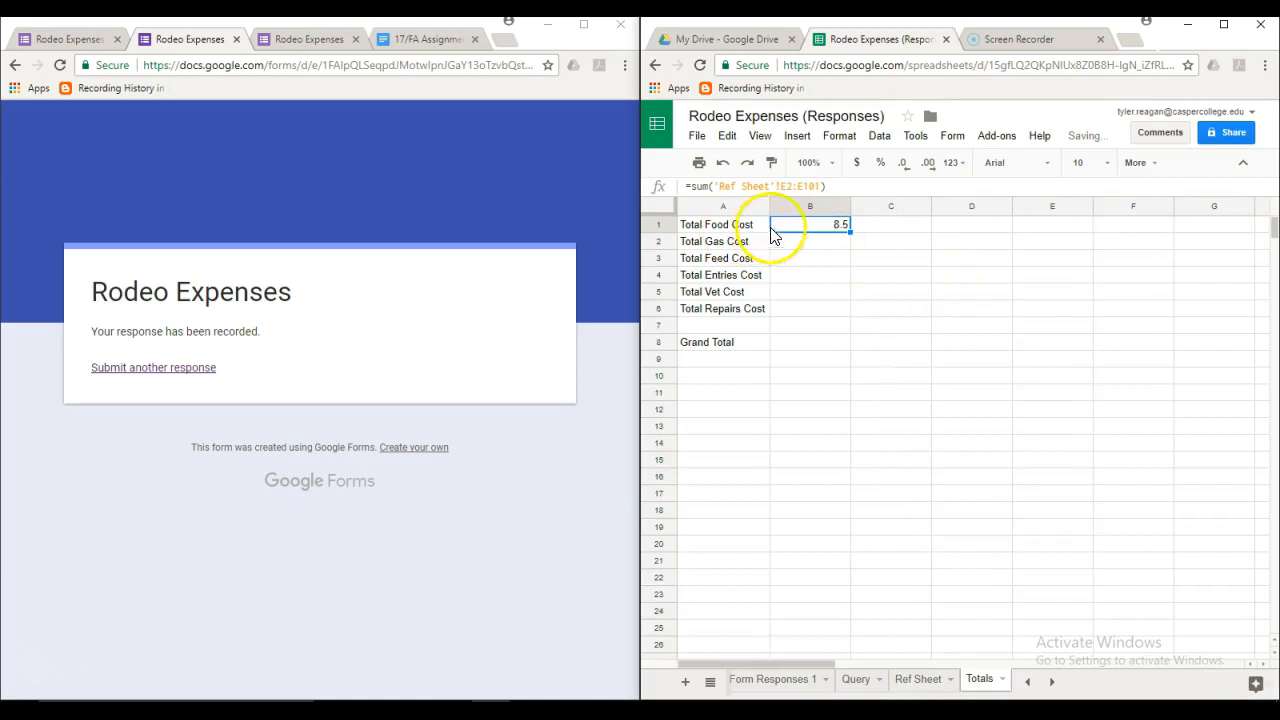
# Start a SUM formula in B2 for the gas cost, covering J2:J120 of the Total Cost column on Ref Sheet.
pyautogui.click(831, 243)
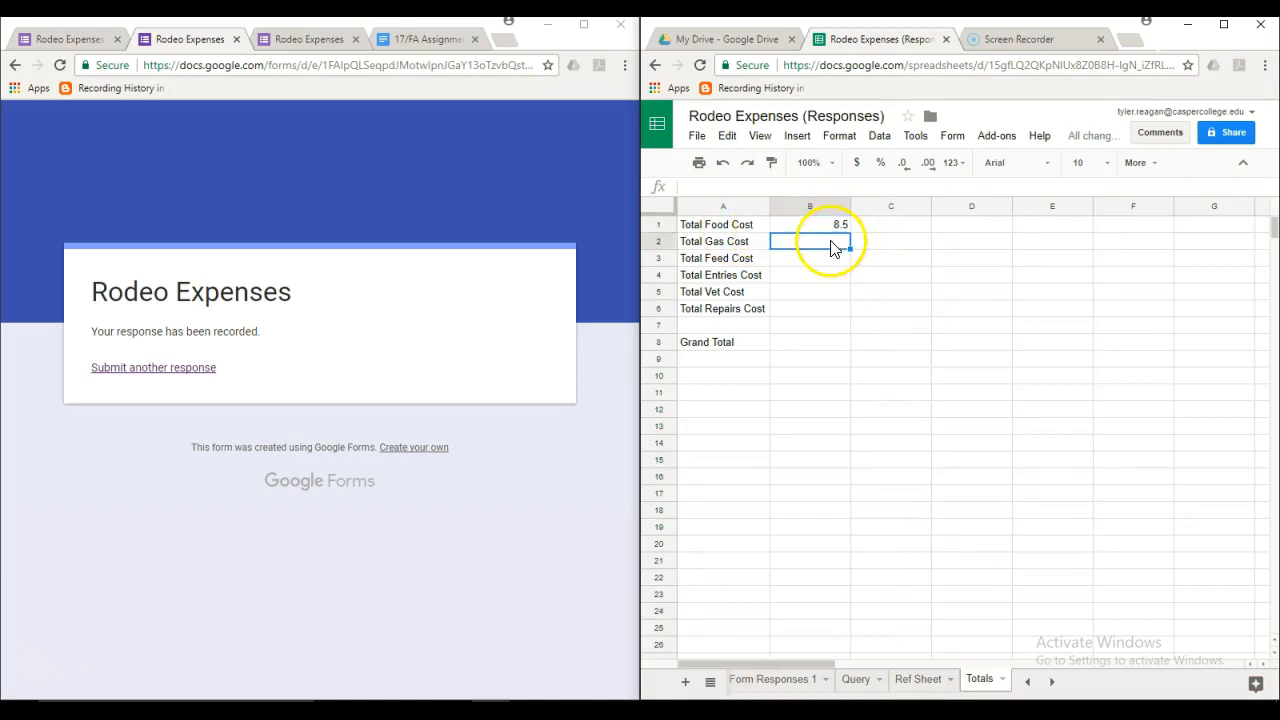
pyautogui.click(843, 228)
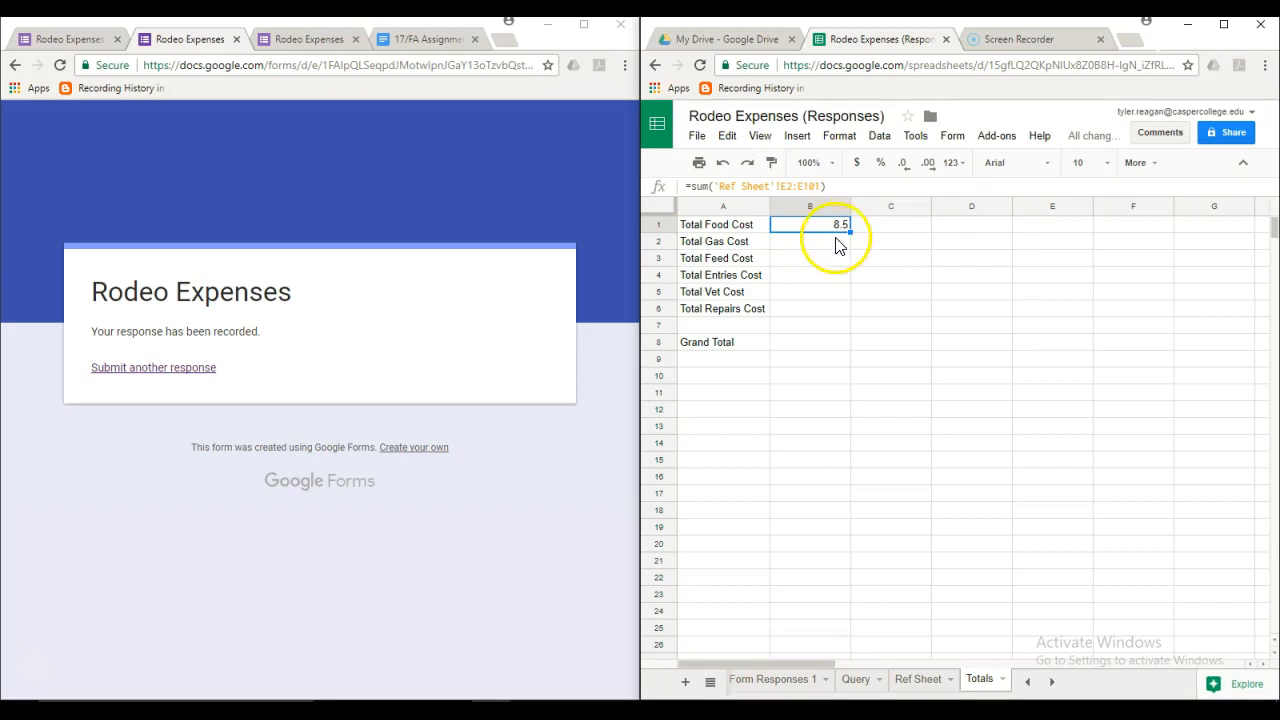
pyautogui.doubleClick(836, 240)
pyautogui.write('=')
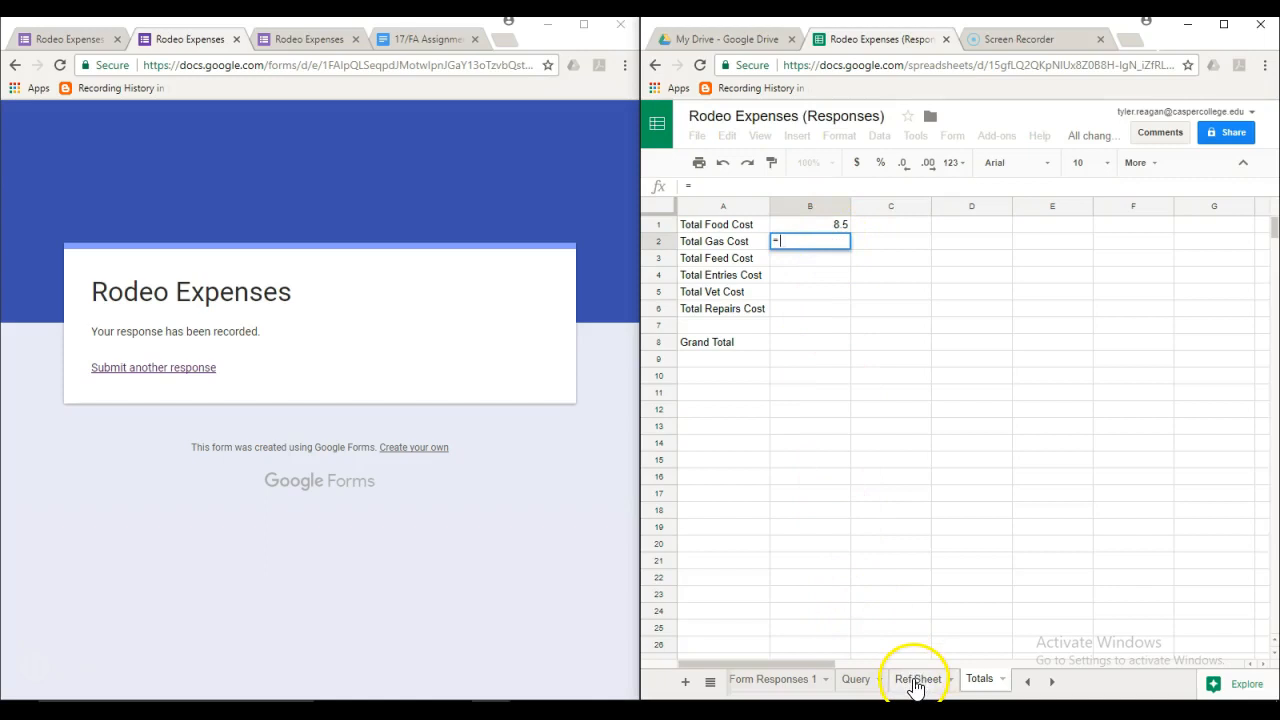
pyautogui.write('sum')
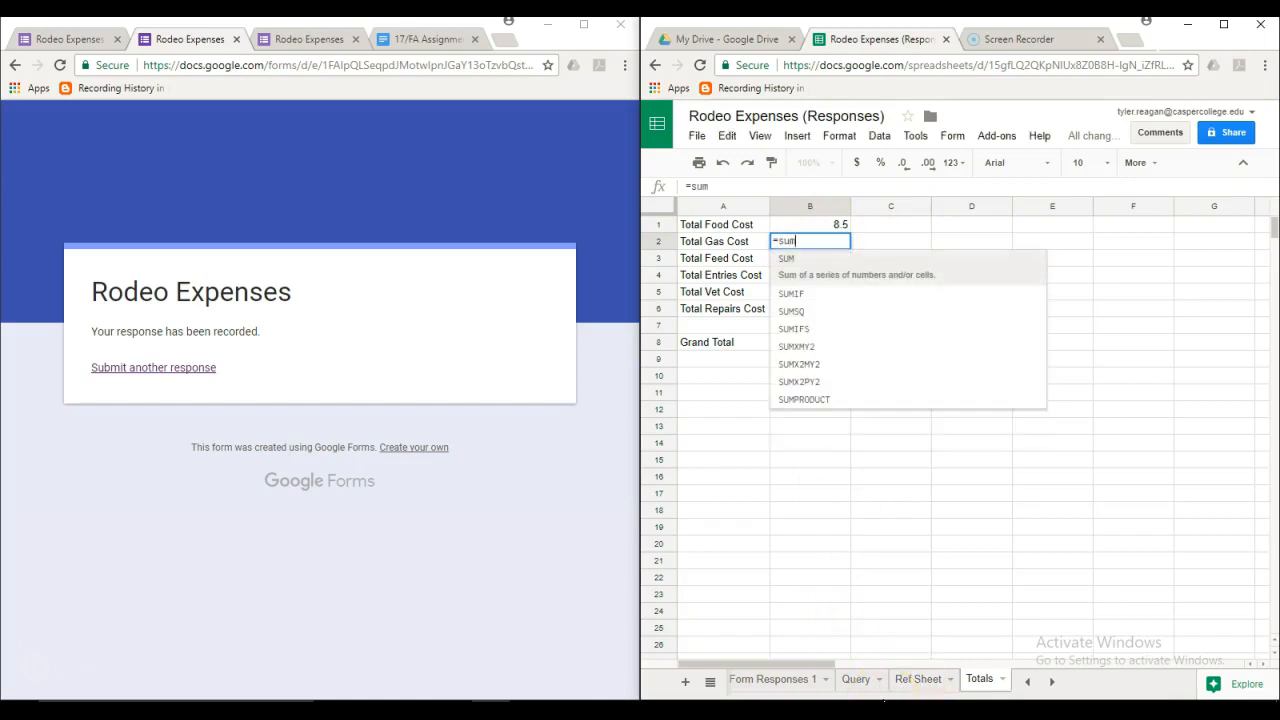
pyautogui.write('(')
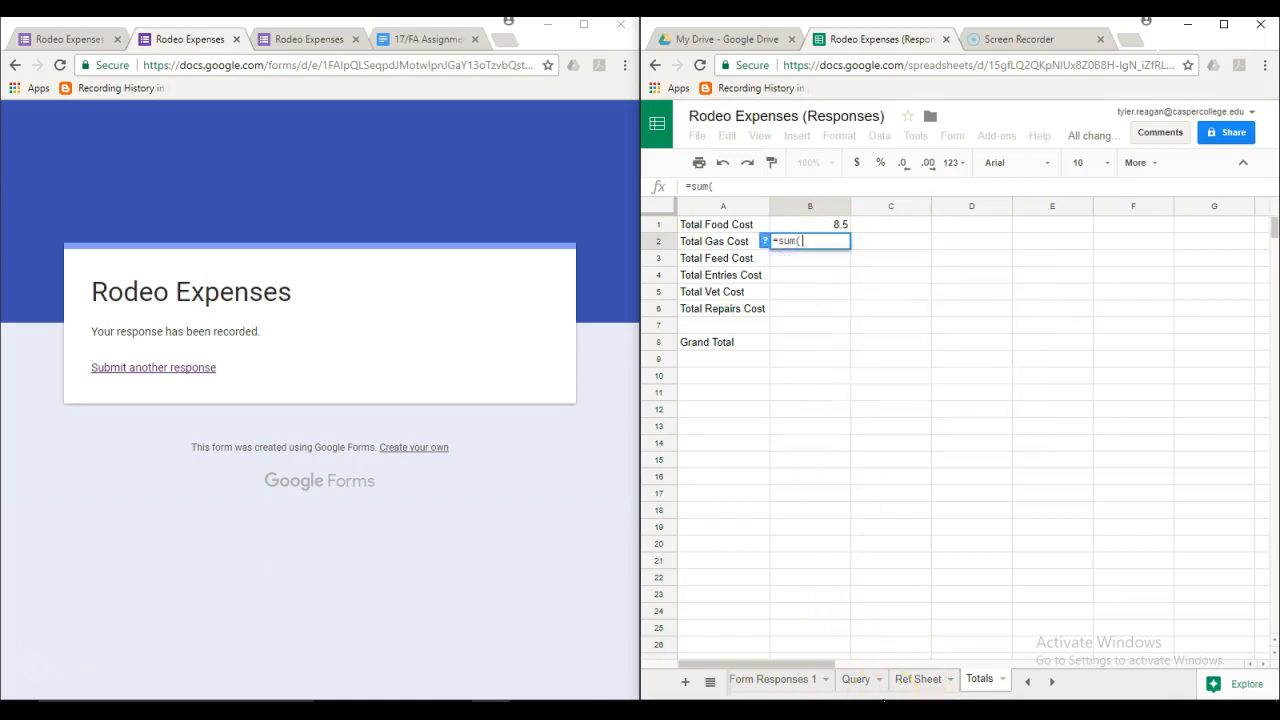
pyautogui.click(925, 679)
pyautogui.moveTo(823, 664); pyautogui.dragTo(938, 680)
pyautogui.click(964, 232)
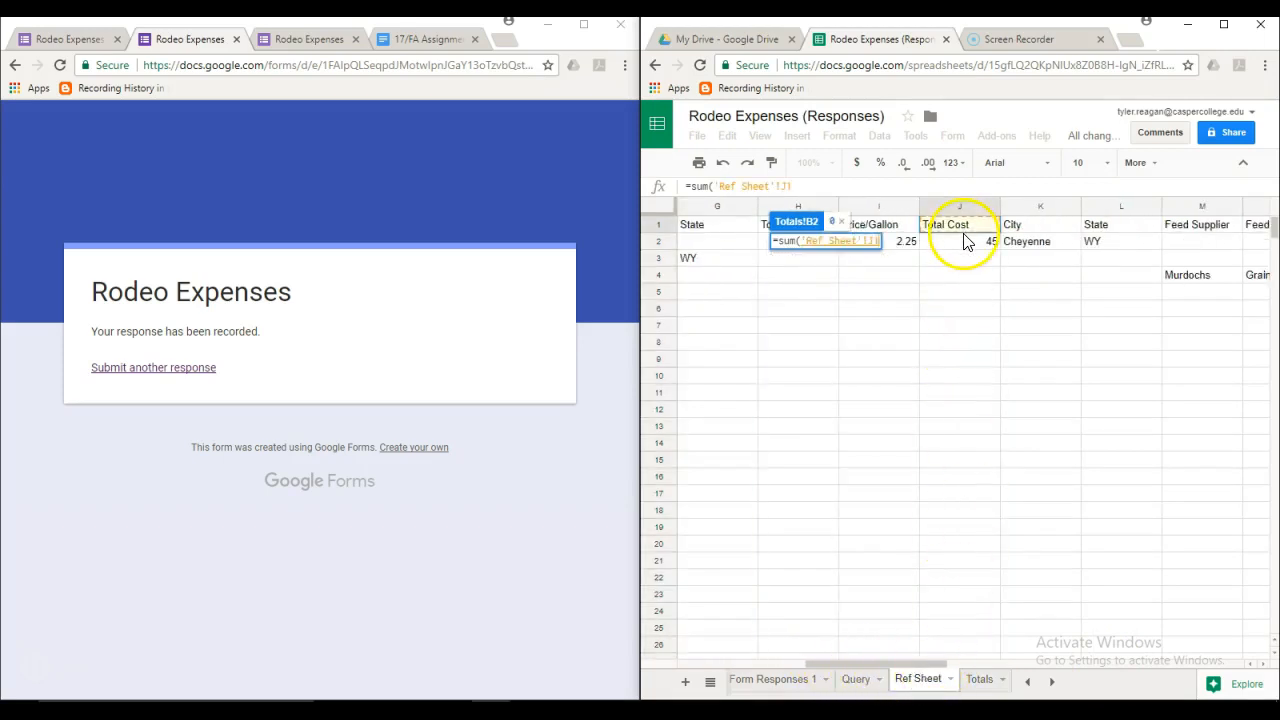
pyautogui.click(965, 242)
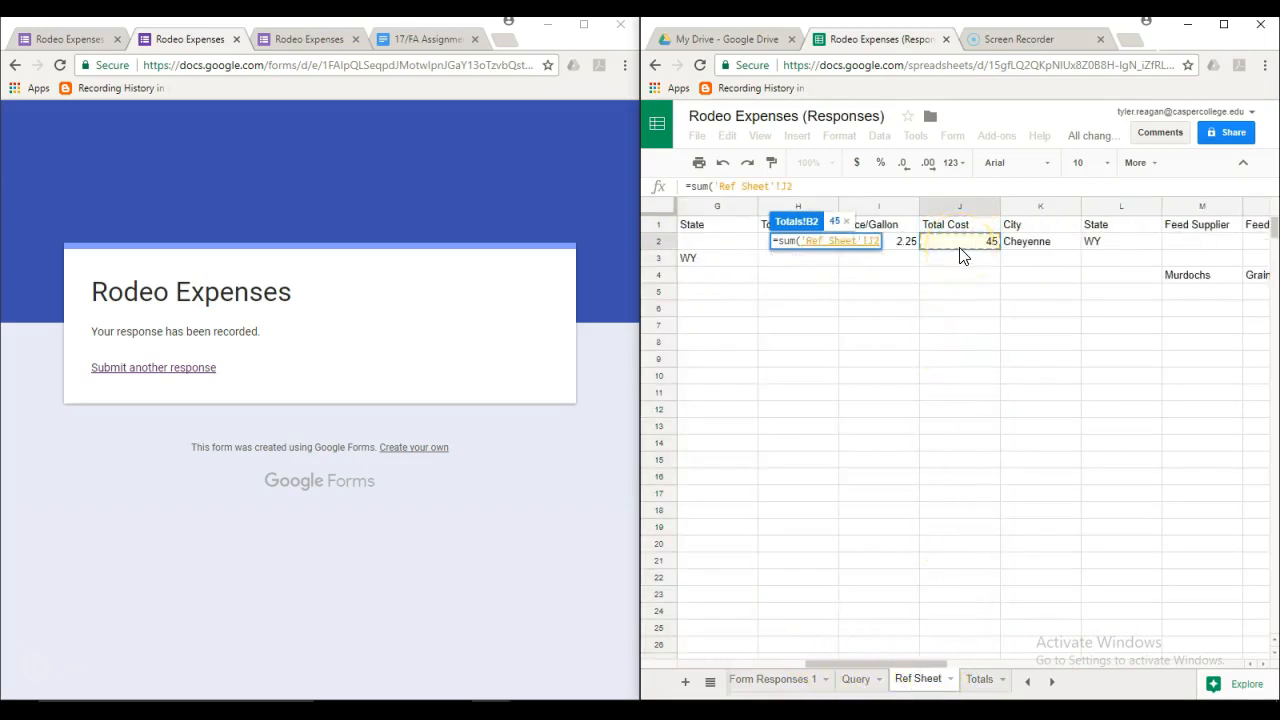
pyautogui.hotkey('ctrl', 'shift', 'Down')
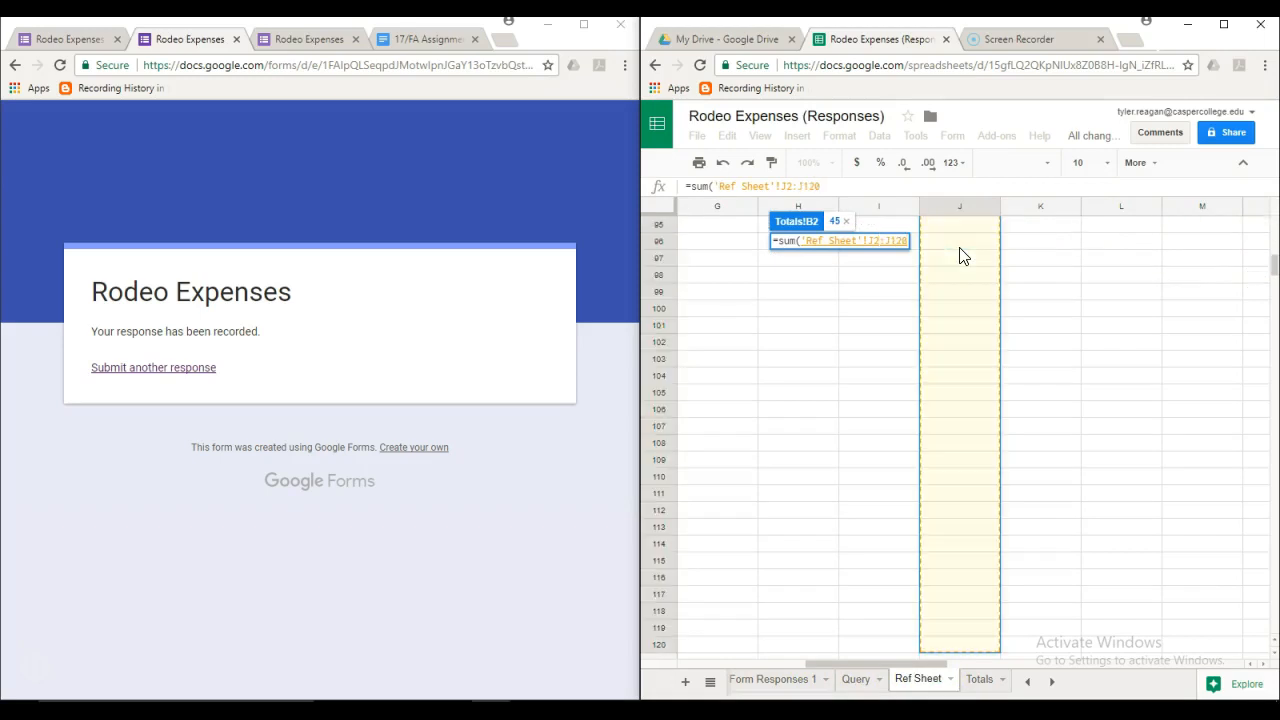
# Shorten the B2 sum range to J2:J101 and complete the formula.
pyautogui.press('BackSpace')
pyautogui.press('BackSpace')
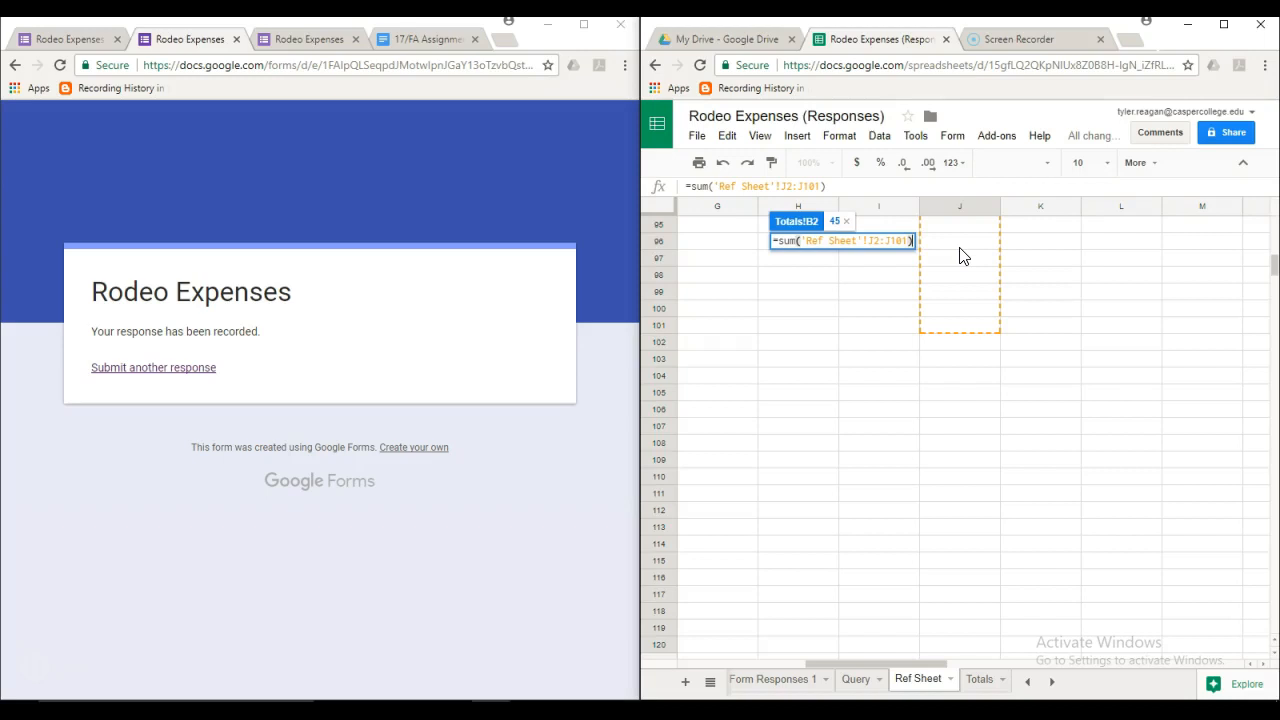
pyautogui.scroll(10, 960, 256)
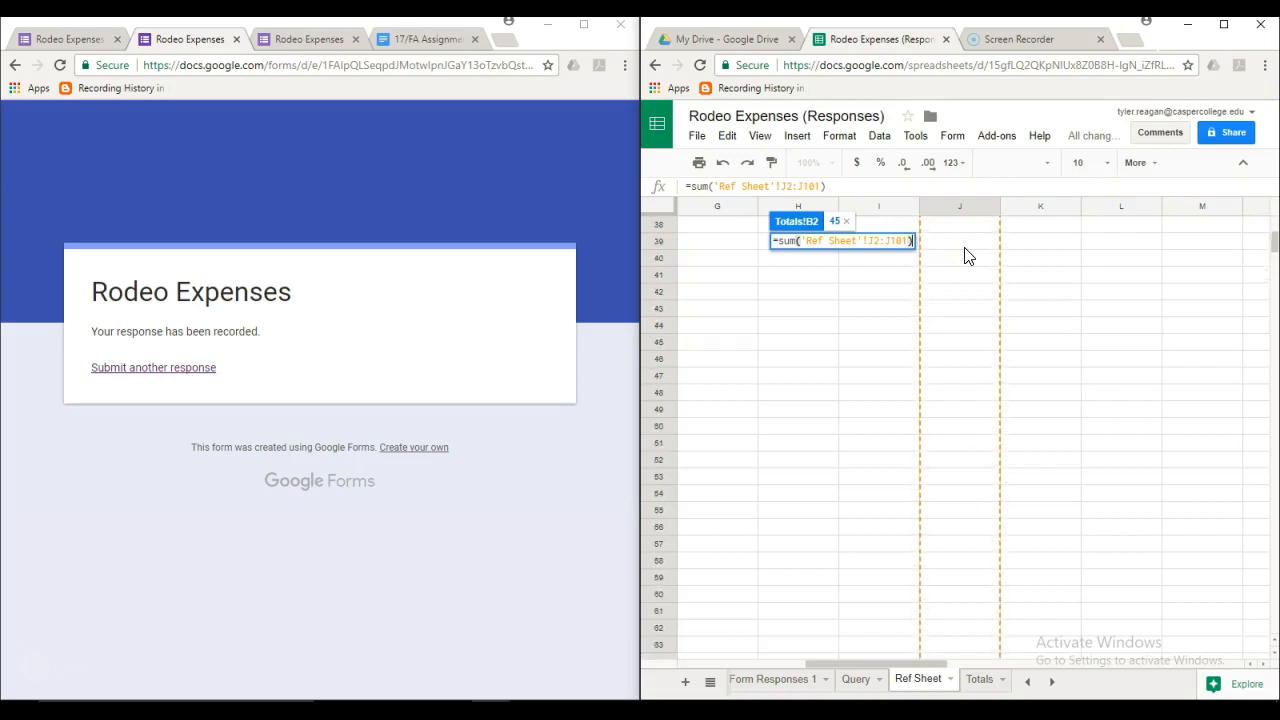
pyautogui.scroll(5, 964, 256)
pyautogui.click(880, 241)
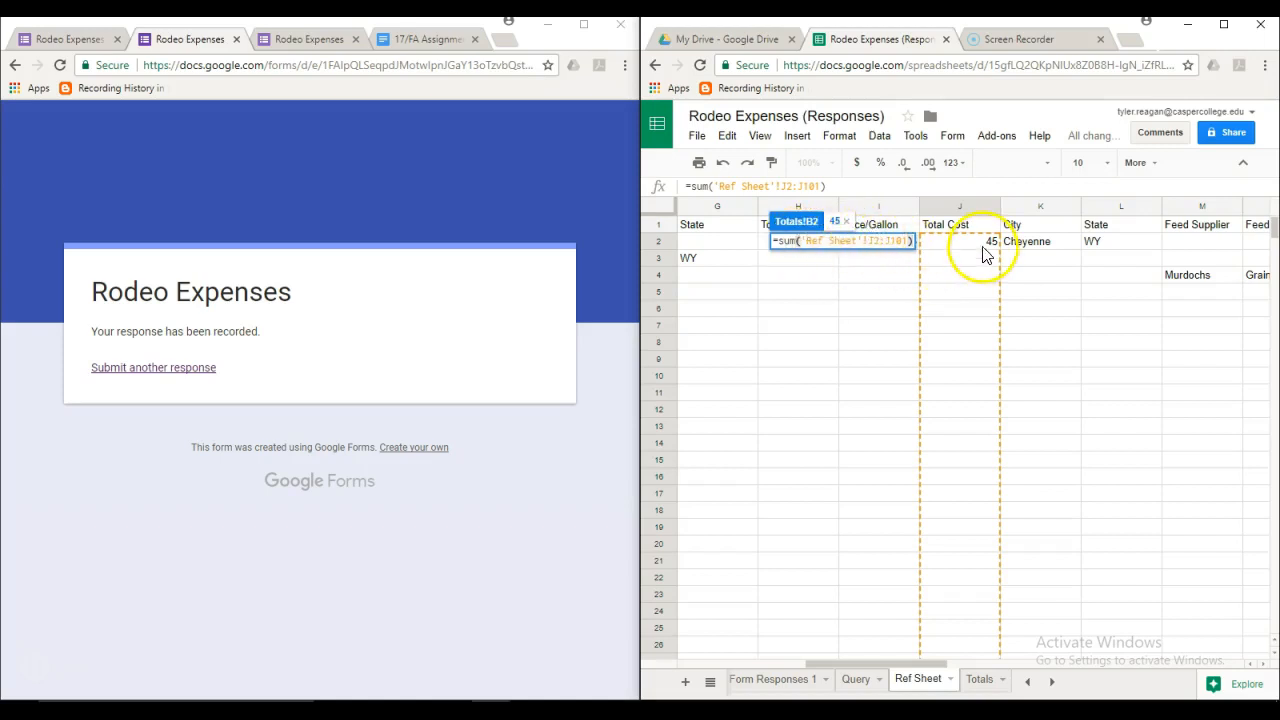
pyautogui.press('Return')
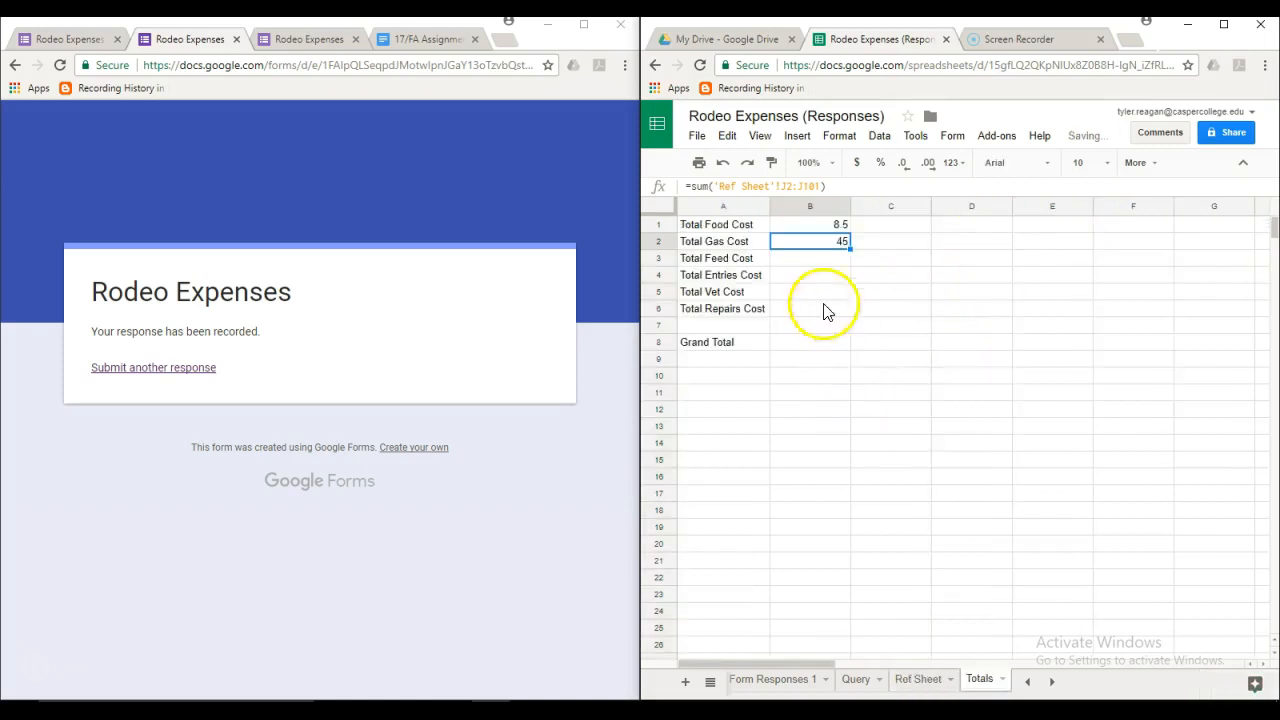
# Enter a SUM formula in B3 for the feed cost, covering O2:O101 of the Price/Unit column on Ref Sheet.
pyautogui.click(808, 259)
pyautogui.write('=sum(')
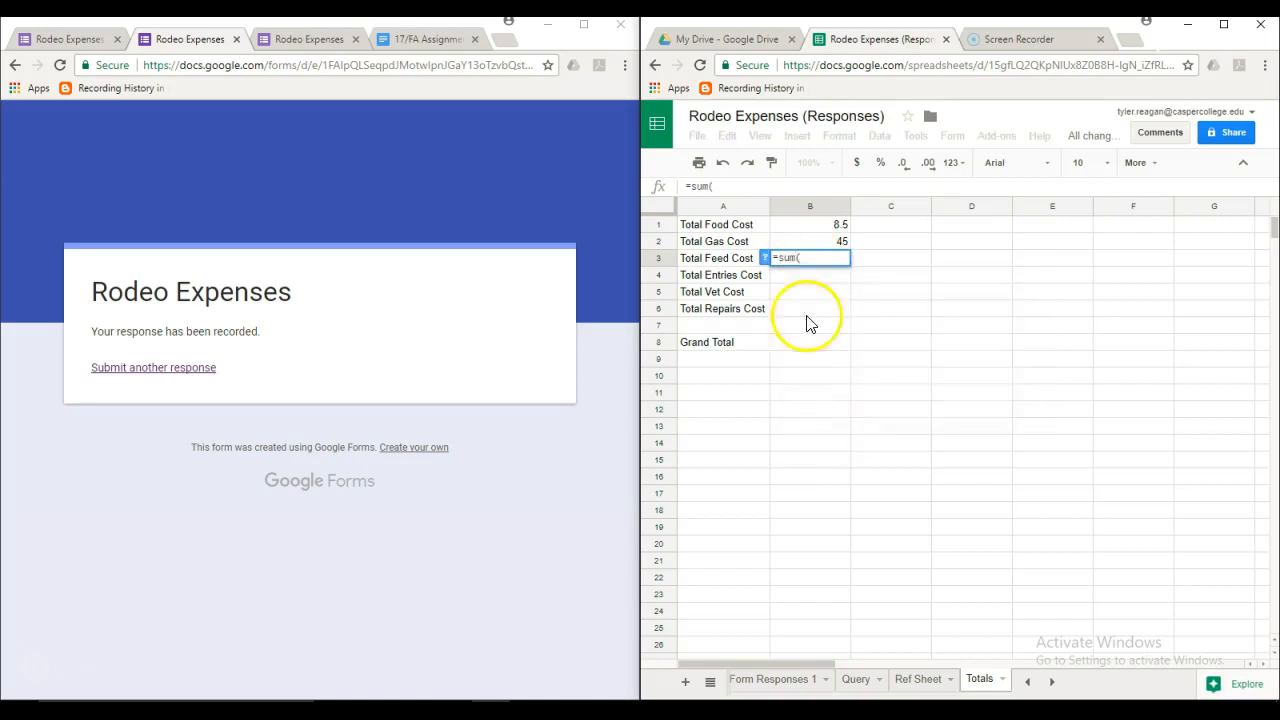
pyautogui.click(937, 682)
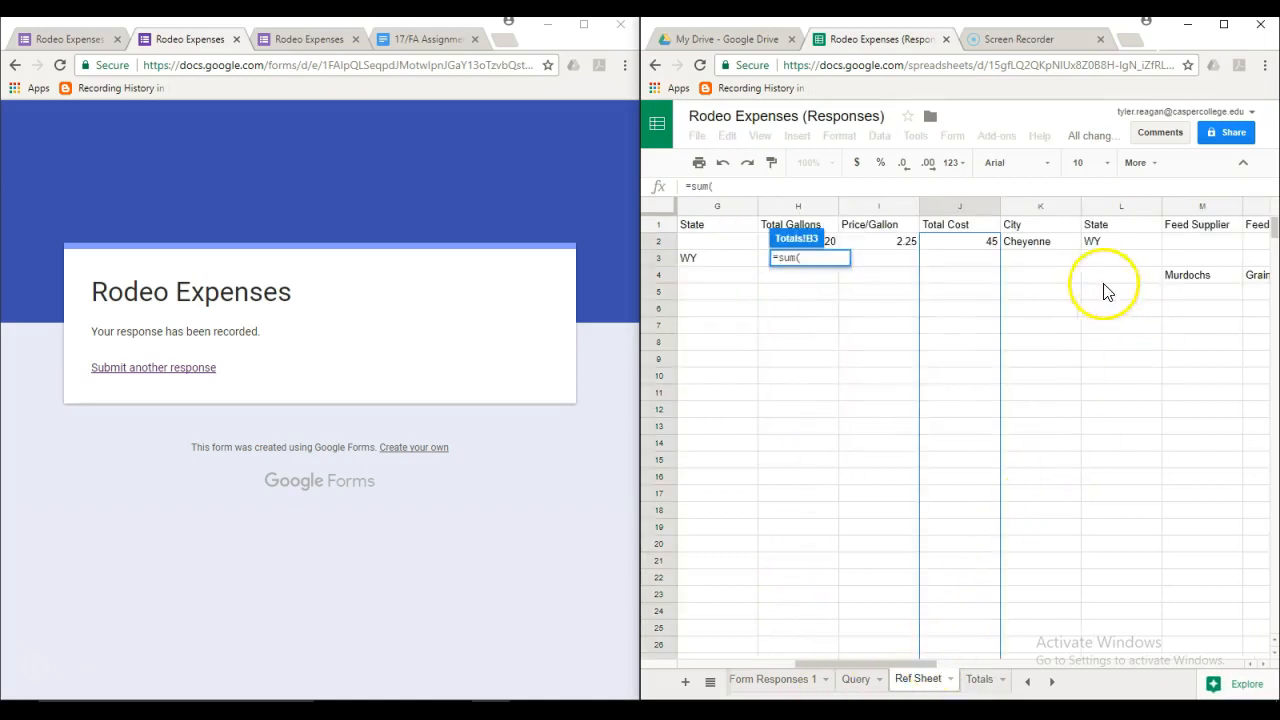
pyautogui.moveTo(834, 668); pyautogui.dragTo(909, 668)
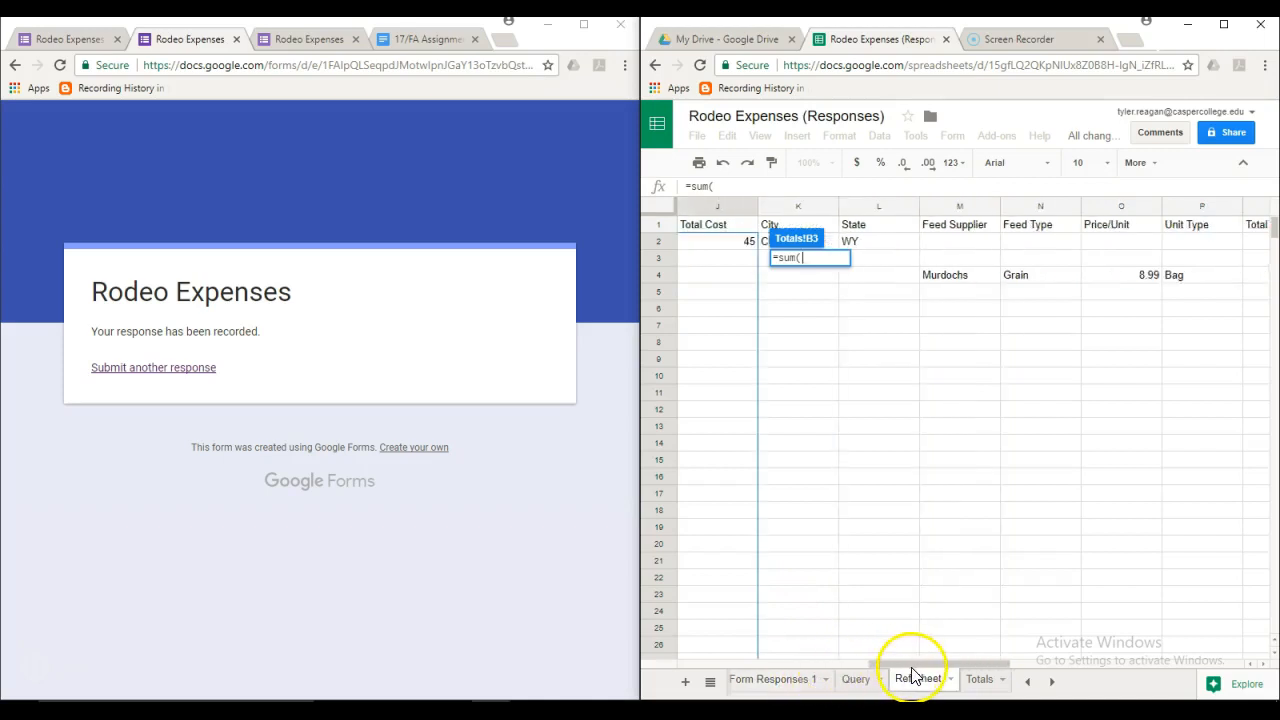
pyautogui.moveTo(1122, 247); pyautogui.dragTo(1117, 531)
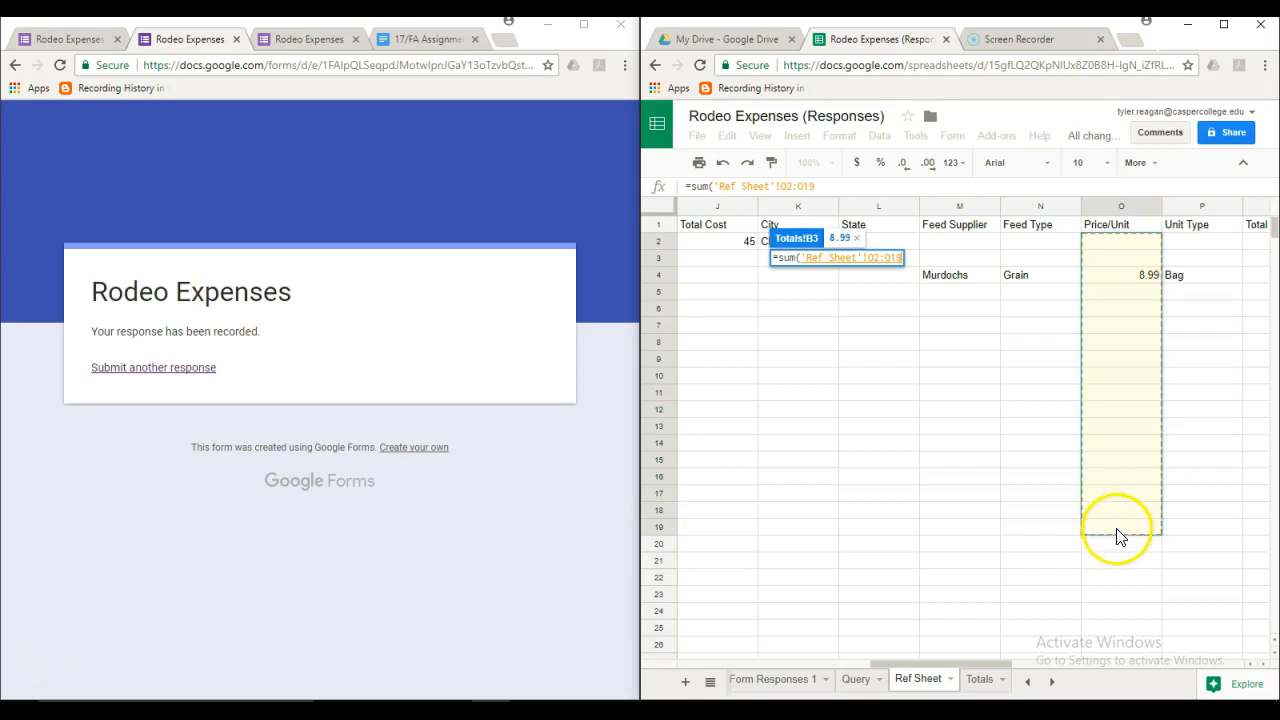
pyautogui.hotkey('ctrl', 'shift', 'Down')
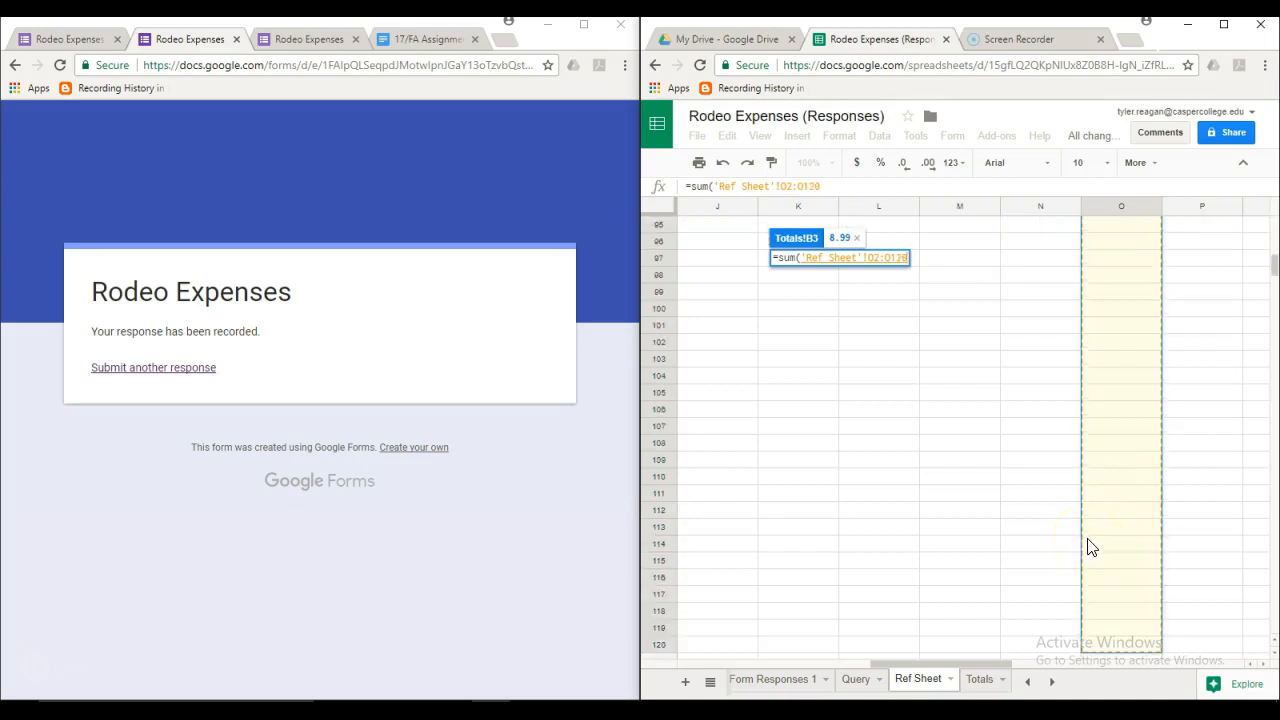
pyautogui.press('BackSpace')
pyautogui.press('BackSpace')
pyautogui.write('01')
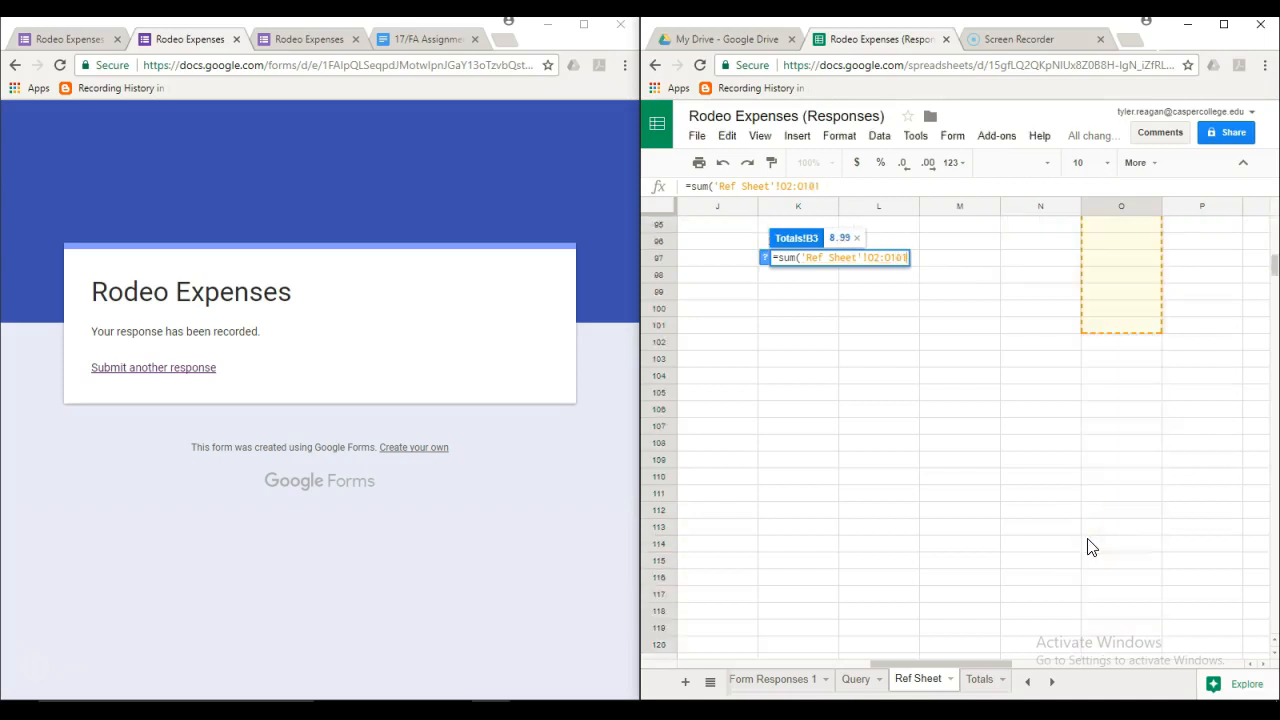
pyautogui.press('Return')
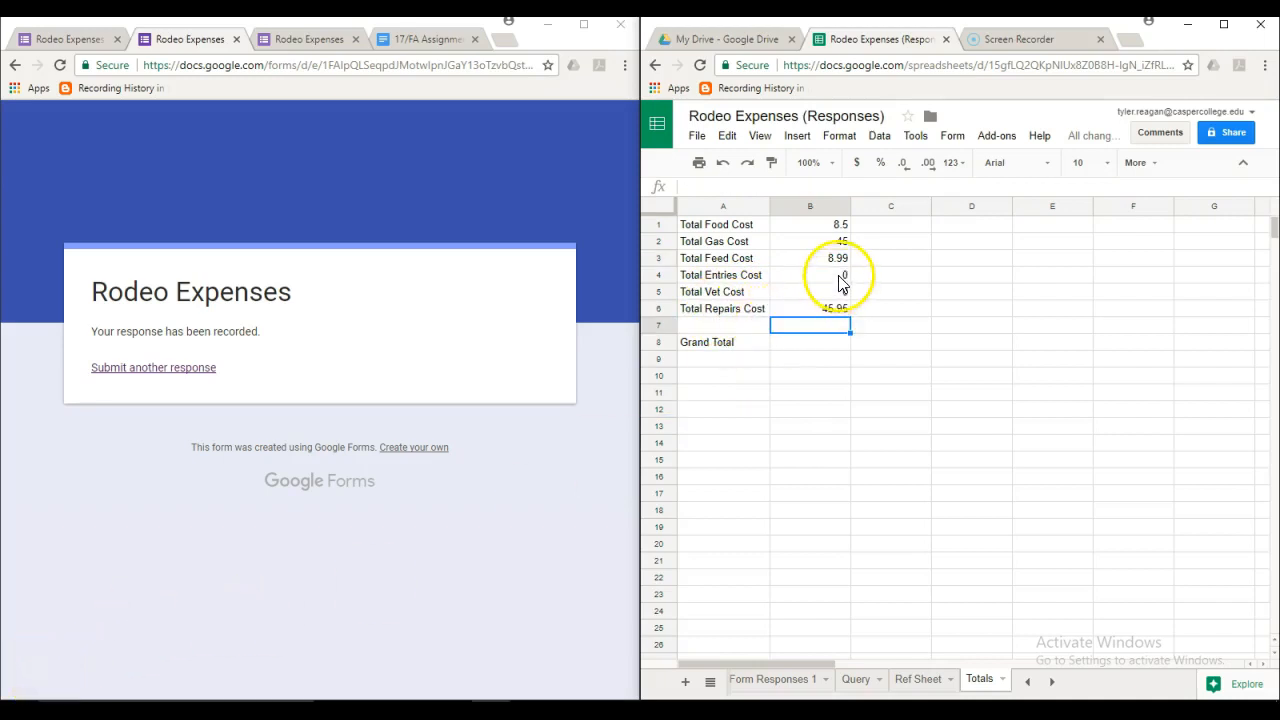
# Check the formulas in B4 and B6, and enter a SUM of B1:B6 in B8 as the grand total.
pyautogui.moveTo(840, 277); pyautogui.dragTo(837, 312)
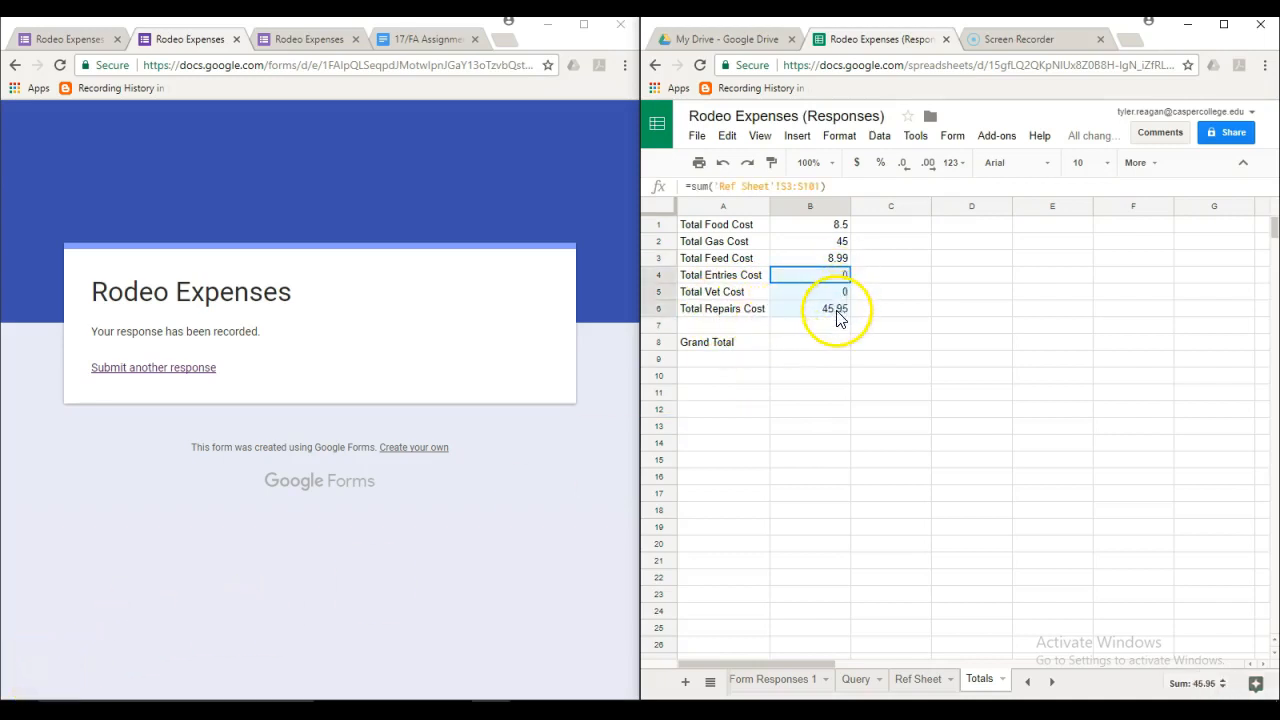
pyautogui.click(837, 312)
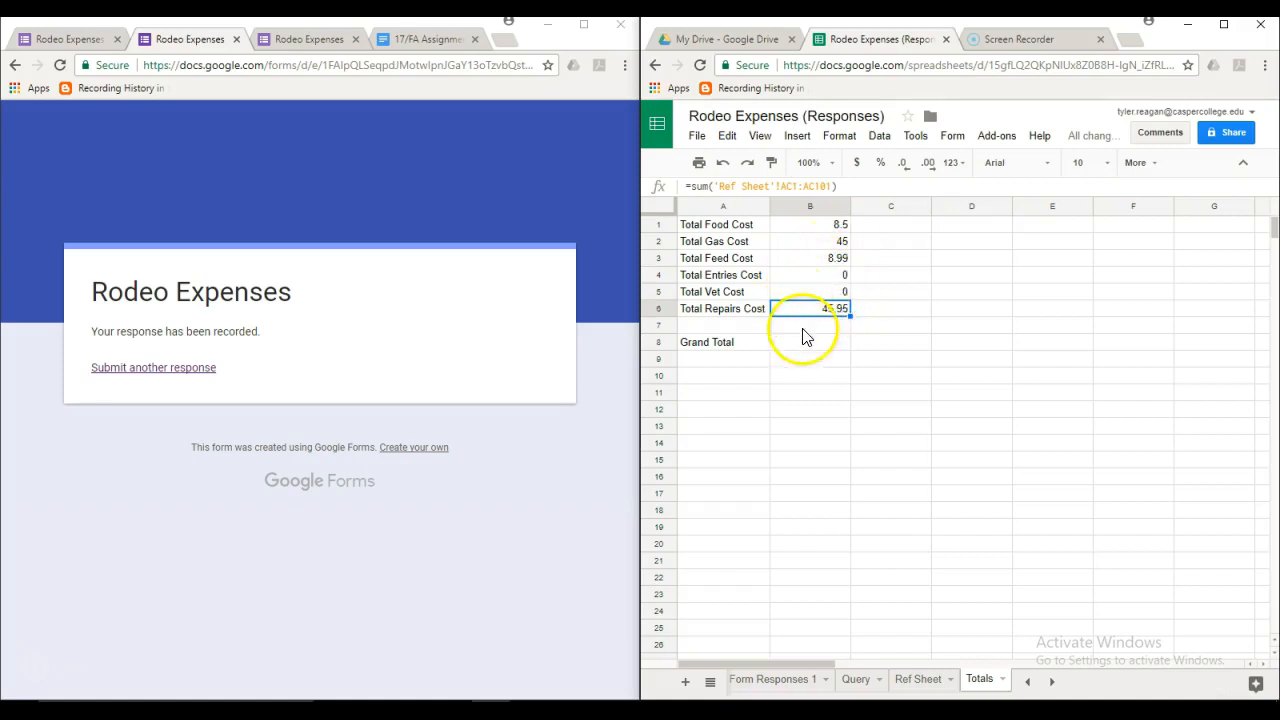
pyautogui.click(812, 343)
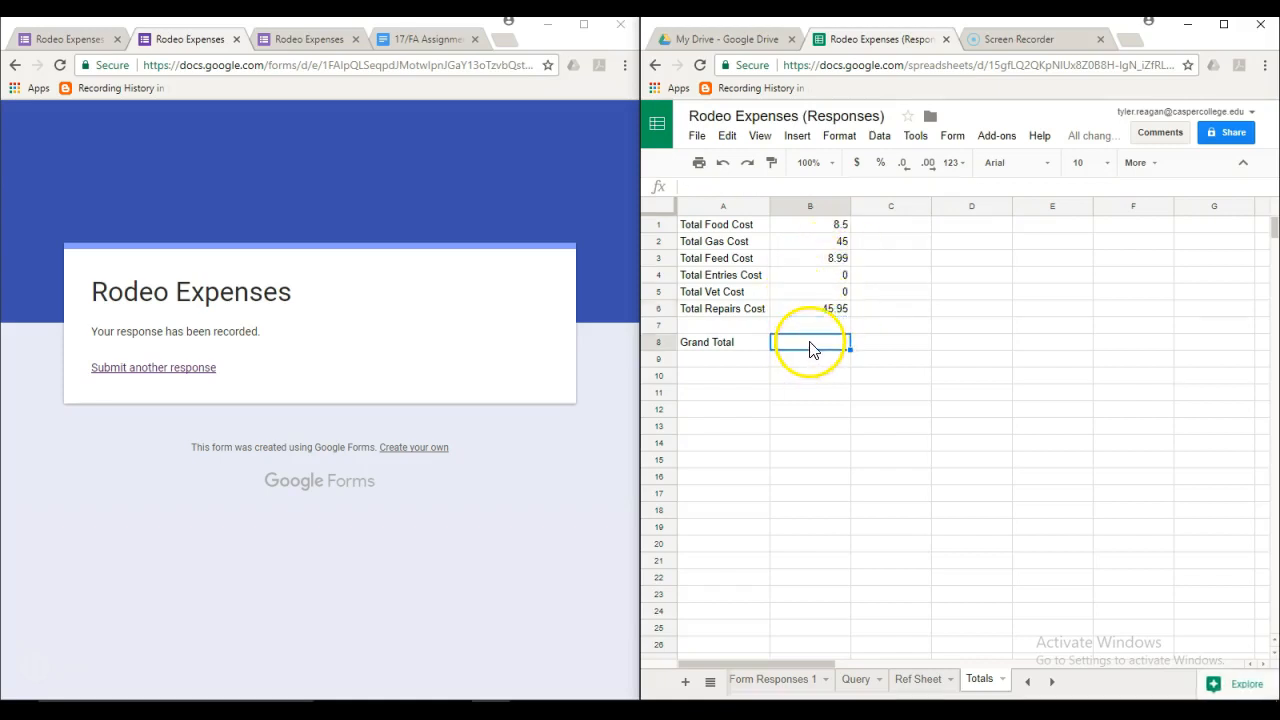
pyautogui.write('=')
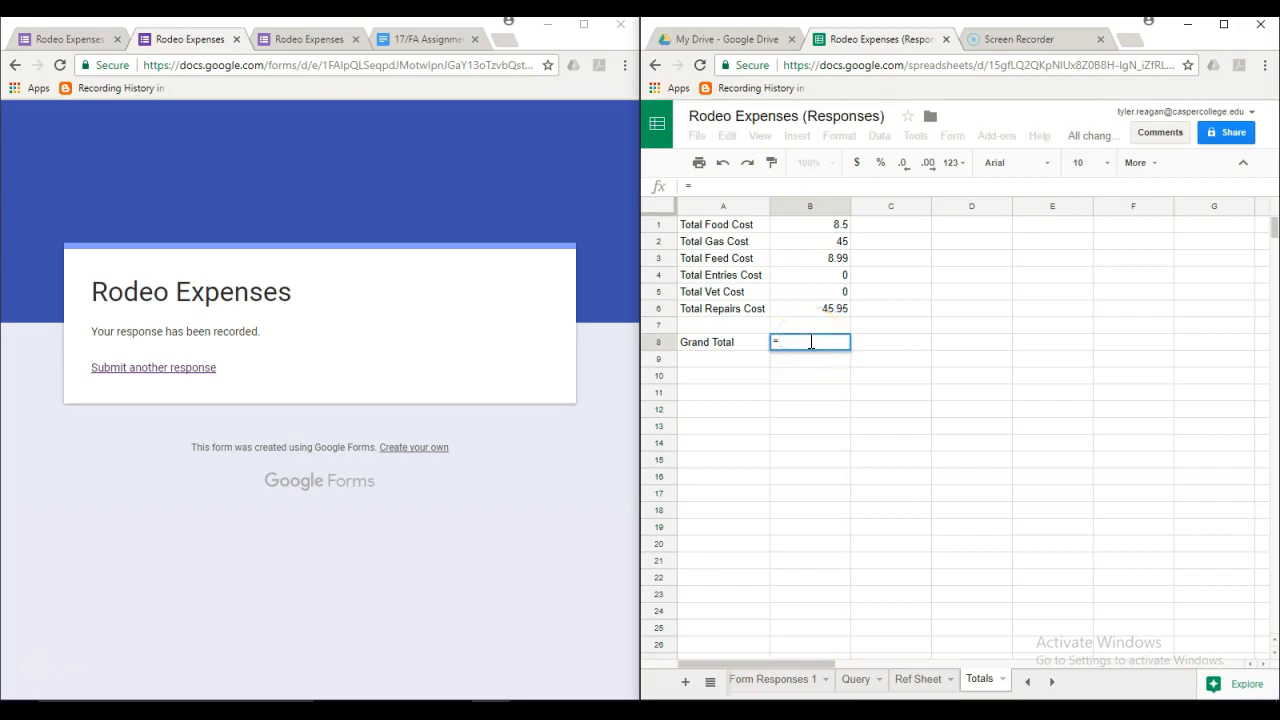
pyautogui.write('sum(')
pyautogui.moveTo(837, 230); pyautogui.dragTo(828, 322)
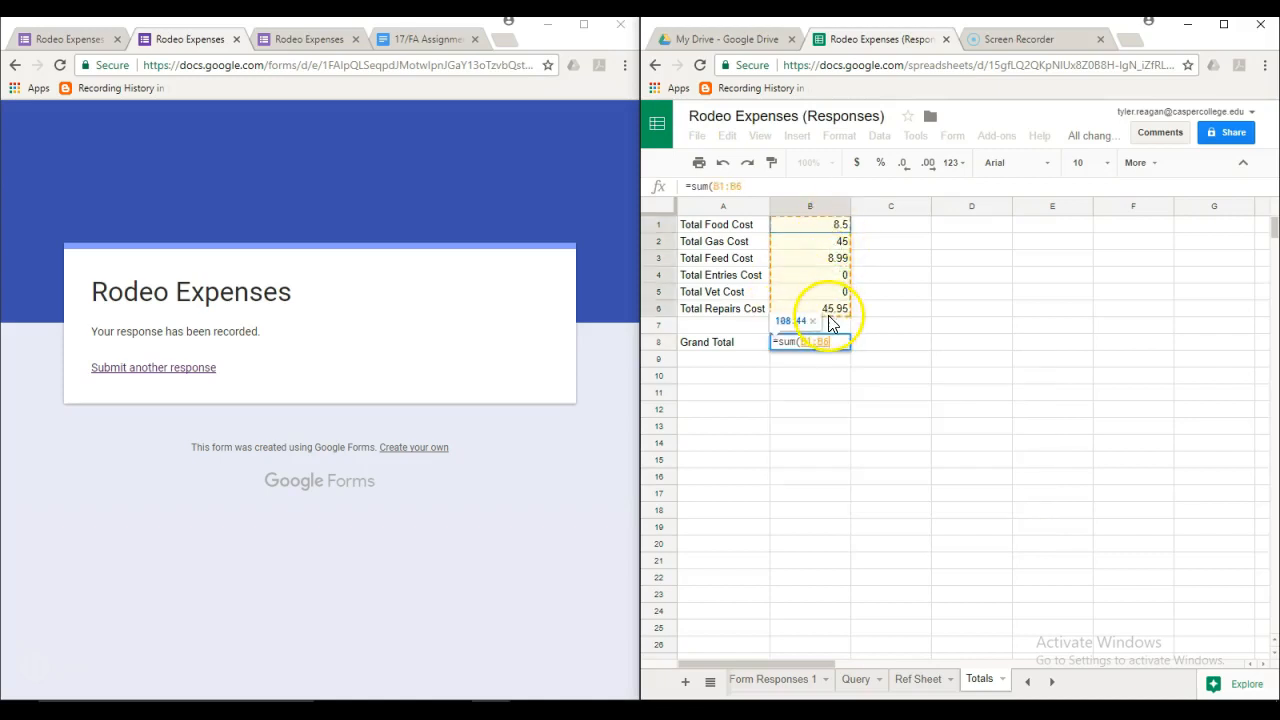
pyautogui.press('Return')
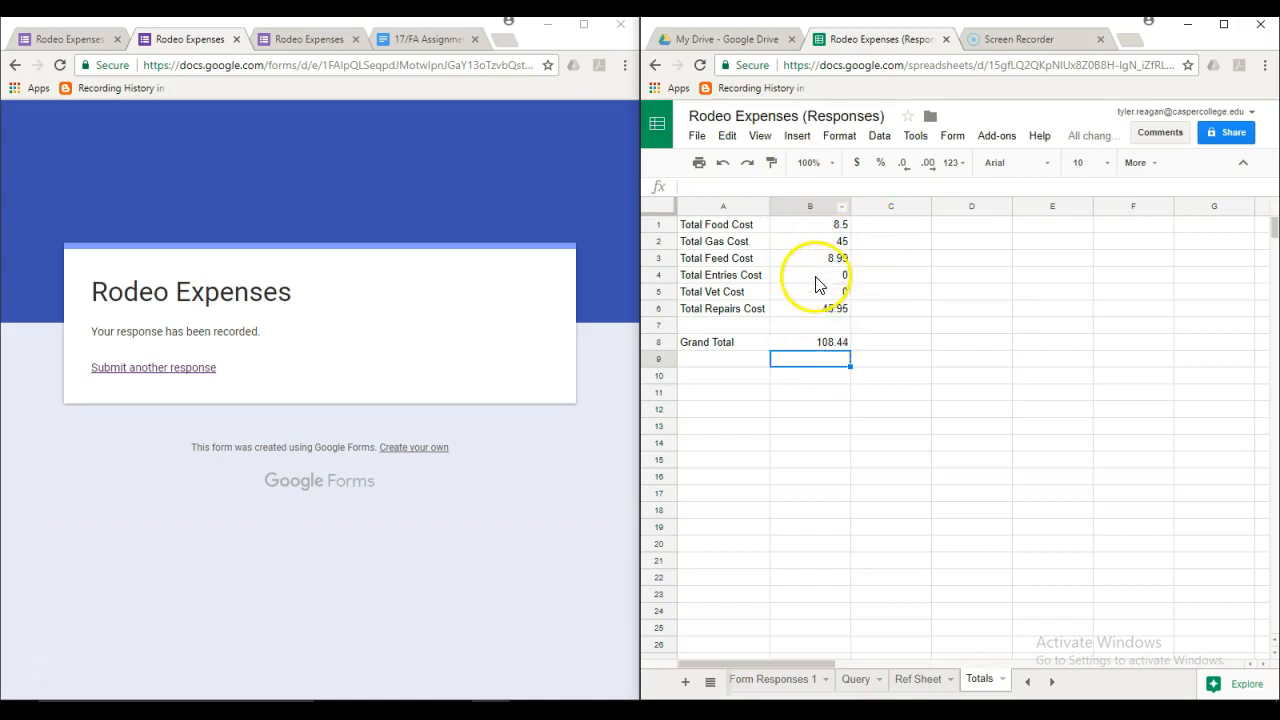
# Begin another Rodeo Expenses response with category Food and date 11/28/2017, and continue to the Food section.
pyautogui.click(208, 376)
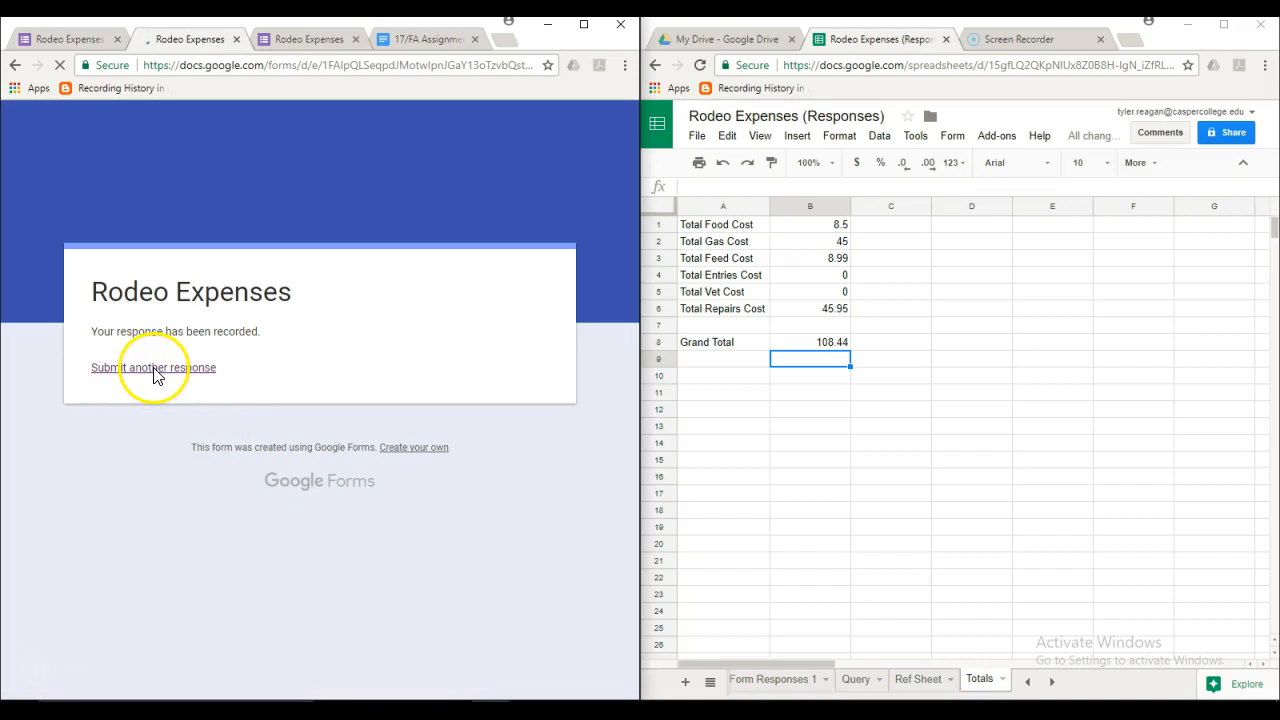
pyautogui.click(91, 386)
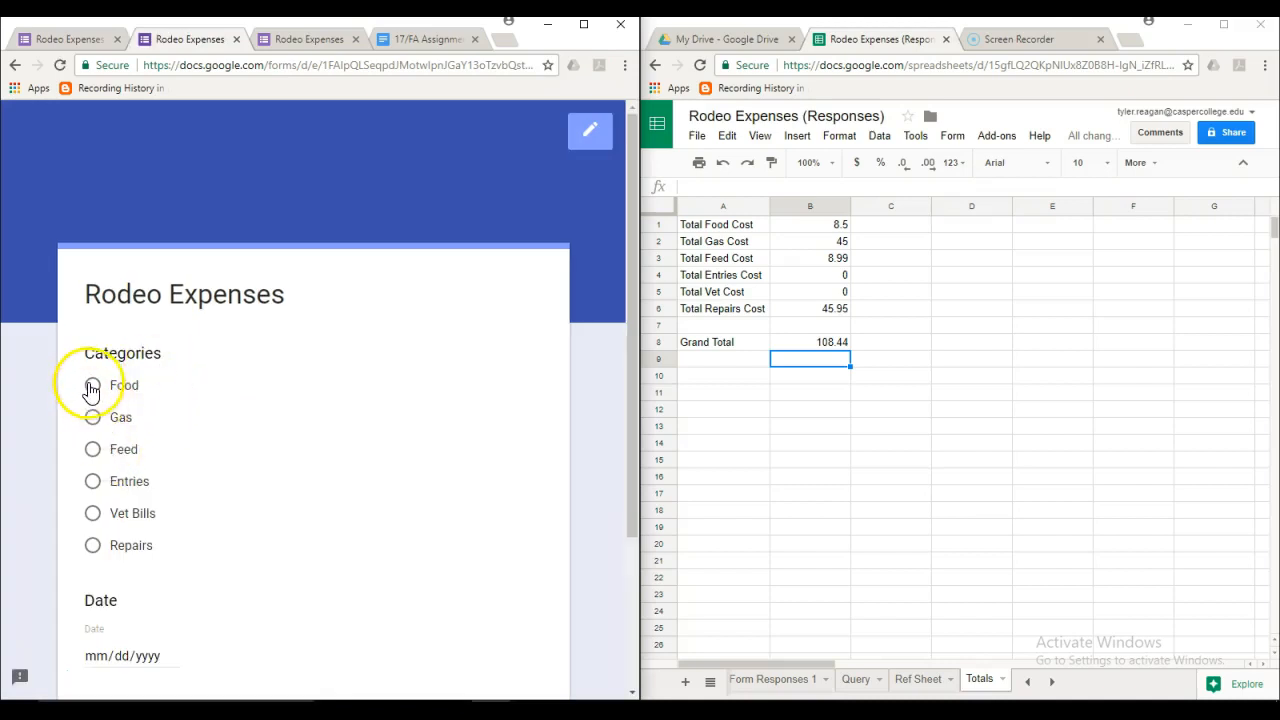
pyautogui.click(123, 660)
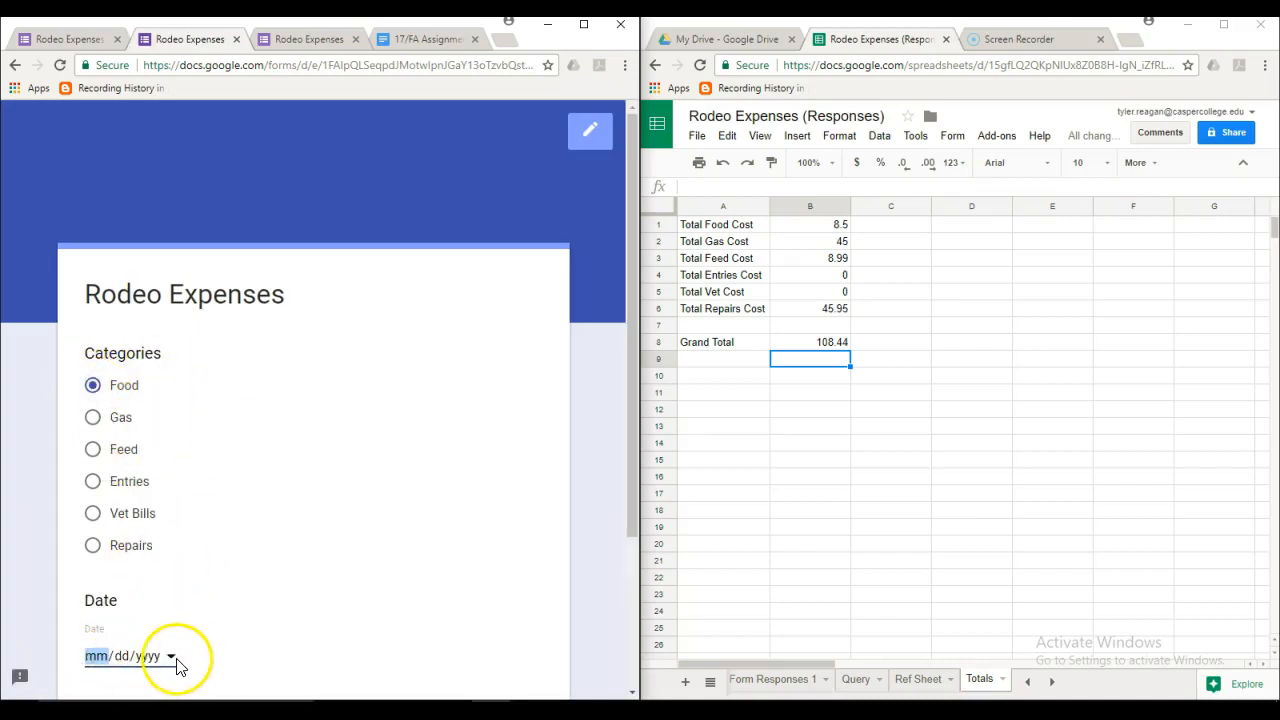
pyautogui.click(171, 656)
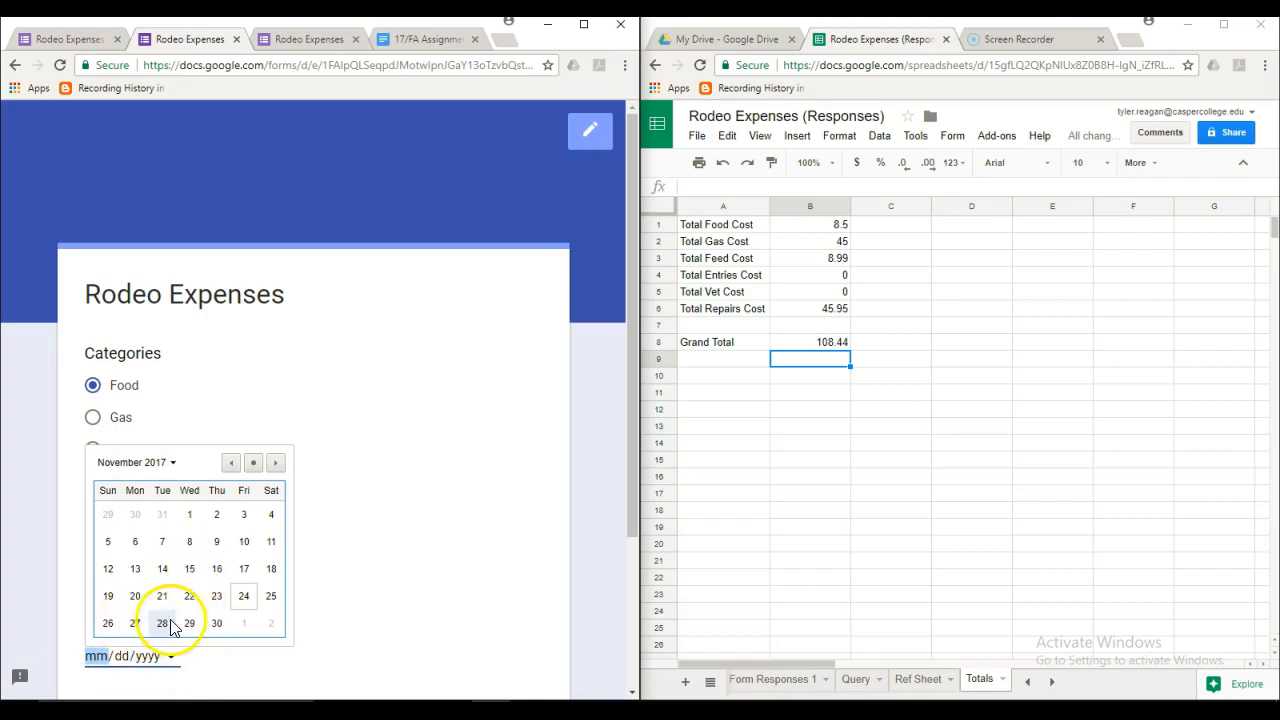
pyautogui.click(163, 624)
pyautogui.scroll(-3, 280, 557)
pyautogui.click(143, 516)
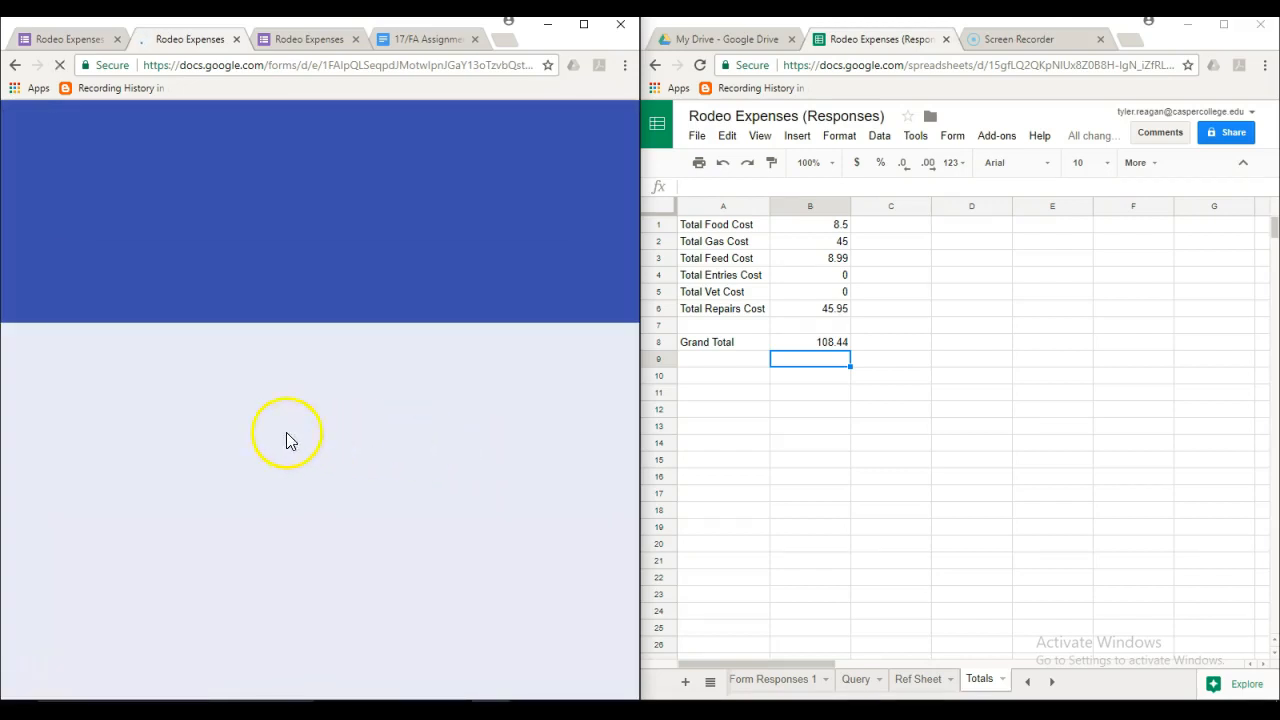
# Submit the food expense with restaurant J's Pub, total spent 14.5, city Casper and state WY, and check B1 on Totals.
pyautogui.click(220, 463)
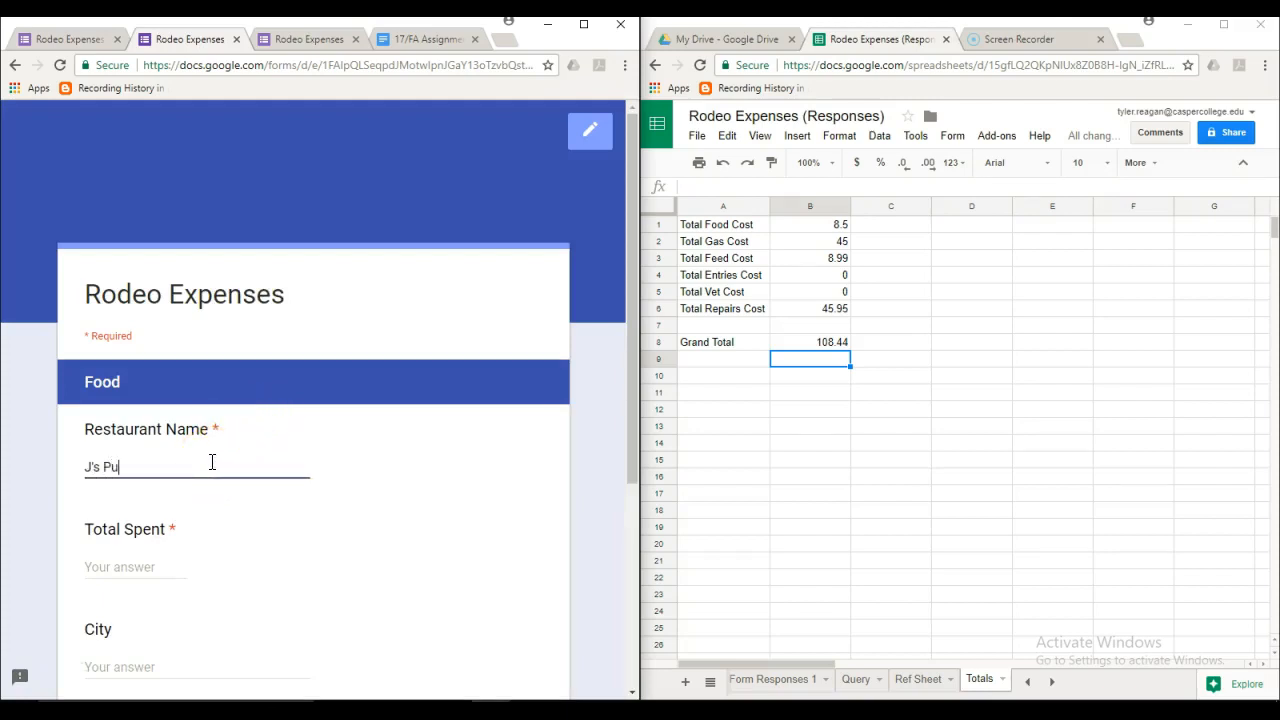
pyautogui.click(135, 562)
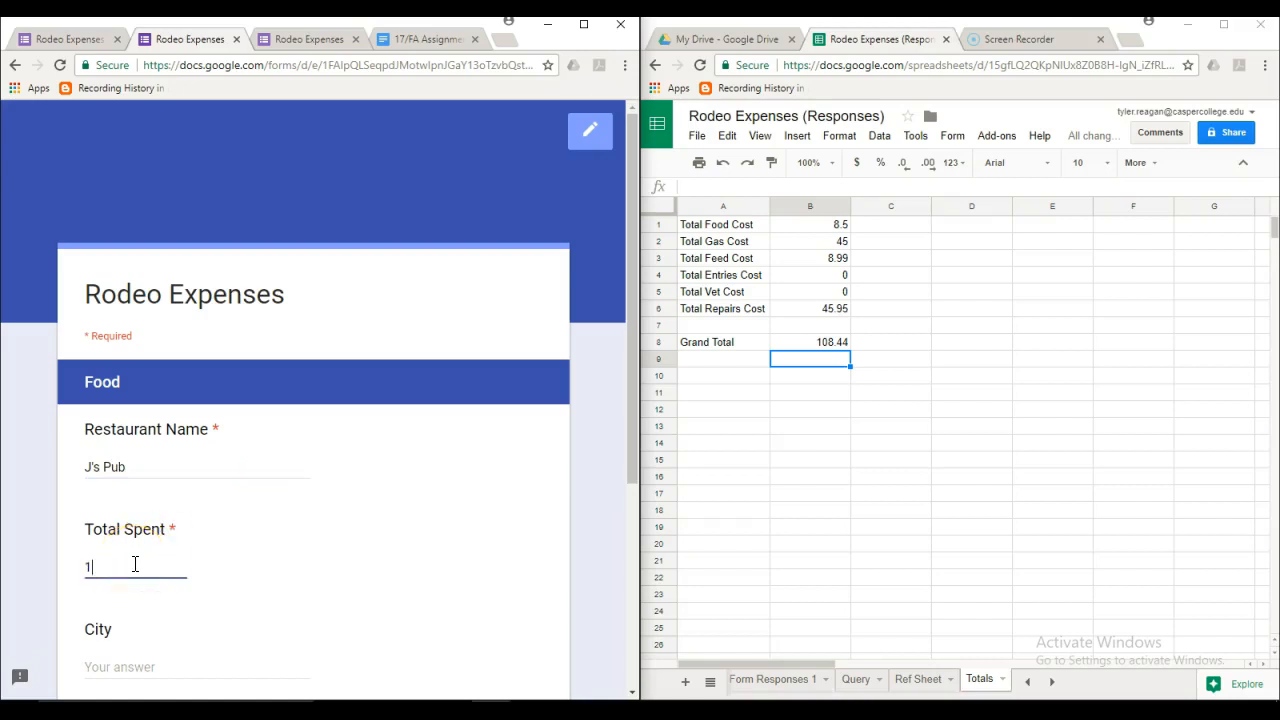
pyautogui.scroll(-3, 135, 564)
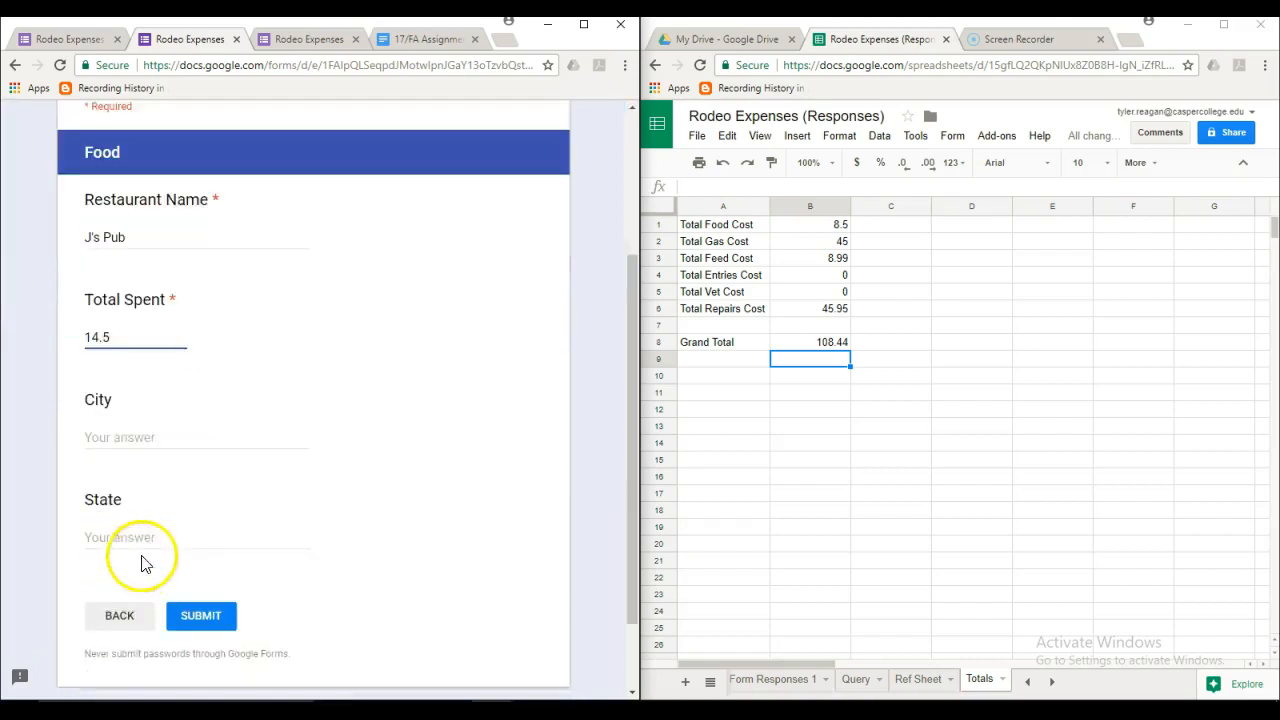
pyautogui.click(141, 427)
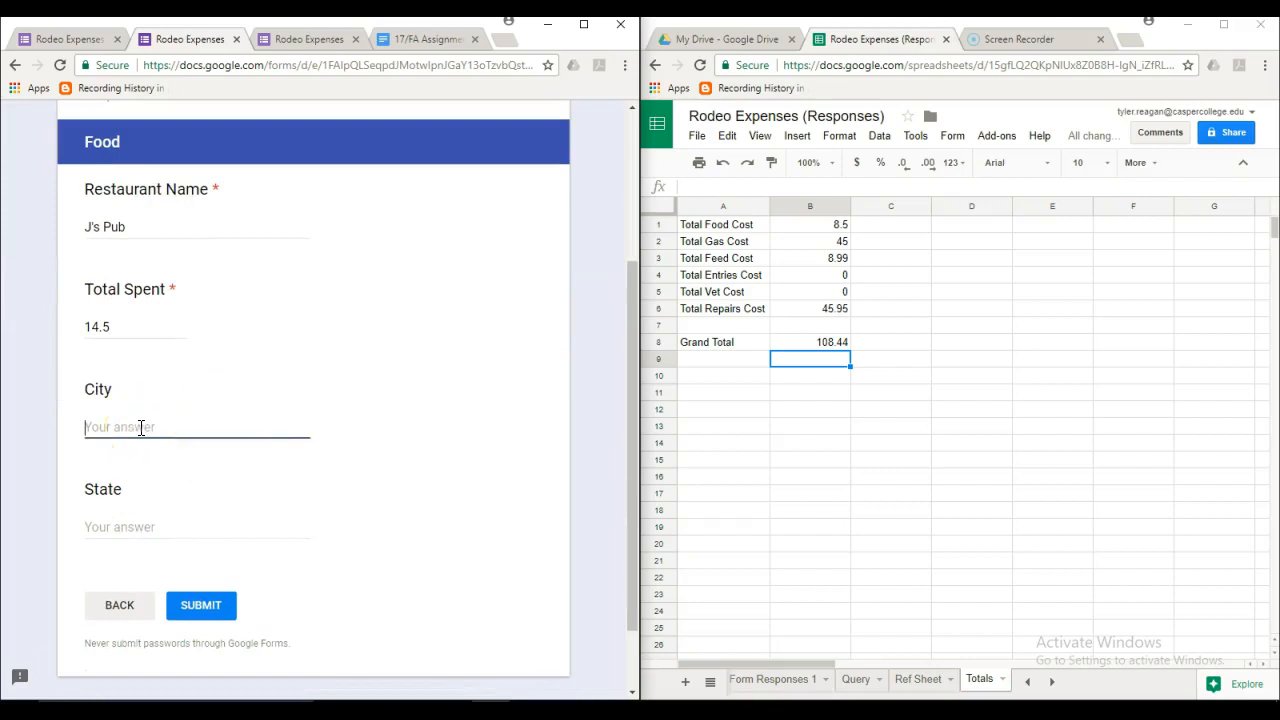
pyautogui.click(139, 521)
pyautogui.write('WY')
pyautogui.click(201, 605)
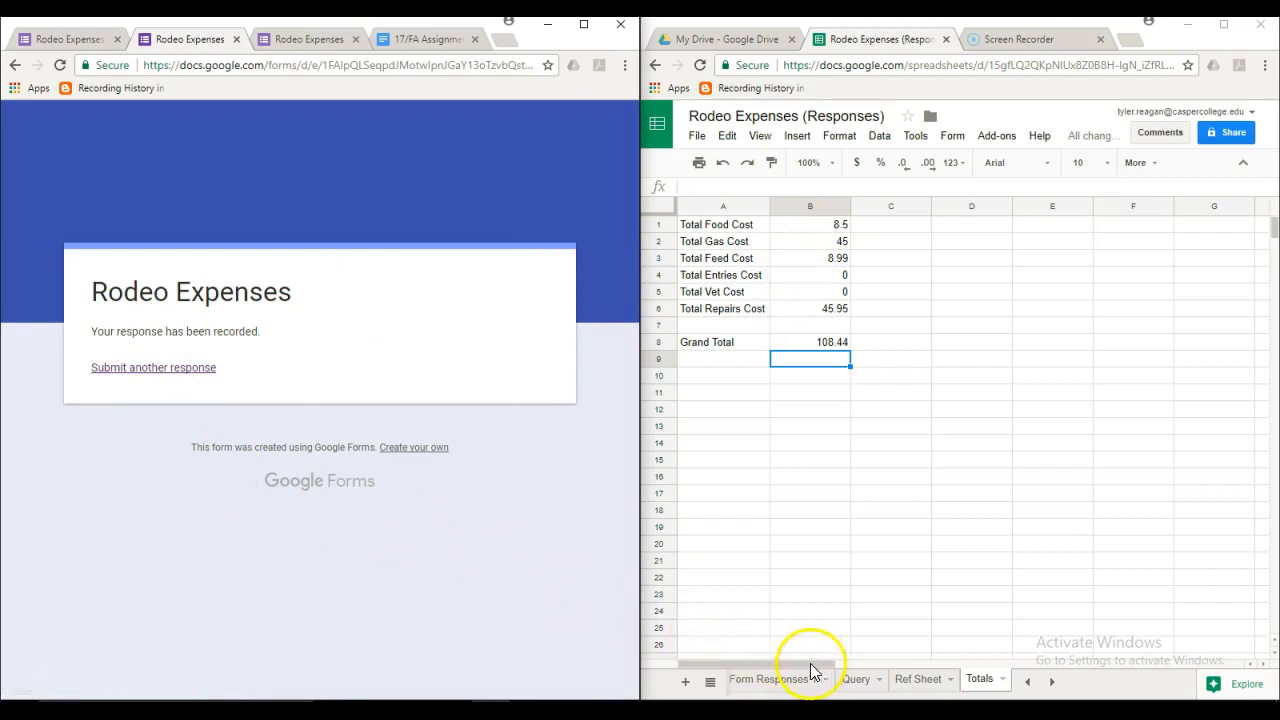
pyautogui.click(862, 681)
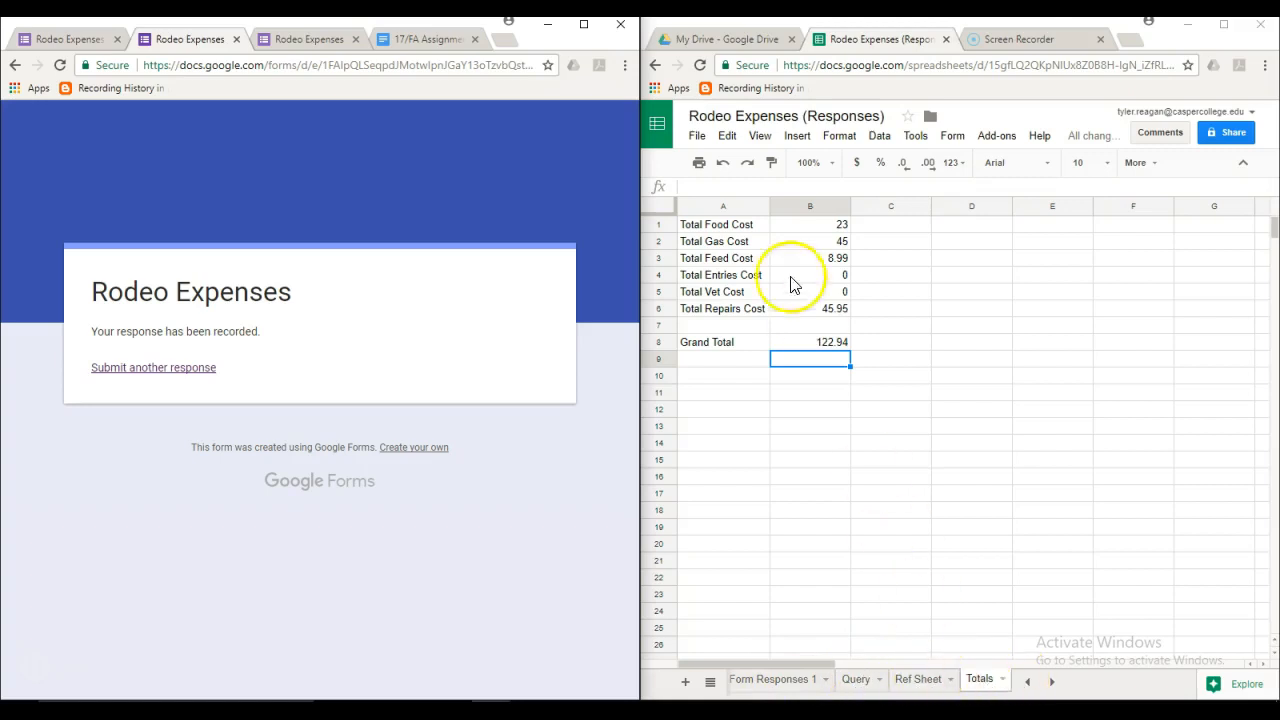
pyautogui.click(800, 230)
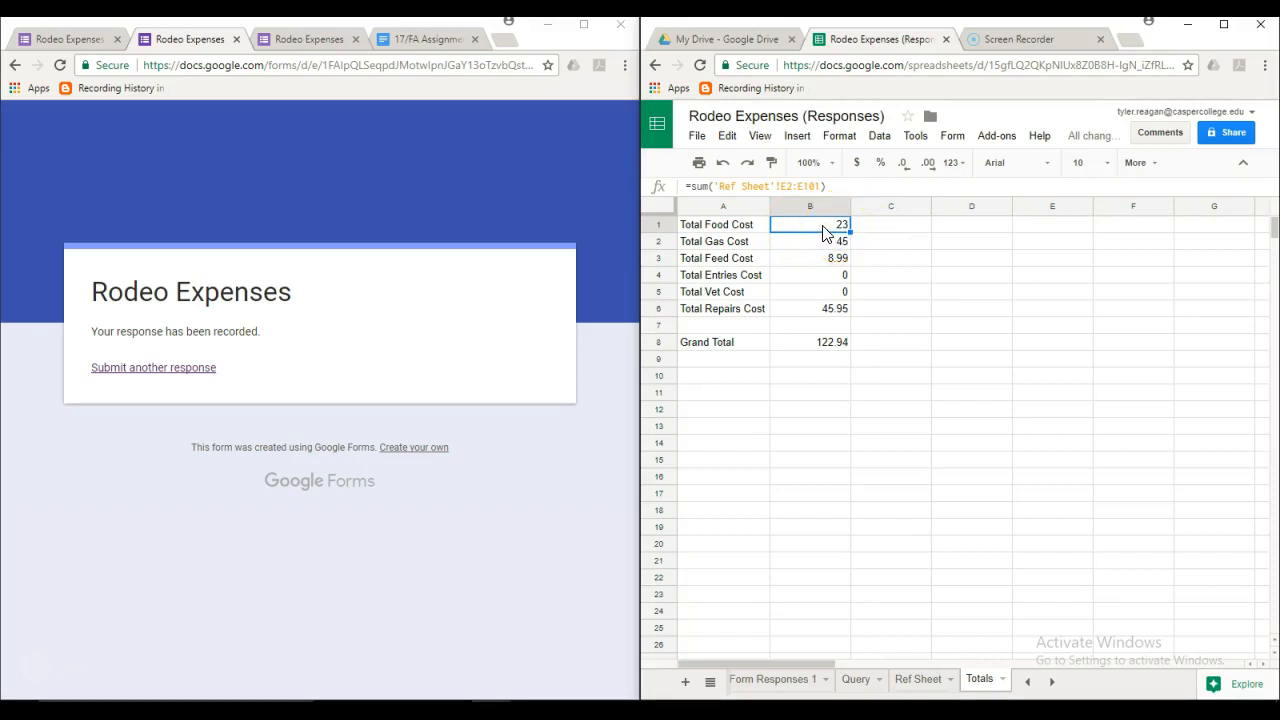
# Begin another form response with category Entries and date 11/4/2017, and continue to the Entries section.
pyautogui.click(203, 368)
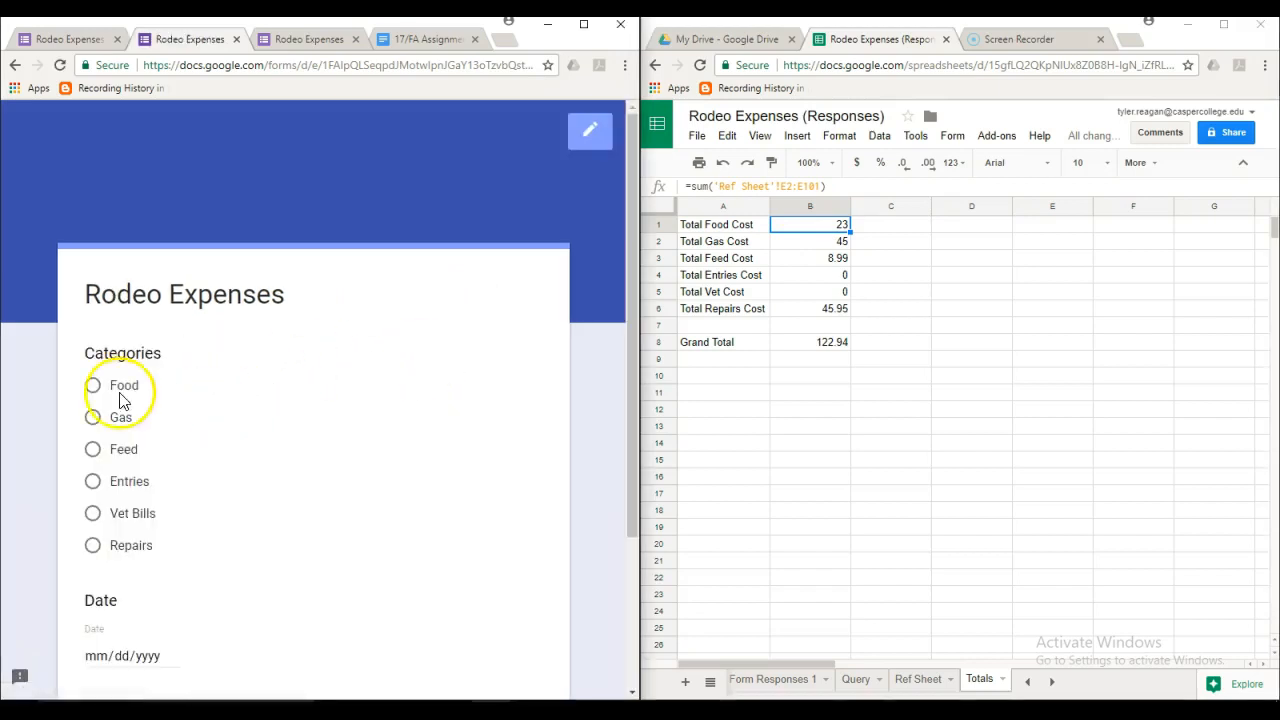
pyautogui.click(92, 487)
pyautogui.scroll(-2, 290, 530)
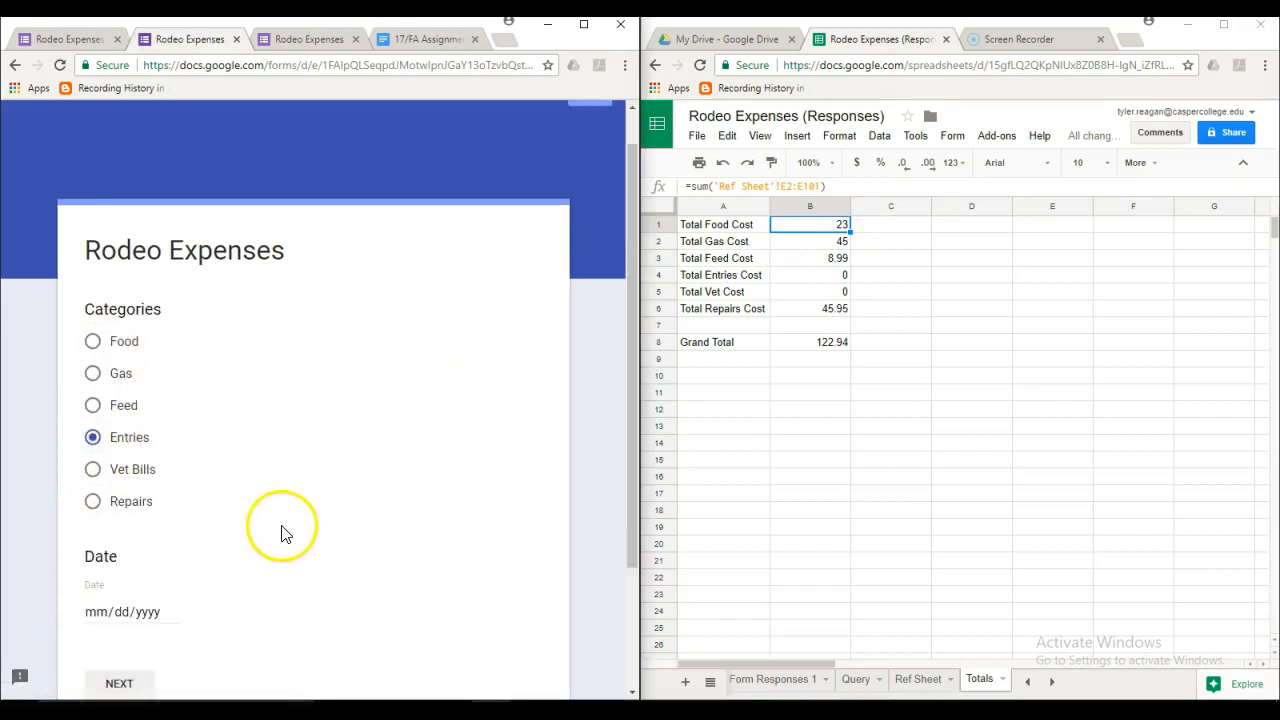
pyautogui.click(160, 502)
pyautogui.click(172, 500)
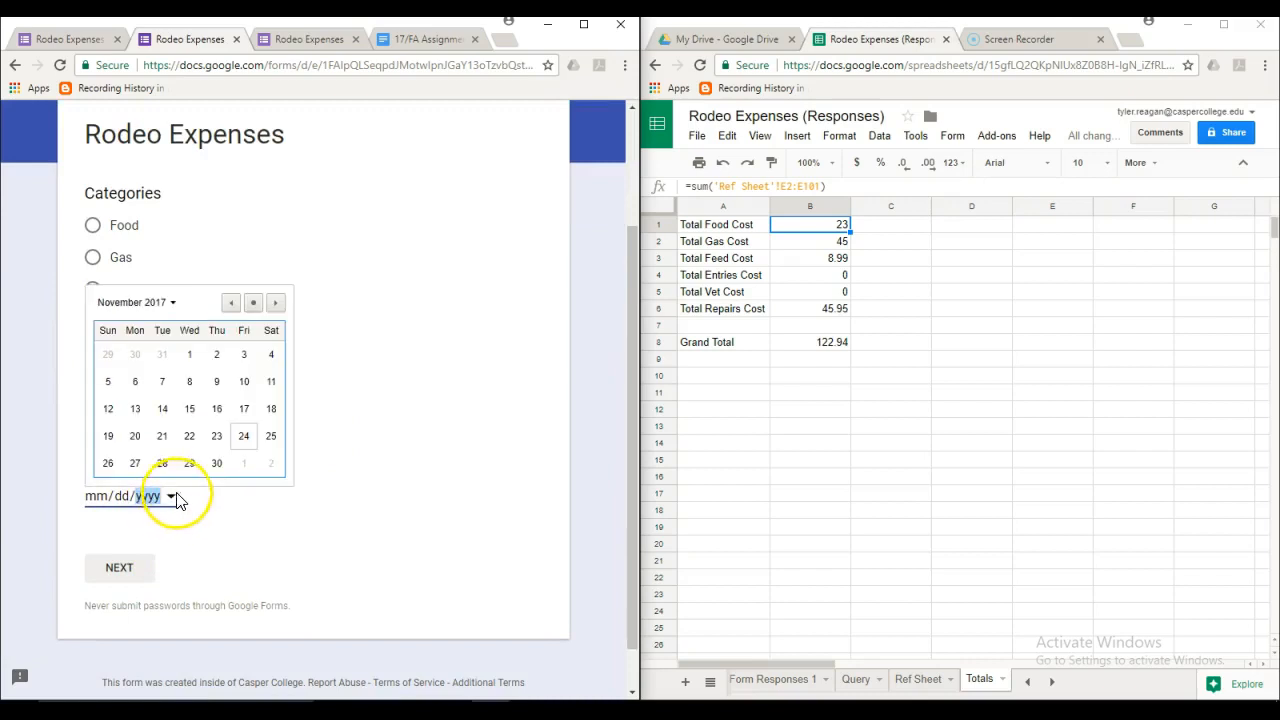
pyautogui.click(272, 356)
pyautogui.click(140, 575)
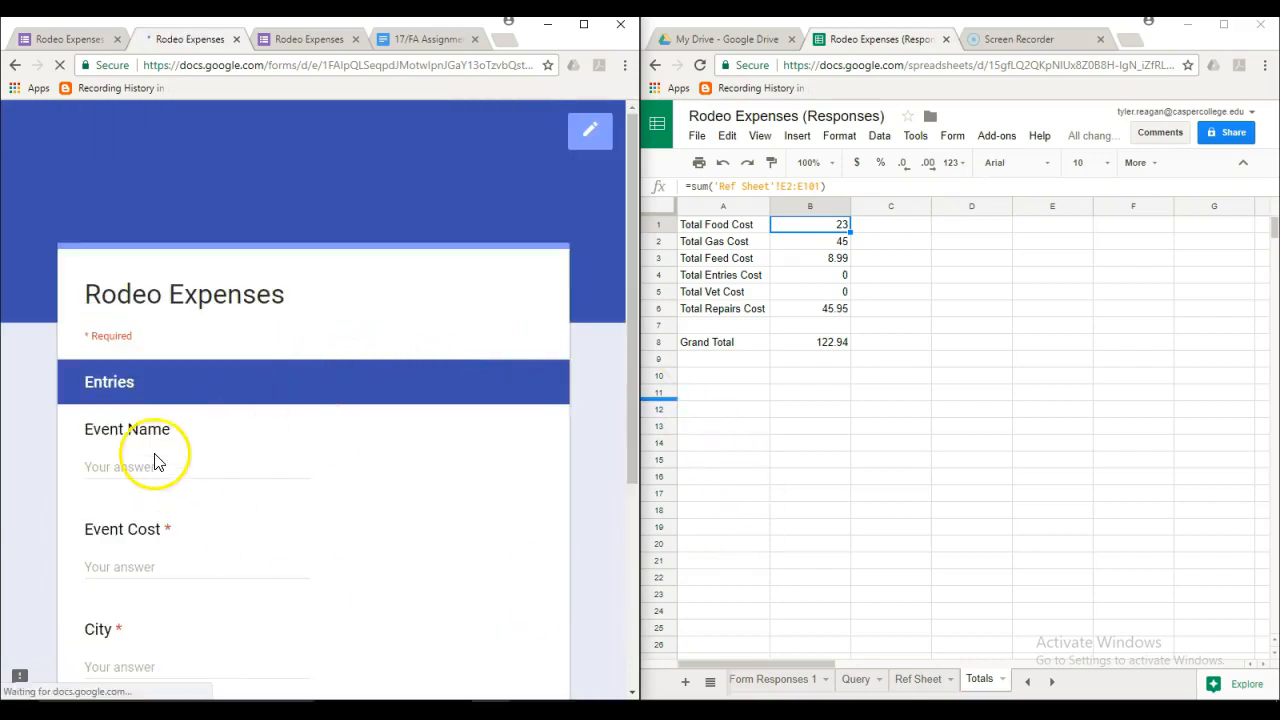
# Submit the entry with event name Casper Ranch Rodeo, event cost 450, city Mills and state WY.
pyautogui.click(155, 465)
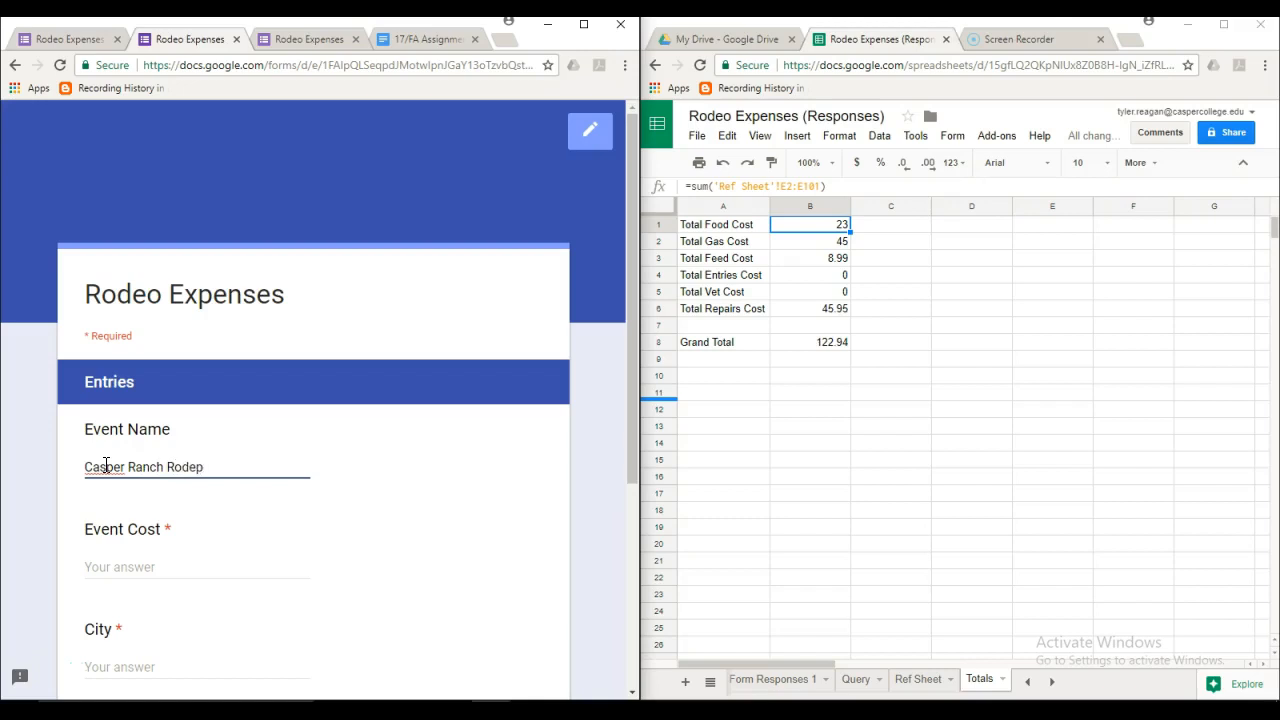
pyautogui.write('o')
pyautogui.press('Tab')
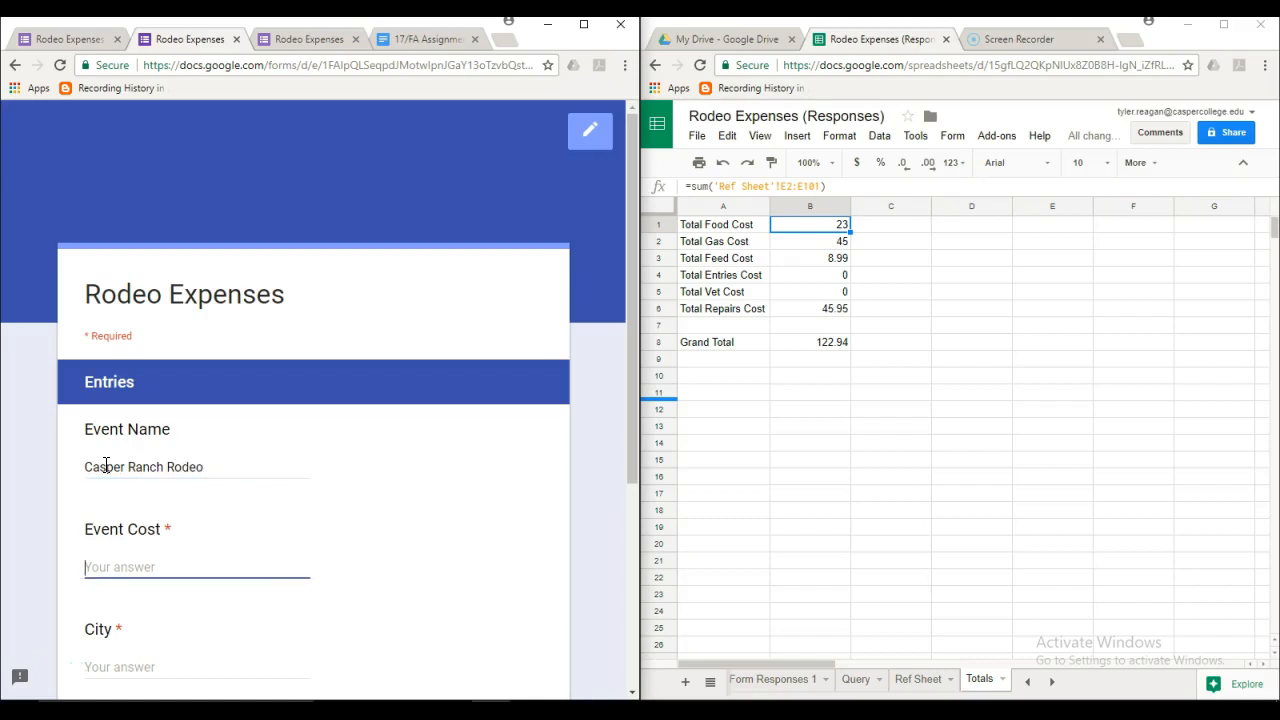
pyautogui.write('45')
pyautogui.press('Tab')
pyautogui.write('Ca')
pyautogui.press('BackSpace')
pyautogui.press('BackSpace')
pyautogui.write('Mills')
pyautogui.press('Tab')
pyautogui.write('W')
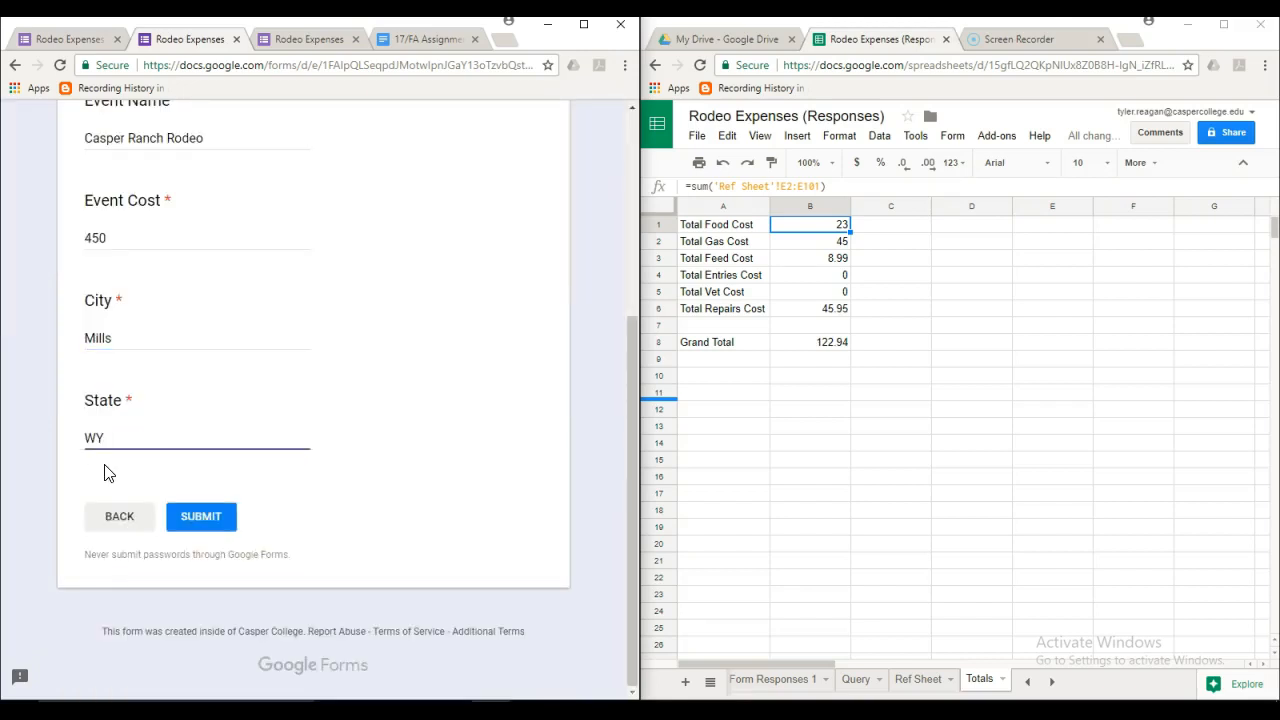
pyautogui.click(199, 517)
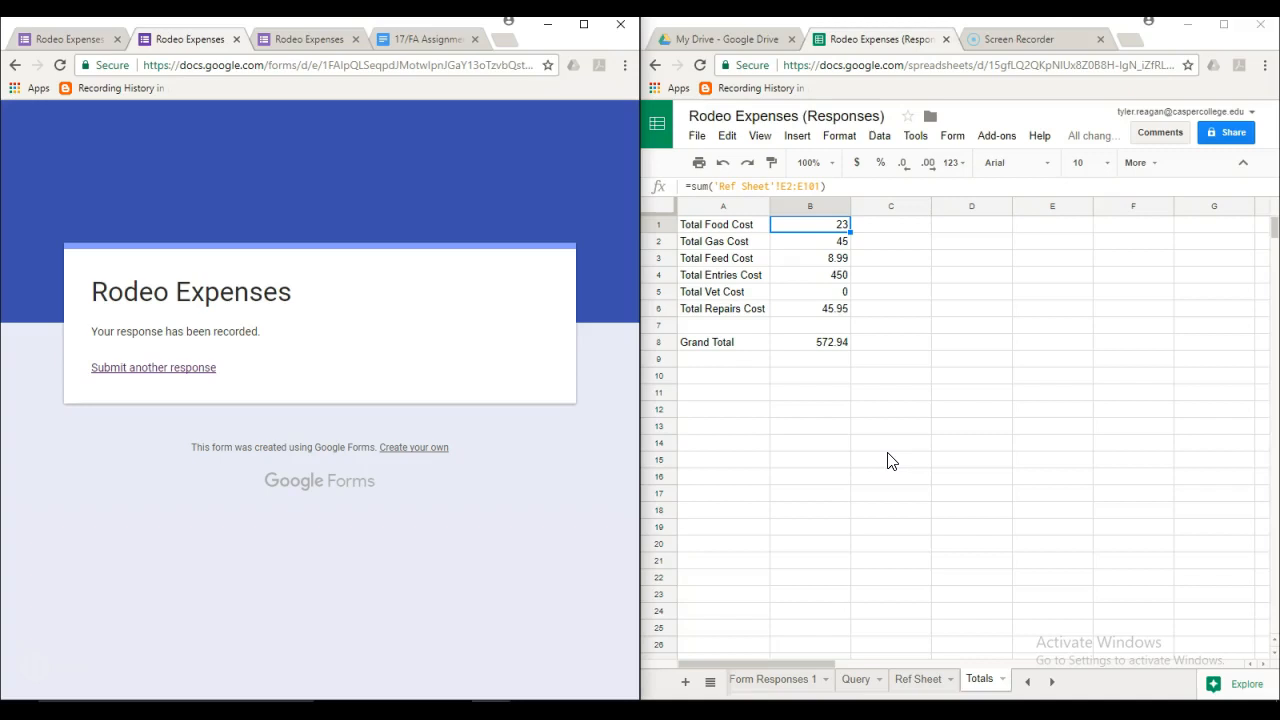
# Select A1:B8 on the Totals sheet to review the category costs and grand total.
pyautogui.click(978, 684)
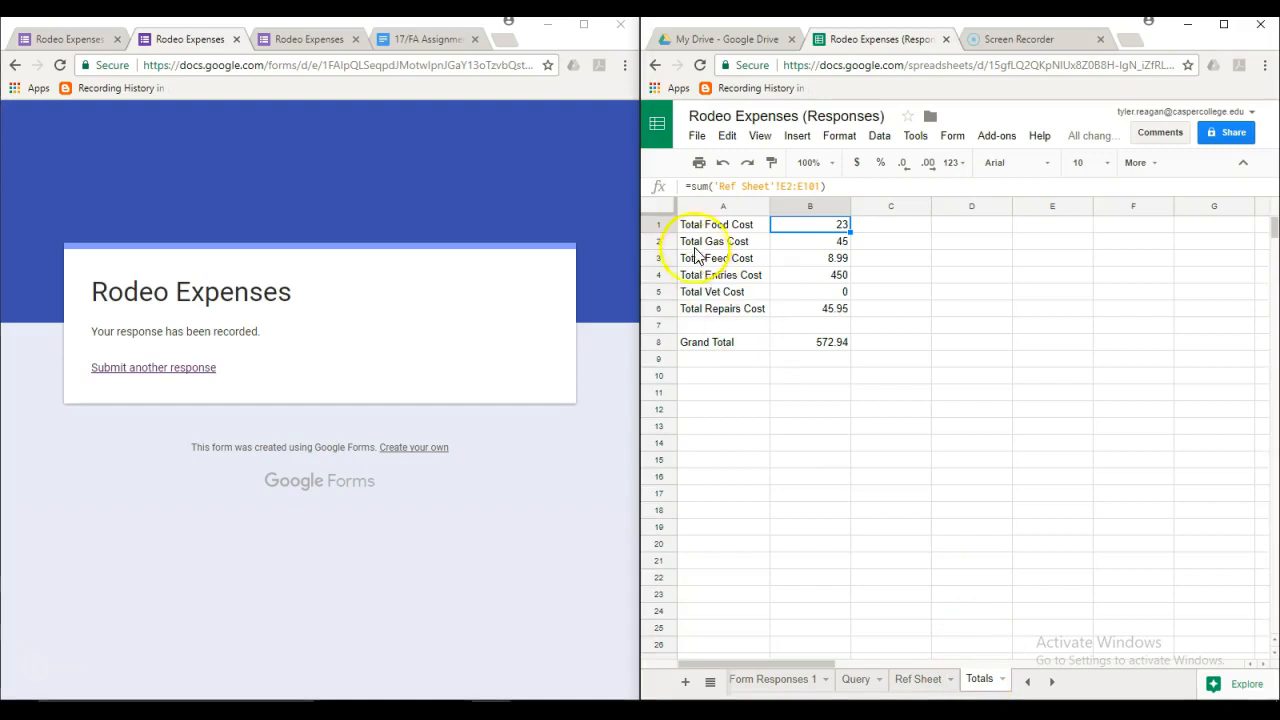
pyautogui.moveTo(722, 226); pyautogui.dragTo(830, 352)
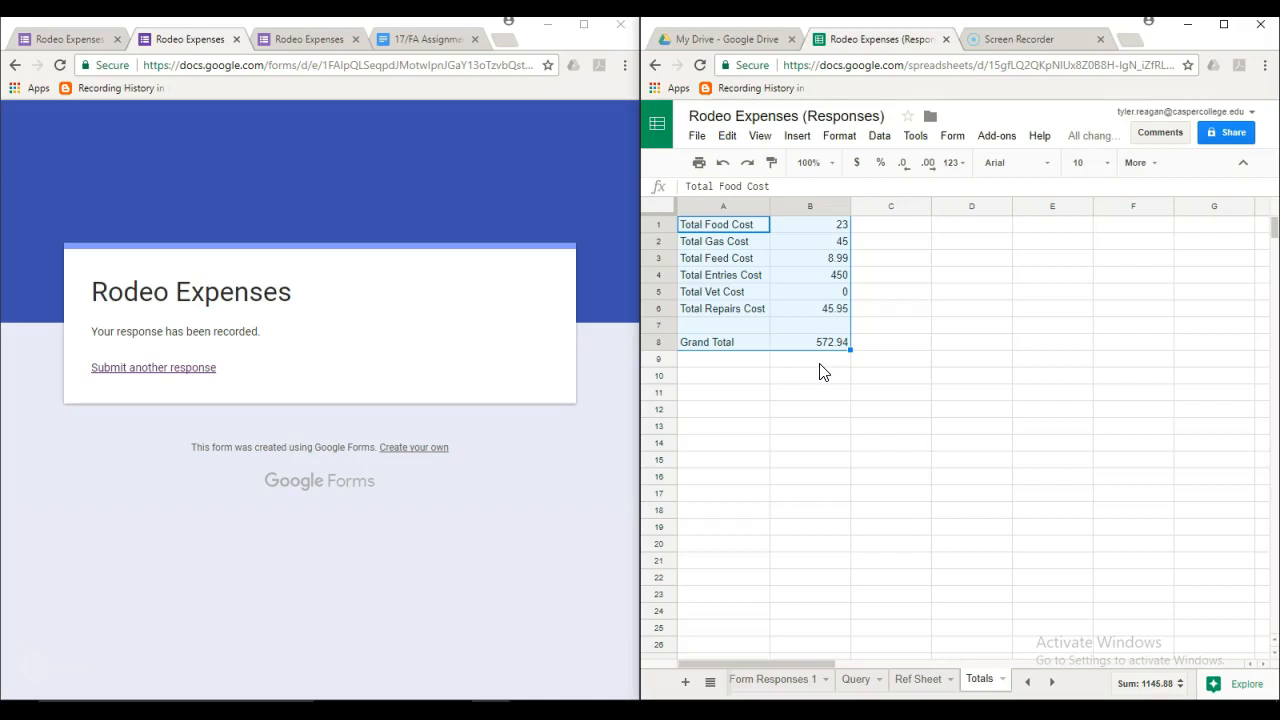
# Select all of the Ref Sheet data from A1 through column AC, row 120, and turn on a filter for it.
pyautogui.click(918, 679)
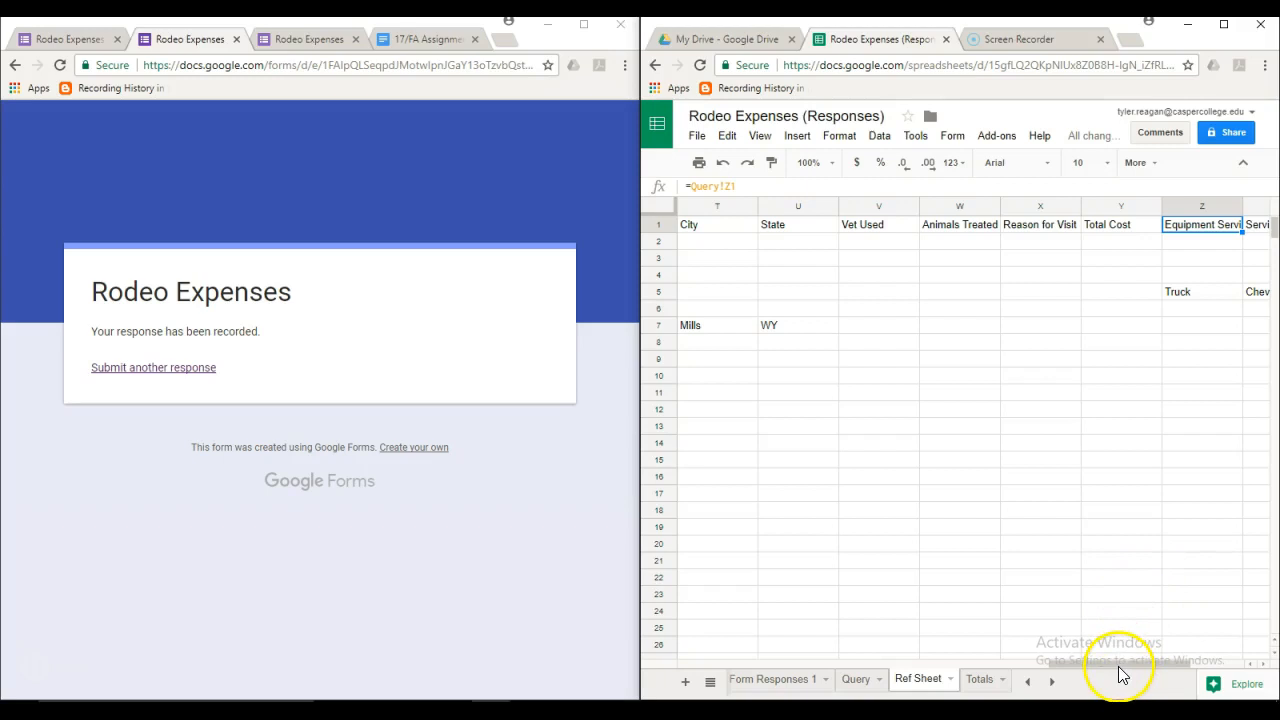
pyautogui.moveTo(1120, 667); pyautogui.dragTo(716, 612)
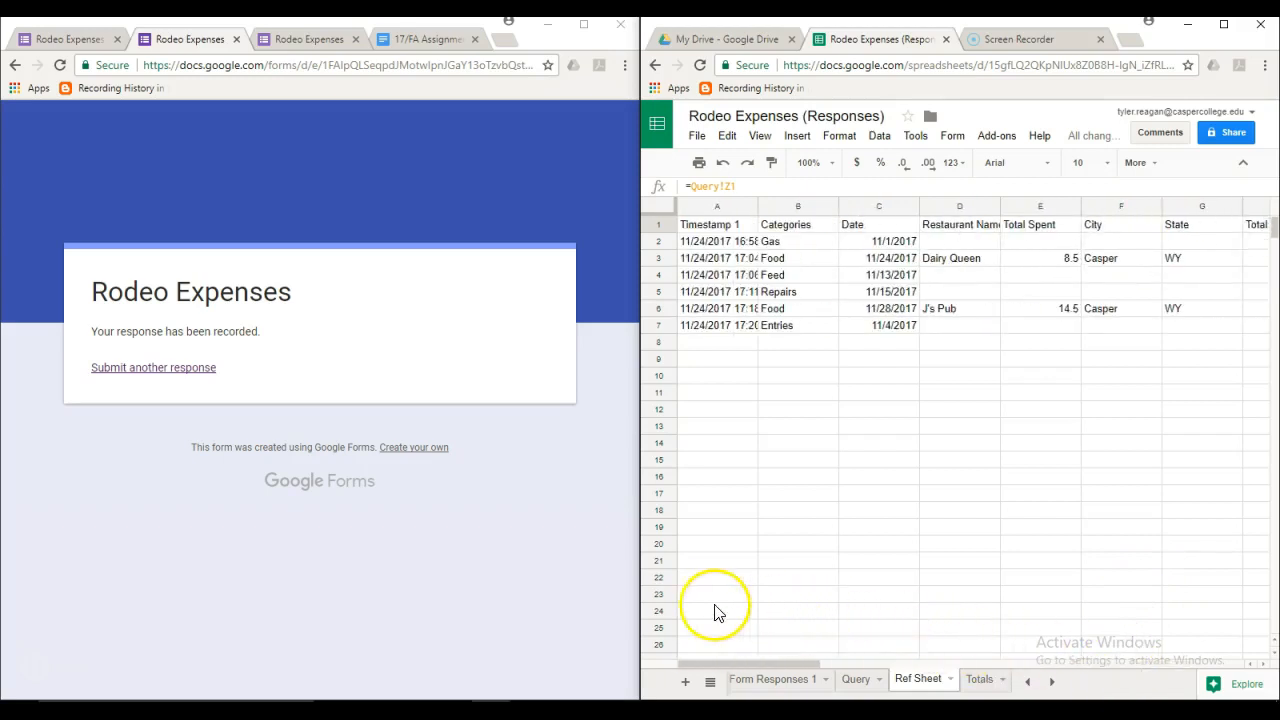
pyautogui.click(707, 227)
pyautogui.hotkey('ctrl', 'shift', 'Right')
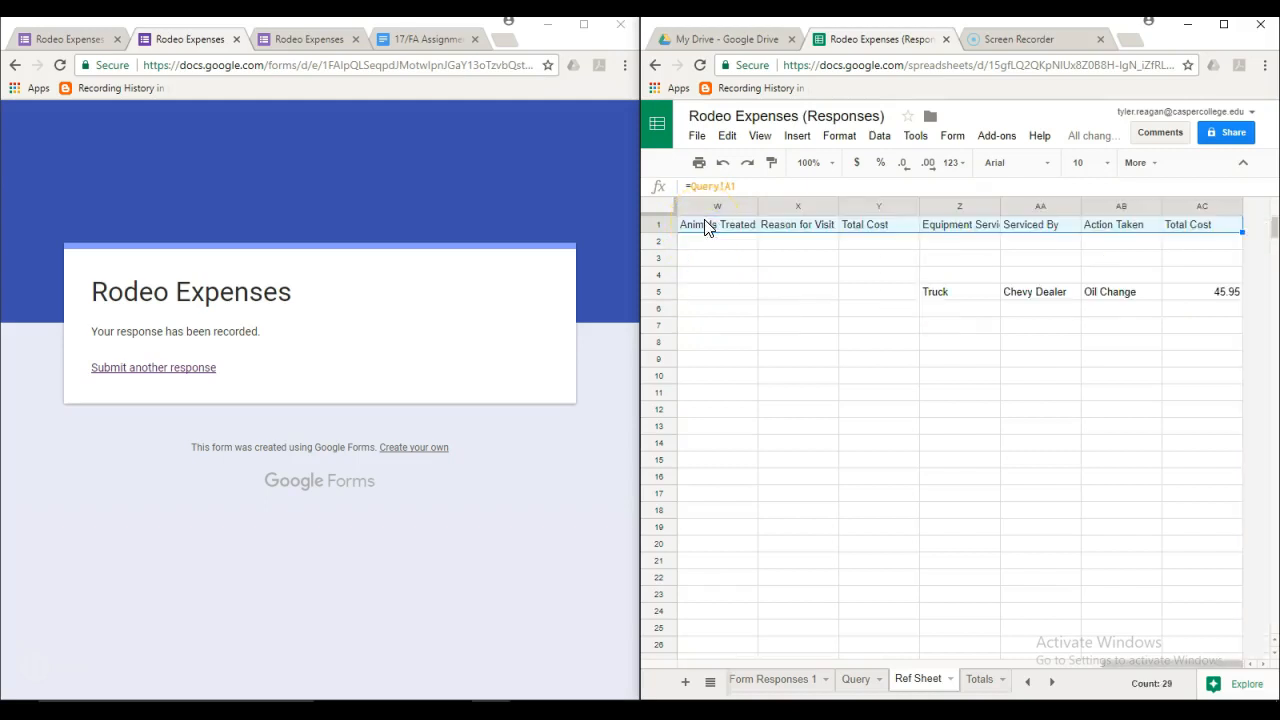
pyautogui.hotkey('ctrl', 'shift', 'Down')
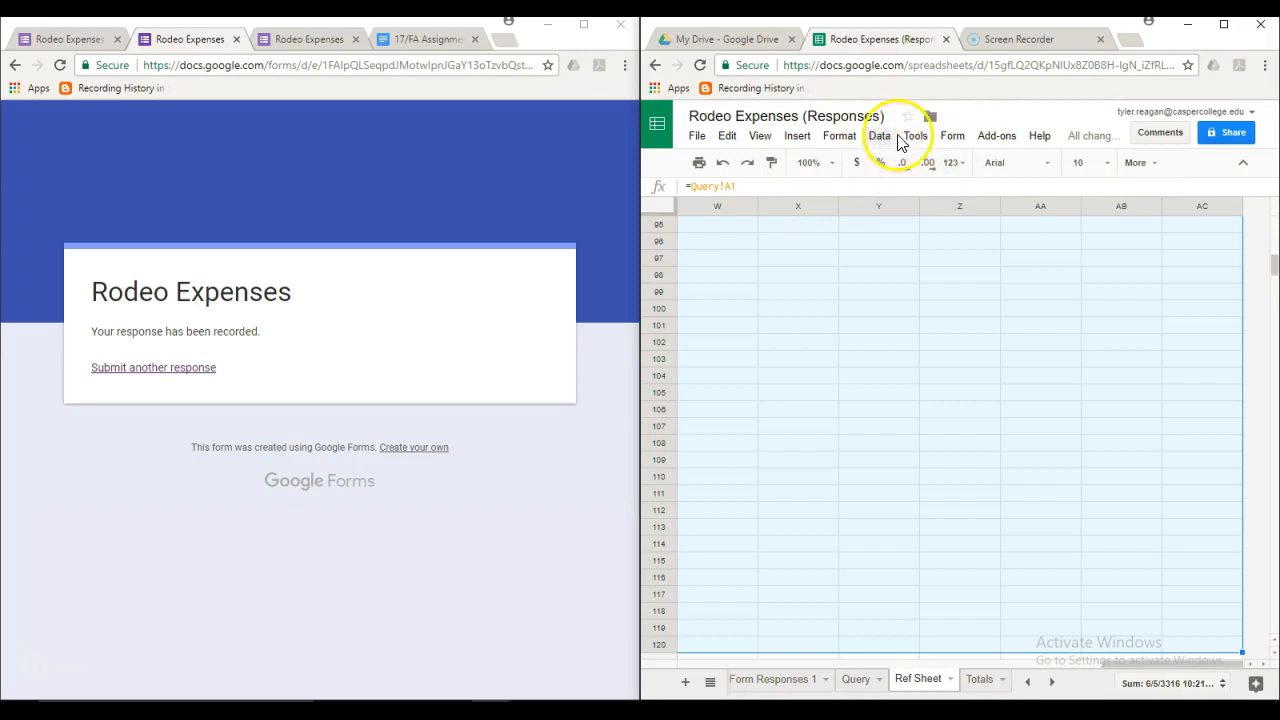
pyautogui.click(1140, 165)
pyautogui.click(1098, 191)
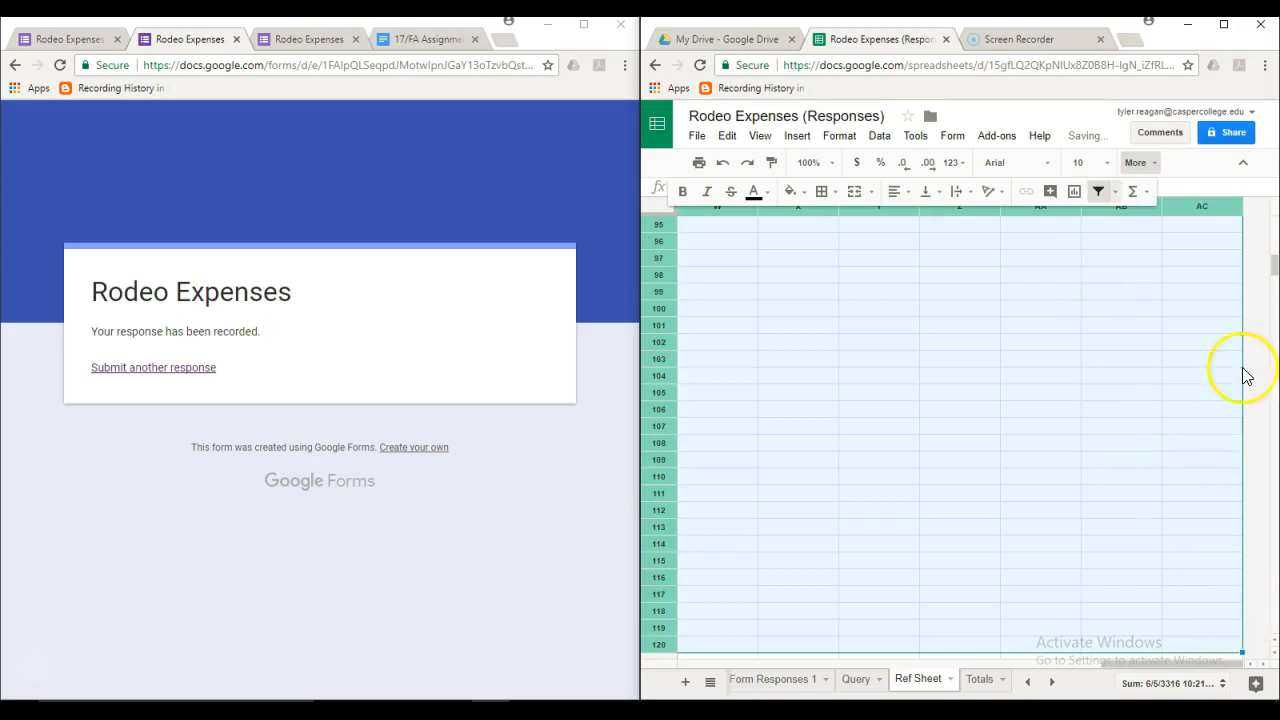
# Sort the filtered Ref Sheet data by Categories from A to Z and review the Gas row across to its Total Cost.
pyautogui.moveTo(1276, 268); pyautogui.dragTo(1272, 222)
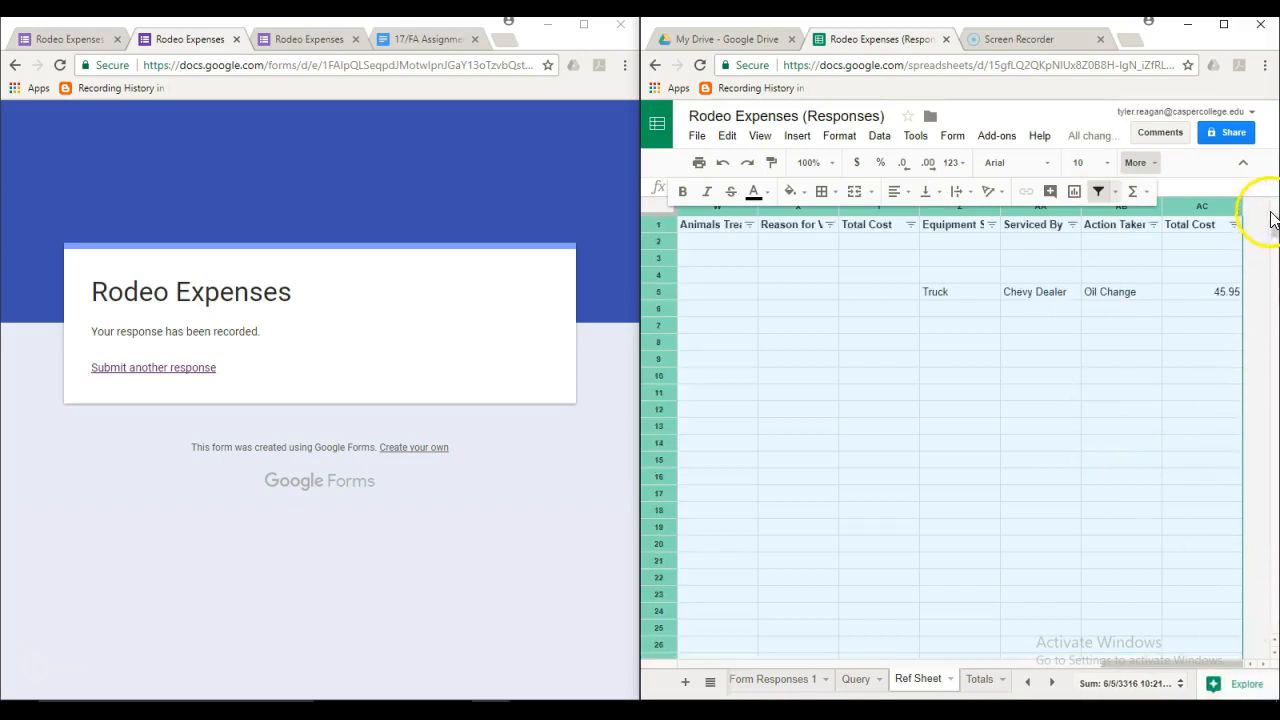
pyautogui.moveTo(1122, 665); pyautogui.dragTo(875, 625)
pyautogui.click(940, 476)
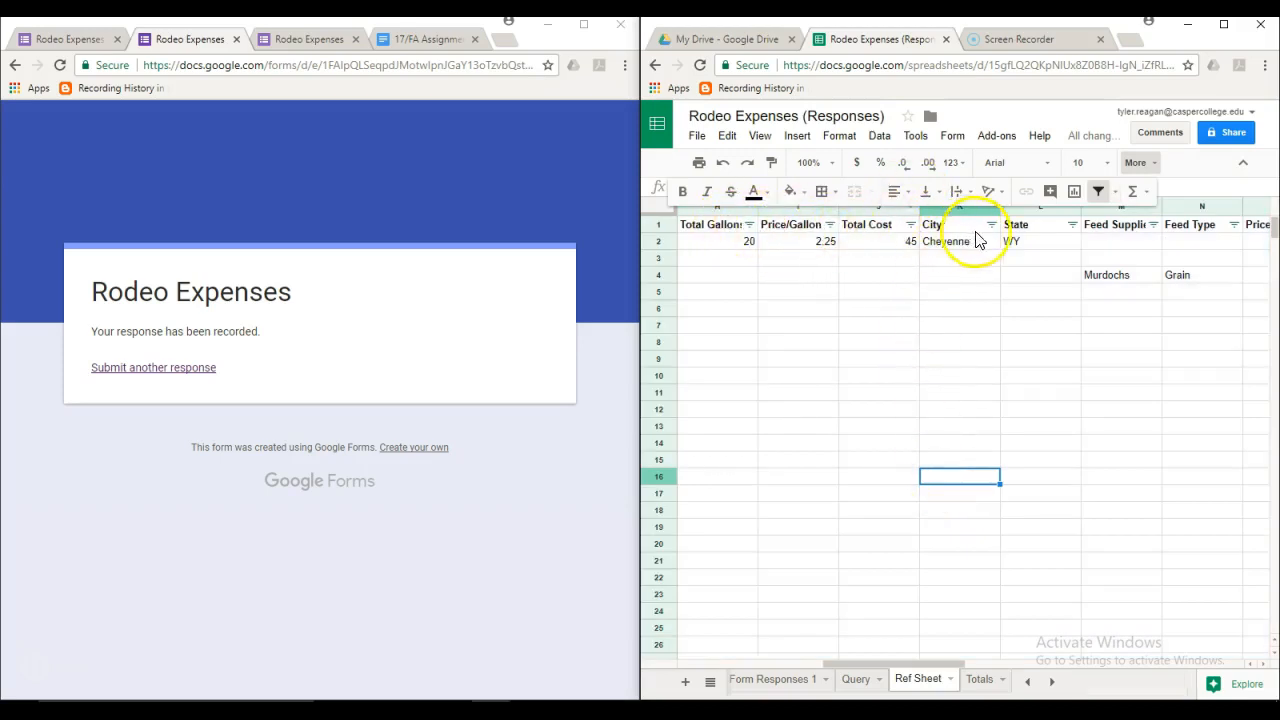
pyautogui.moveTo(912, 655); pyautogui.dragTo(729, 629)
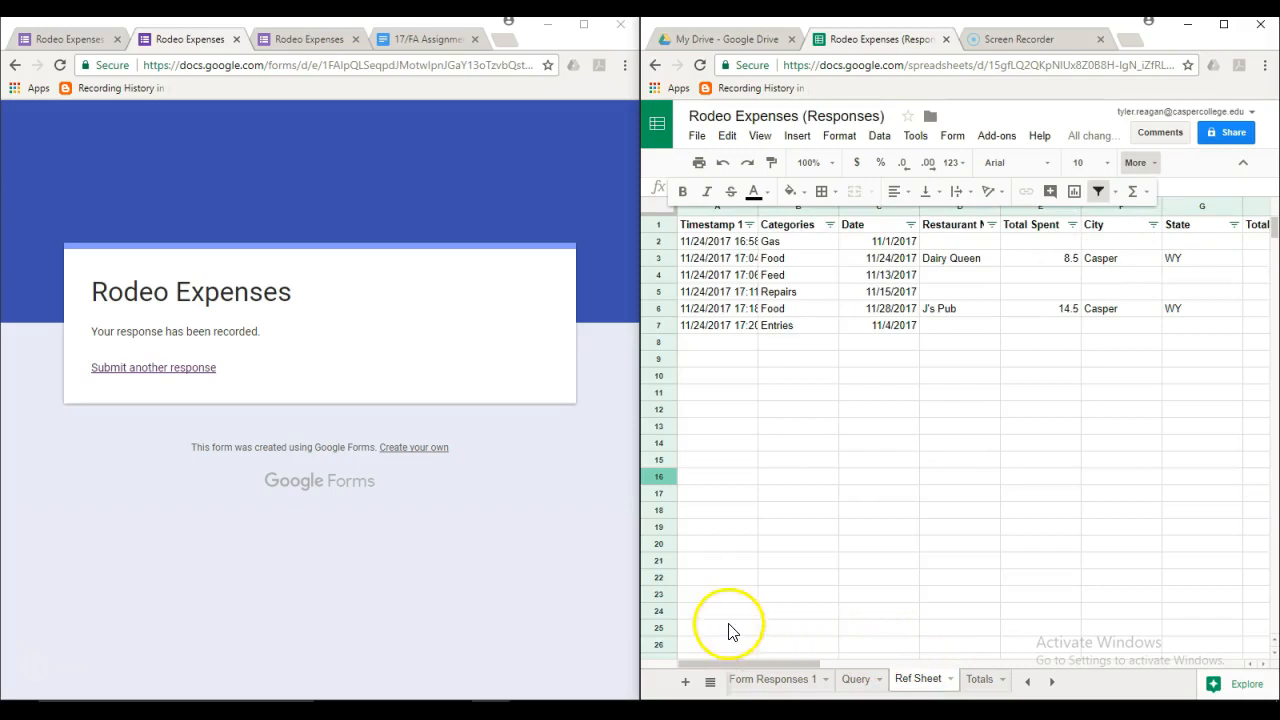
pyautogui.click(830, 225)
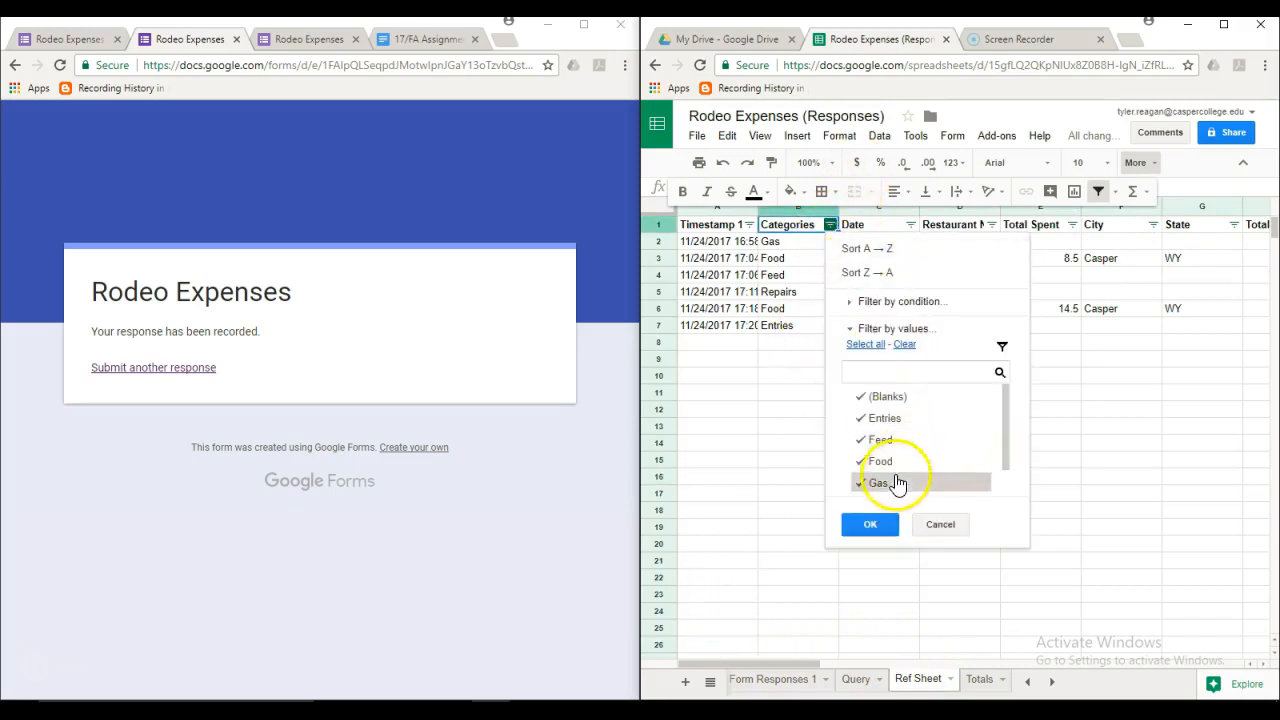
pyautogui.click(857, 249)
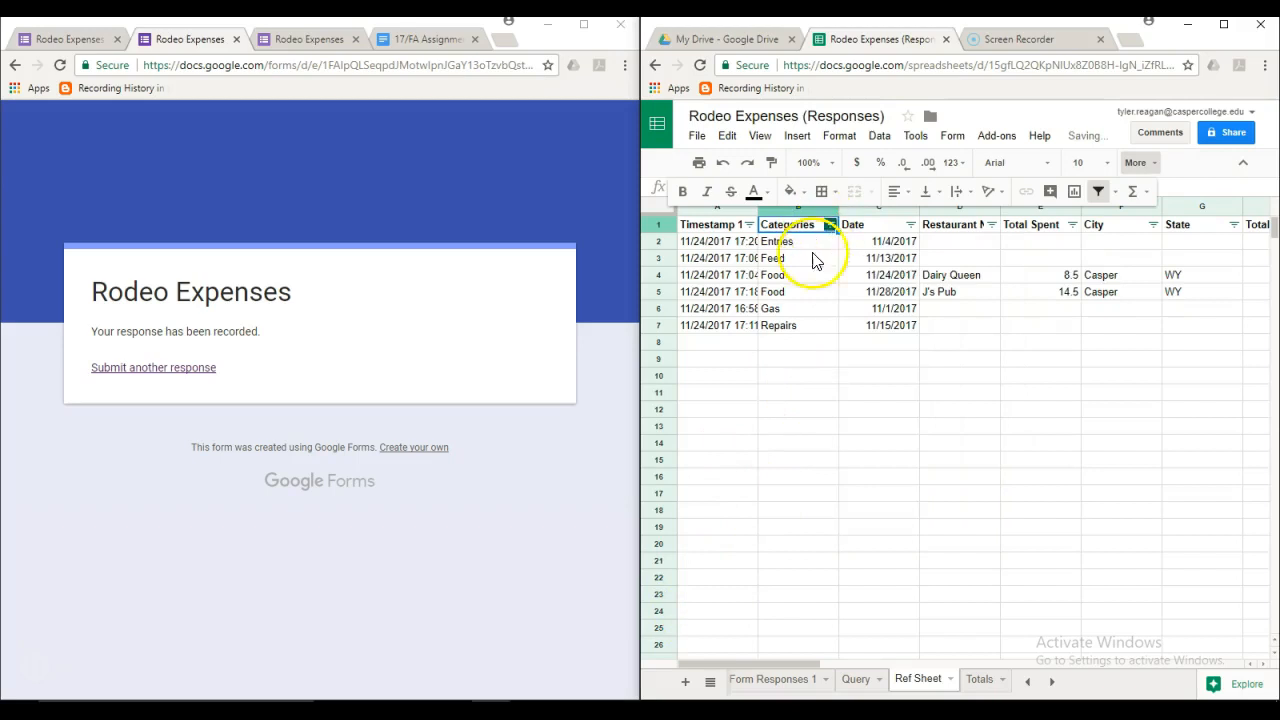
pyautogui.moveTo(814, 310)
pyautogui.mouseDown()
pyautogui.moveTo(1200, 330)
pyautogui.moveTo(1257, 312)
pyautogui.moveTo(1100, 310)
pyautogui.mouseUp()
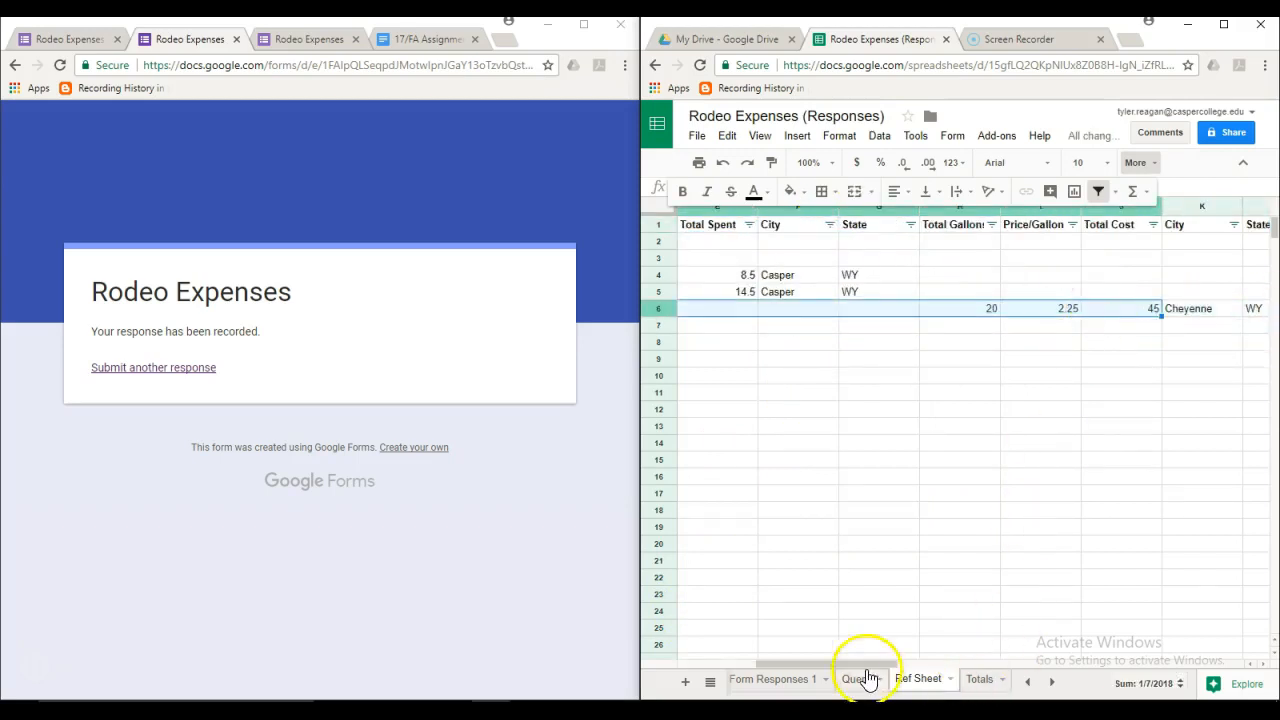
pyautogui.moveTo(849, 665); pyautogui.dragTo(762, 665)
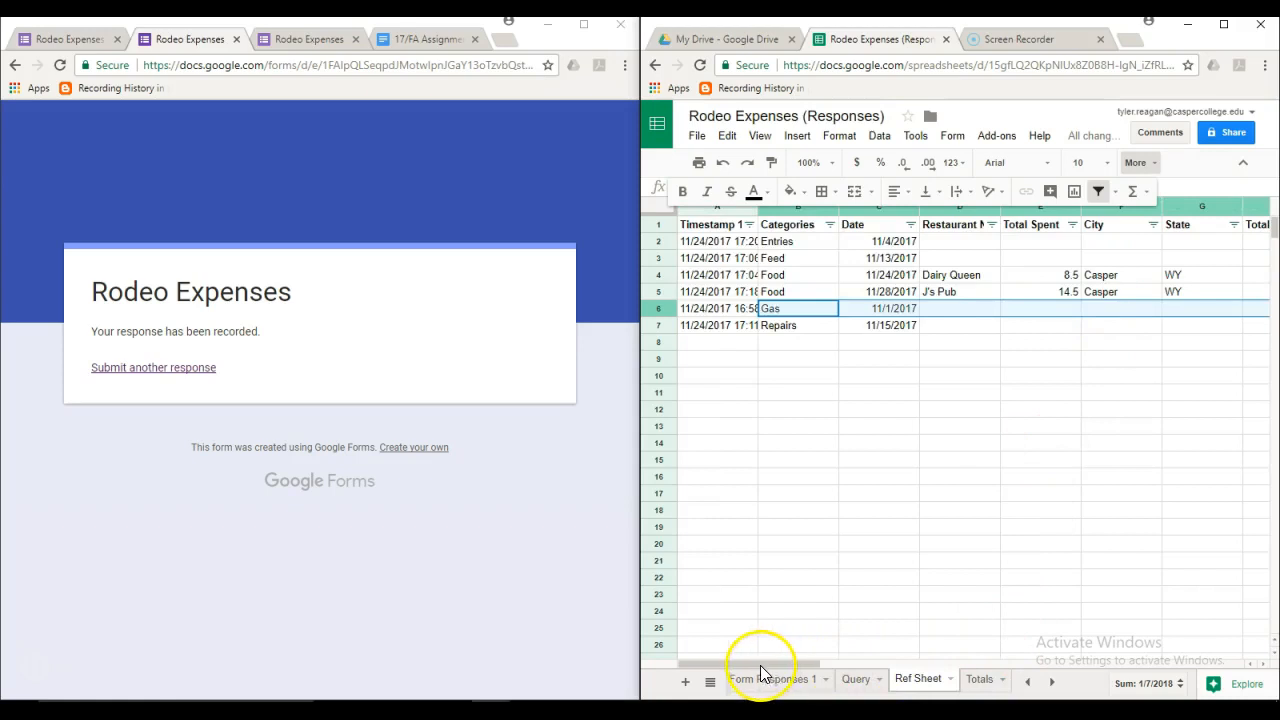
# Filter the Ref Sheet's Categories column to show only Gas, excluding blanks, Entries, Feed, Food and Repairs.
pyautogui.click(830, 224)
pyautogui.click(885, 399)
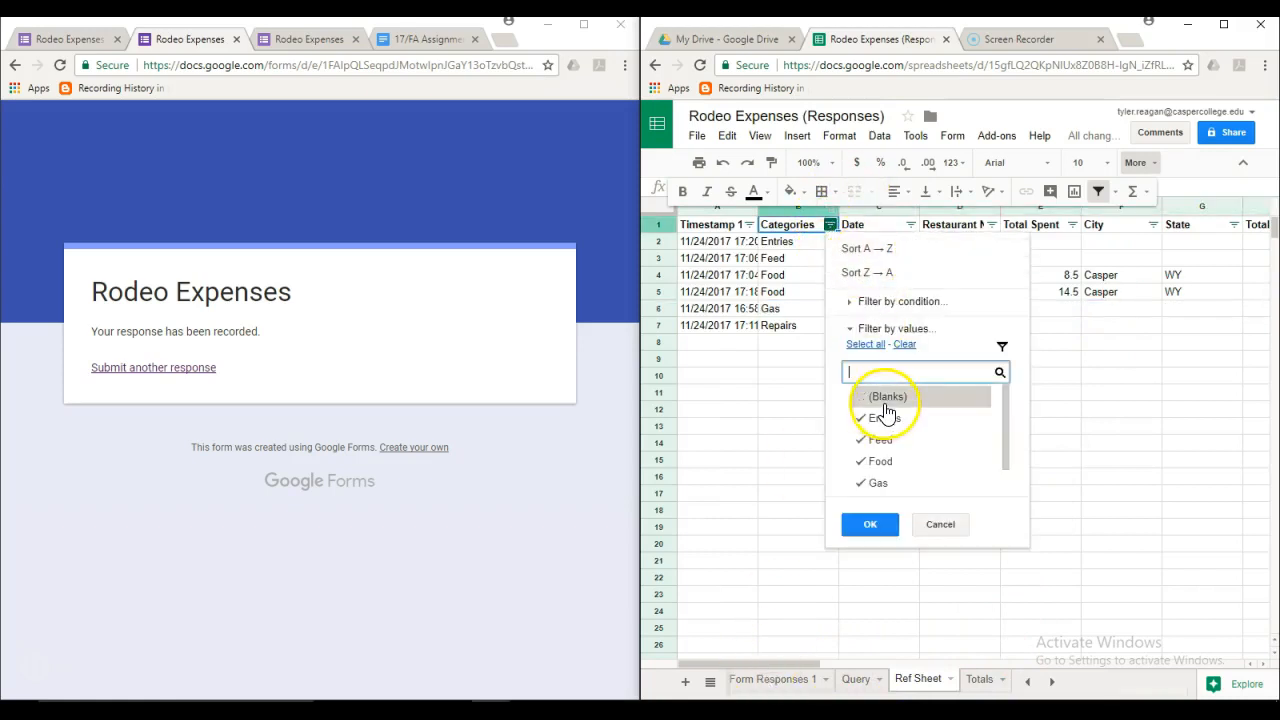
pyautogui.click(885, 420)
pyautogui.click(881, 440)
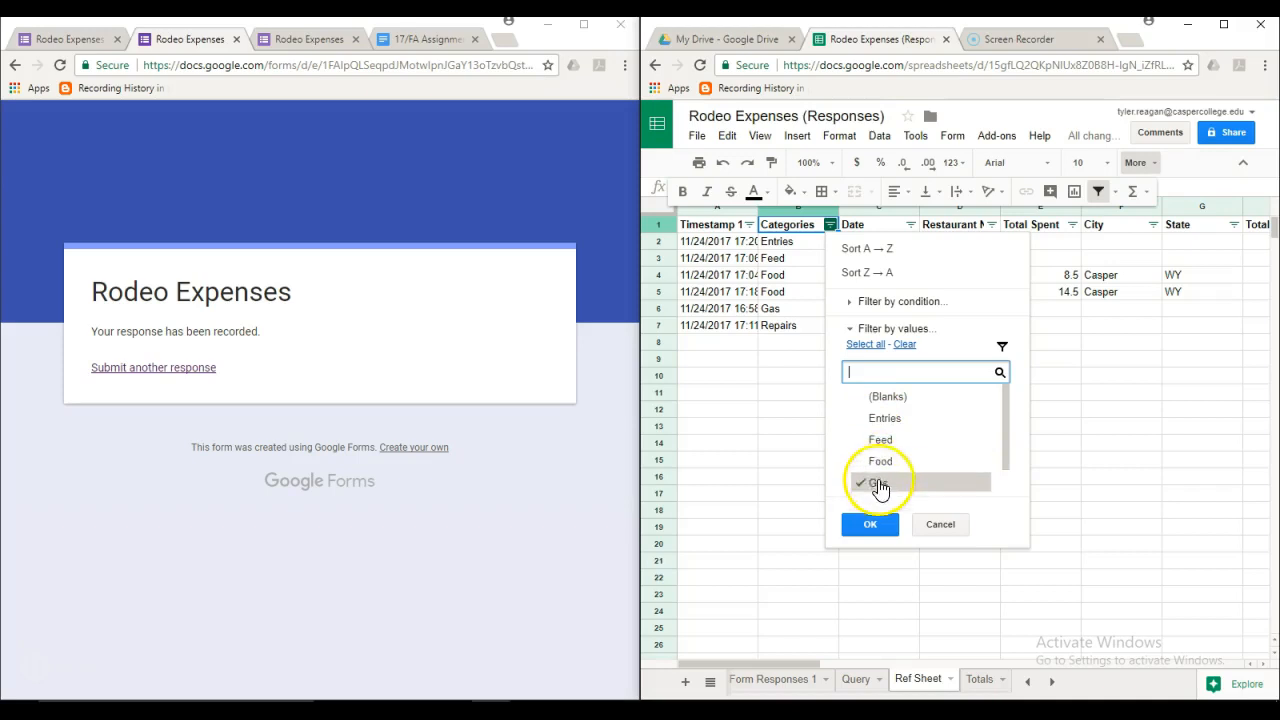
pyautogui.click(880, 461)
pyautogui.scroll(-1, 905, 460)
pyautogui.click(893, 481)
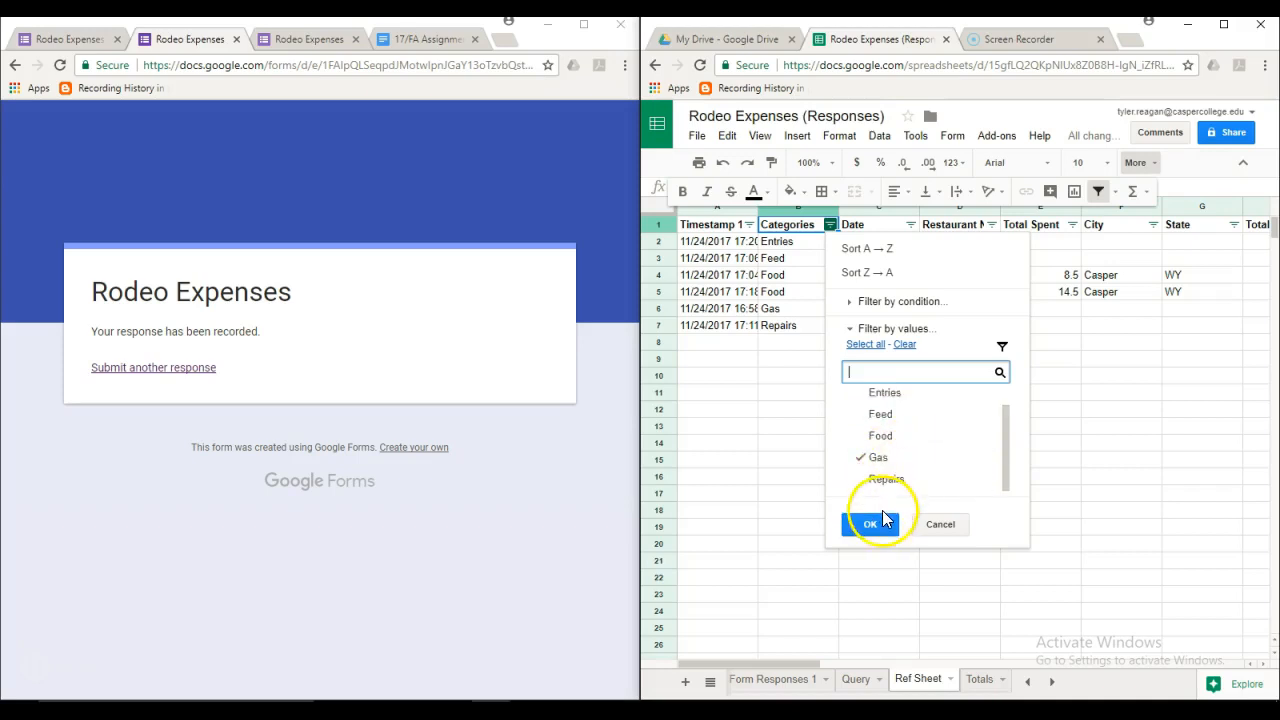
pyautogui.click(870, 524)
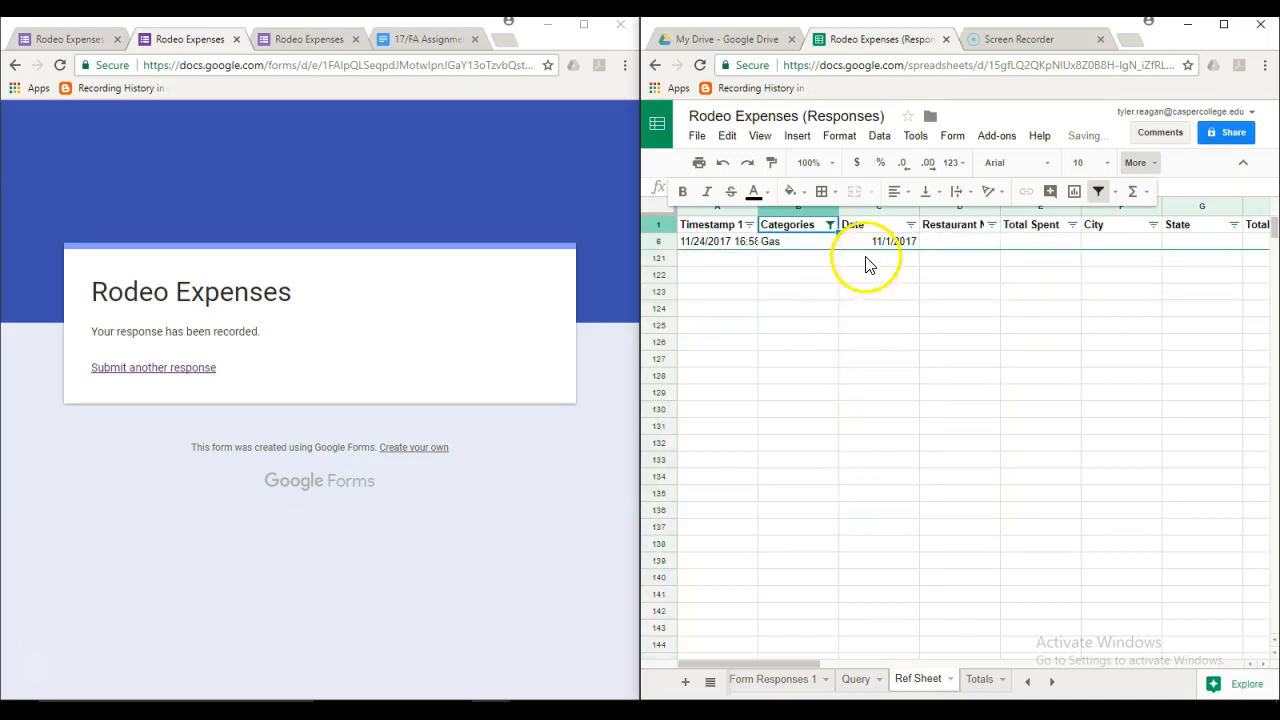
pyautogui.moveTo(796, 664)
pyautogui.mouseDown()
pyautogui.moveTo(943, 658)
pyautogui.moveTo(800, 640)
pyautogui.mouseUp()
# Restore all rows in the Categories filter by including blanks, Entries, Feed, Food and Repairs alongside Gas.
pyautogui.click(830, 225)
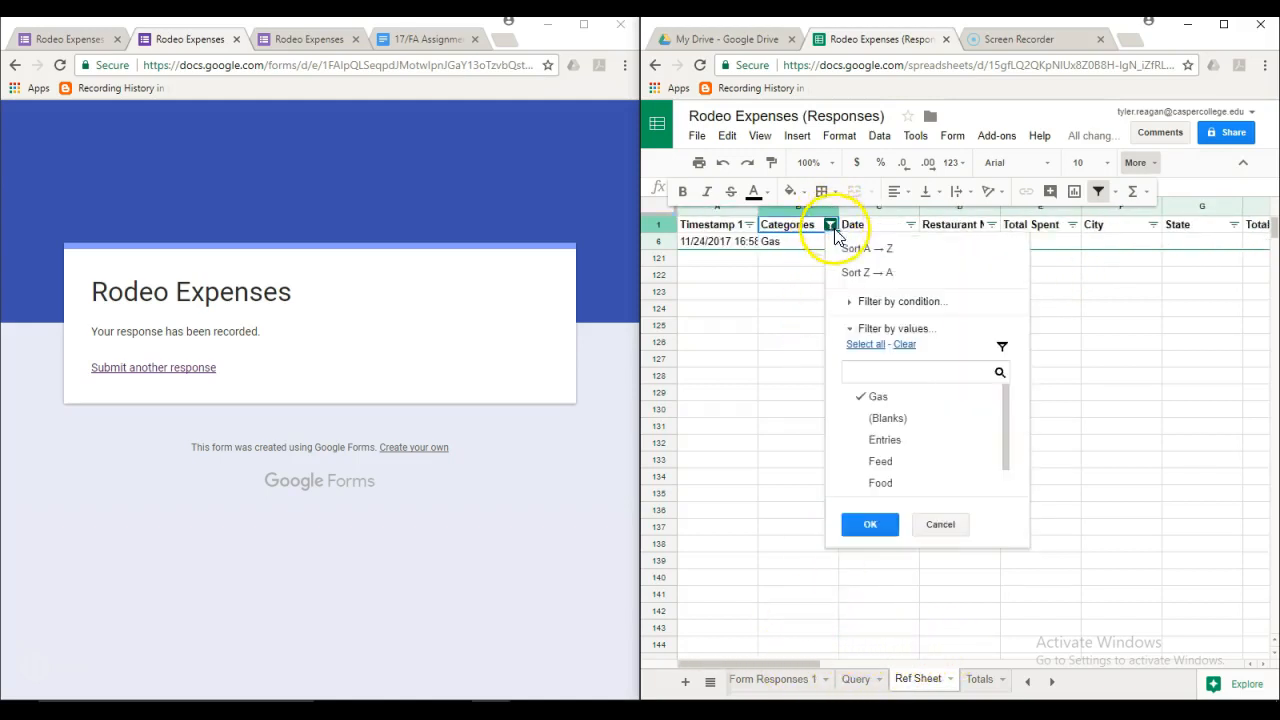
pyautogui.click(890, 418)
pyautogui.click(888, 440)
pyautogui.click(900, 462)
pyautogui.click(894, 484)
pyautogui.click(893, 480)
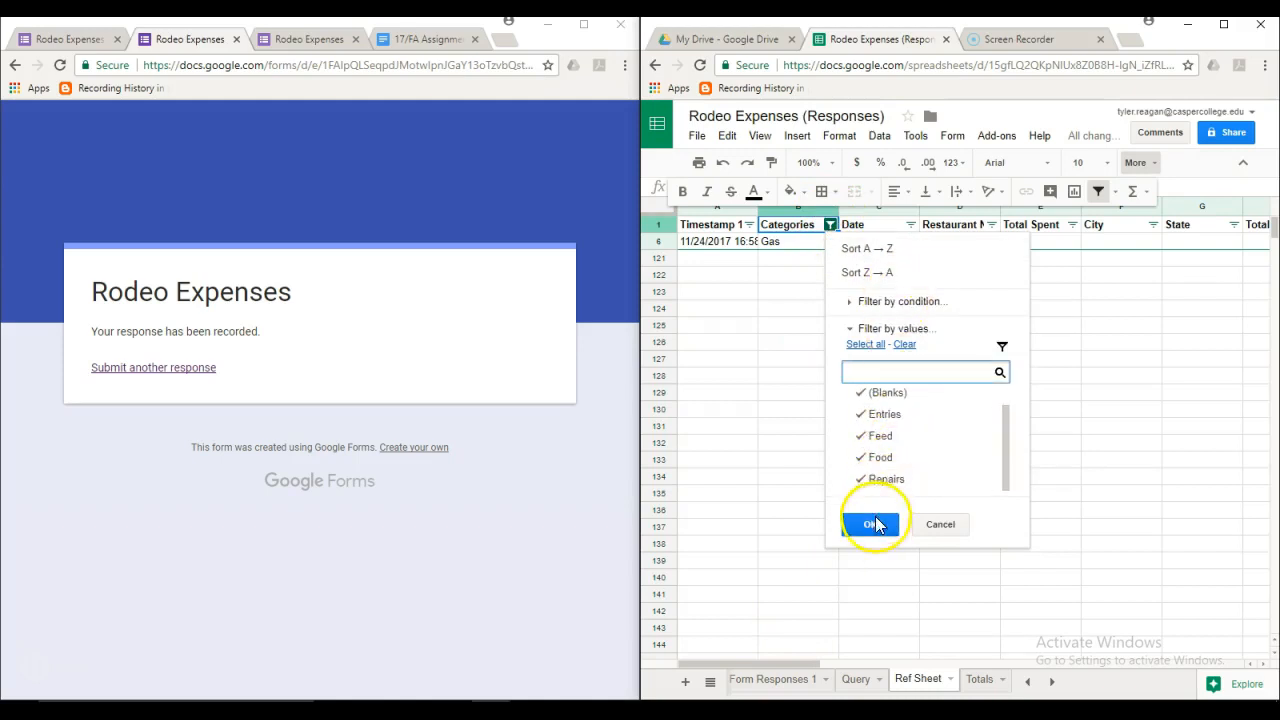
pyautogui.click(871, 526)
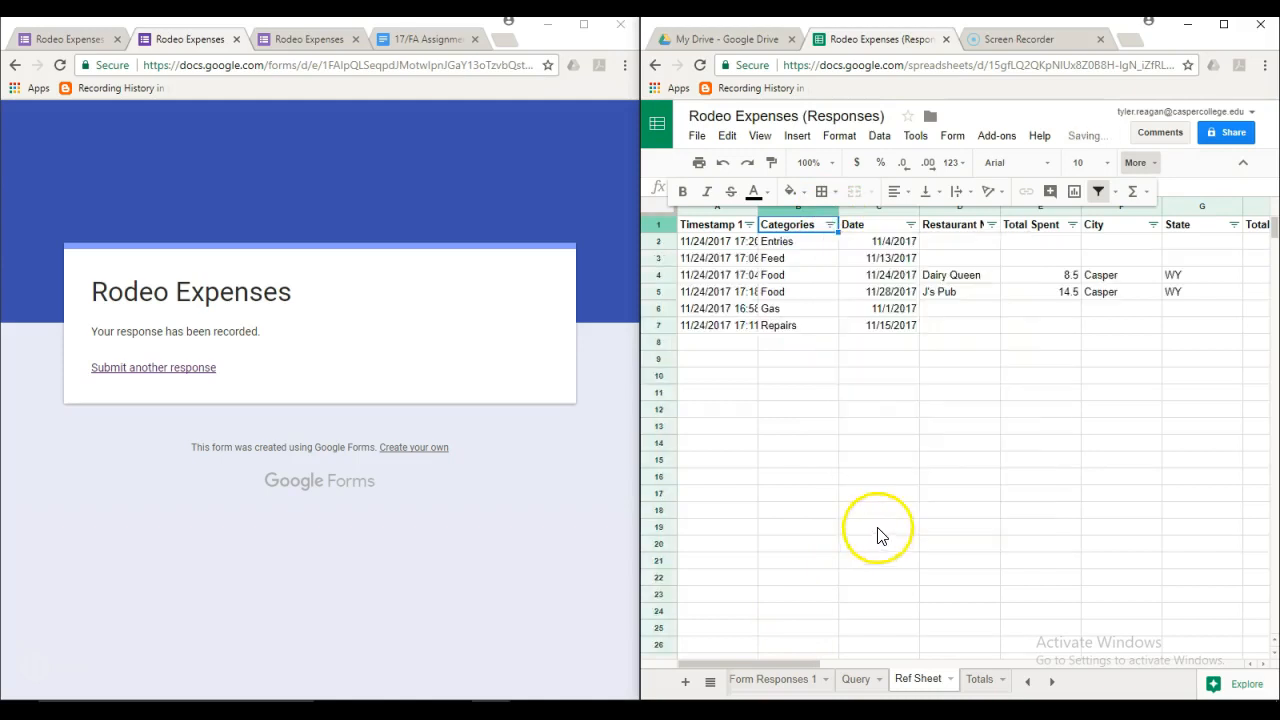
# Review the category costs on the Totals sheet, including Total Feed Cost, and return to the Ref Sheet.
pyautogui.click(978, 679)
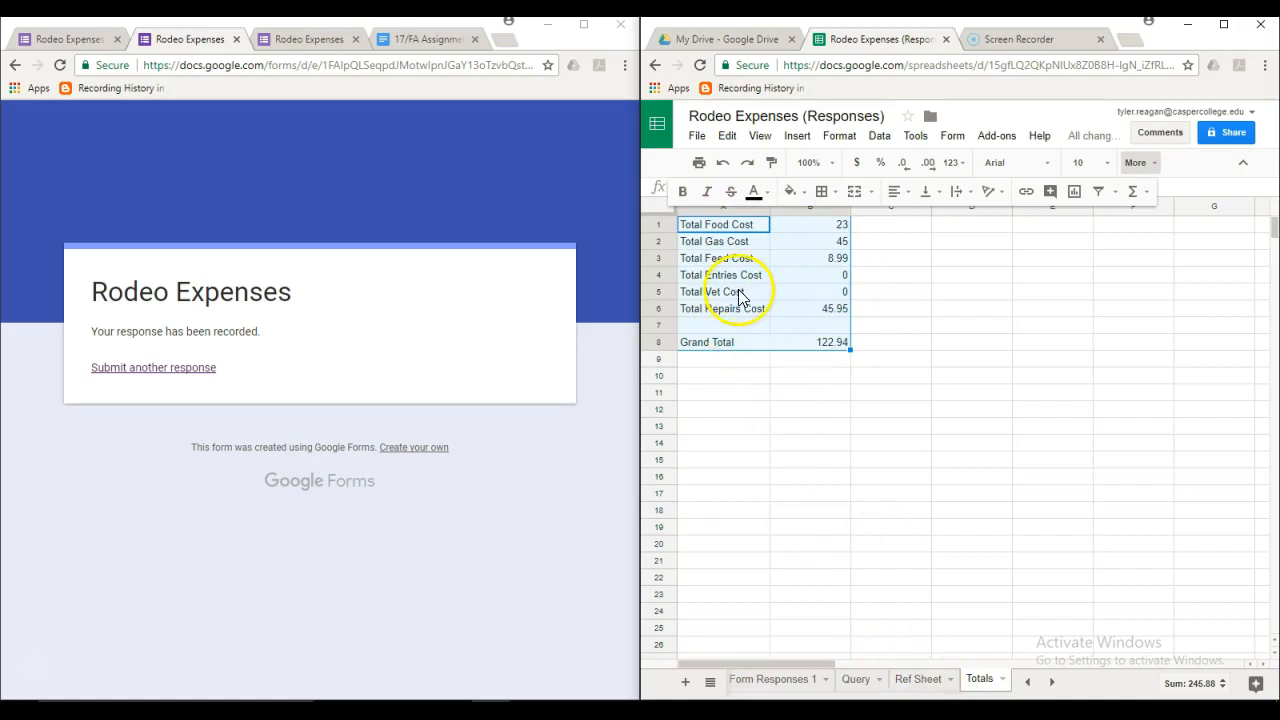
pyautogui.click(824, 258)
pyautogui.click(917, 679)
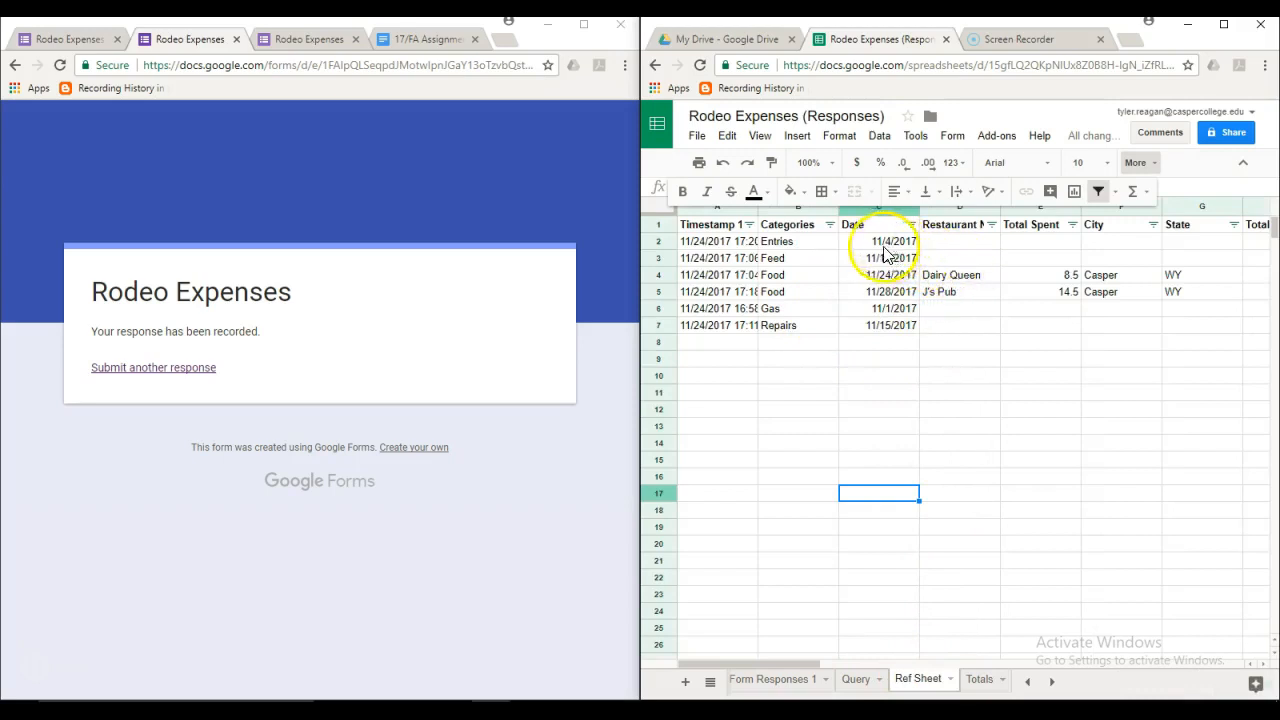